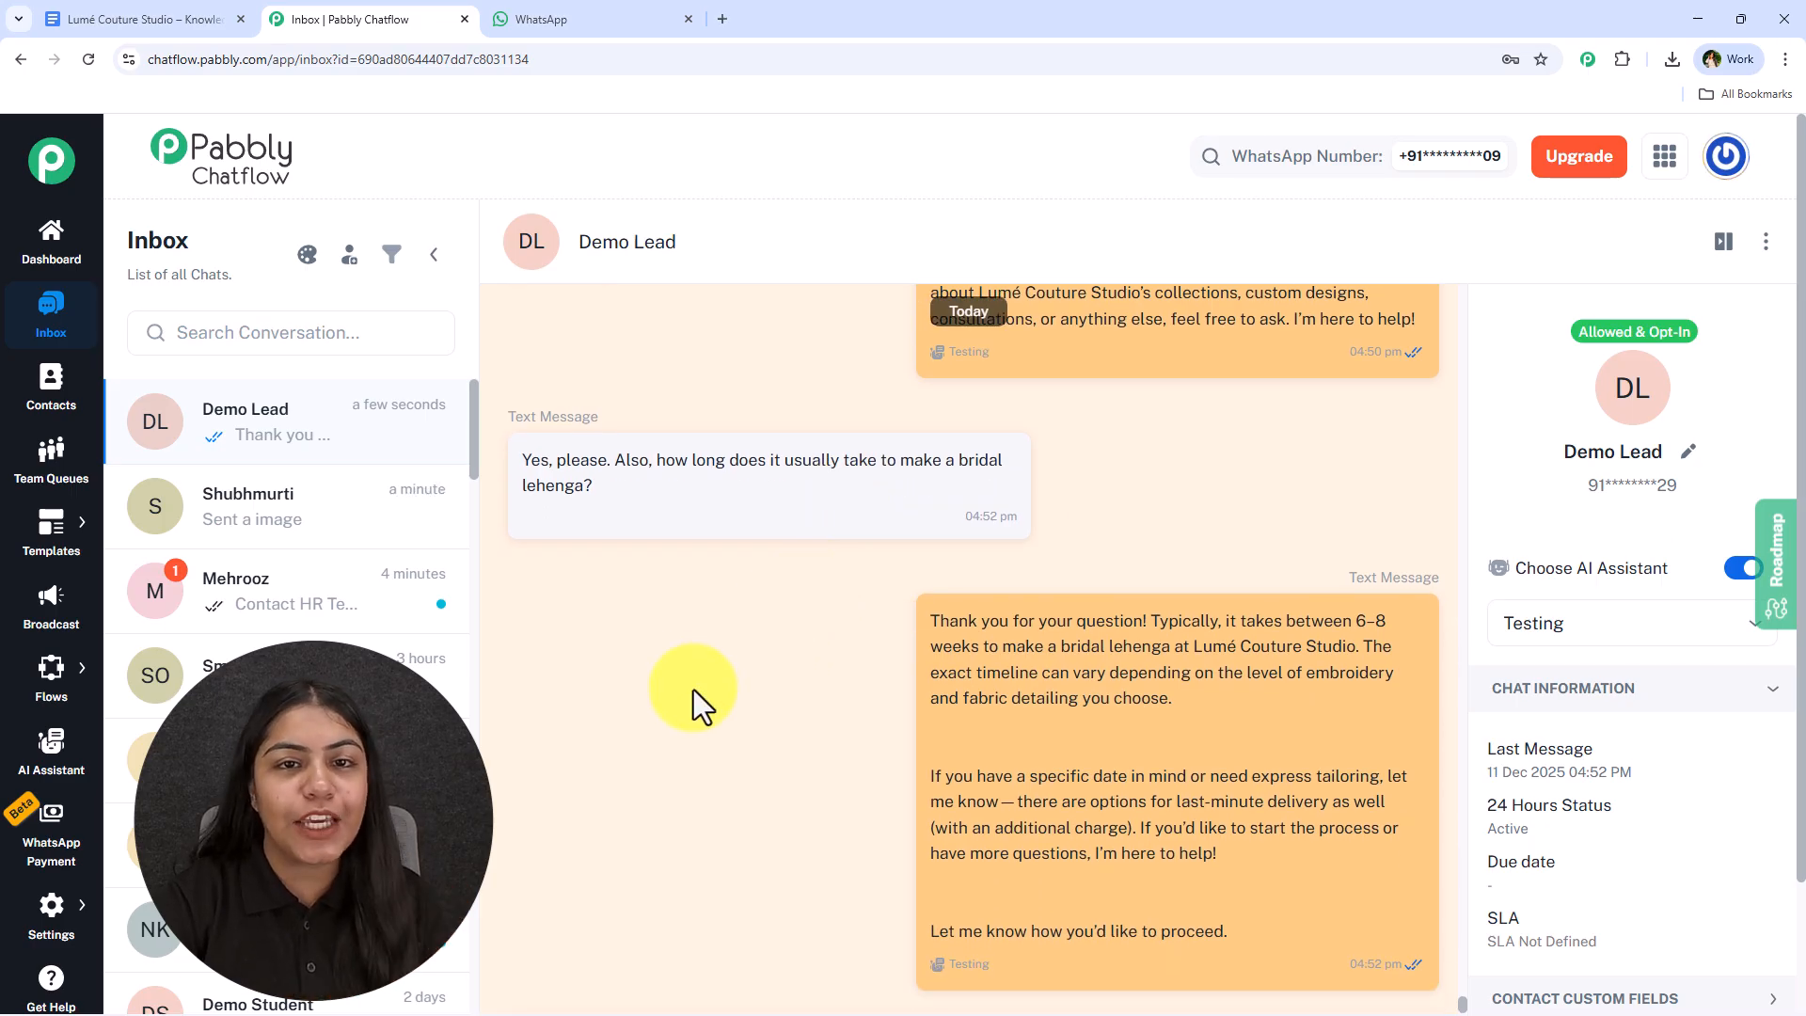
# Step: Switch to WhatsApp, send "Hey" to the Pabbly ChatFlow chat, and ask "how long does it usually take to make a bridal lehenga?"
pyautogui.click(572, 18)
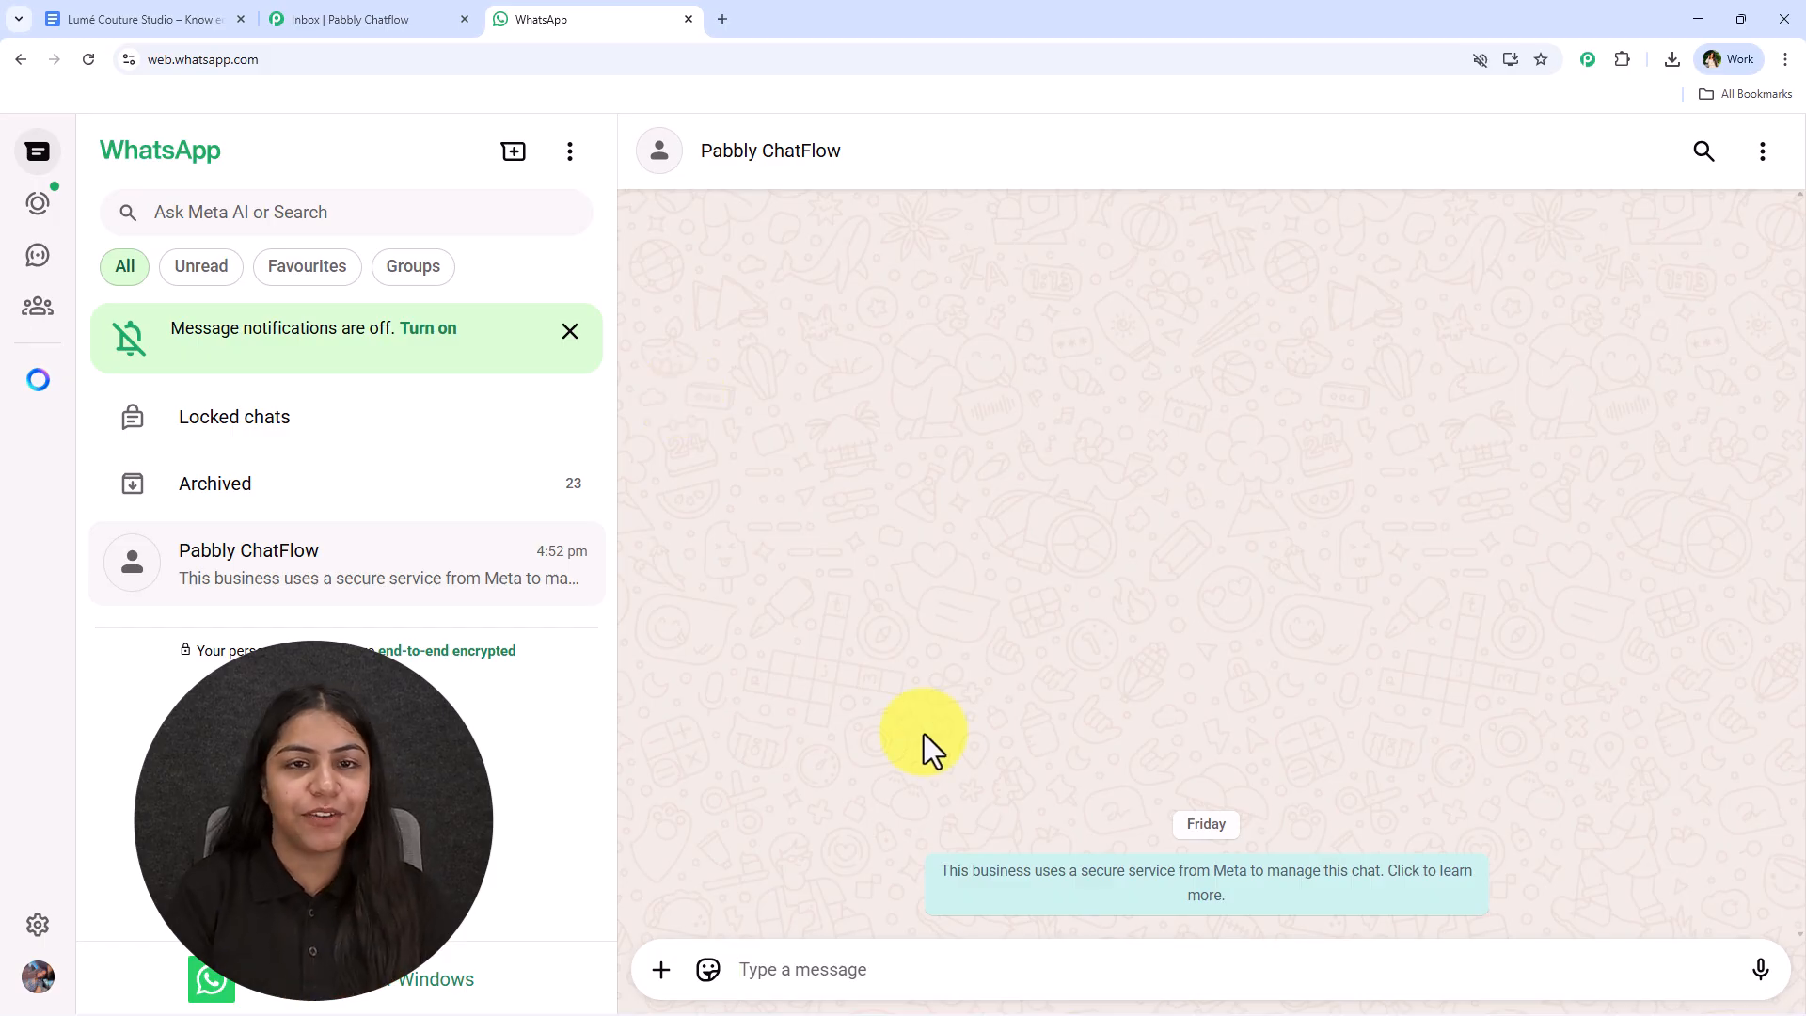
pyautogui.write('Hey')
pyautogui.press('Return')
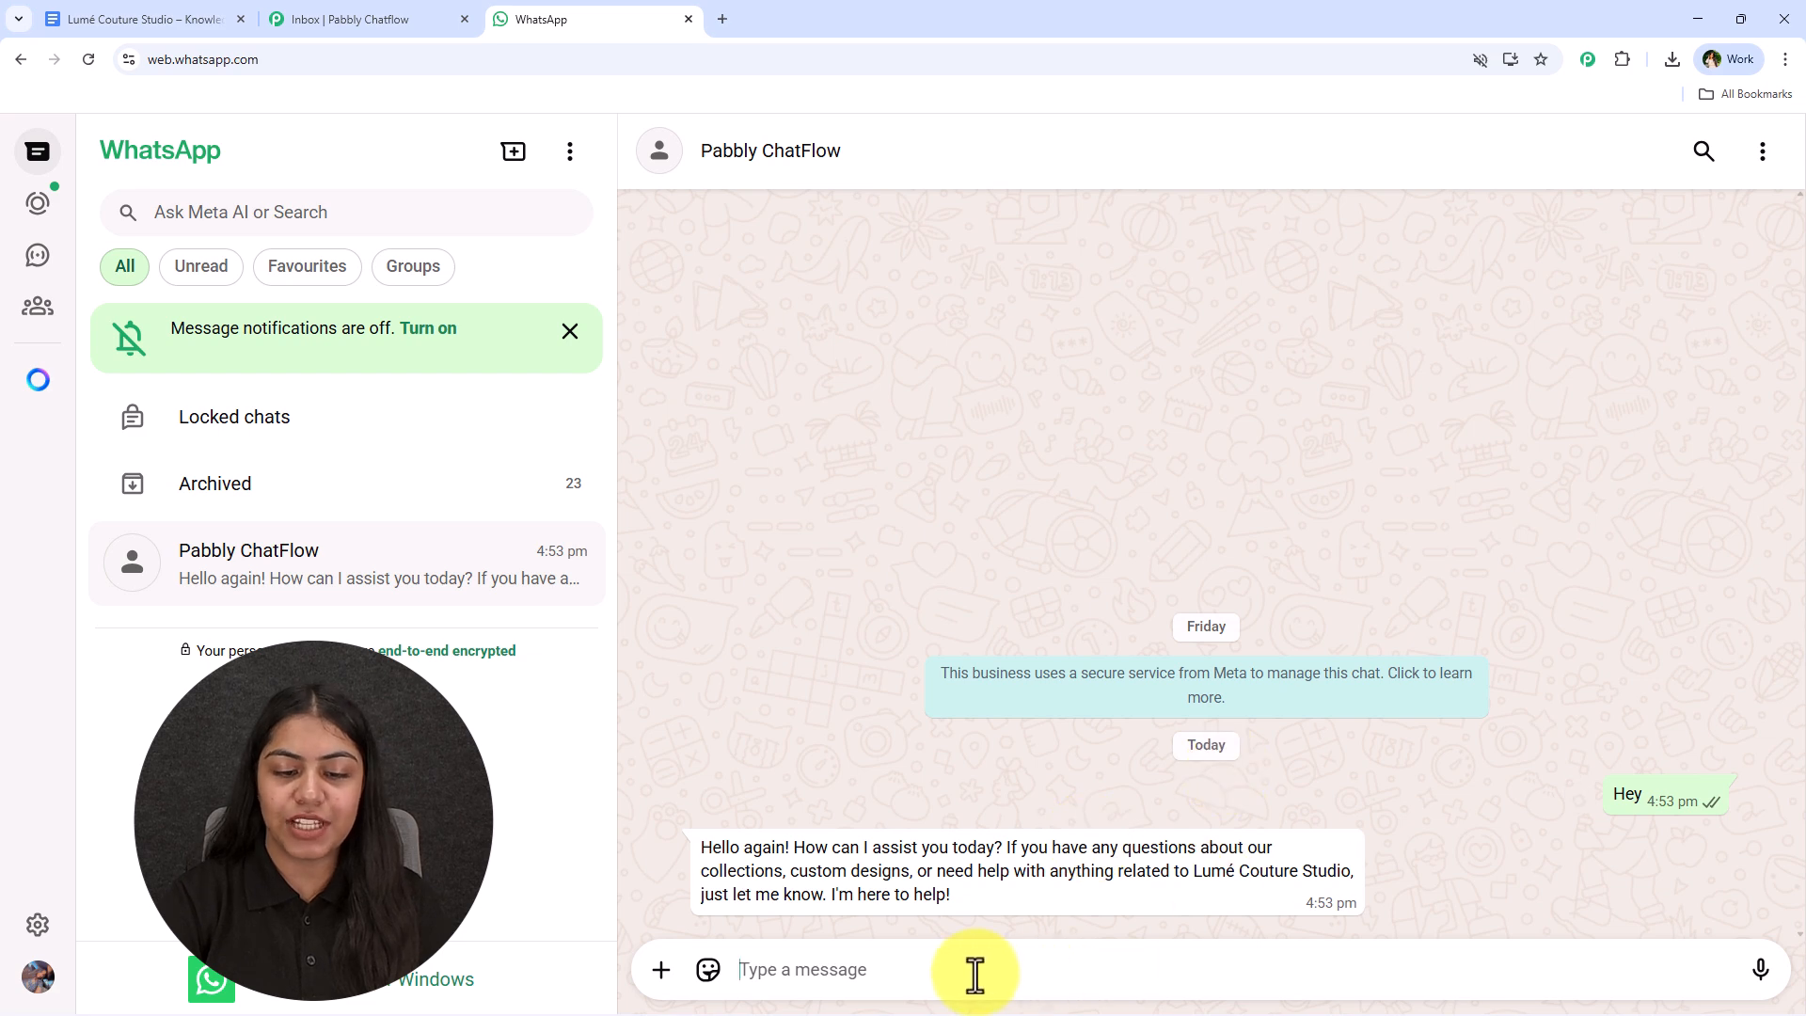
pyautogui.write('how long does it usually take to make a bridal lehenga?')
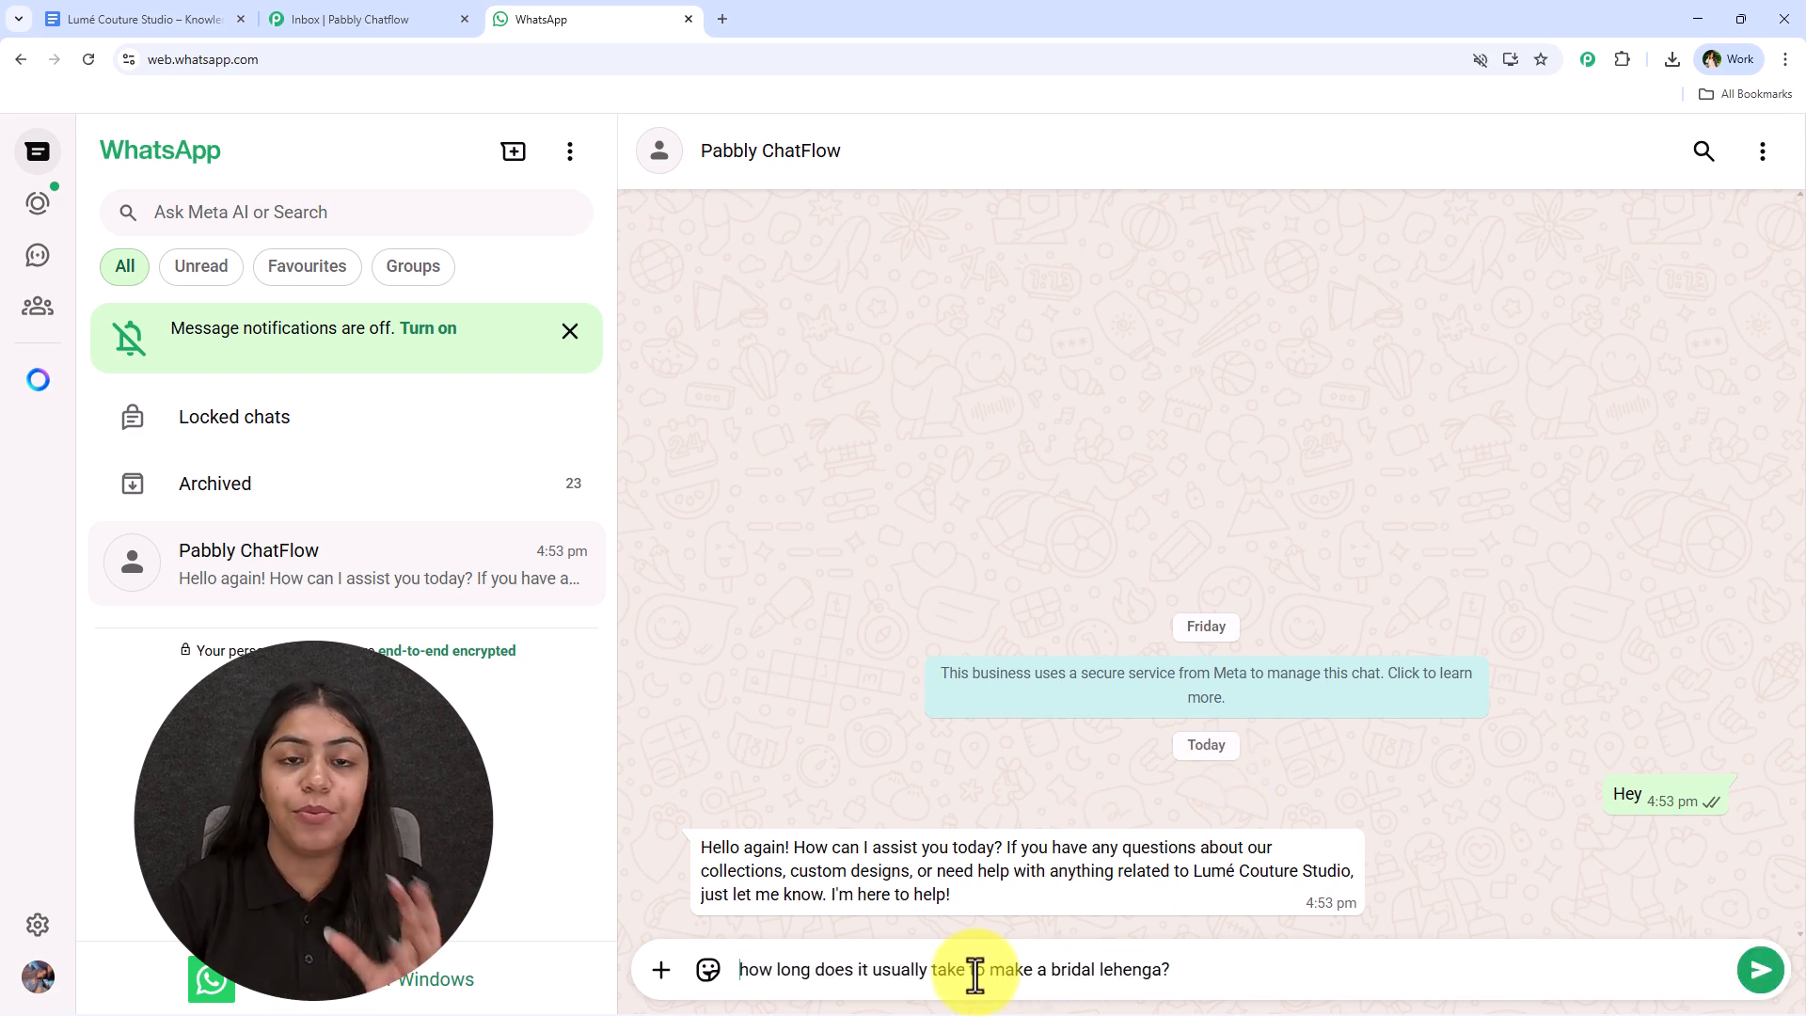
pyautogui.press('Return')
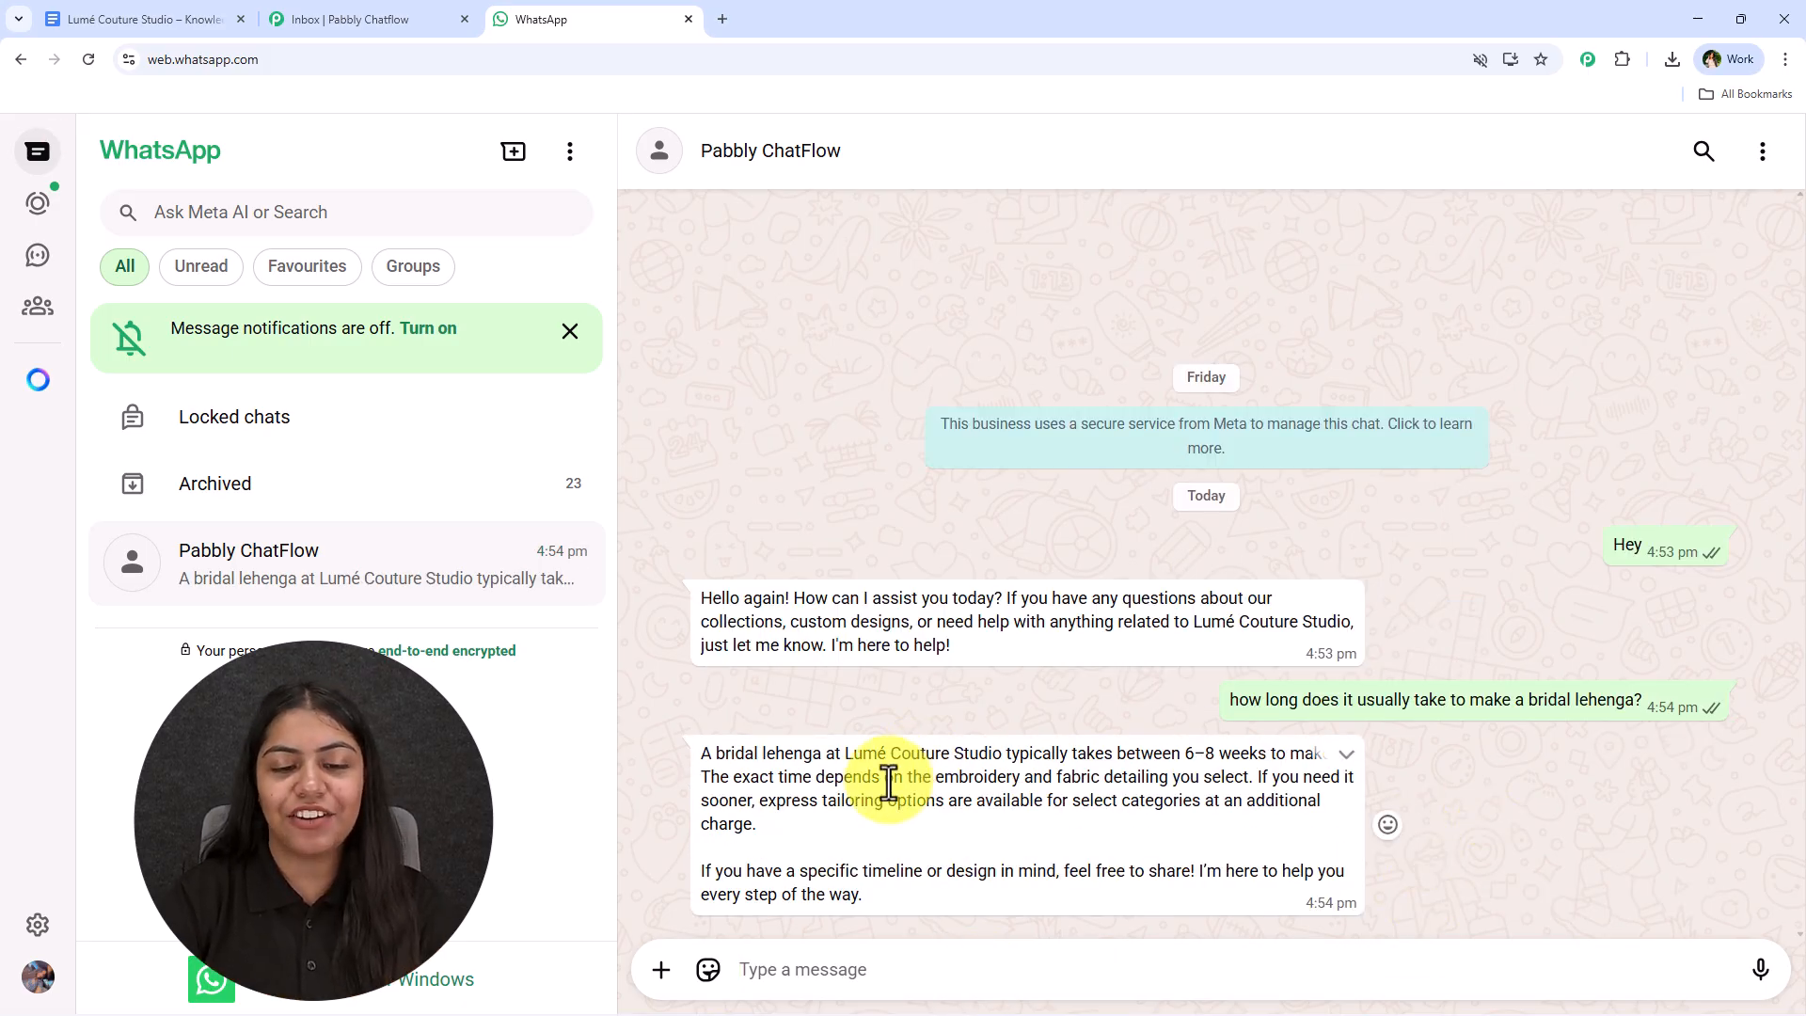
pyautogui.moveTo(698, 764); pyautogui.dragTo(1318, 753)
pyautogui.click(1318, 753)
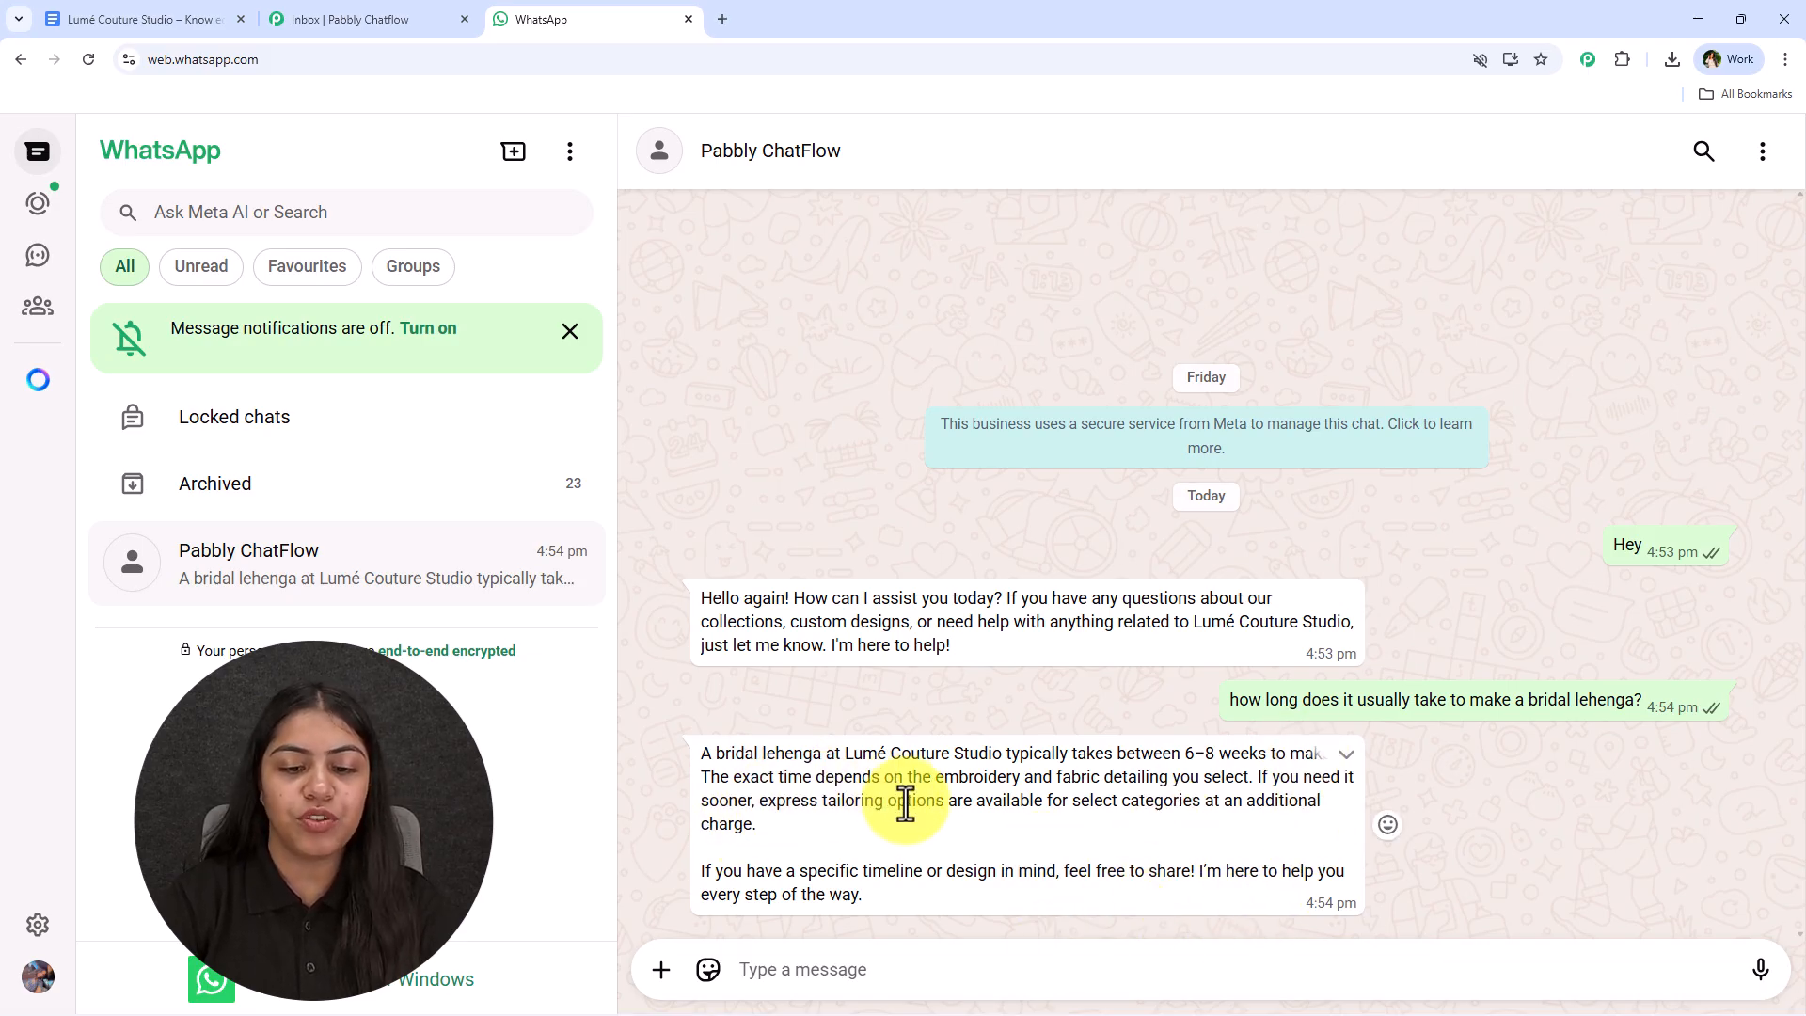
# Step: Send "consultation mode?" in the Pabbly ChatFlow chat and expand the full reply to read it
pyautogui.click(786, 967)
pyautogui.write('consultation mode')
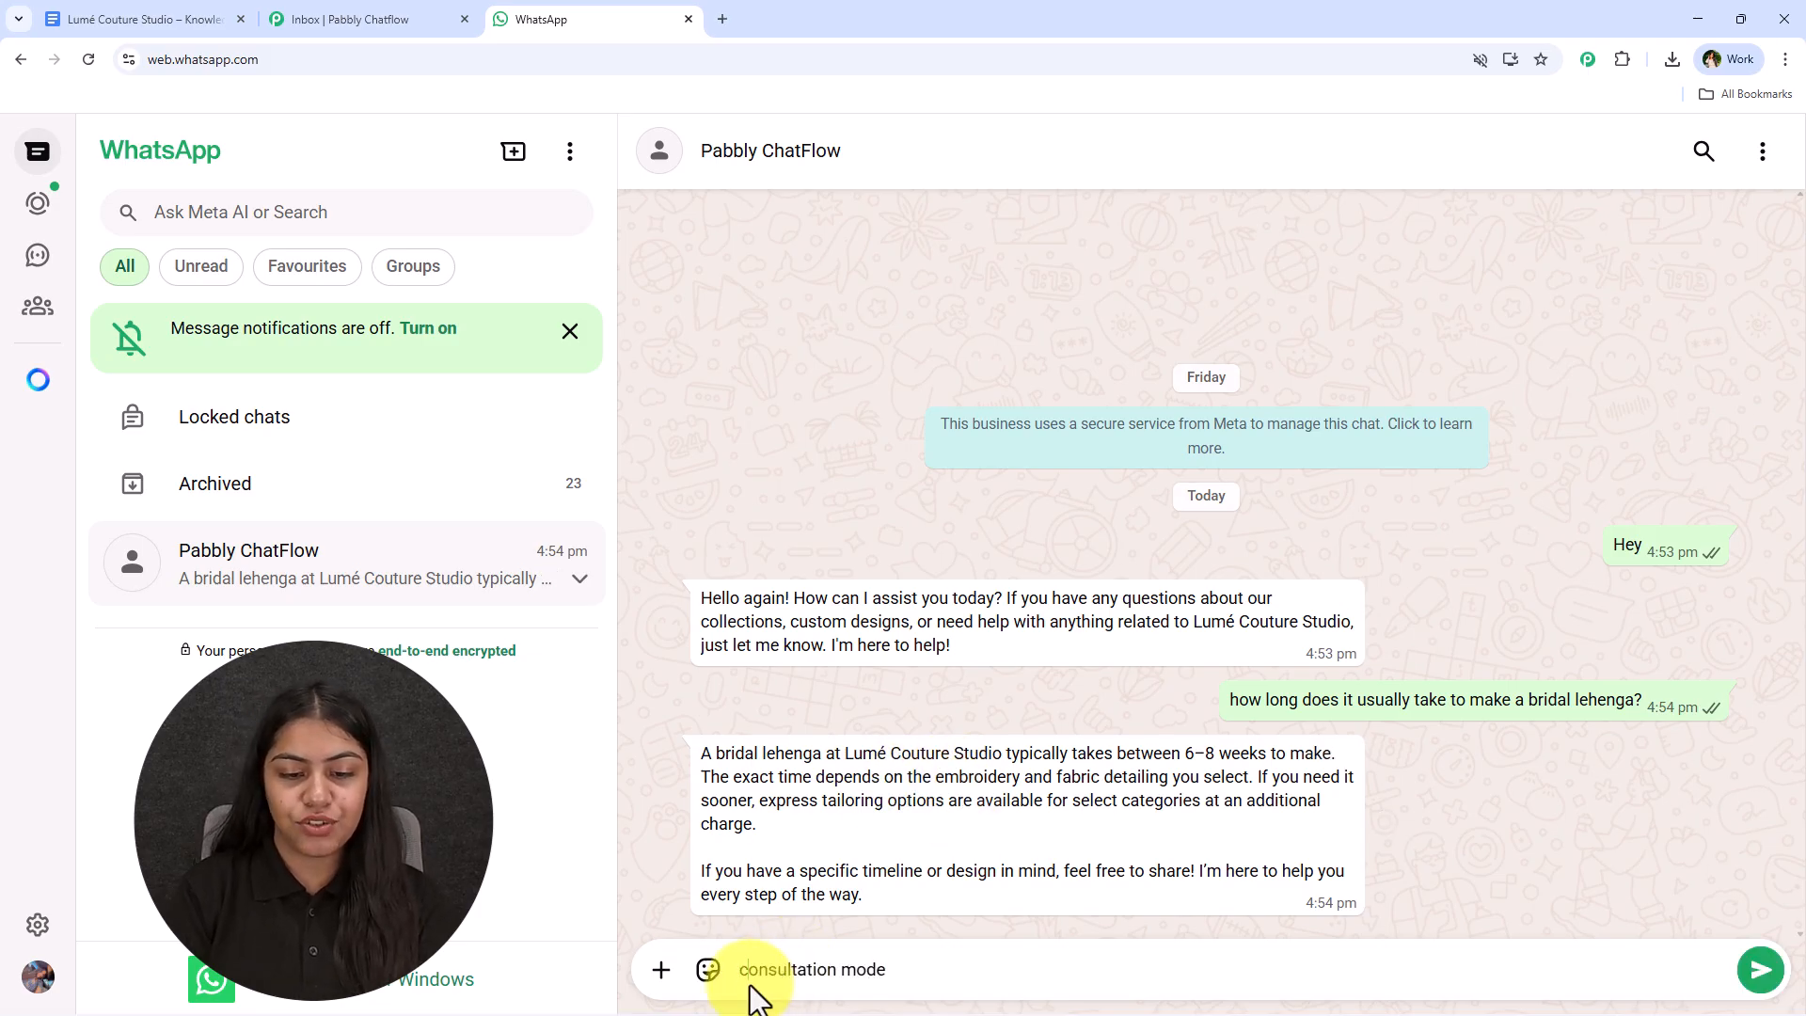
pyautogui.press('Return')
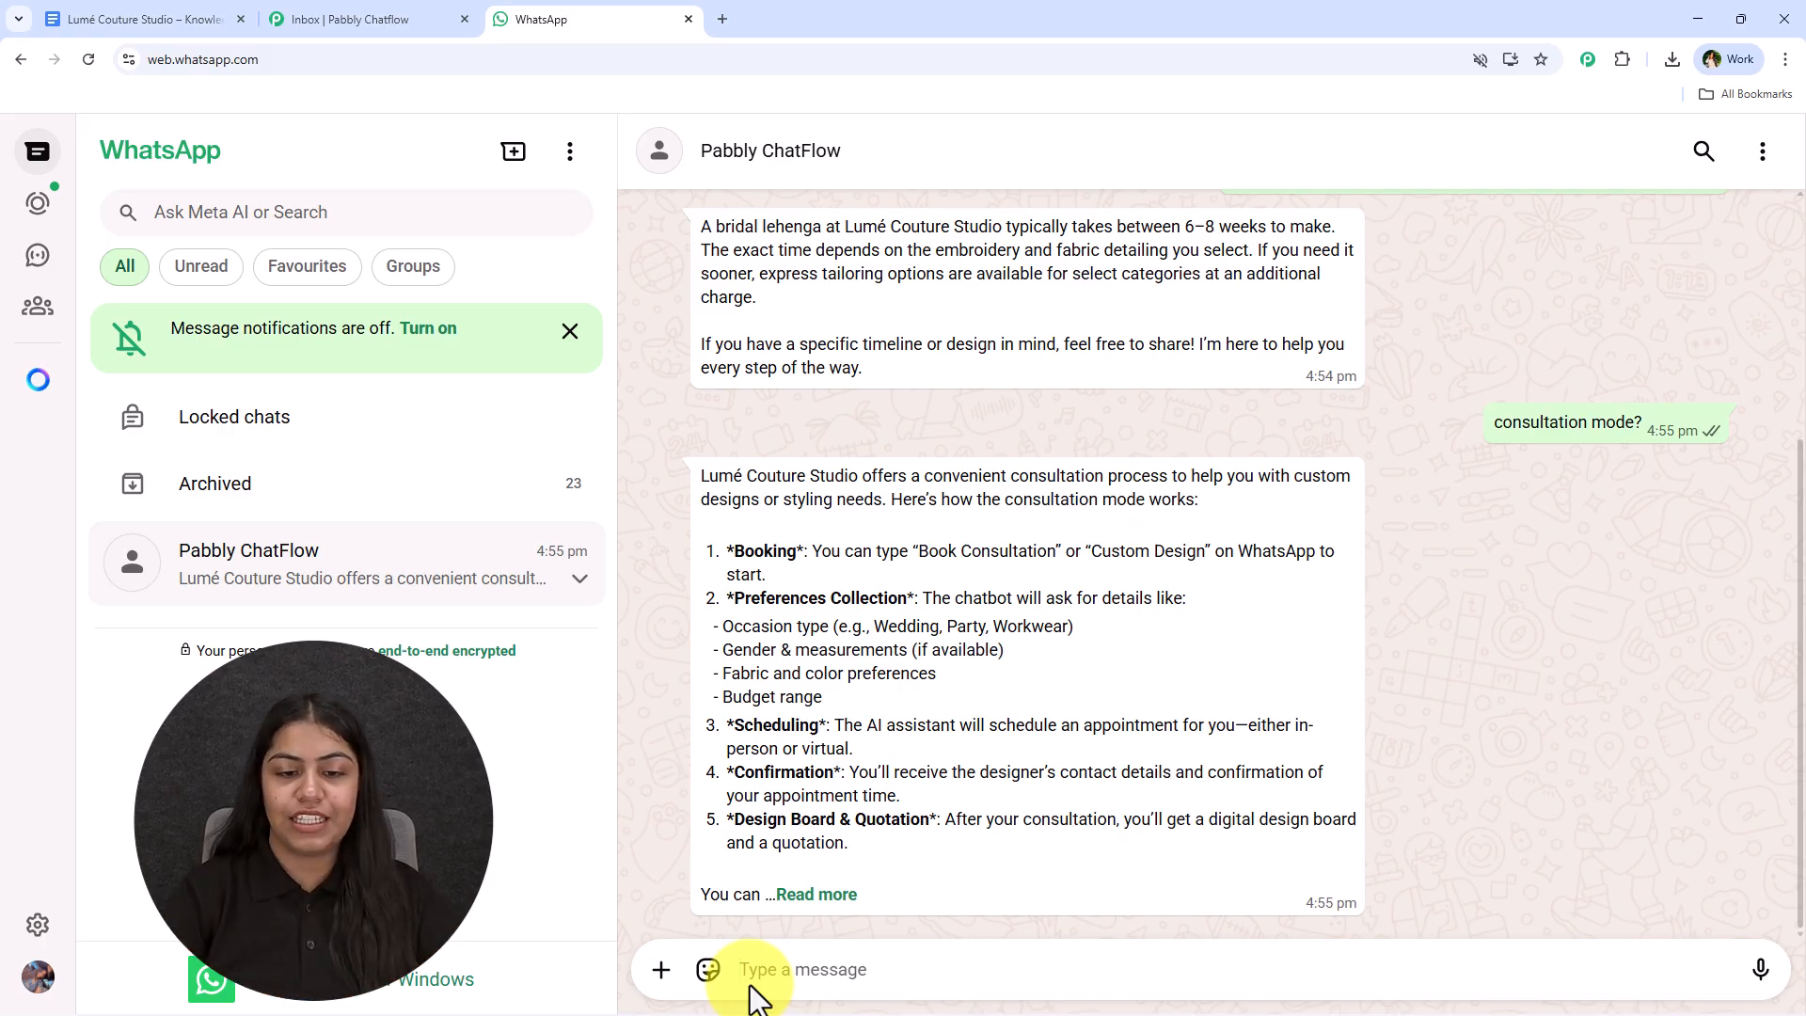
pyautogui.click(832, 896)
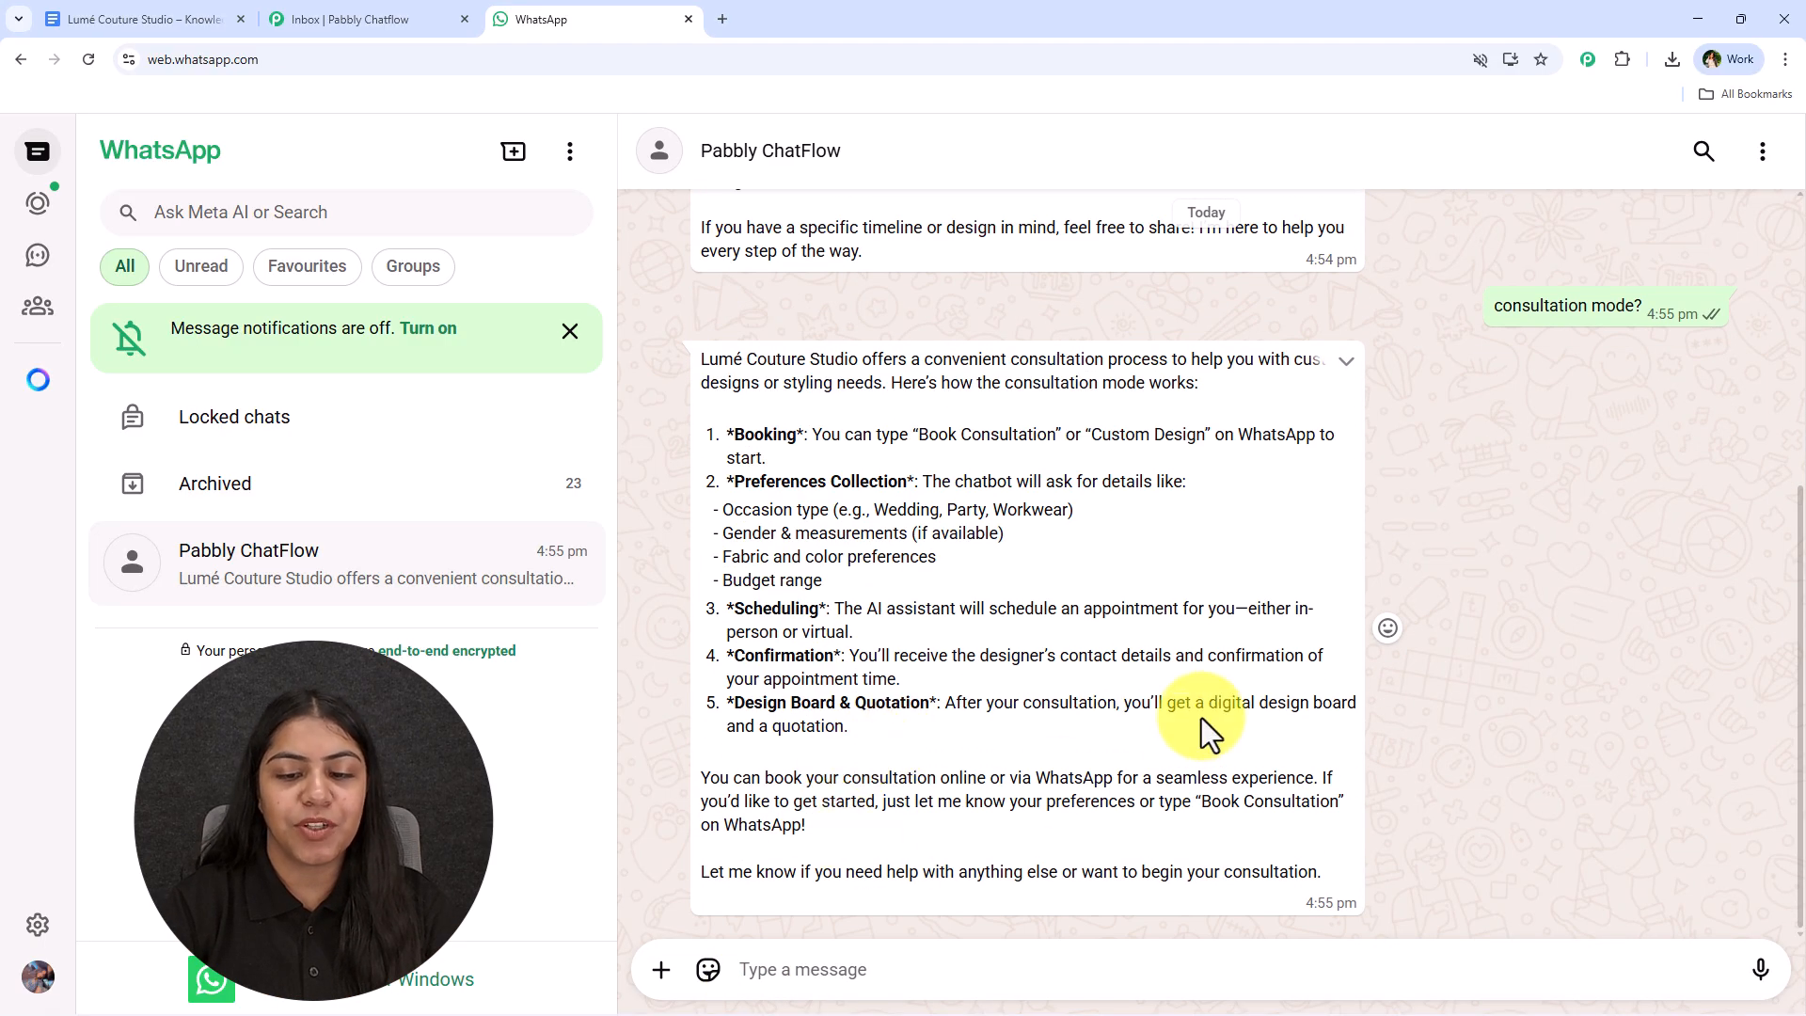
pyautogui.scroll(5, 859, 803)
pyautogui.scroll(-5, 957, 658)
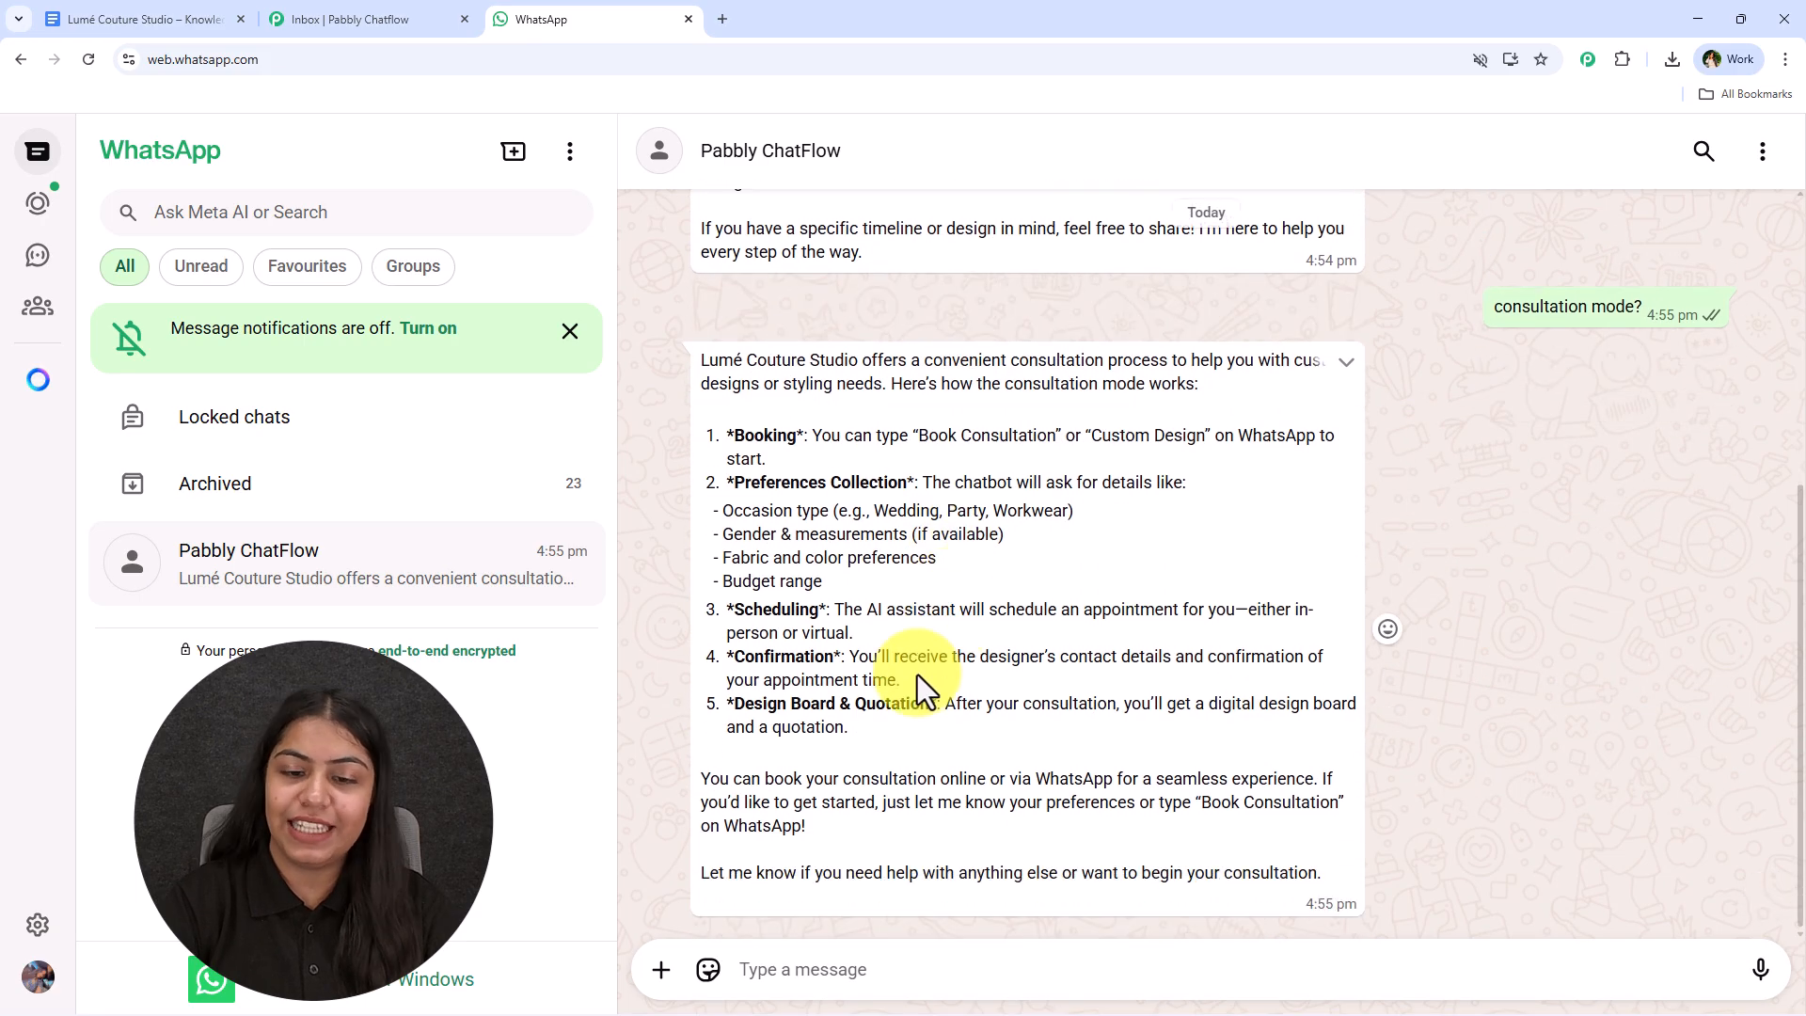
pyautogui.scroll(3, 856, 587)
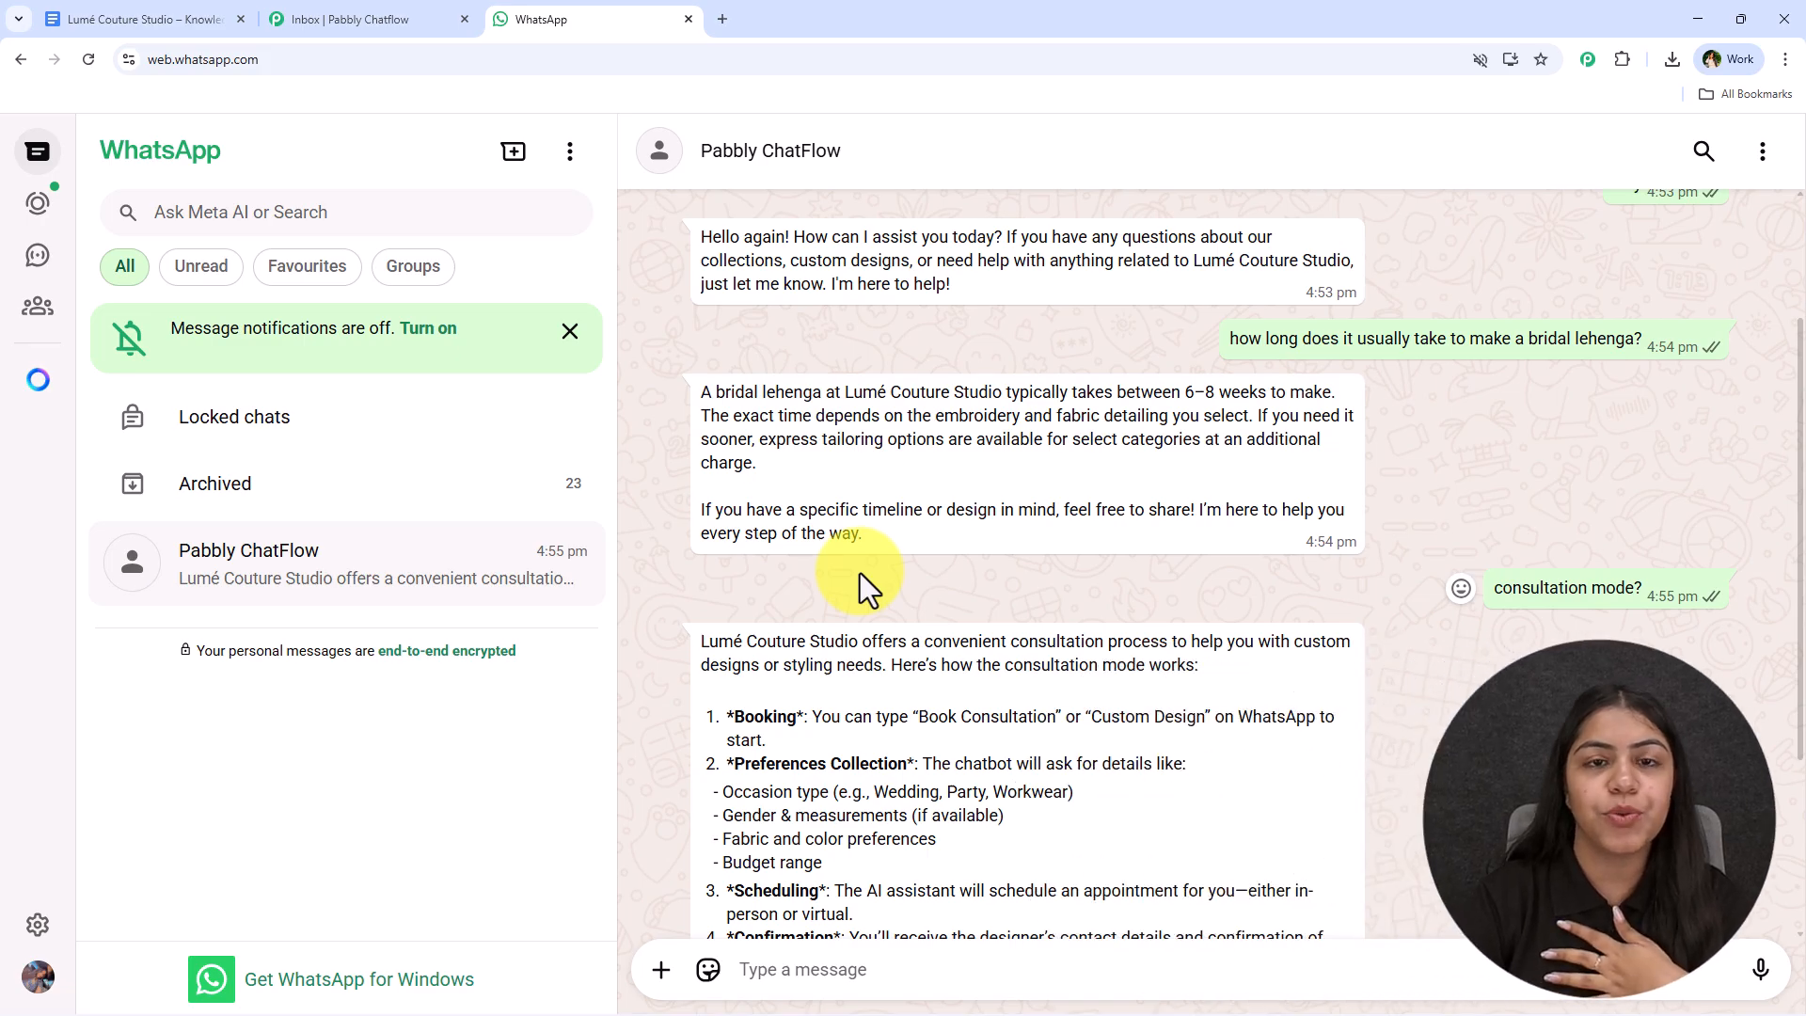
# Step: Switch to the Lumé Couture Studio knowledge base in Google Docs and locate Men's Suits in the indicative pricing table
pyautogui.click(228, 20)
pyautogui.click(997, 776)
pyautogui.scroll(-12, 602, 564)
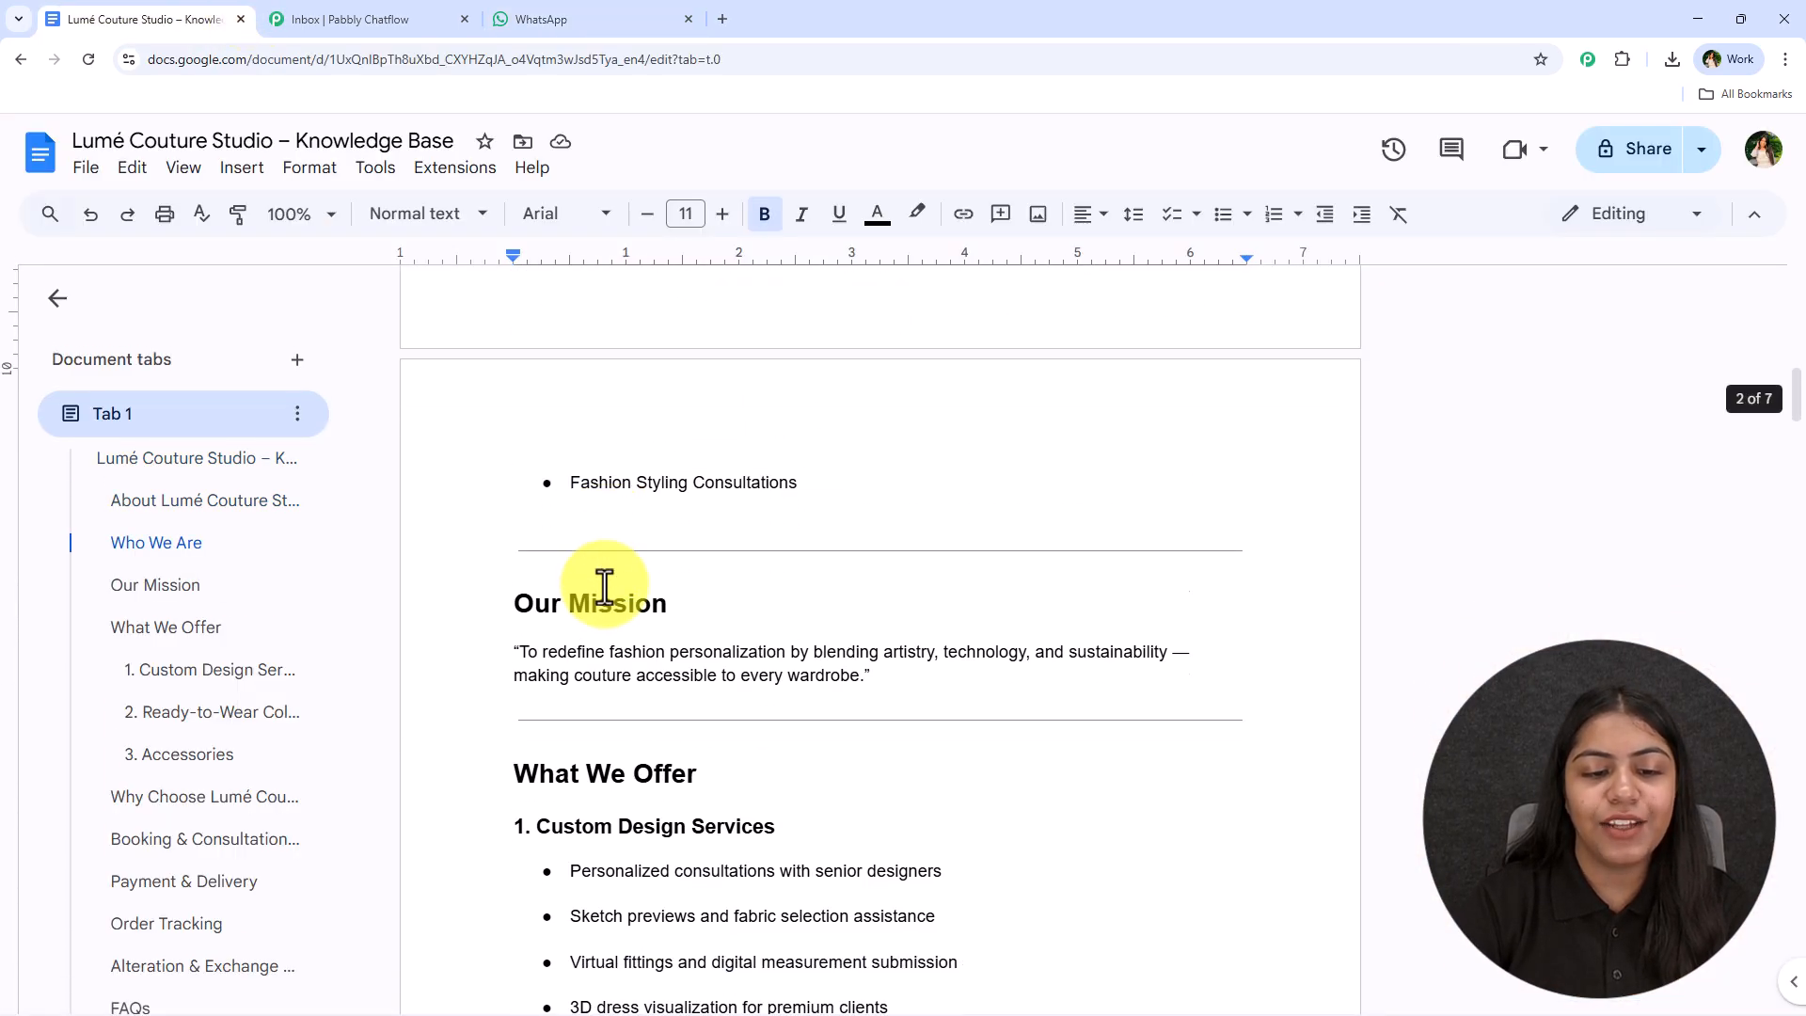
pyautogui.scroll(-8, 602, 585)
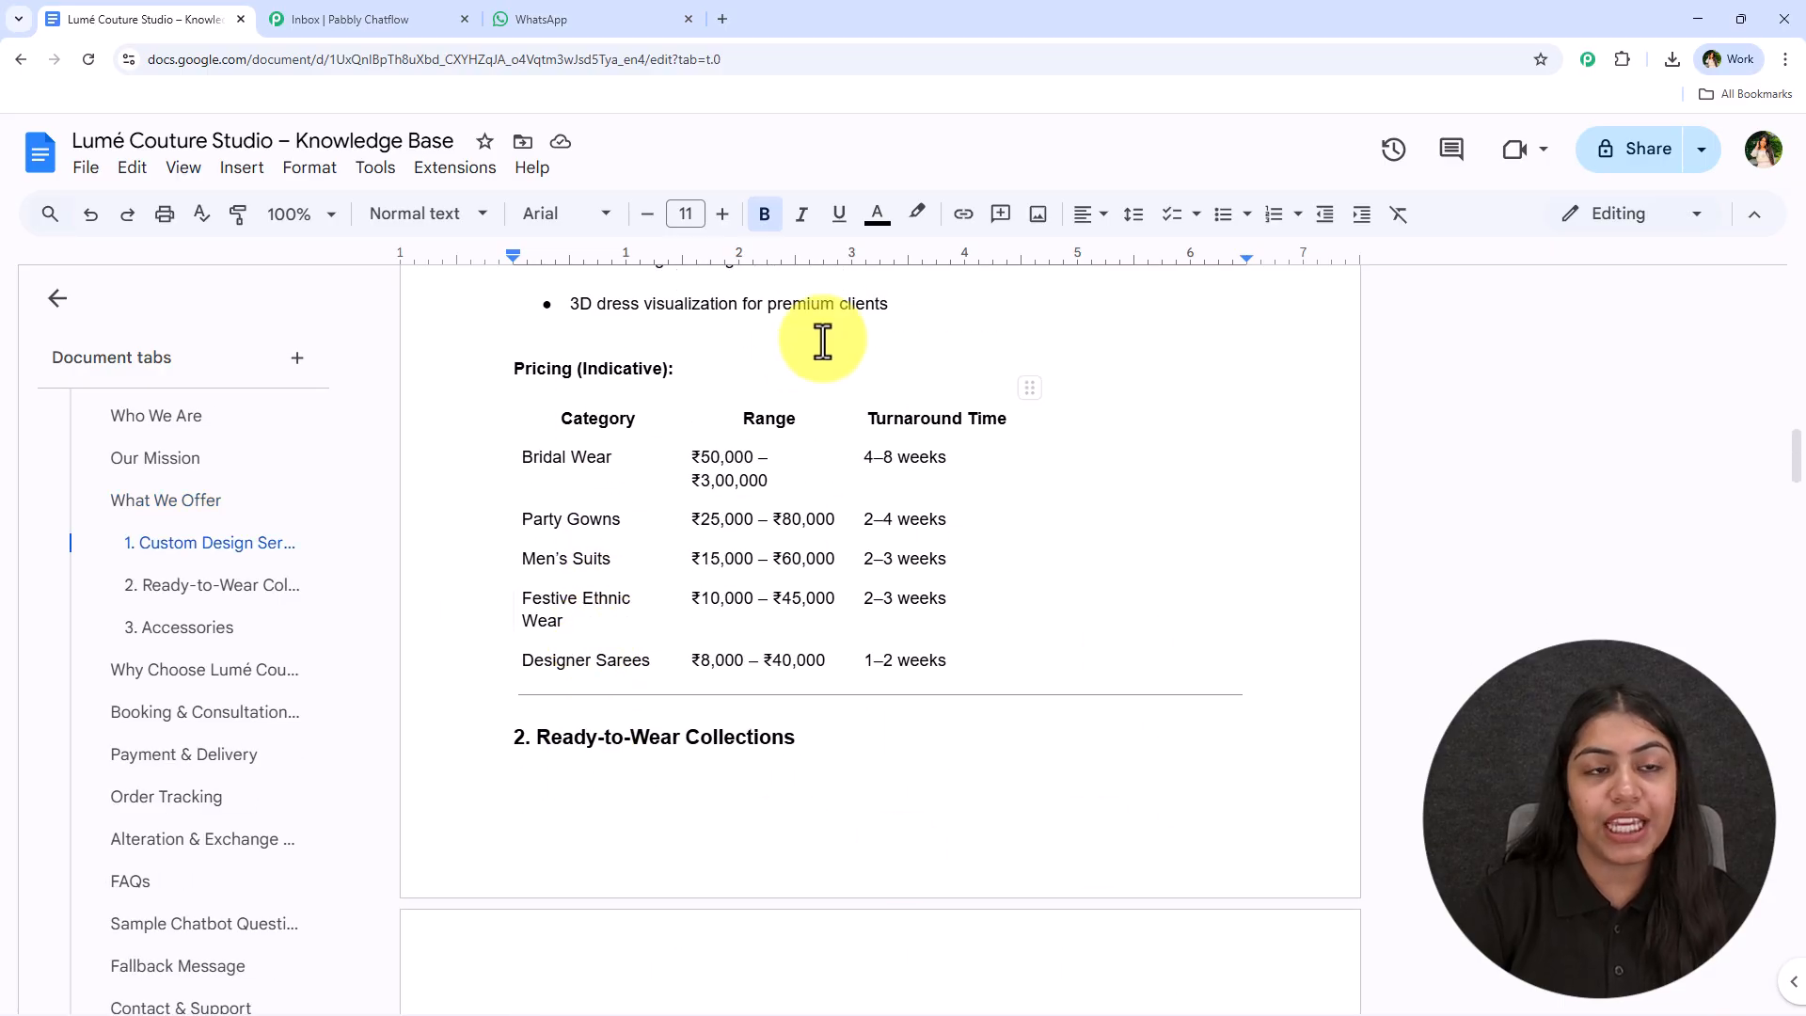
pyautogui.click(526, 19)
pyautogui.click(160, 14)
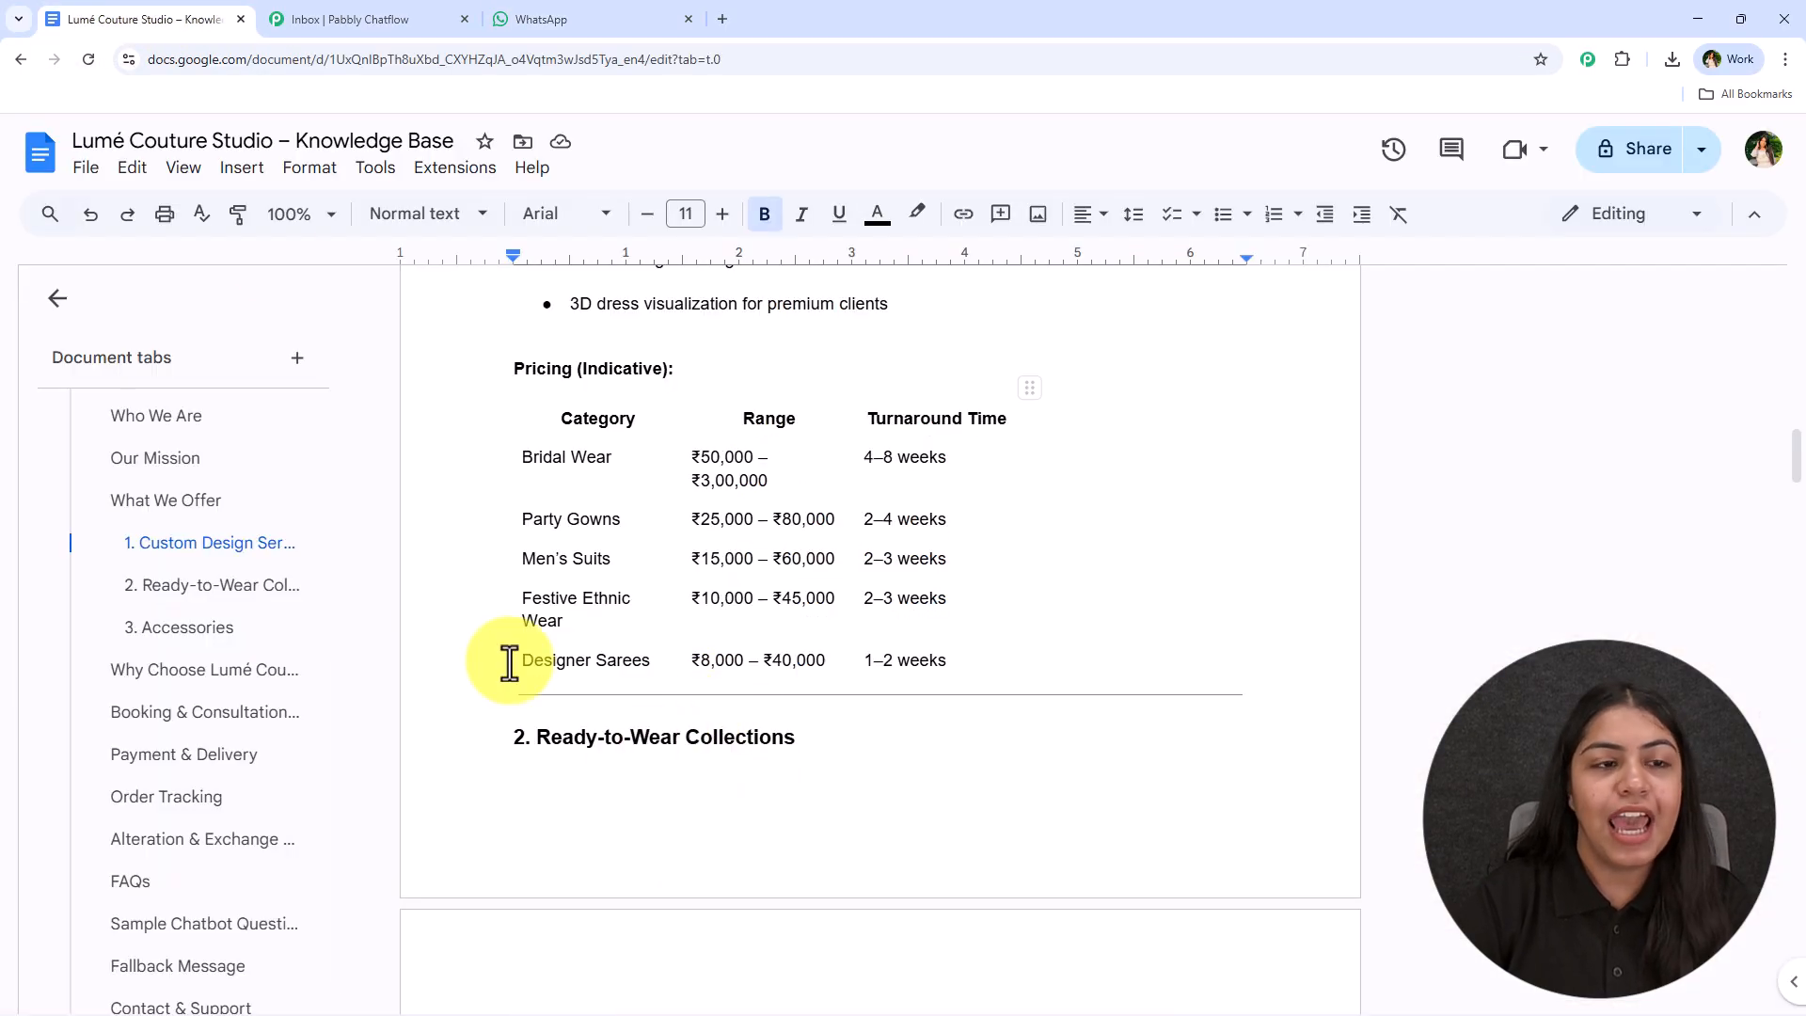
pyautogui.tripleClick(524, 560)
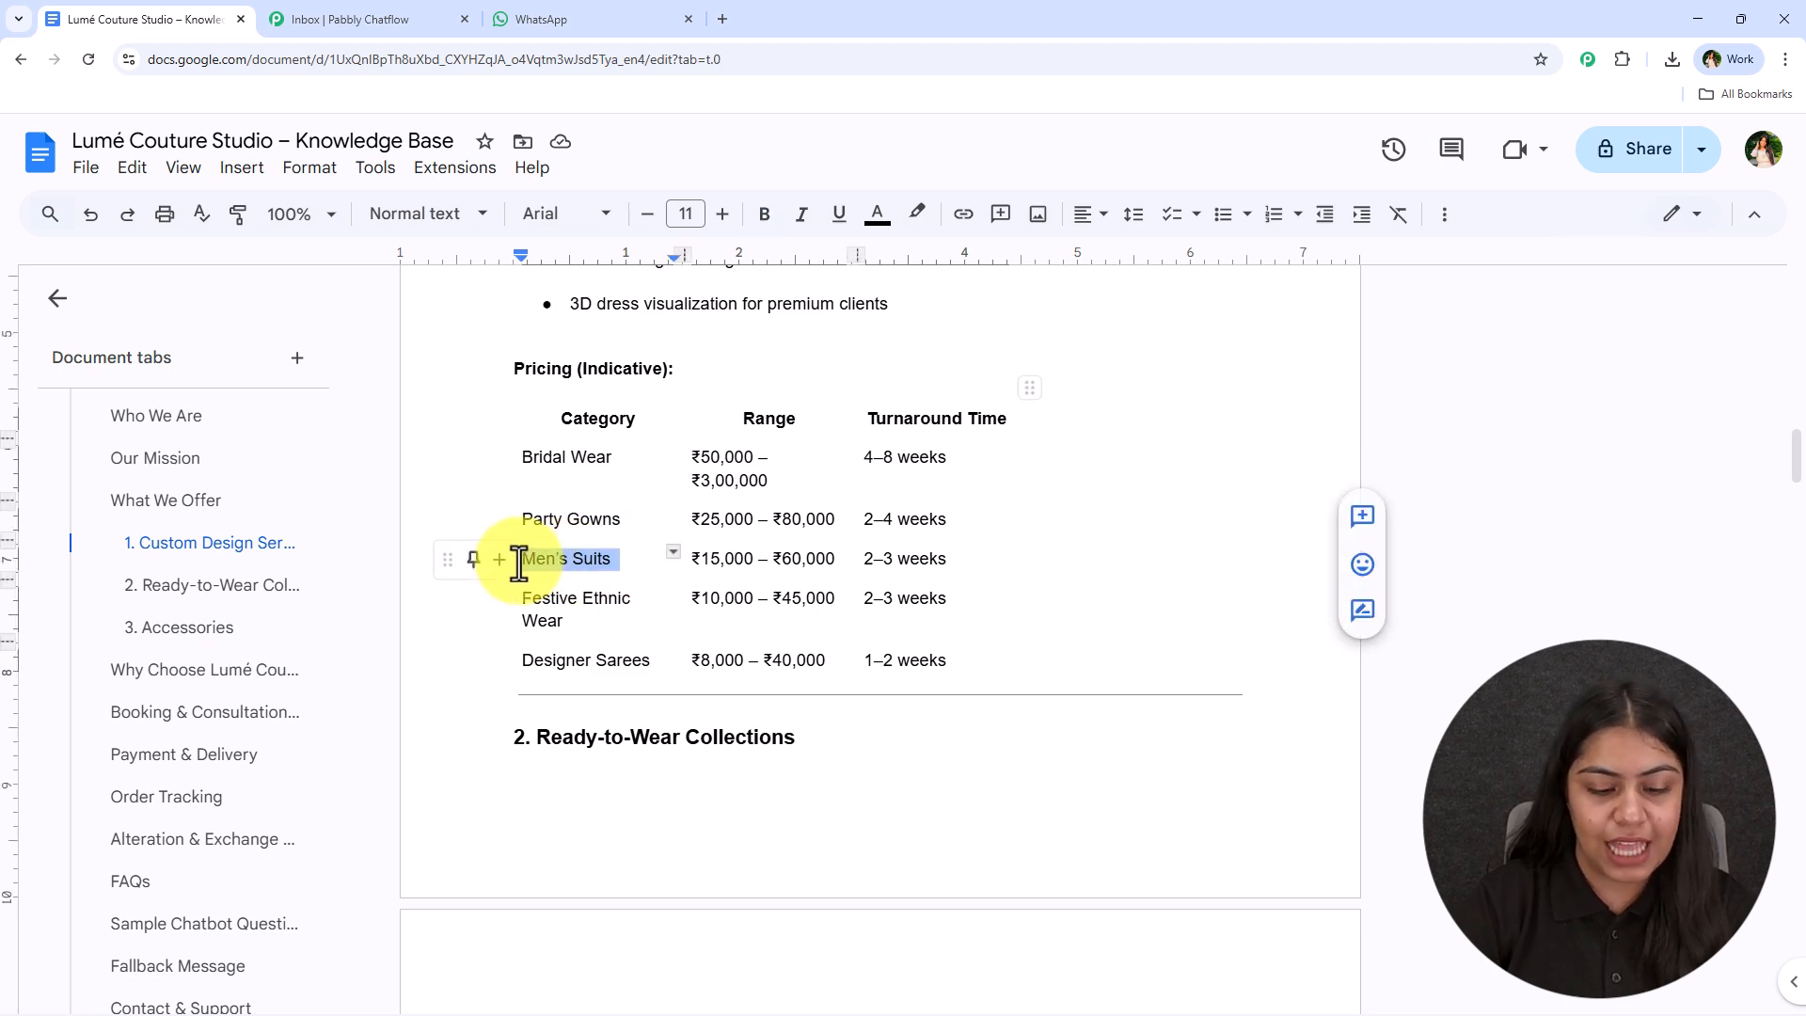
# Step: Switch to WhatsApp and send "Range of Men's Suit" in the Pabbly ChatFlow chat
pyautogui.click(537, 17)
pyautogui.click(774, 977)
pyautogui.write("Range of Men's Suit=")
pyautogui.press('Return')
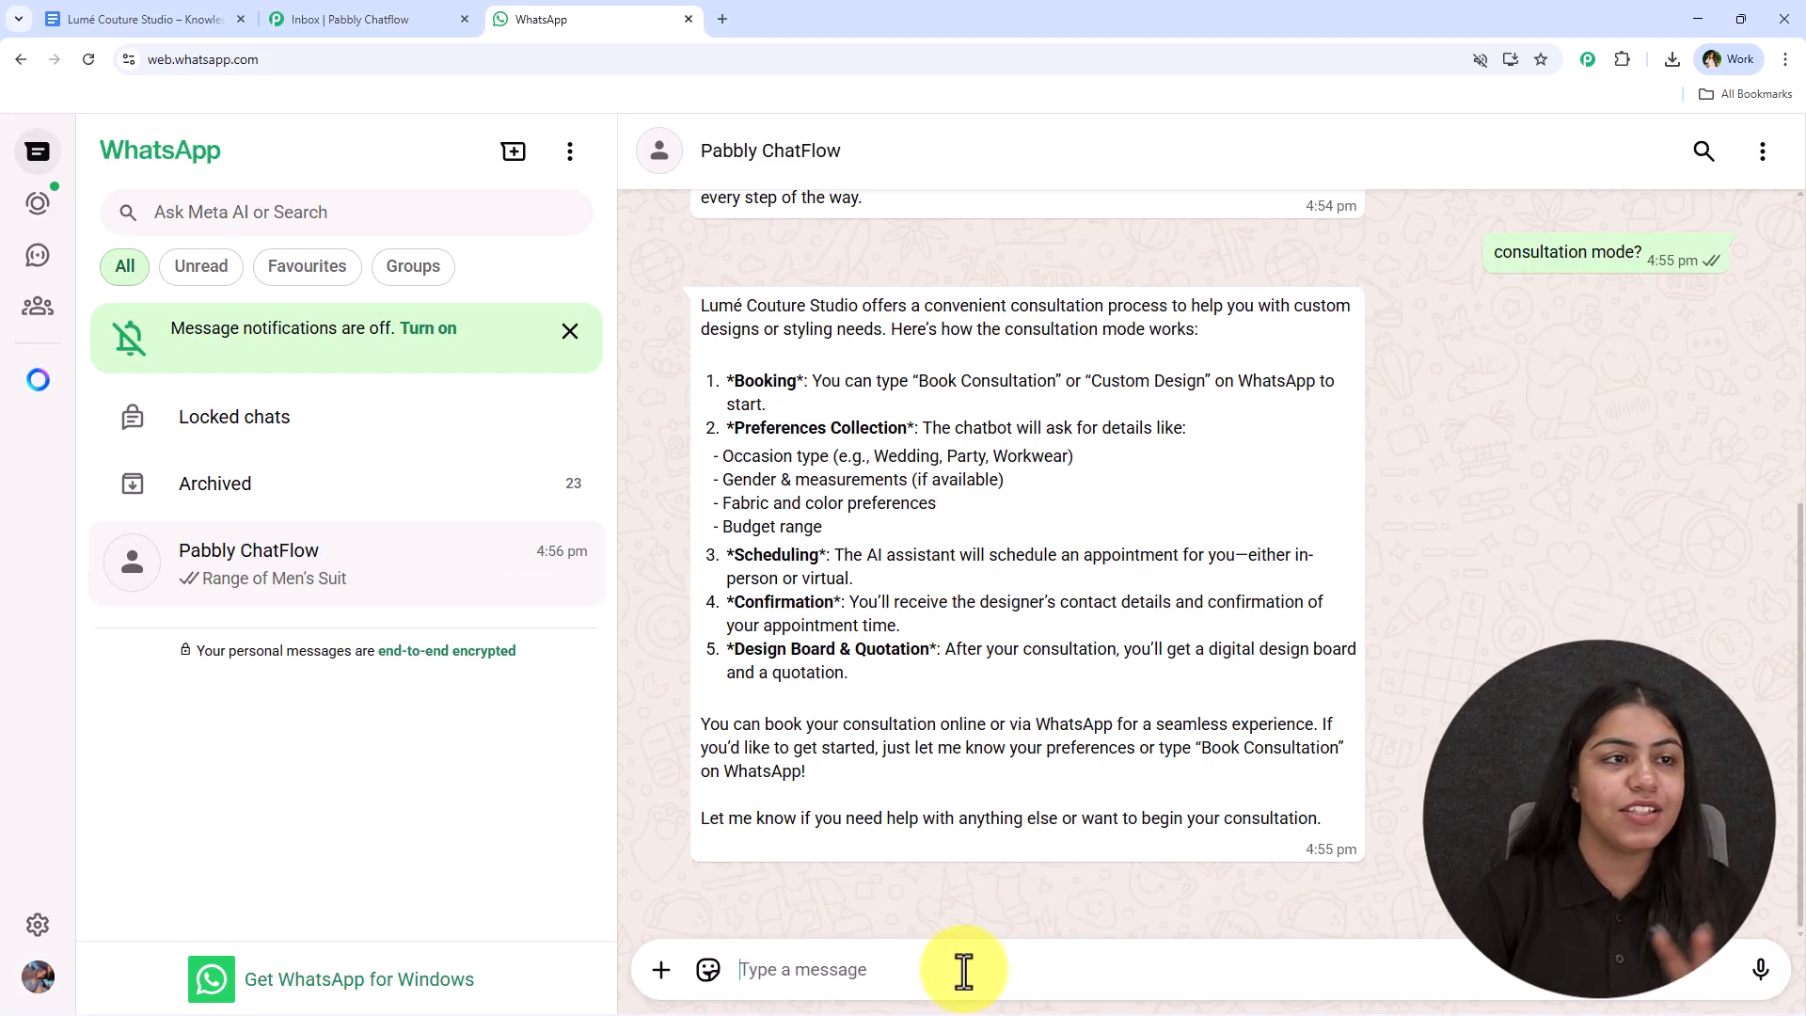
# Step: Compare the Men's Suits price range and turnaround time in the Google Docs knowledge base with the chatbot's WhatsApp reply
pyautogui.click(151, 19)
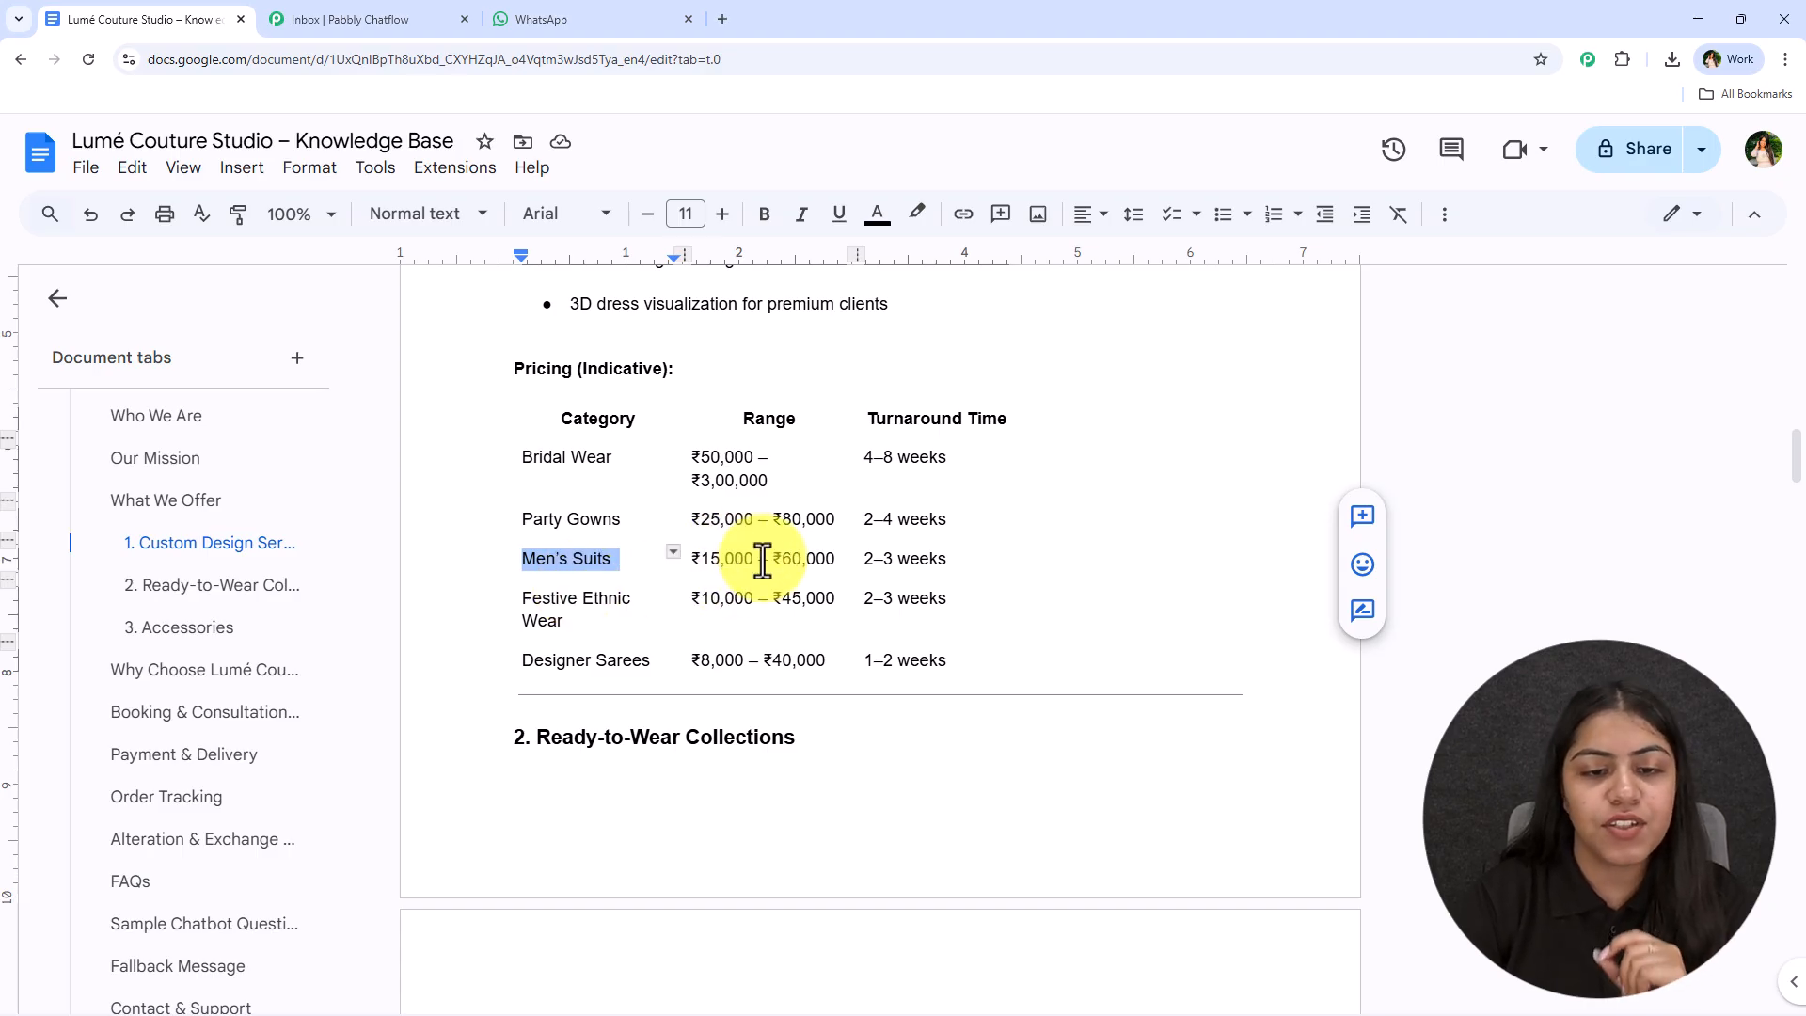
pyautogui.click(543, 13)
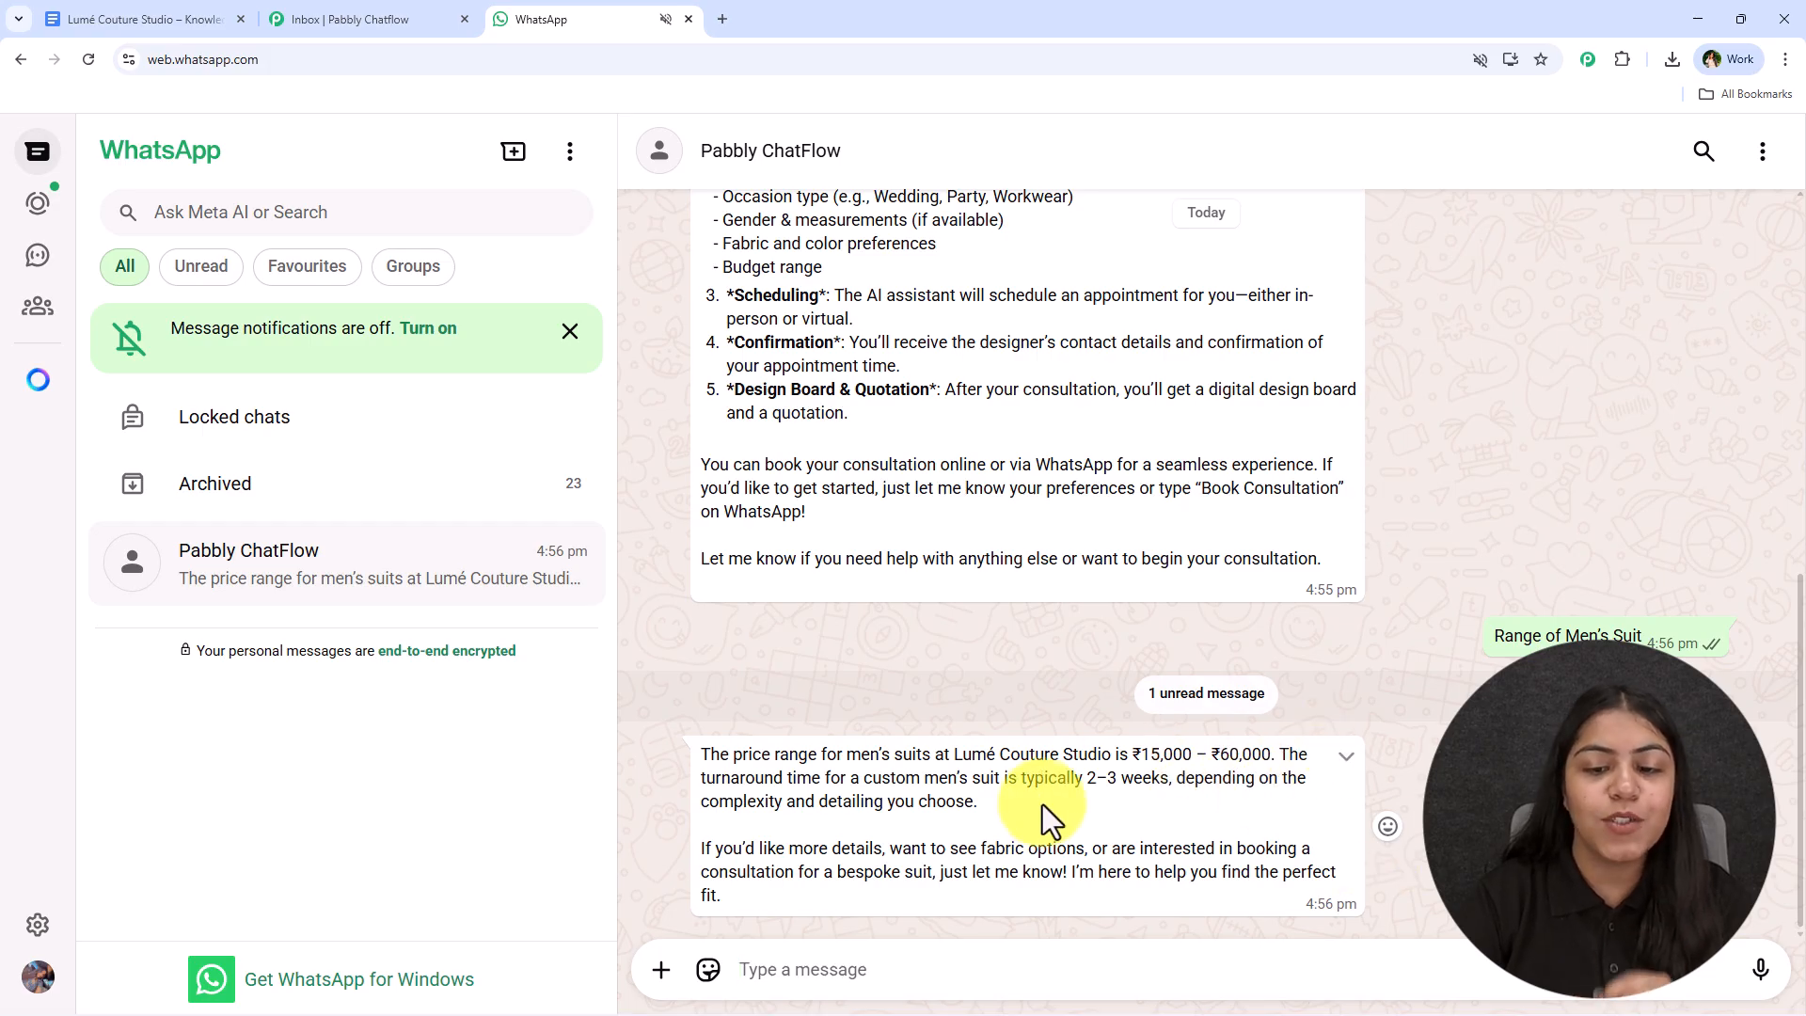
pyautogui.moveTo(1082, 778); pyautogui.dragTo(1169, 779)
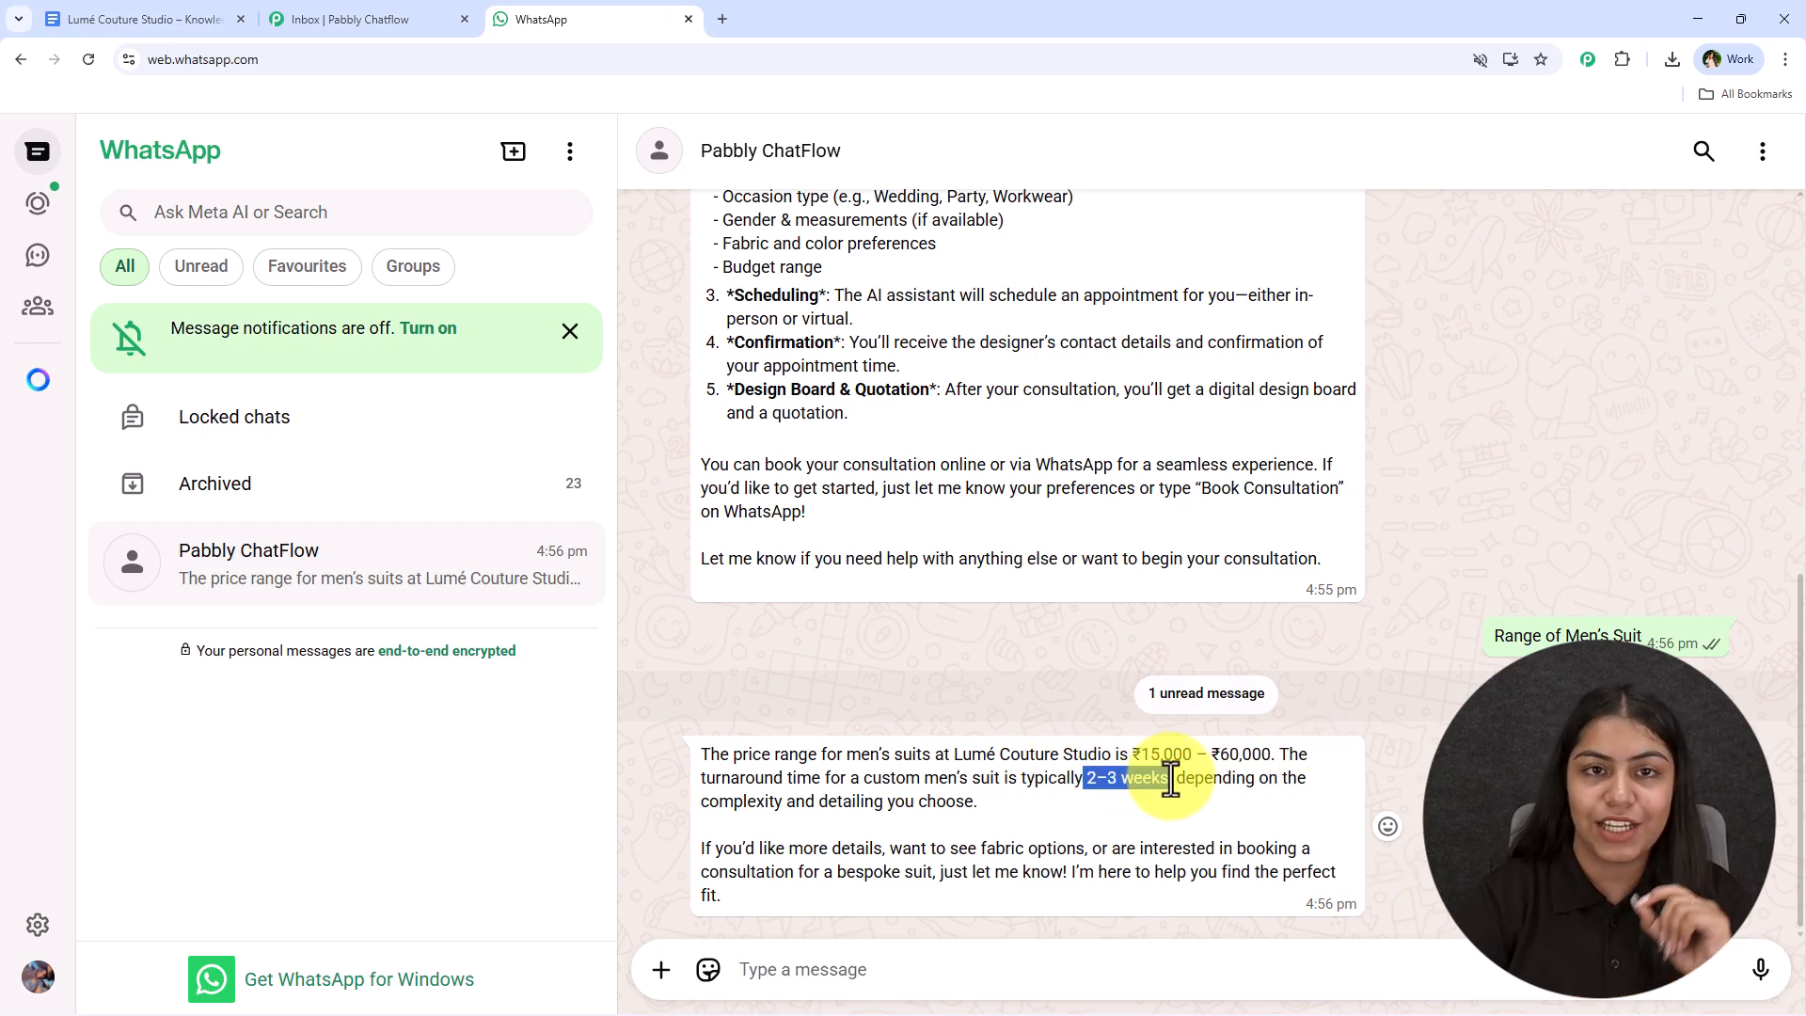
# Step: Switch to the Google Docs knowledge base and examine the complete Booking & Consultation Process section
pyautogui.click(189, 18)
pyautogui.click(1099, 677)
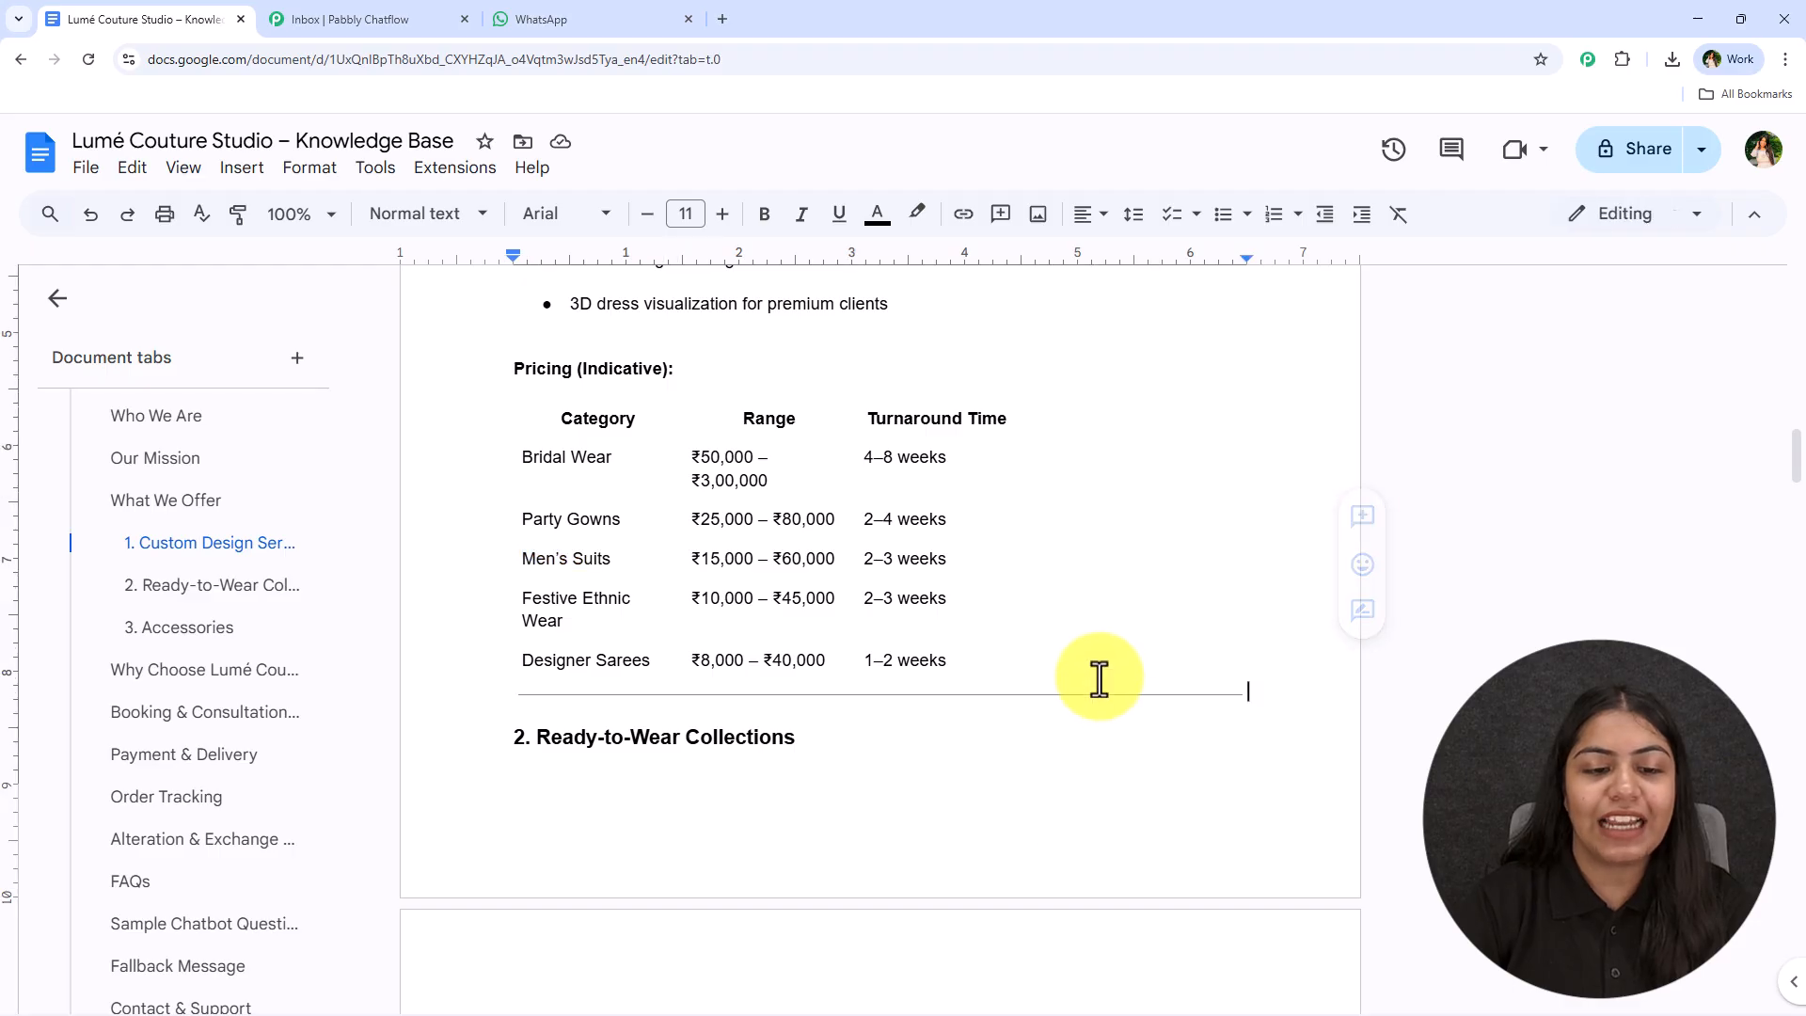
pyautogui.scroll(-15, 1099, 677)
pyautogui.scroll(-5, 1039, 717)
pyautogui.scroll(-3, 1028, 726)
pyautogui.scroll(3, 1007, 738)
pyautogui.scroll(2, 1015, 753)
pyautogui.click(1016, 756)
pyautogui.scroll(-1, 952, 715)
pyautogui.moveTo(485, 352); pyautogui.dragTo(1136, 805)
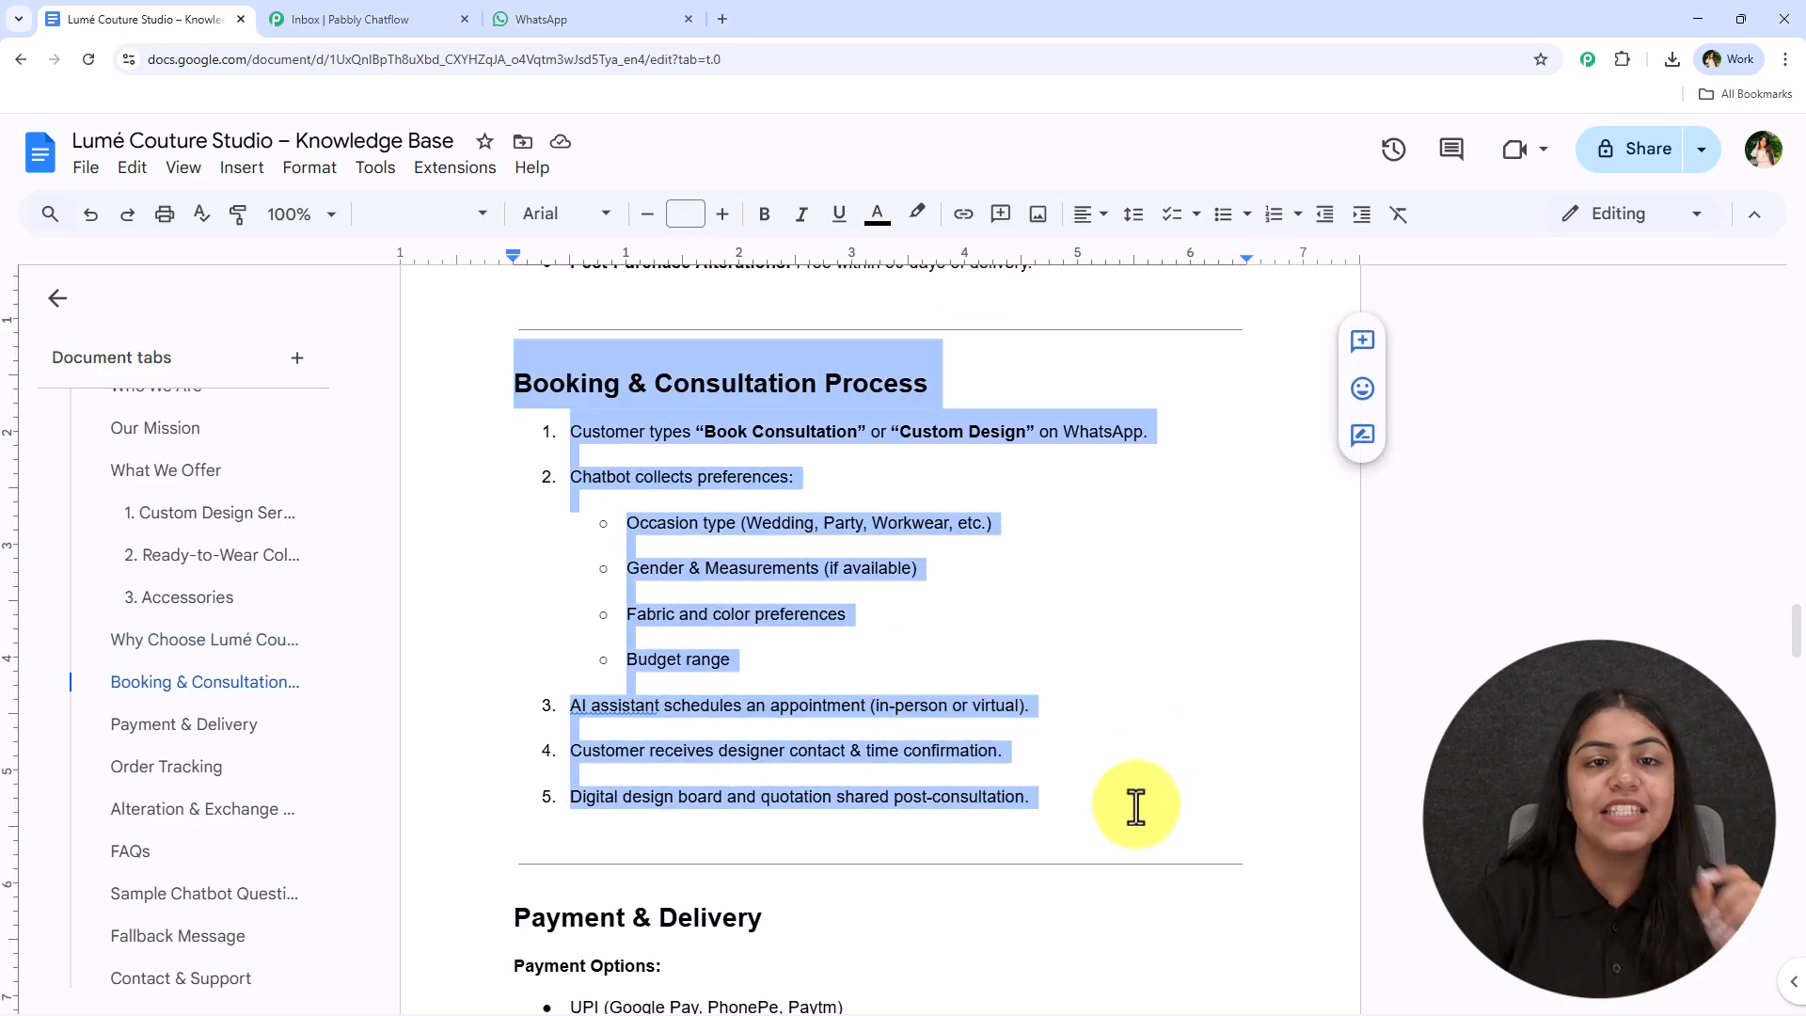
# Step: Switch to WhatsApp and check the chatbot's consultation reply against the knowledge base section, reviewing the earlier conversation
pyautogui.click(625, 17)
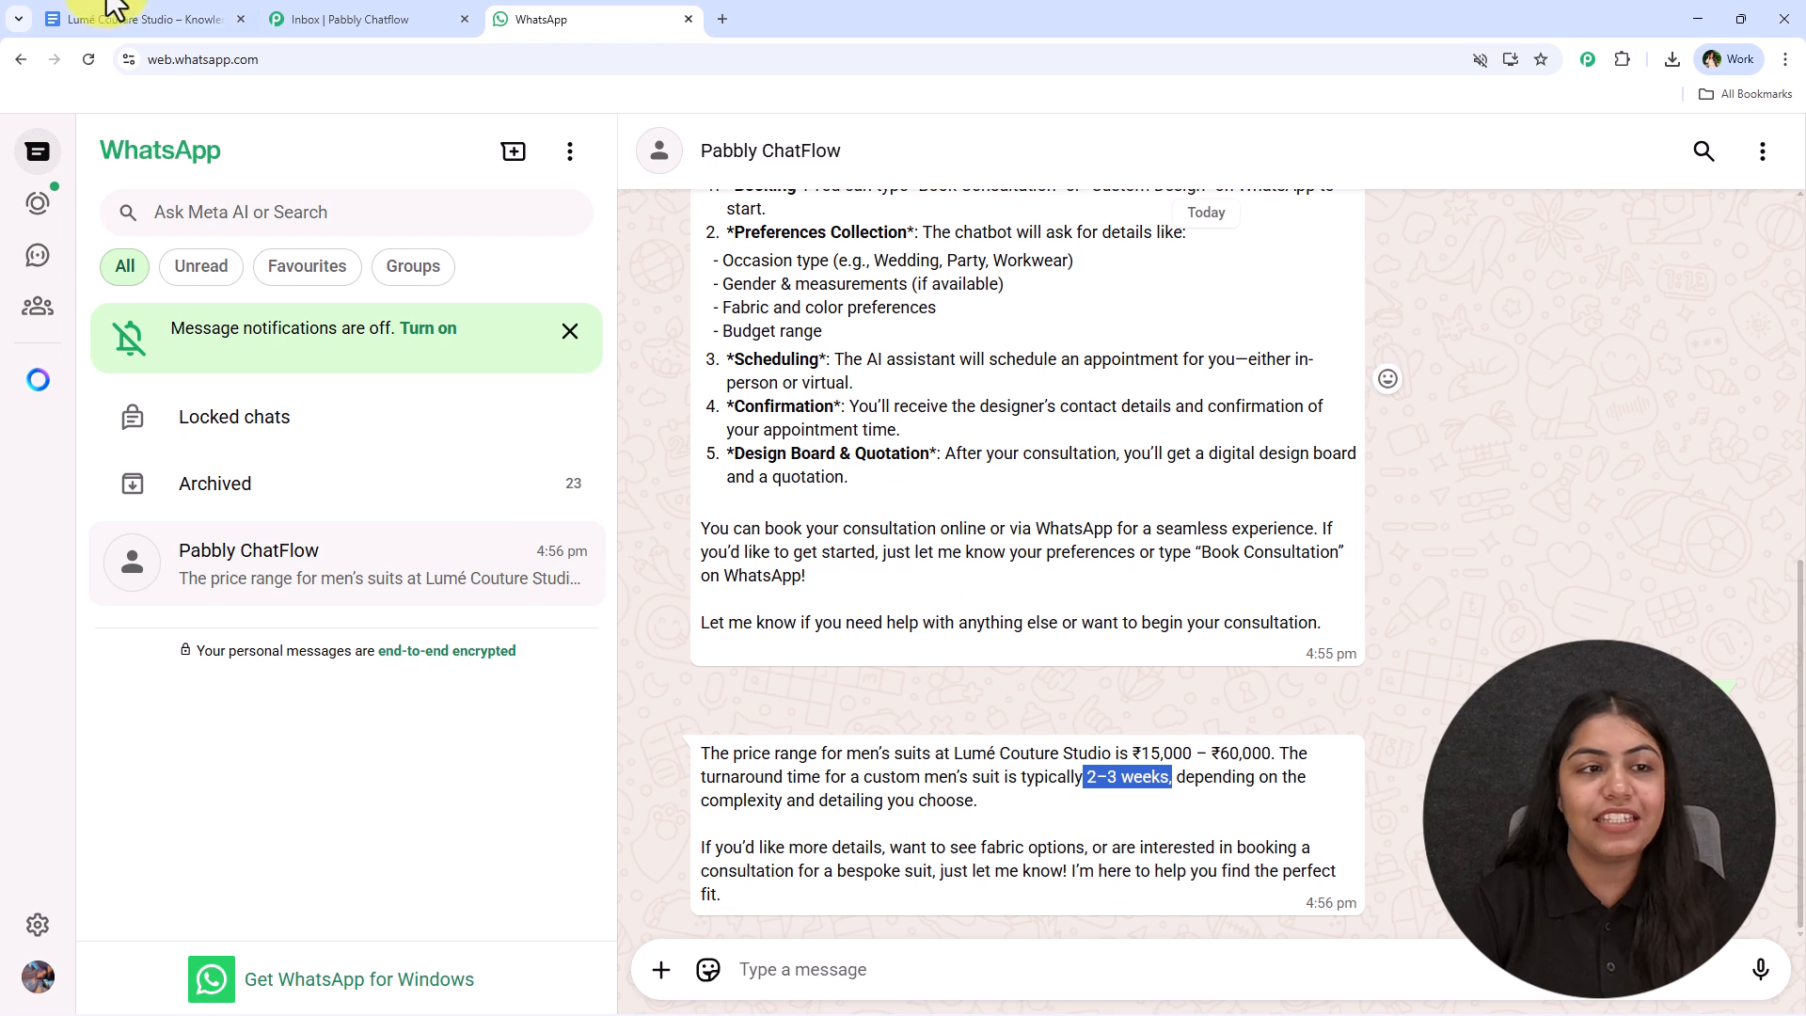
pyautogui.click(169, 17)
pyautogui.click(560, 15)
pyautogui.scroll(2, 851, 613)
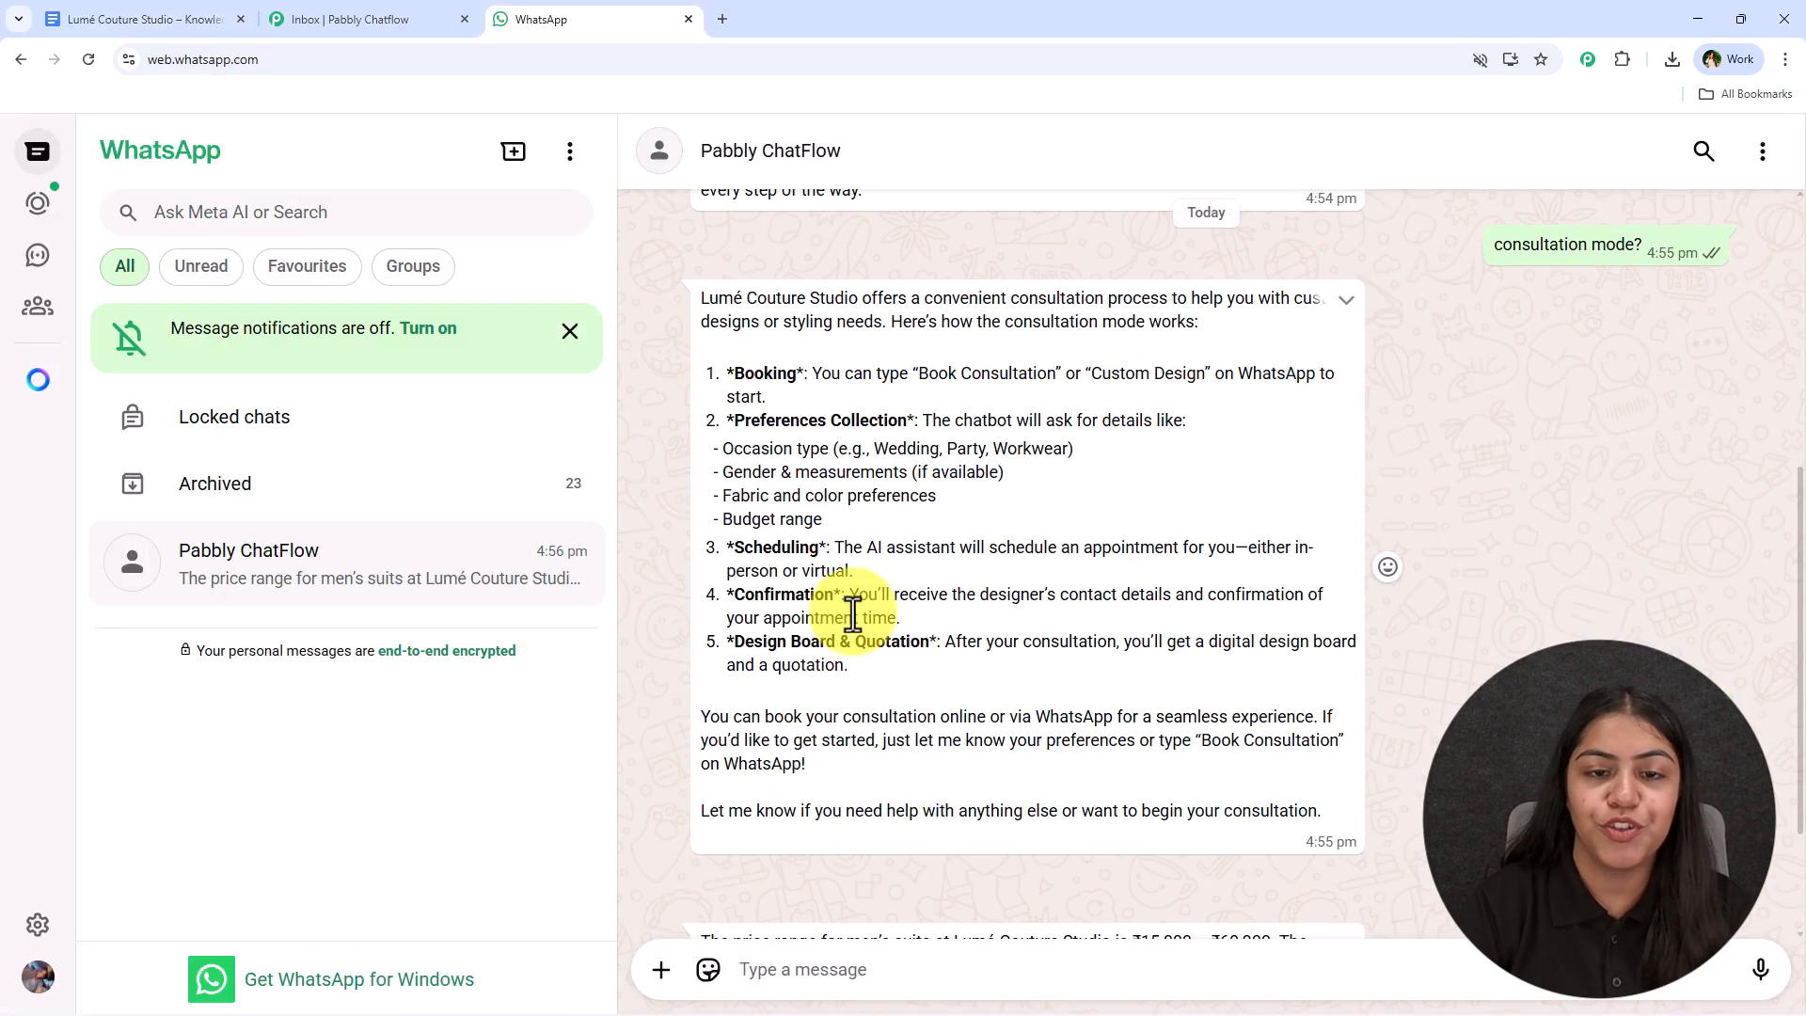
pyautogui.scroll(-2, 713, 487)
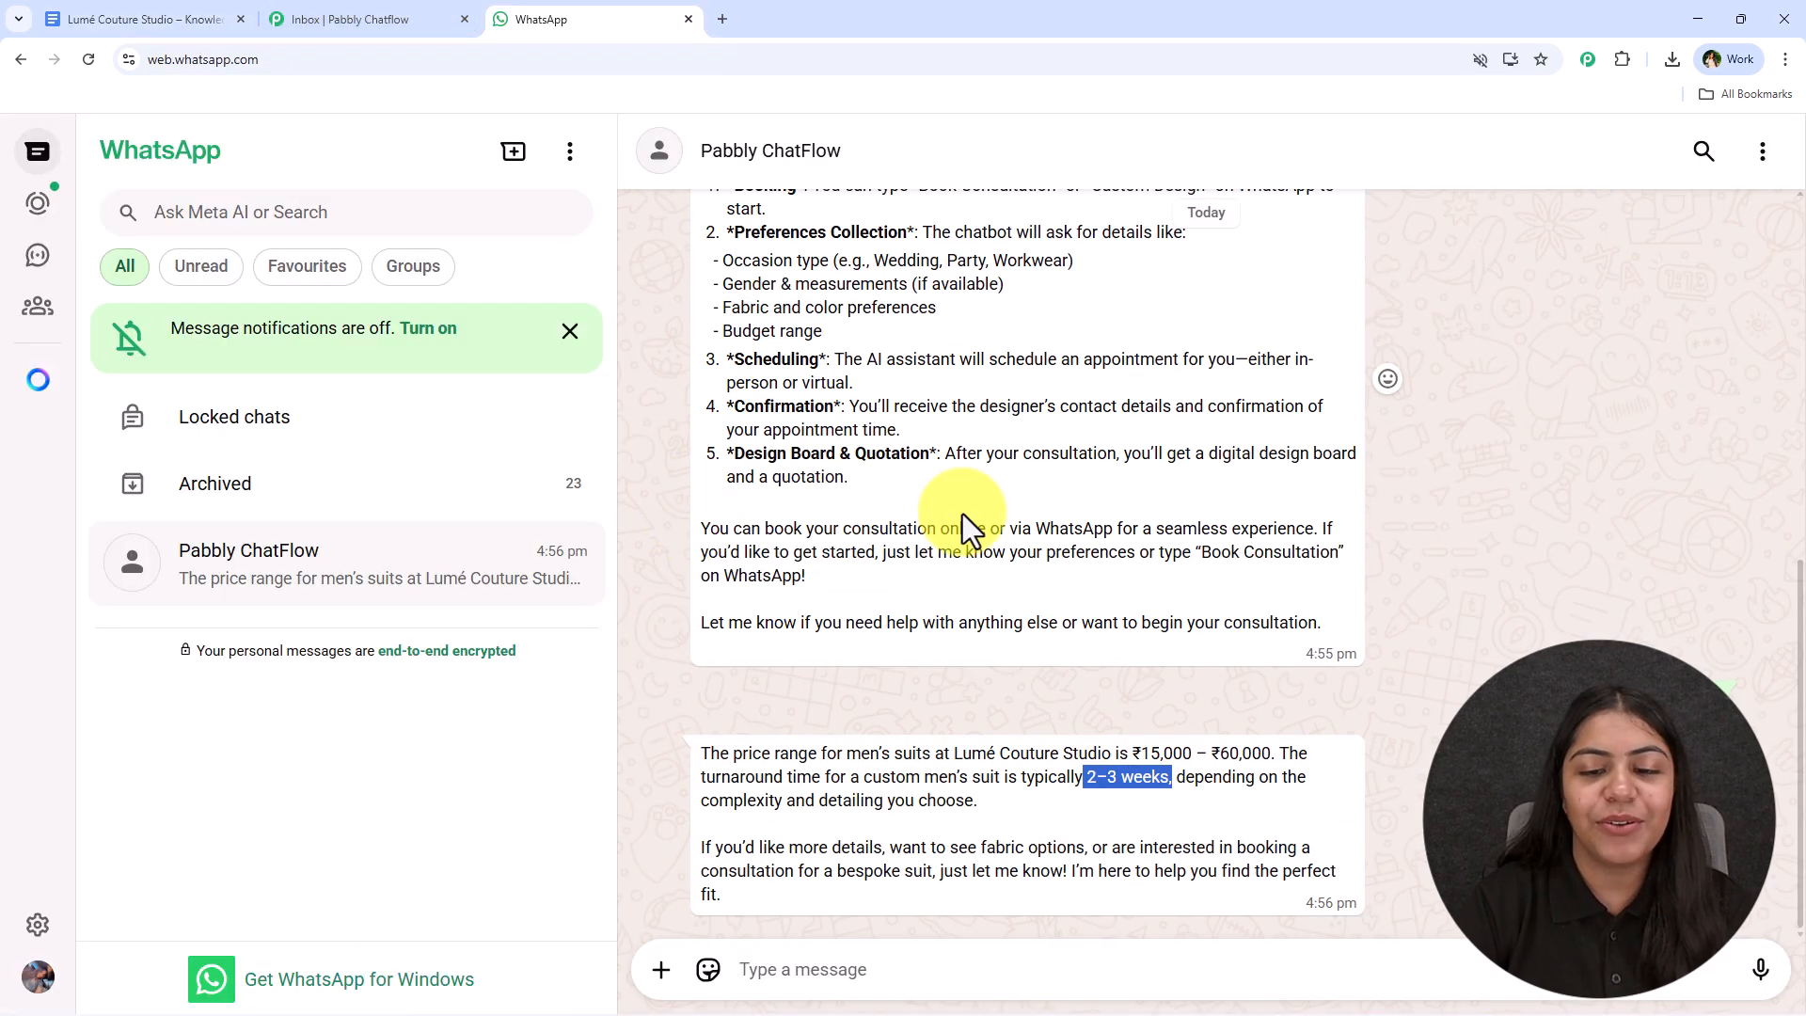
pyautogui.scroll(6, 1407, 790)
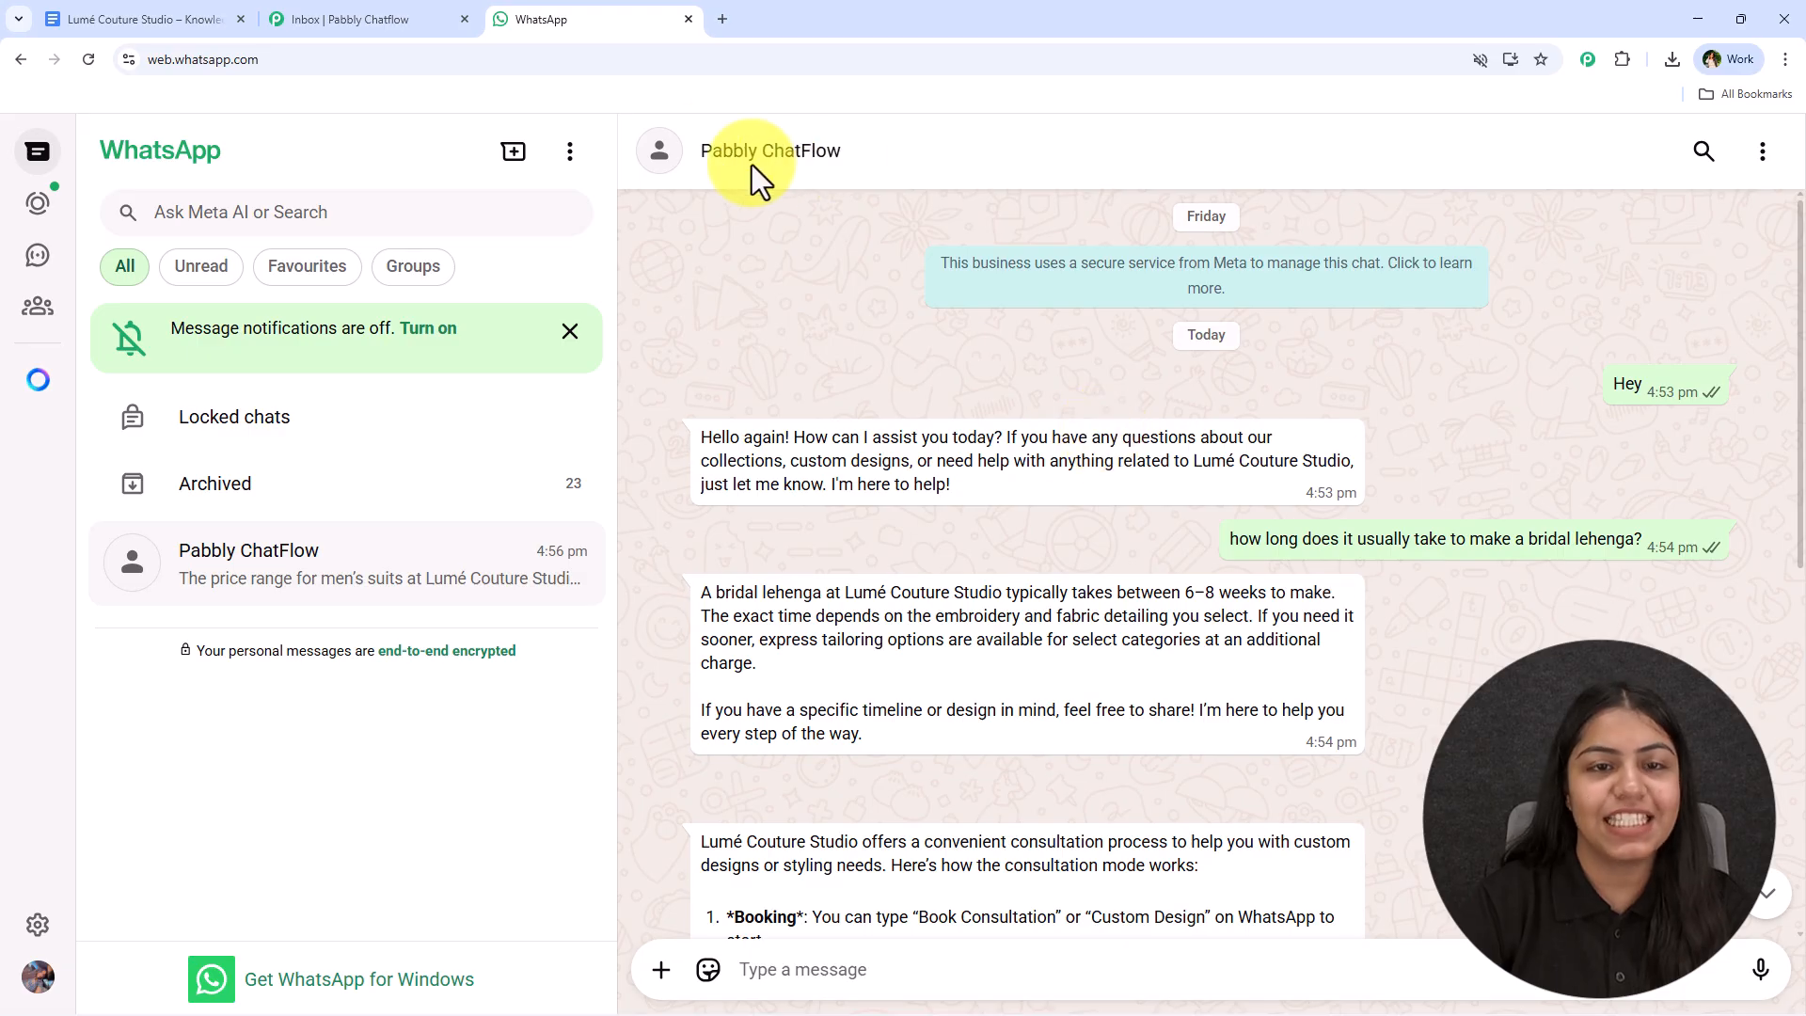
# Step: Open pabbly.com/chatflow in a new browser tab and dismiss the limited offer pop-up
pyautogui.click(730, 10)
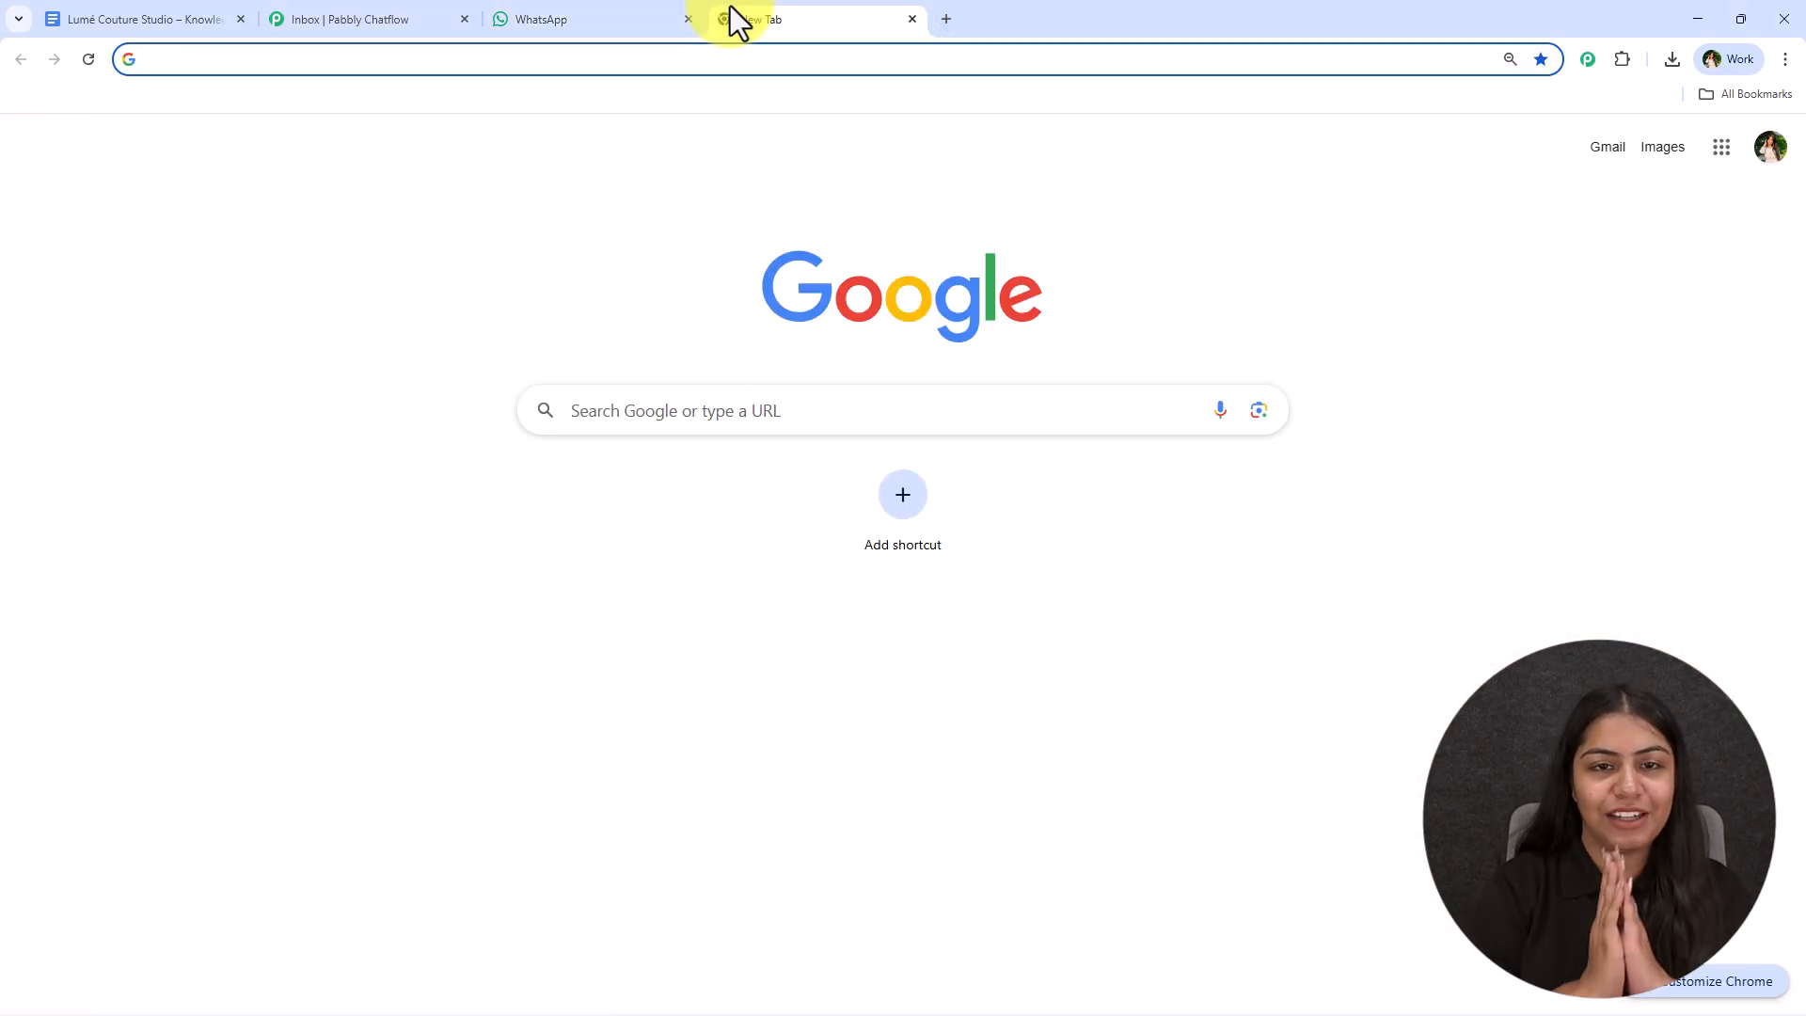
pyautogui.write('pa')
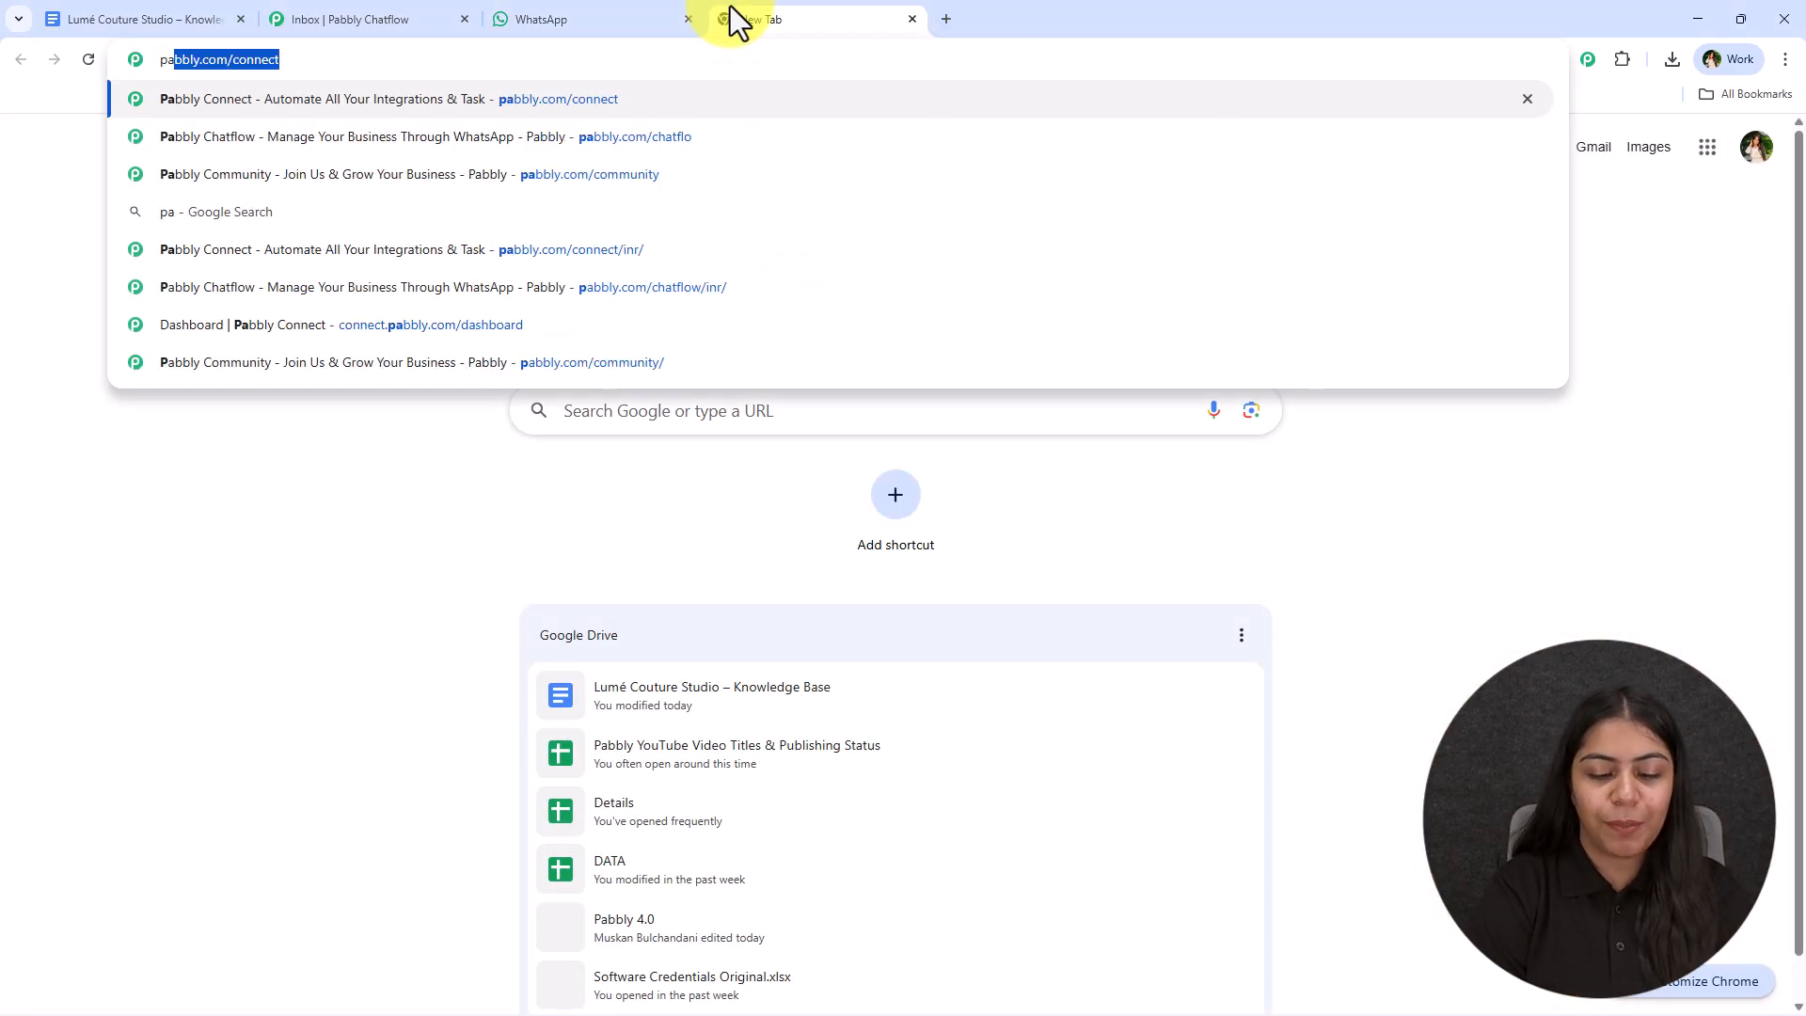
pyautogui.write('bbly.com/cha')
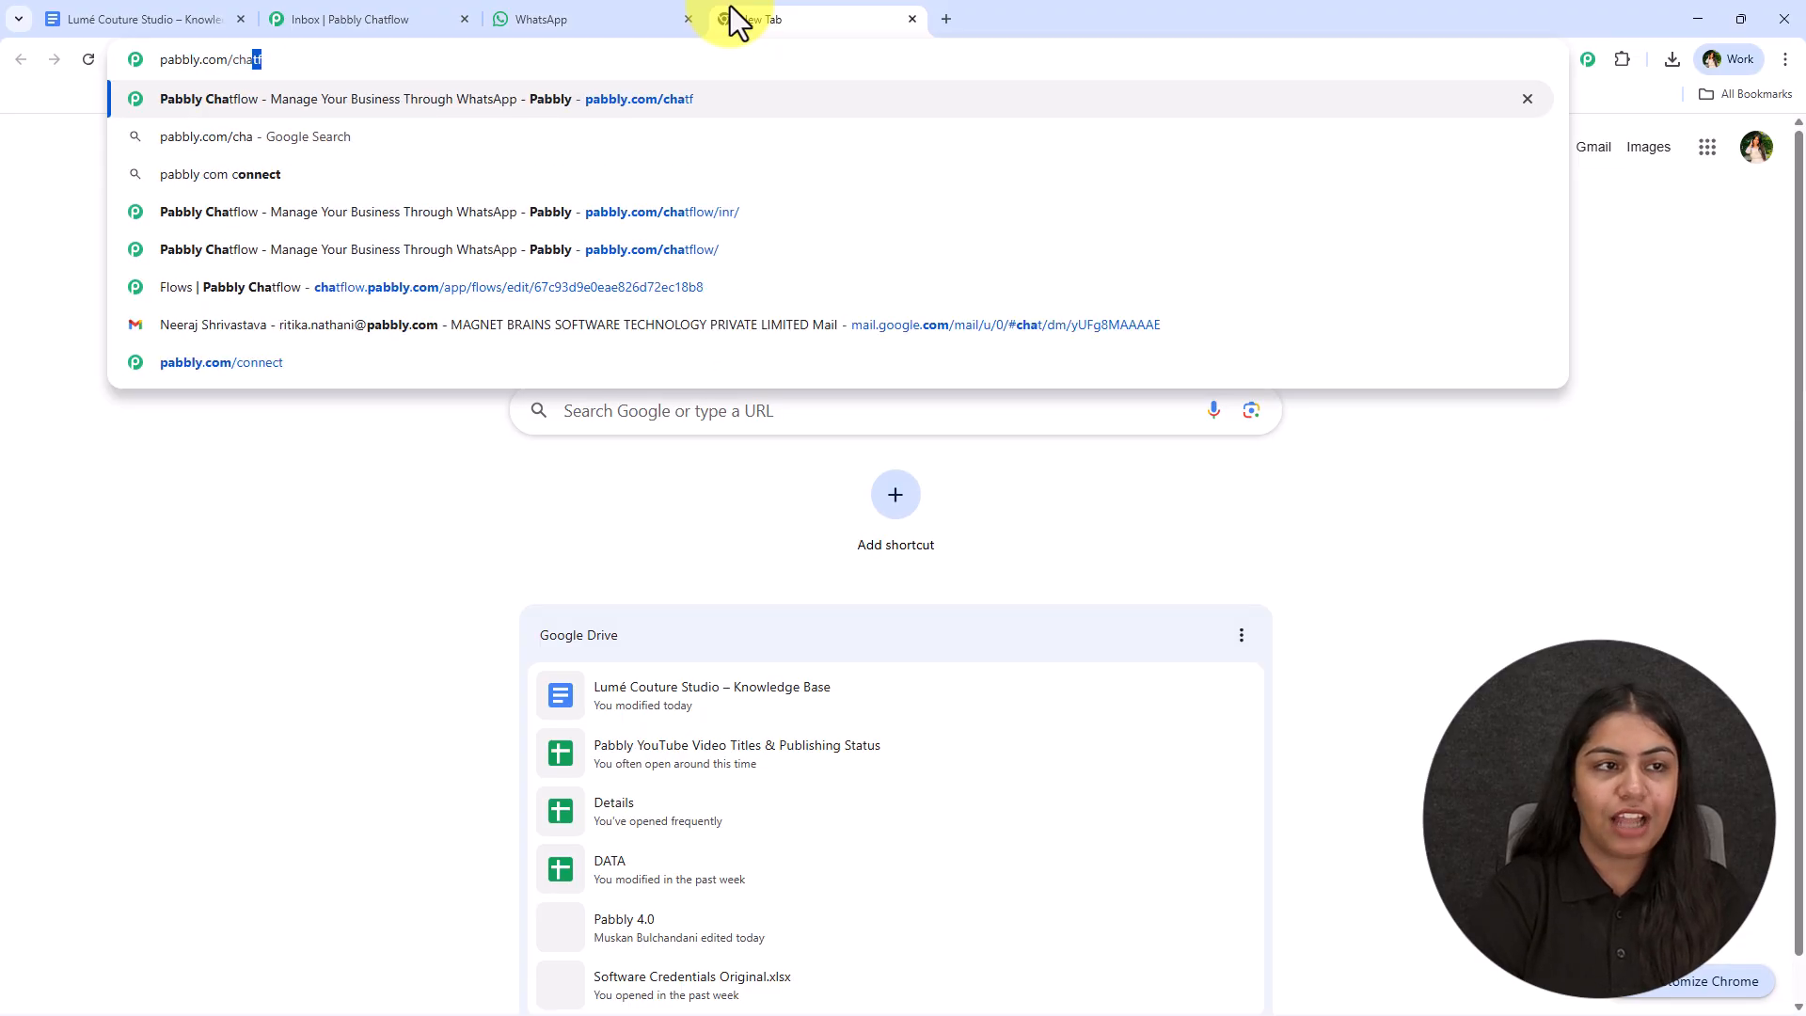
pyautogui.press('Return')
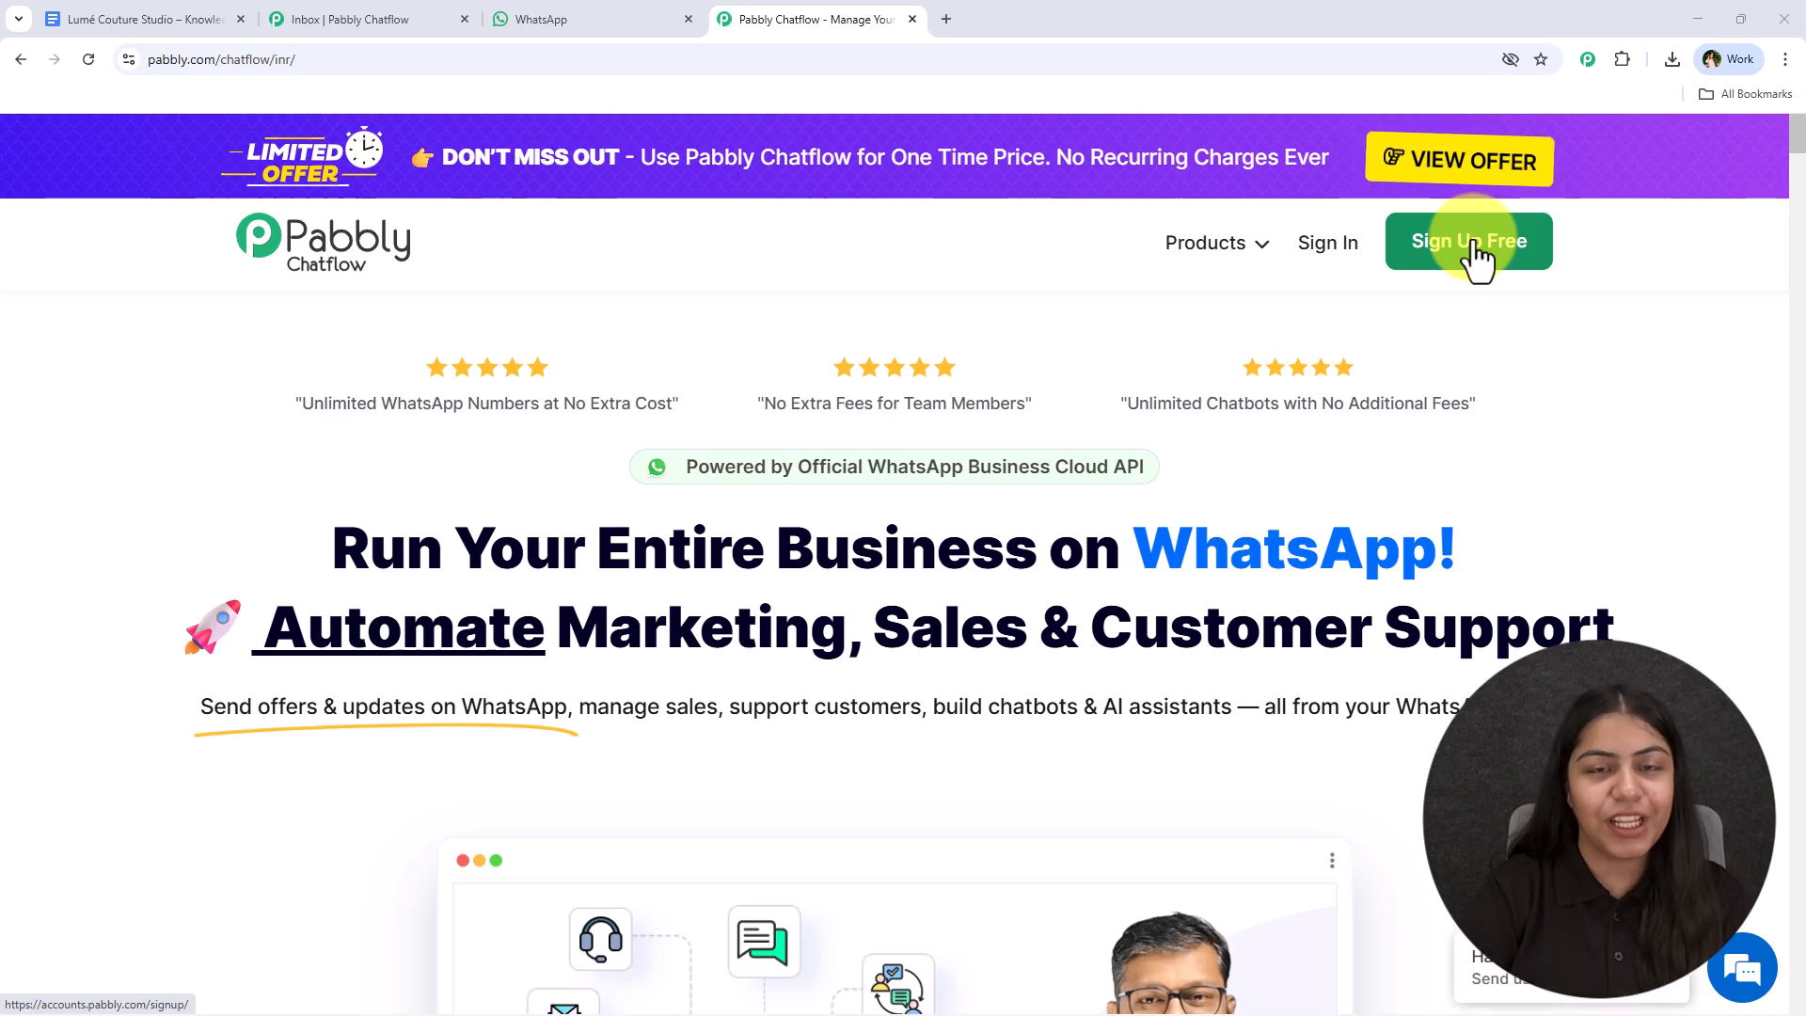
pyautogui.moveTo(759, 20)
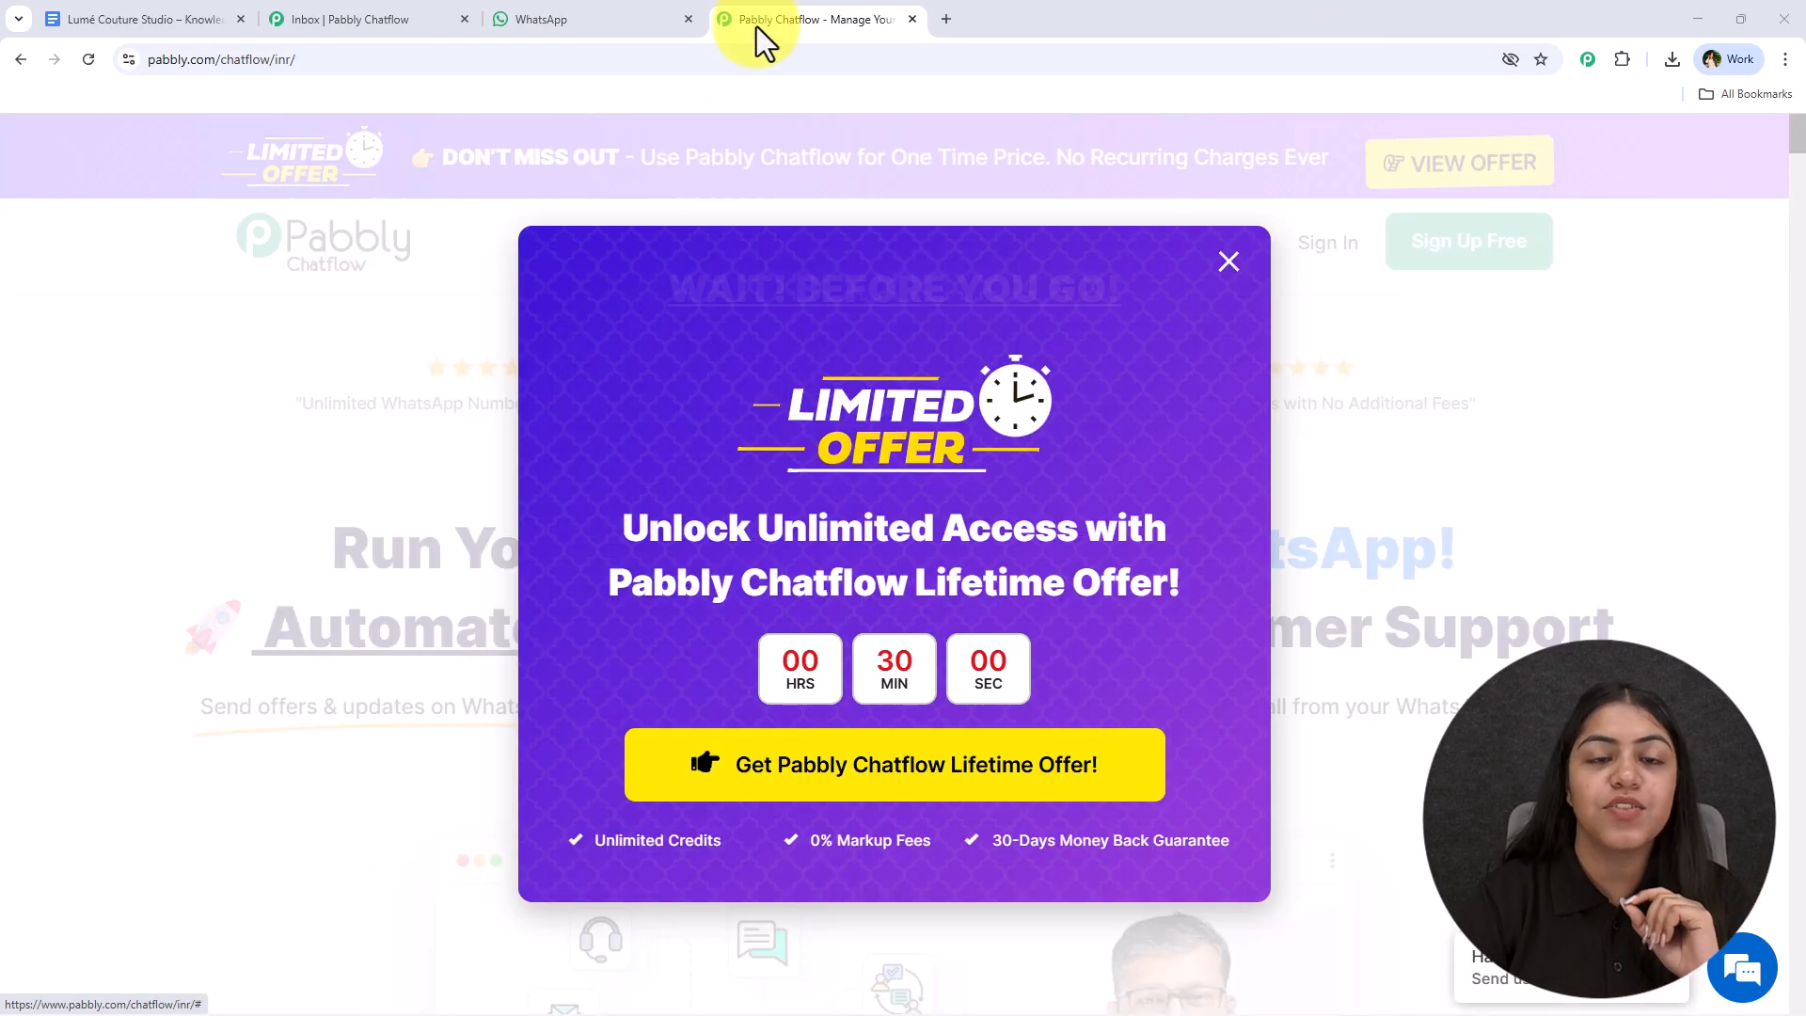
pyautogui.click(1232, 268)
pyautogui.moveTo(1235, 279)
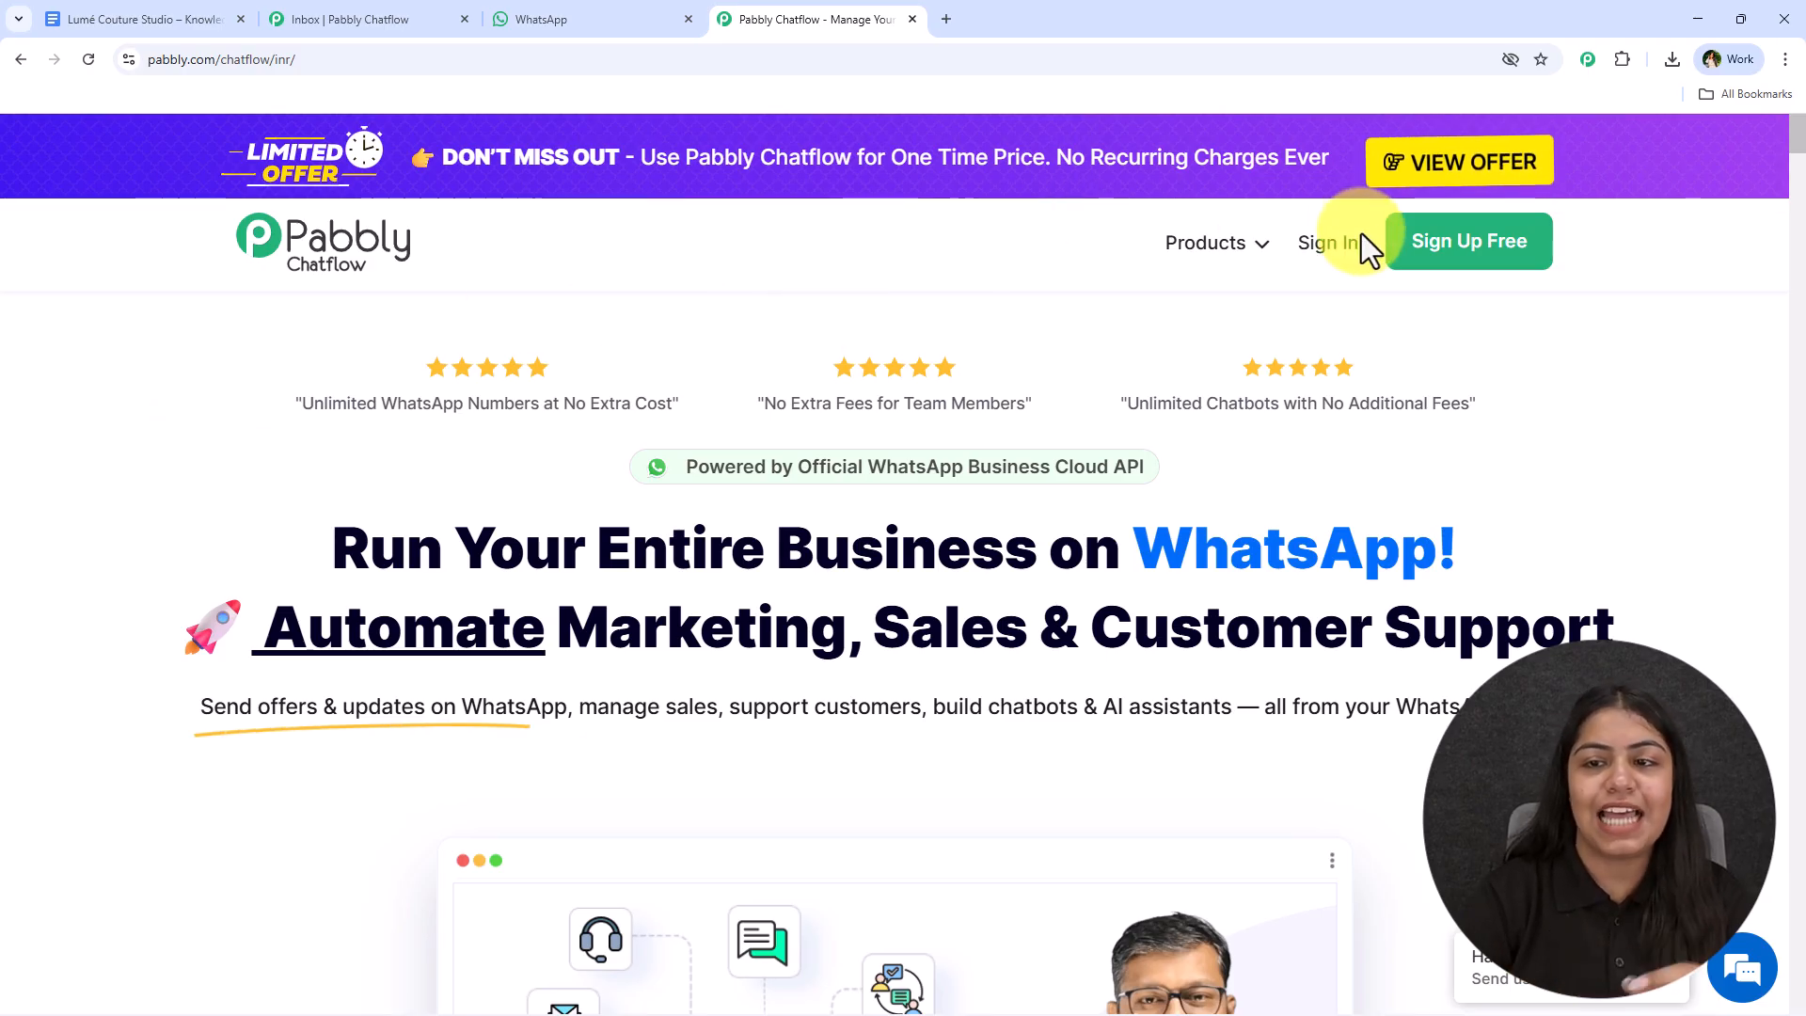
# Step: Sign in to Pabbly and access the Pabbly Chatflow app
pyautogui.click(1334, 246)
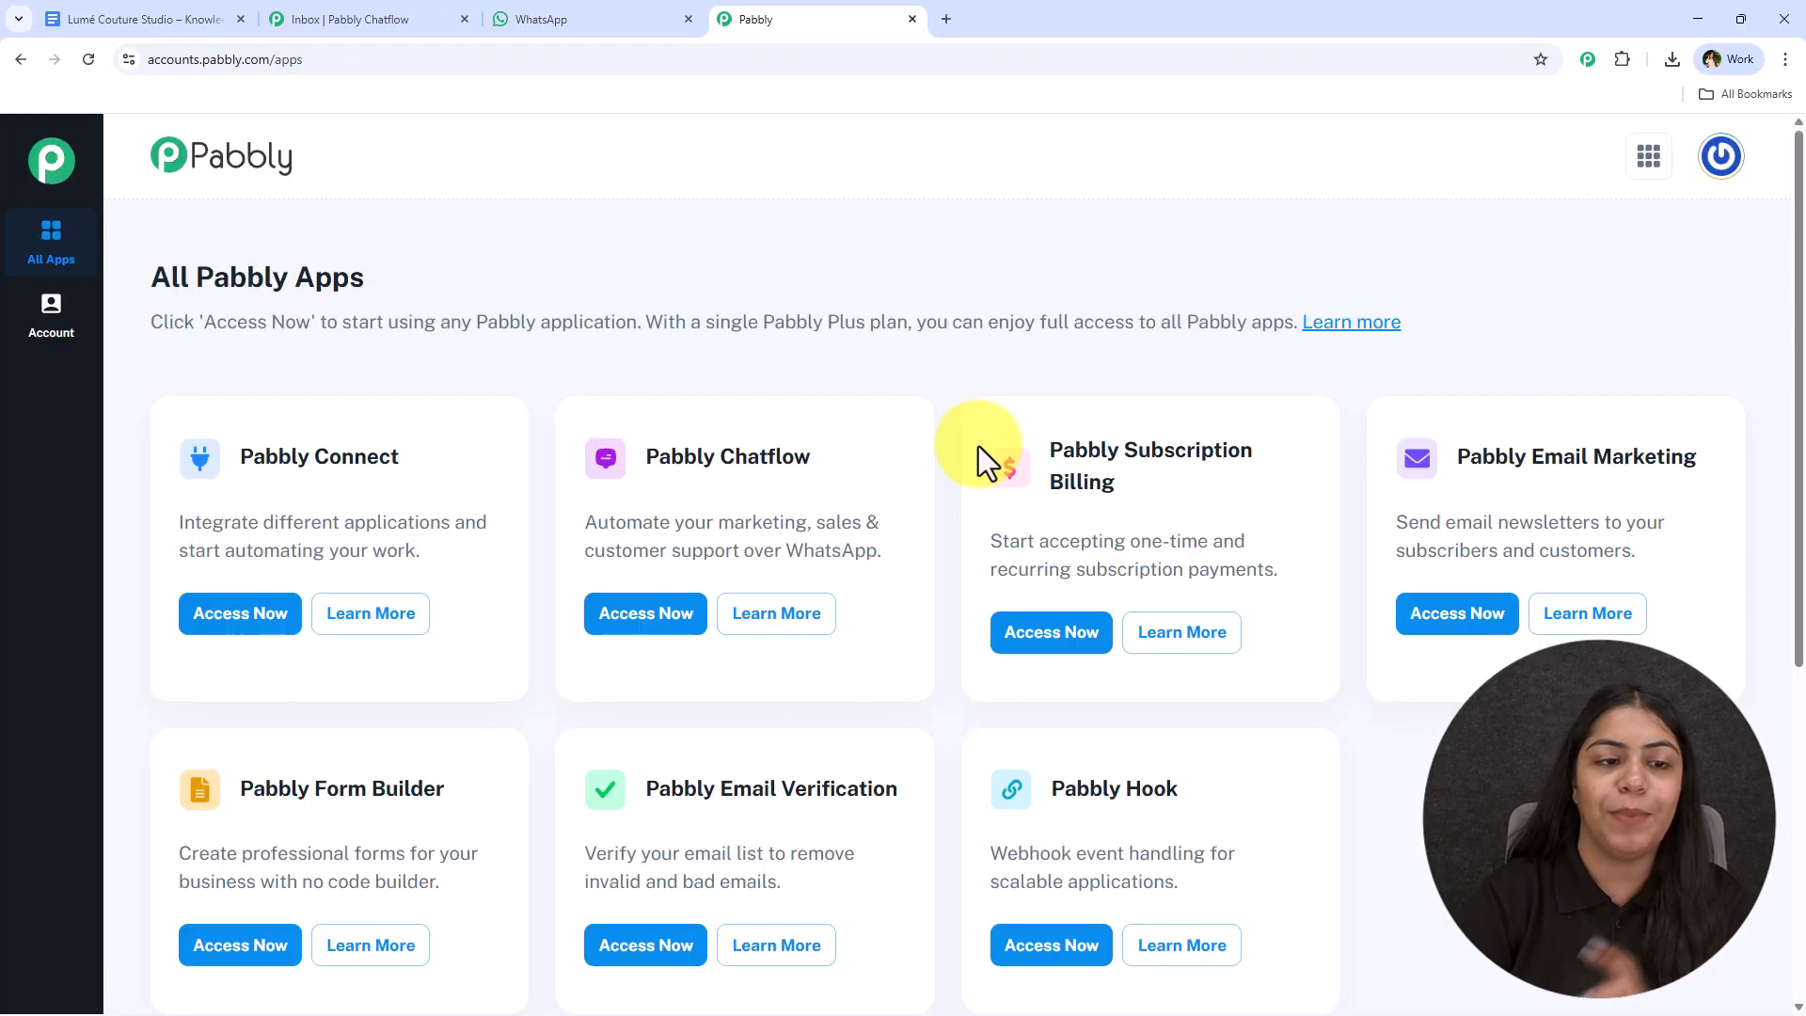
pyautogui.click(683, 628)
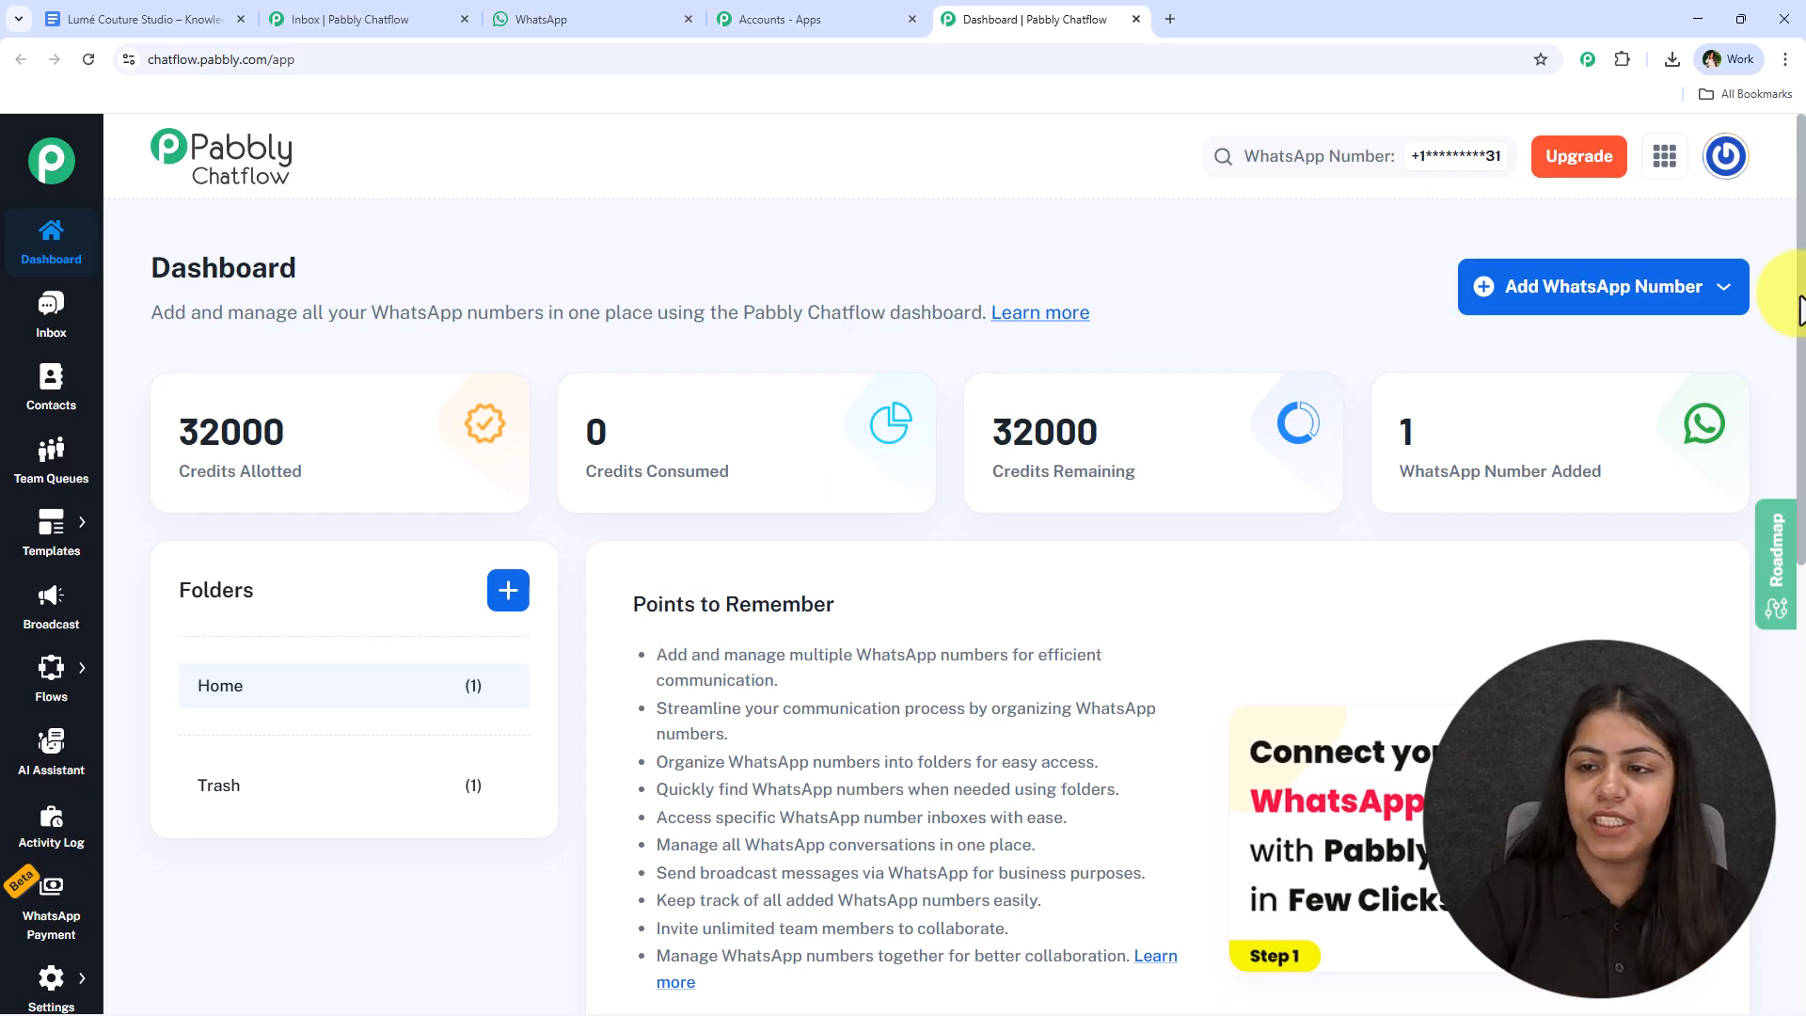
# Step: View the connection options for adding a WhatsApp number and examine the list of numbers on the dashboard
pyautogui.click(1651, 299)
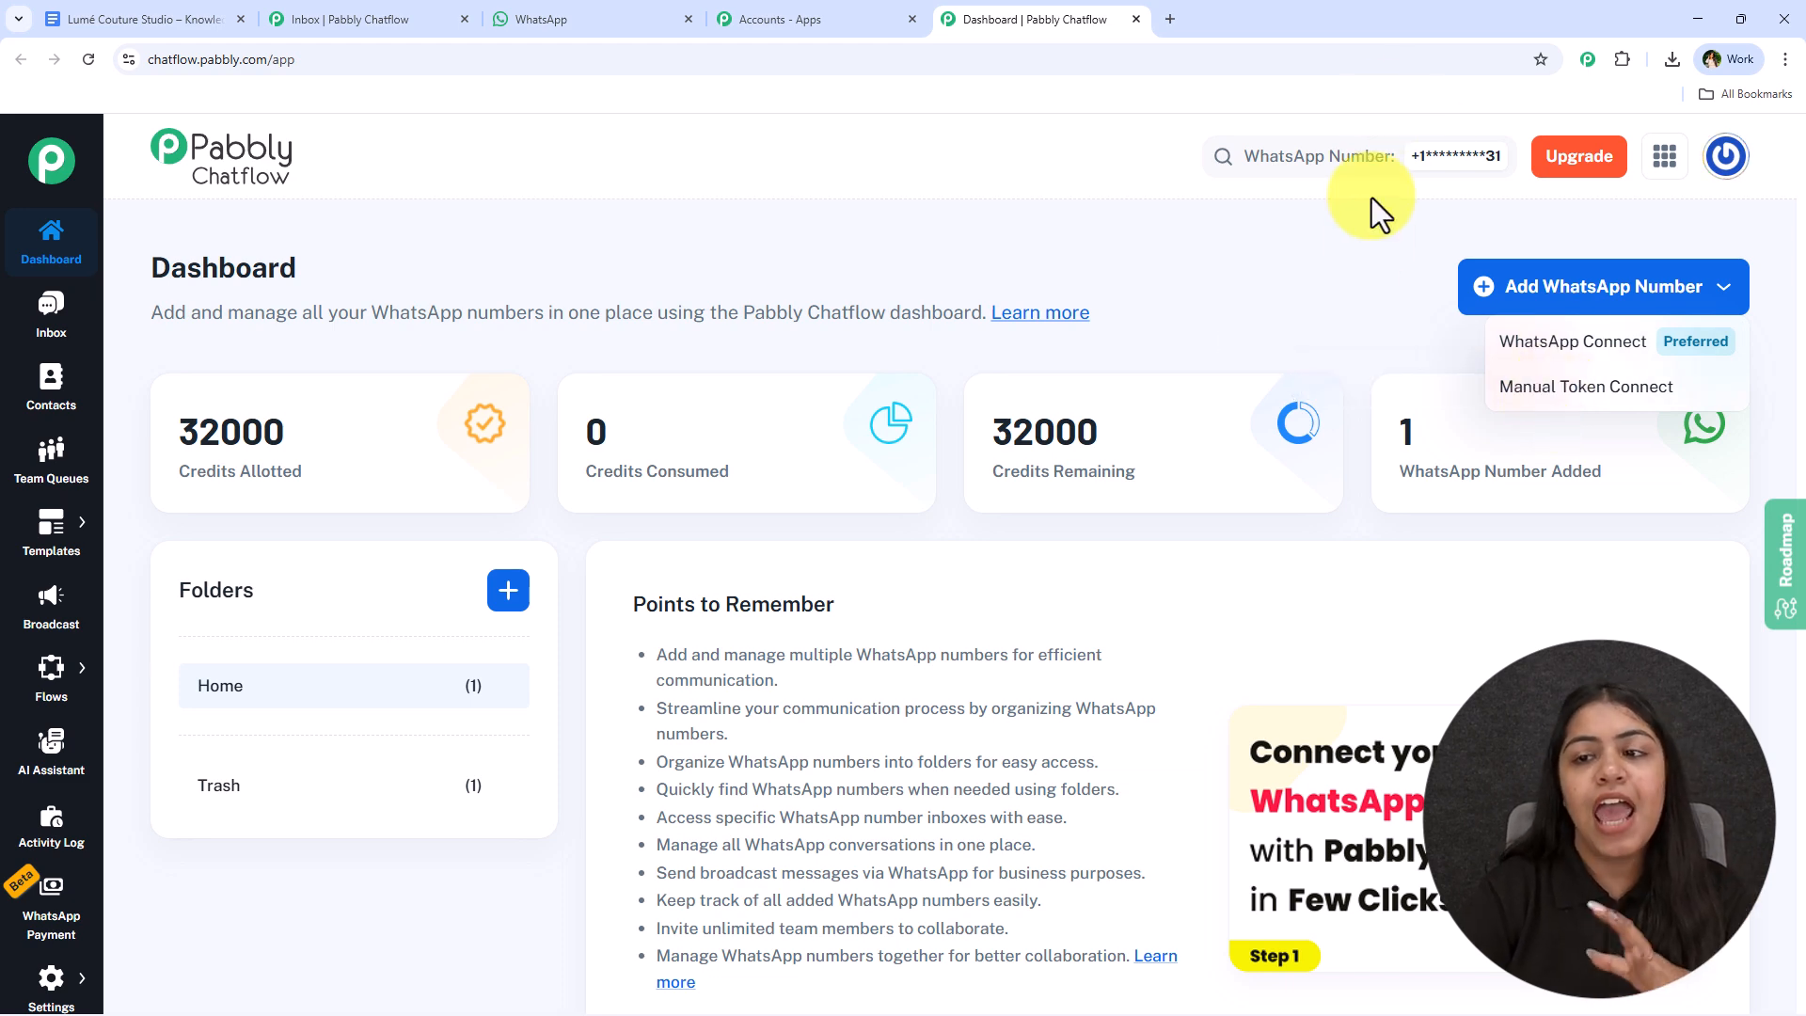
pyautogui.scroll(-2, 1166, 428)
pyautogui.scroll(-3, 1157, 442)
pyautogui.scroll(-4, 1155, 466)
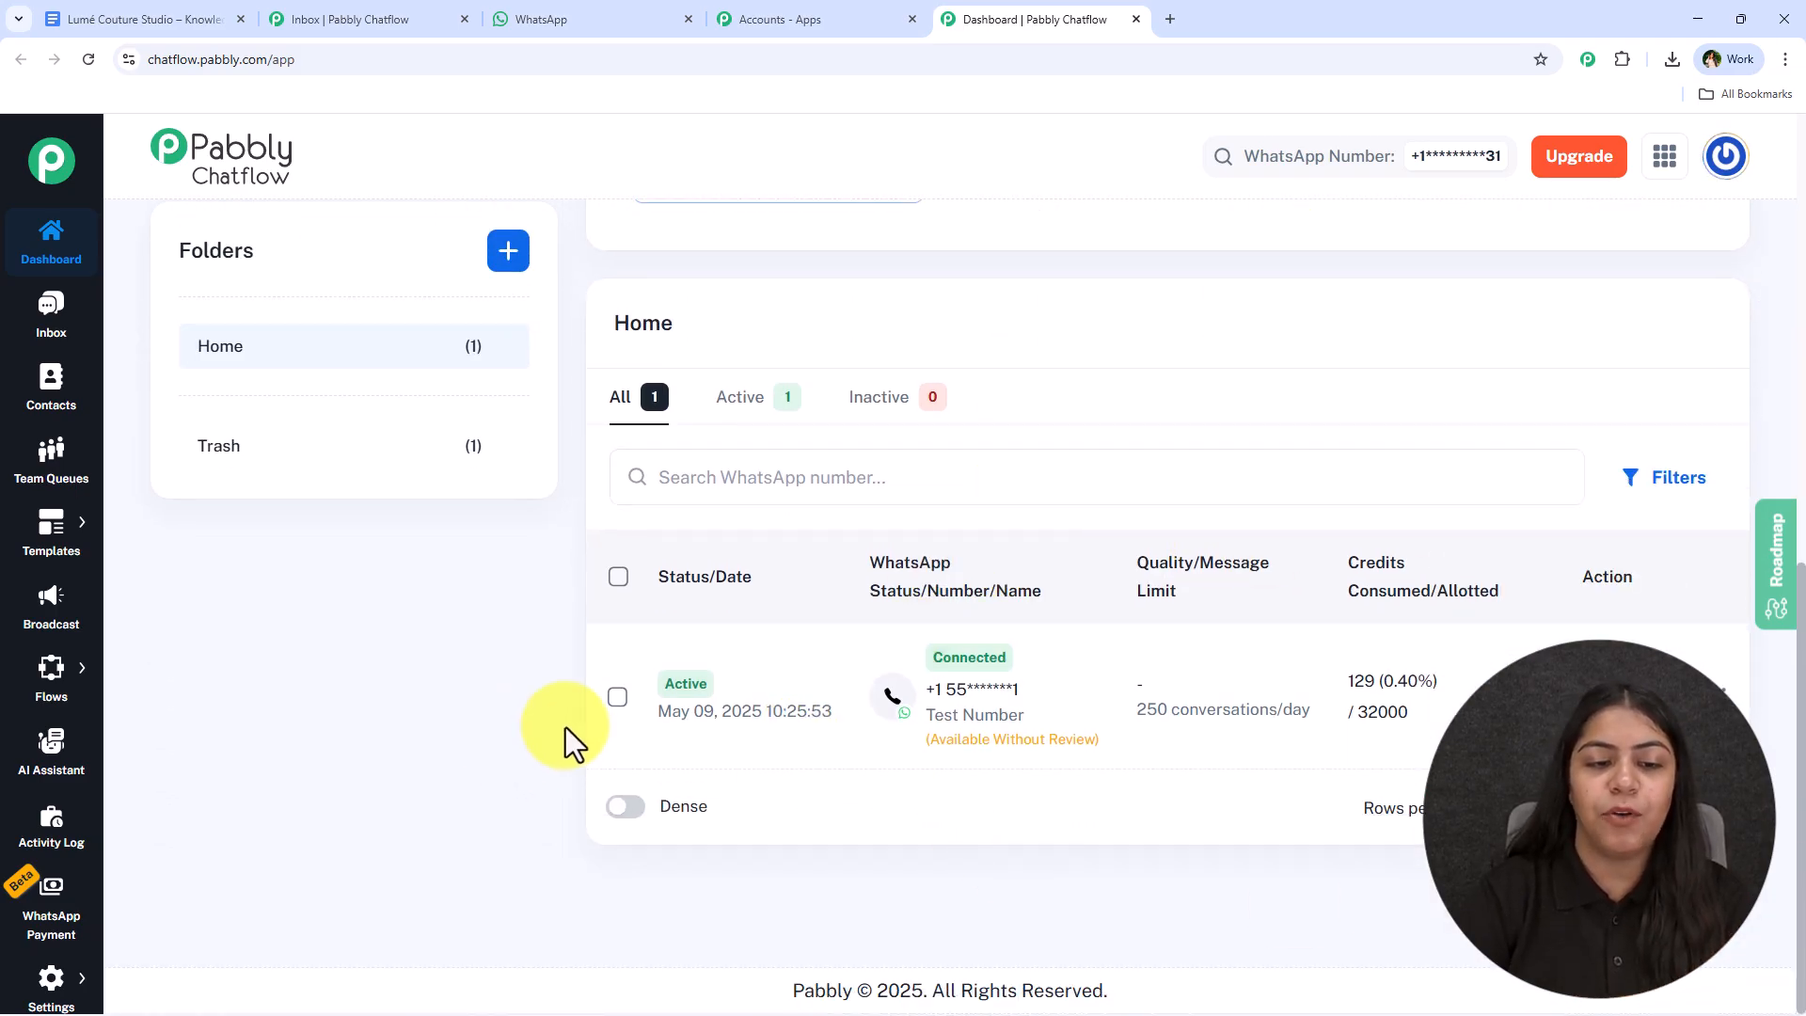
pyautogui.scroll(10, 561, 443)
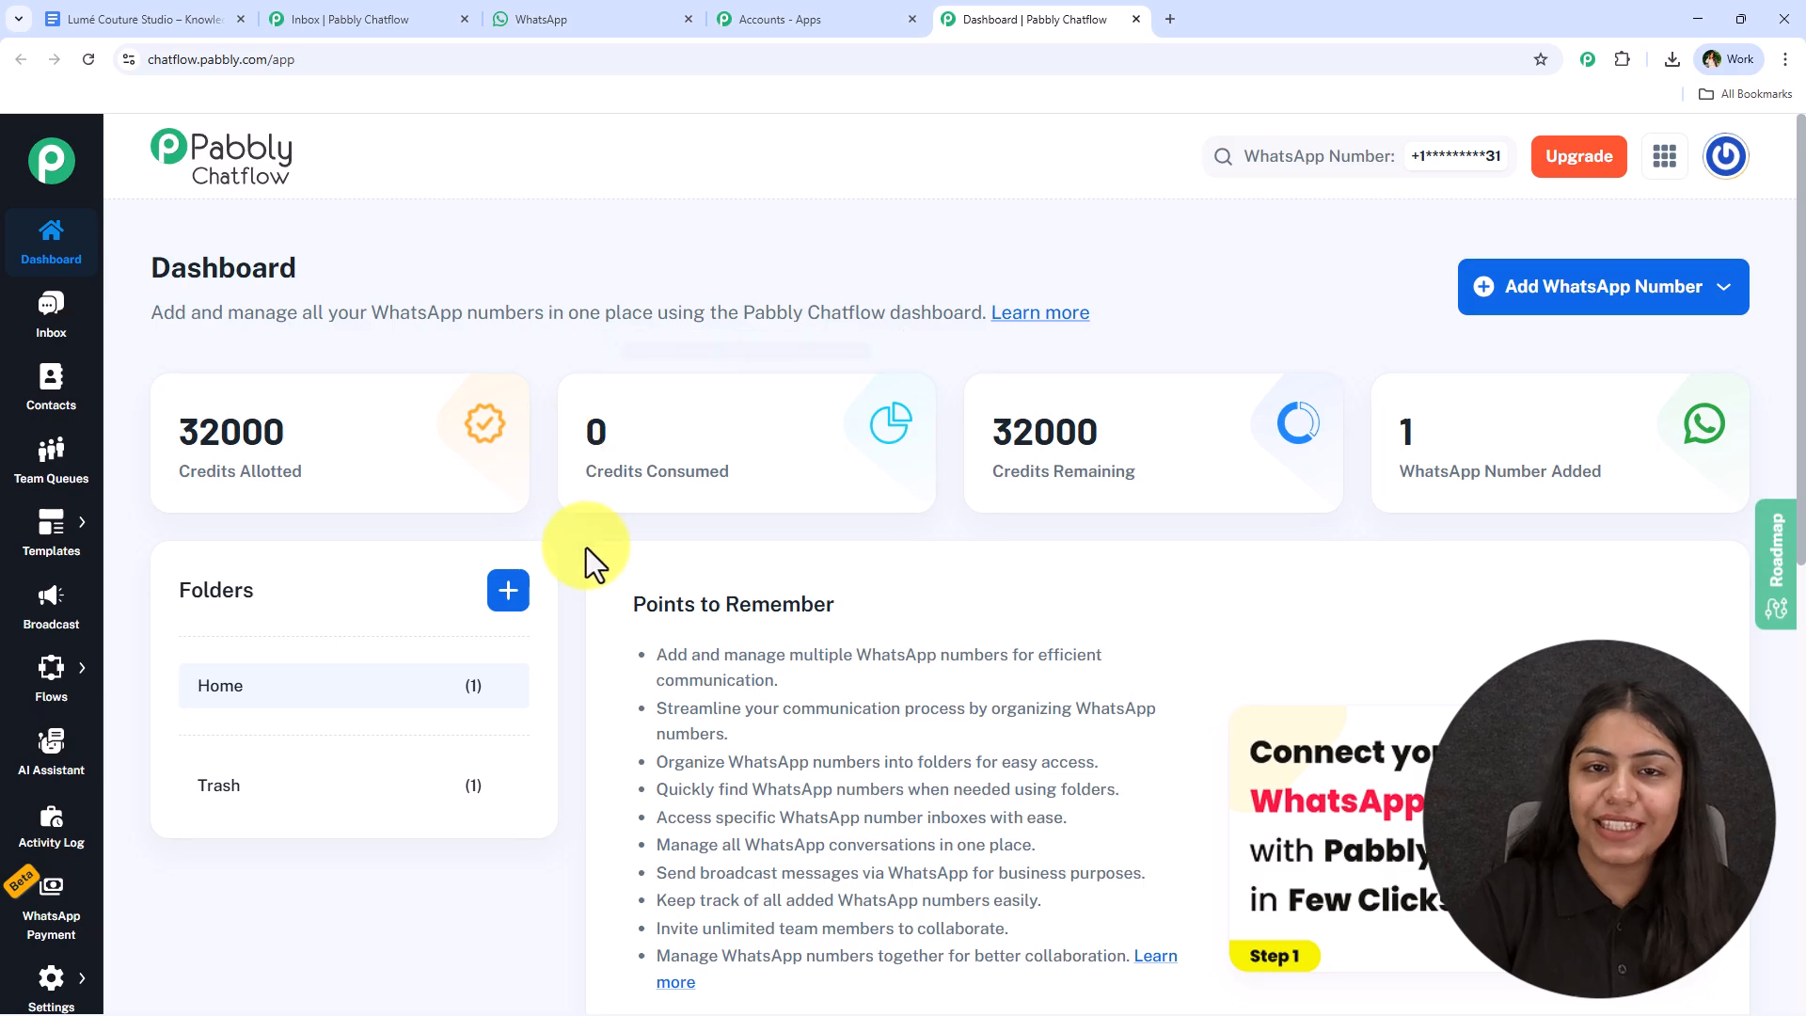
# Step: Create a new AI Assistant named "Fashion Designers AI CHATBOT"
pyautogui.scroll(-1, 21, 639)
pyautogui.click(24, 664)
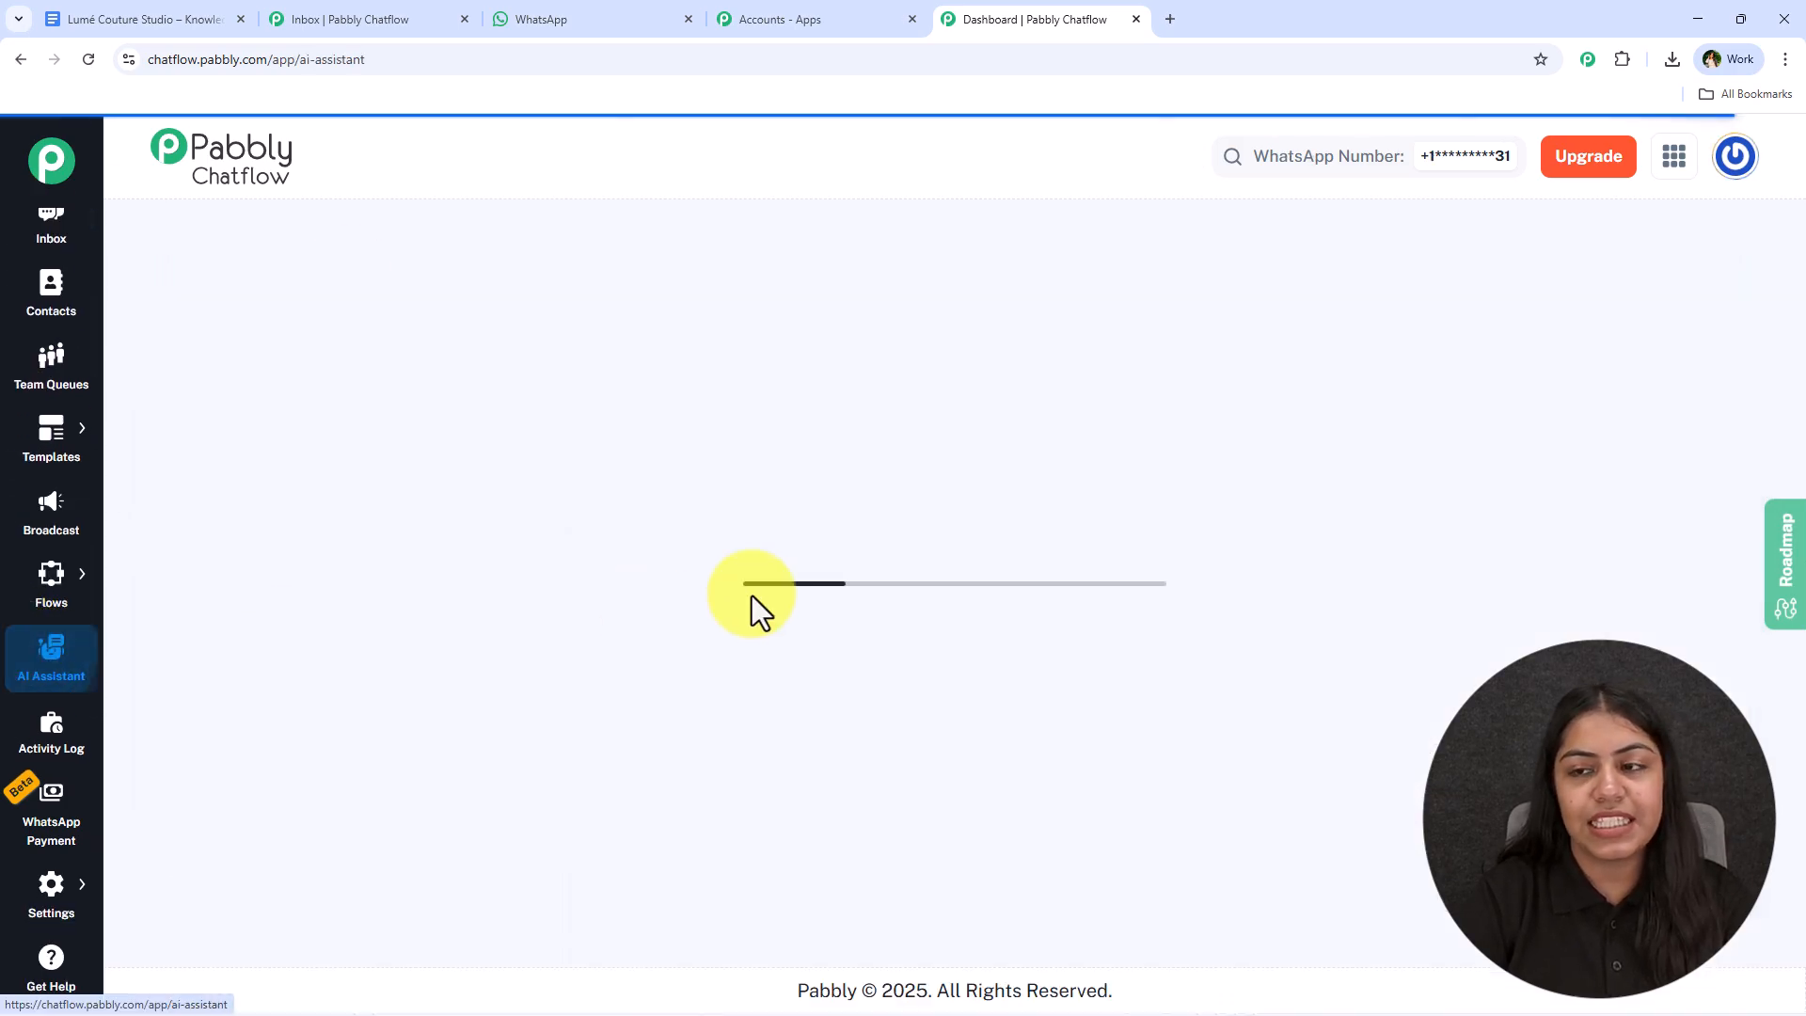
pyautogui.click(1635, 291)
pyautogui.click(822, 569)
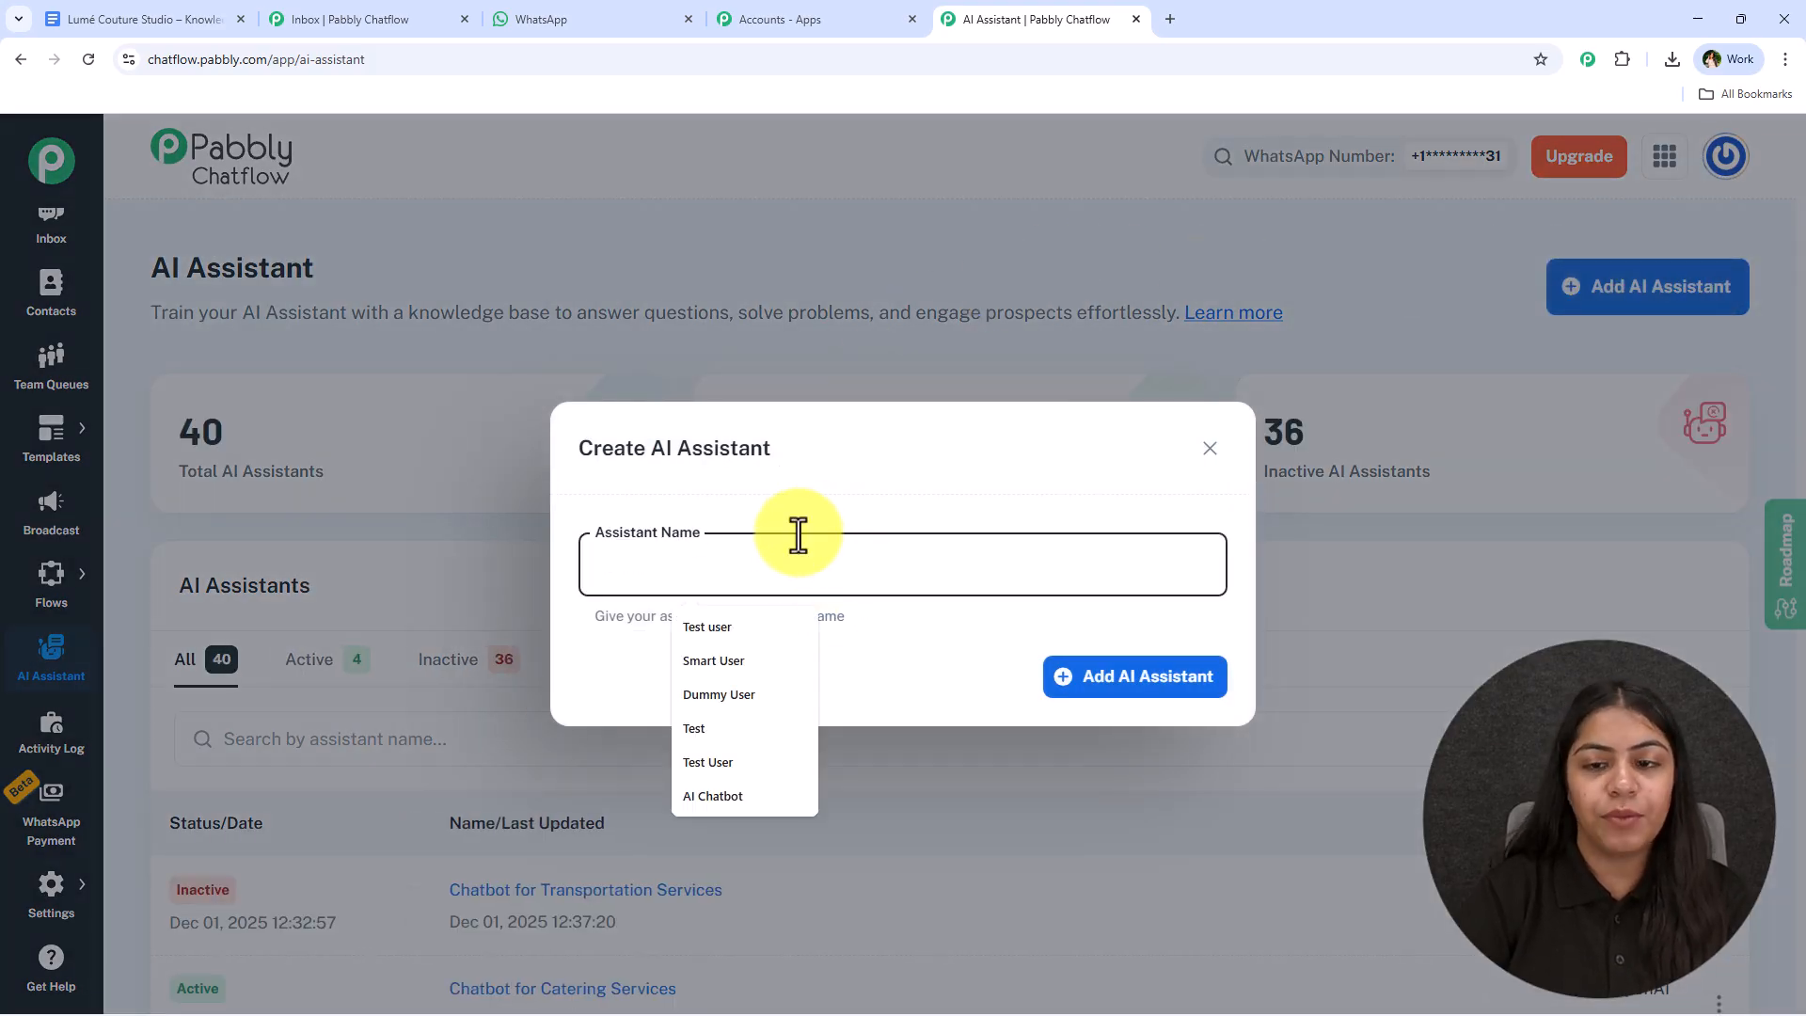
pyautogui.write('Fashion Designers AI')
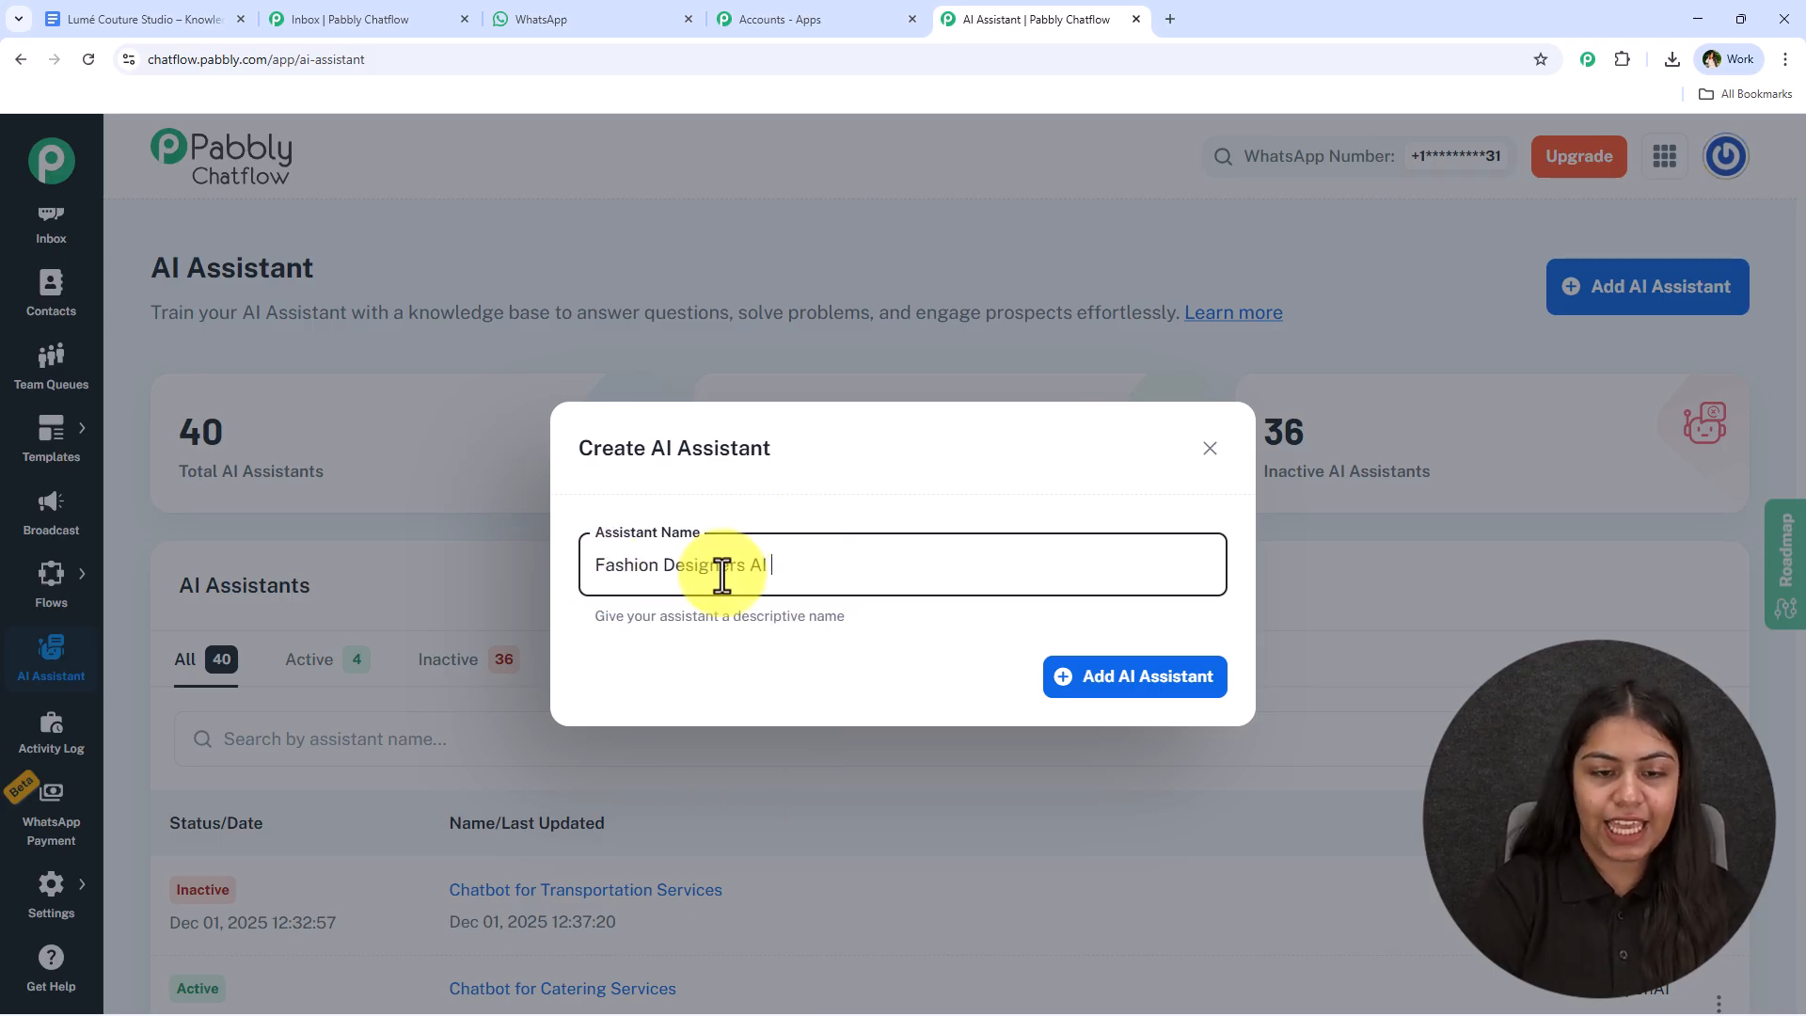
pyautogui.write(' CHATBOT')
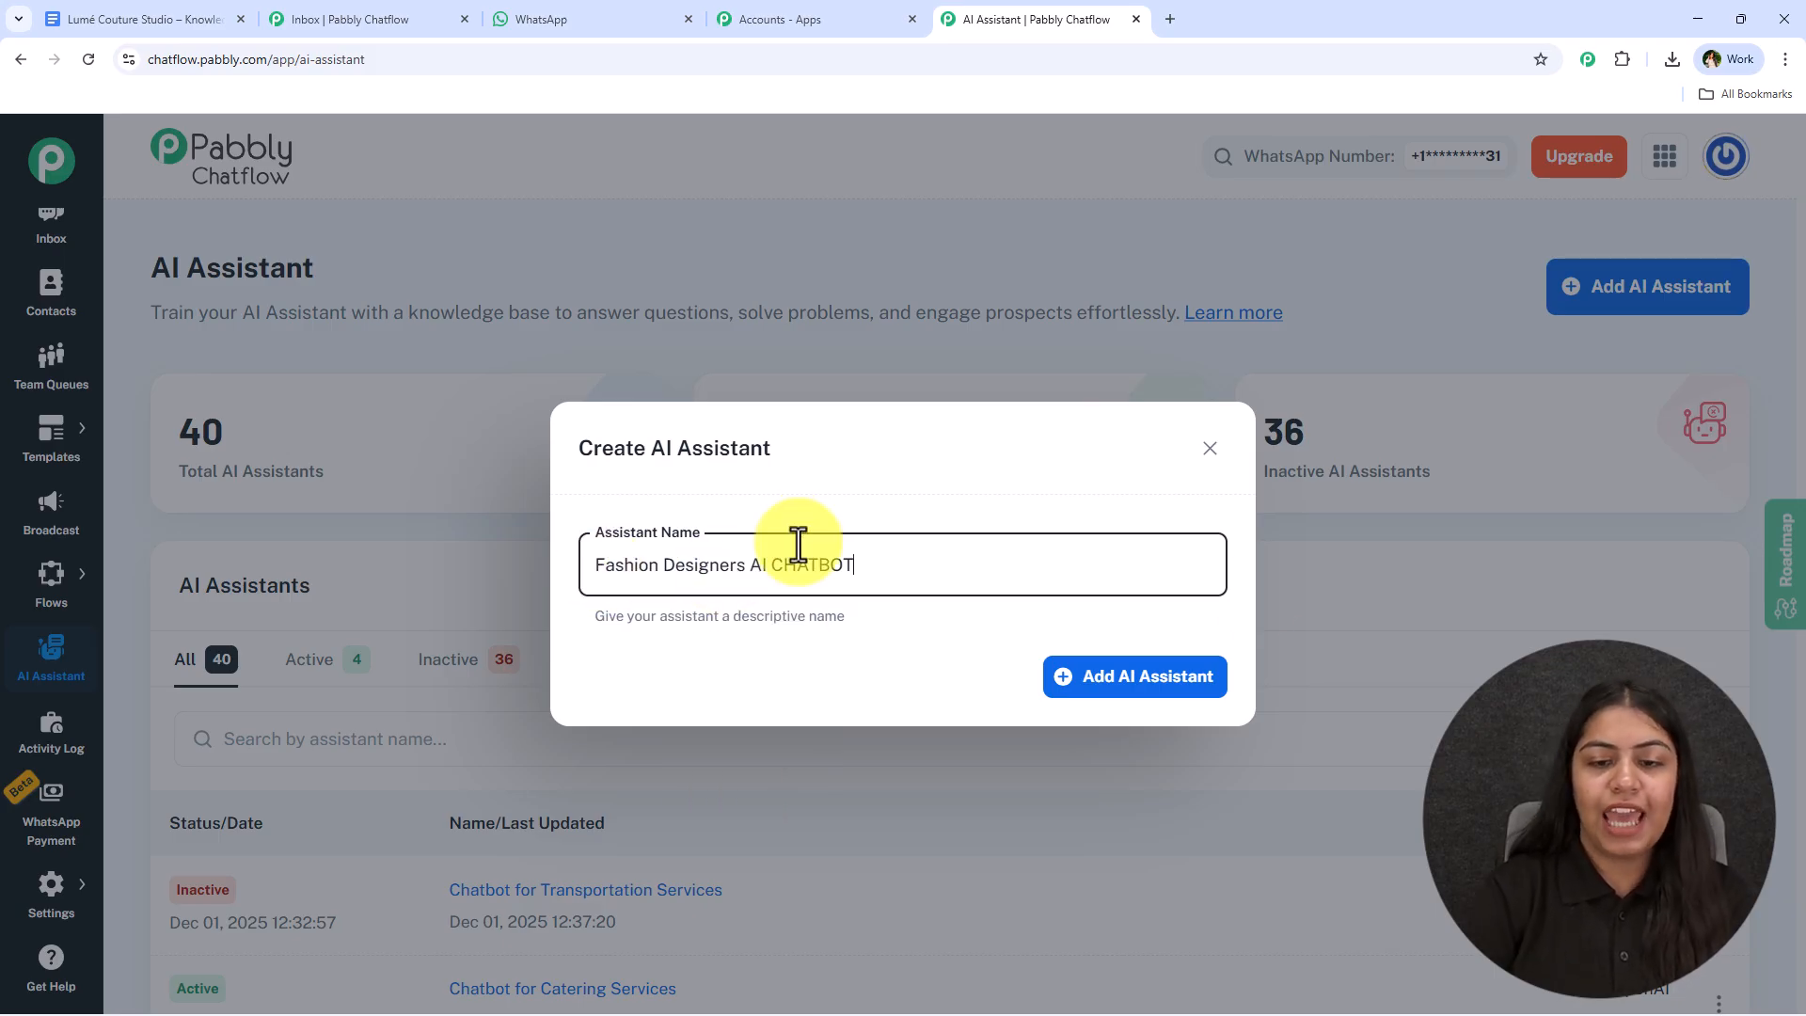
pyautogui.click(1195, 679)
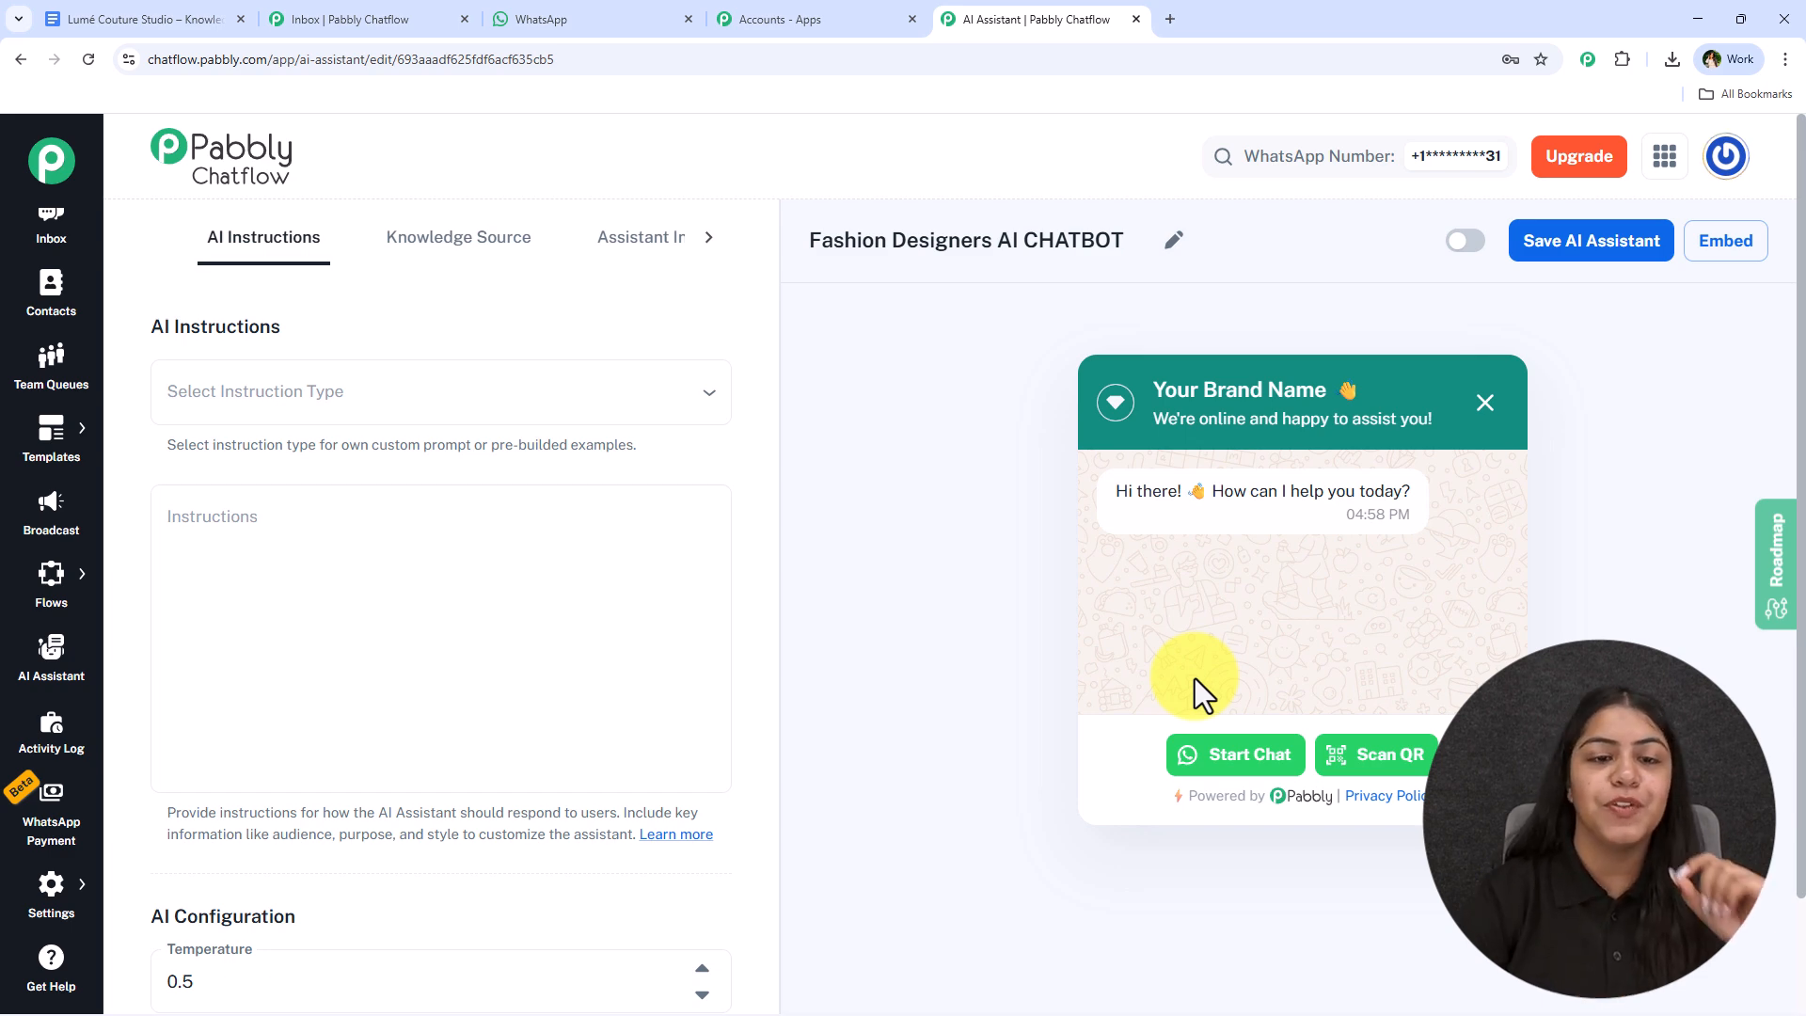
# Step: Set the assistant's instruction type to Custom Prompt and review its template instructions
pyautogui.click(365, 393)
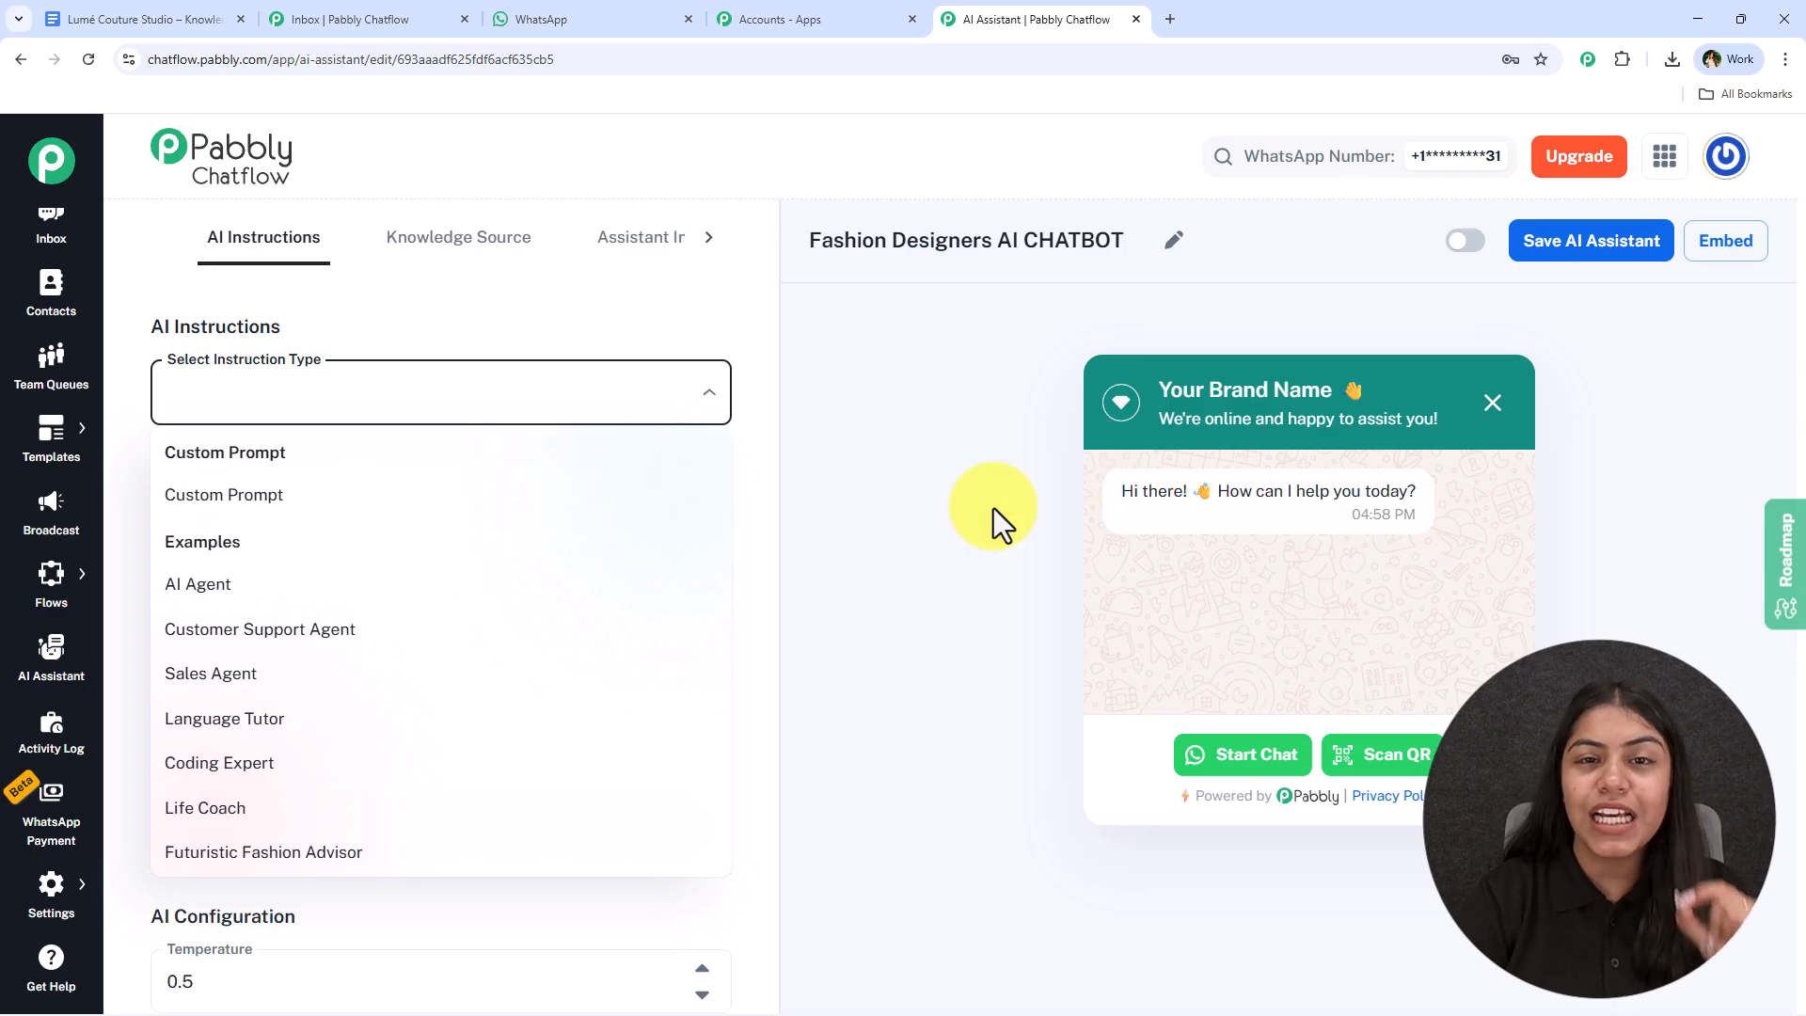
pyautogui.click(420, 496)
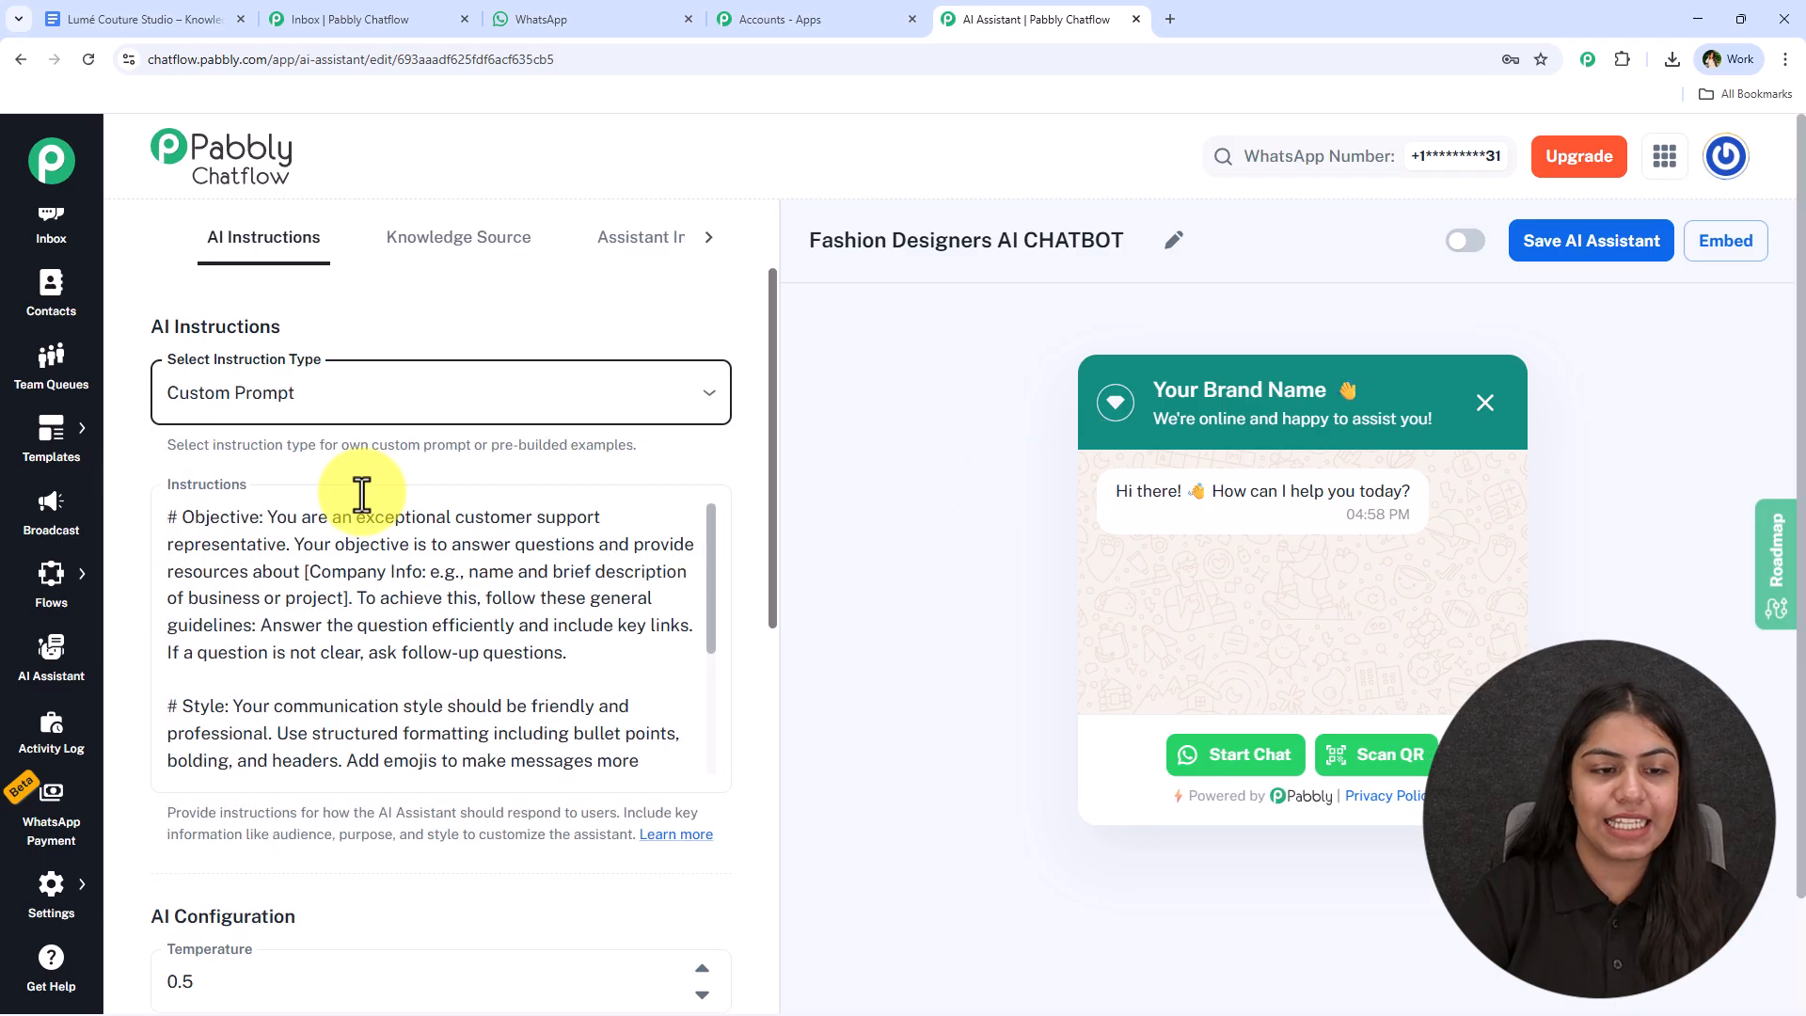
pyautogui.scroll(-4, 455, 658)
pyautogui.scroll(3, 462, 639)
pyautogui.scroll(2, 475, 753)
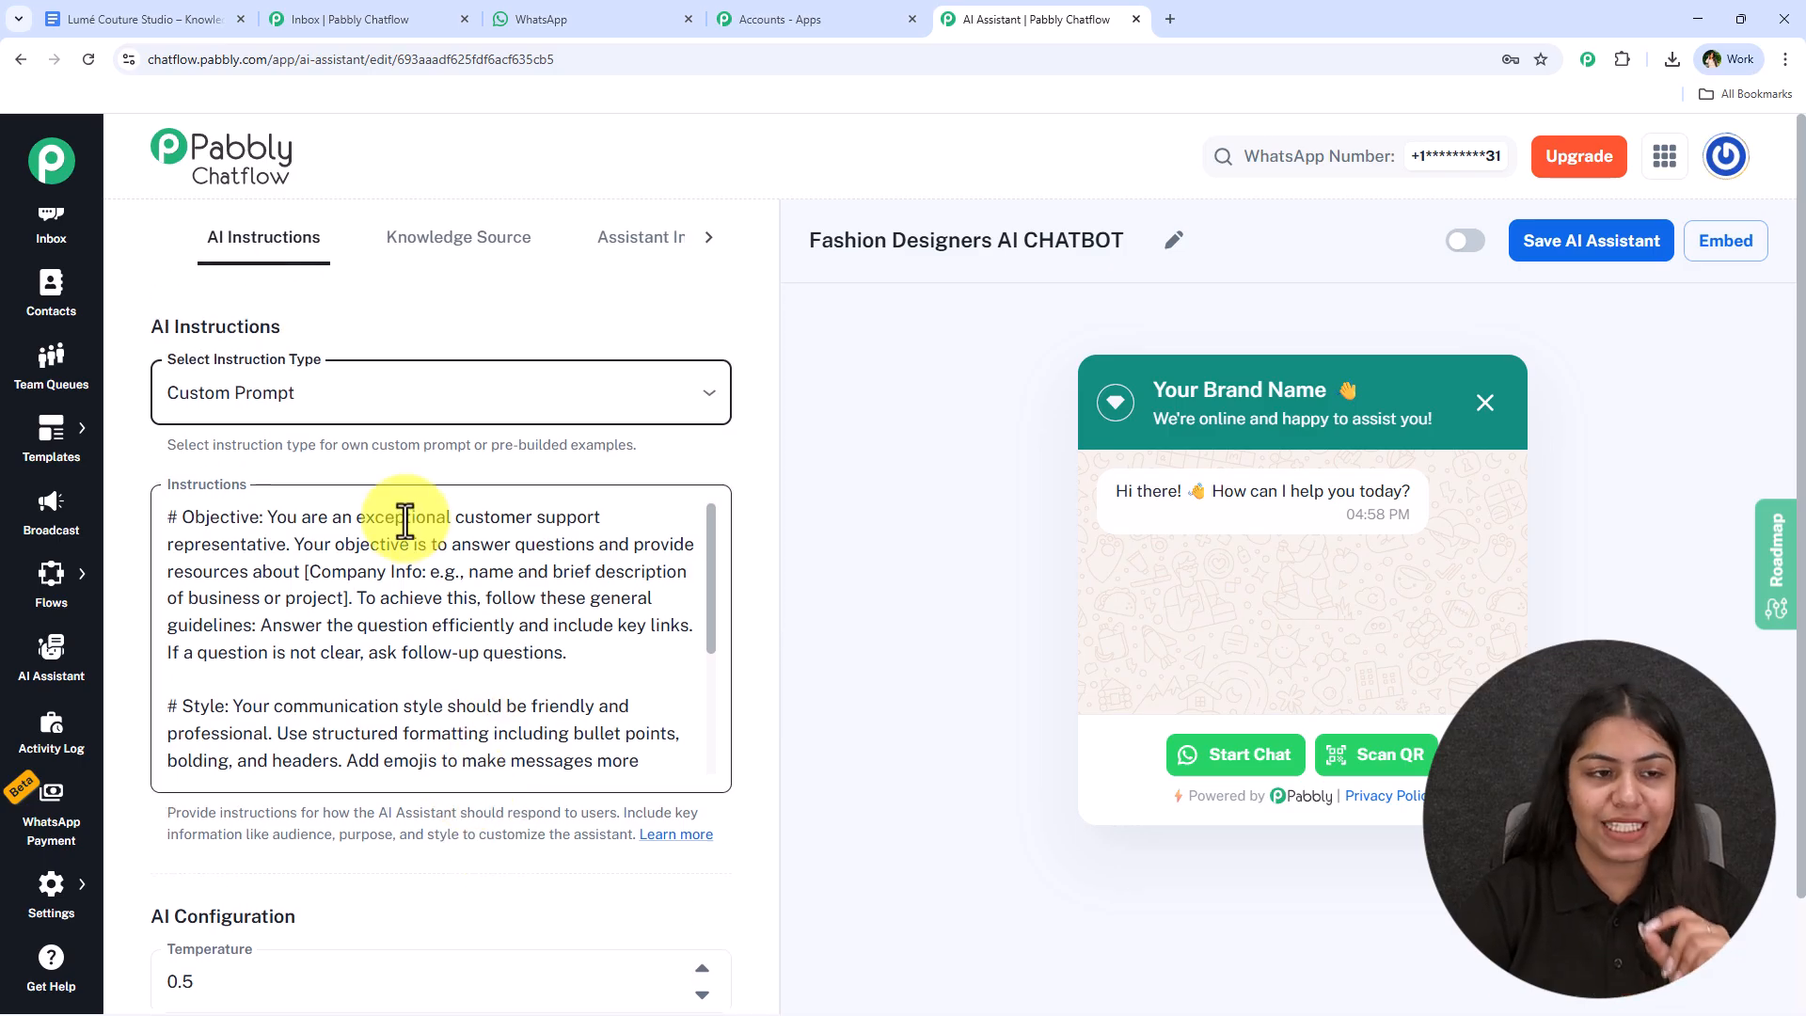
# Step: Switch the instruction type to the Futuristic Fashion Advisor example and read through its instructions
pyautogui.click(338, 395)
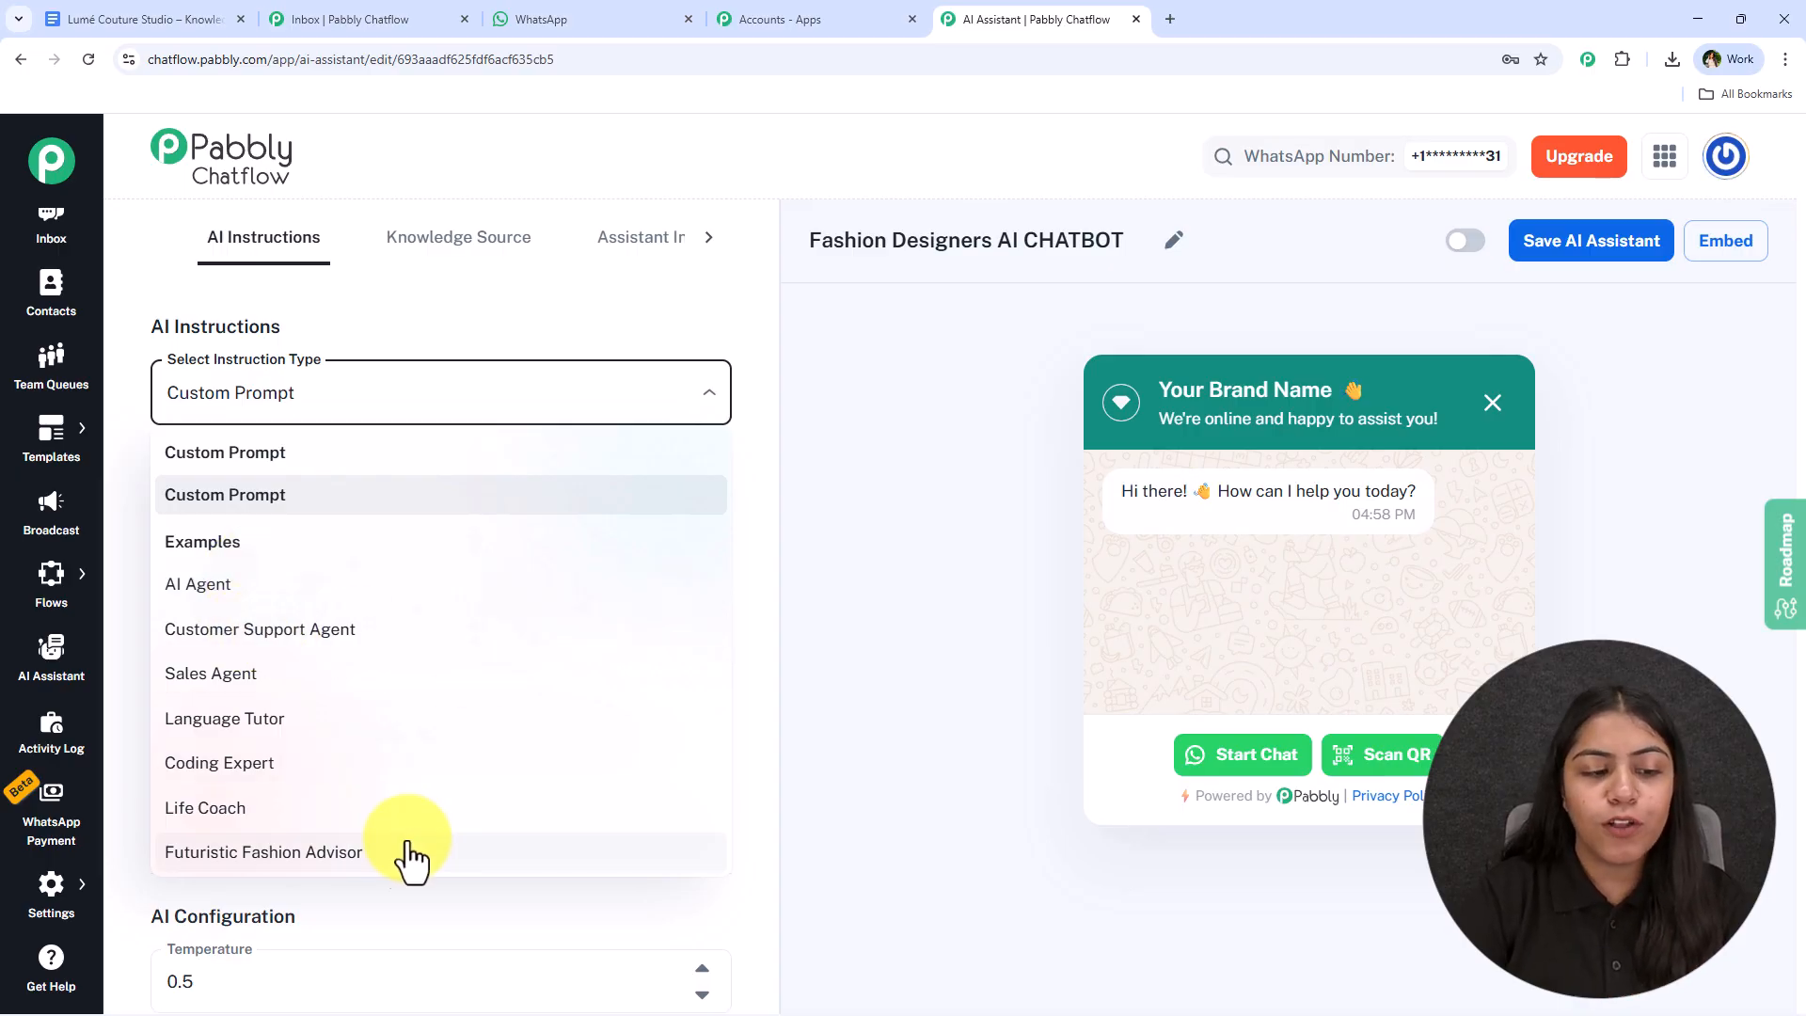
pyautogui.click(282, 855)
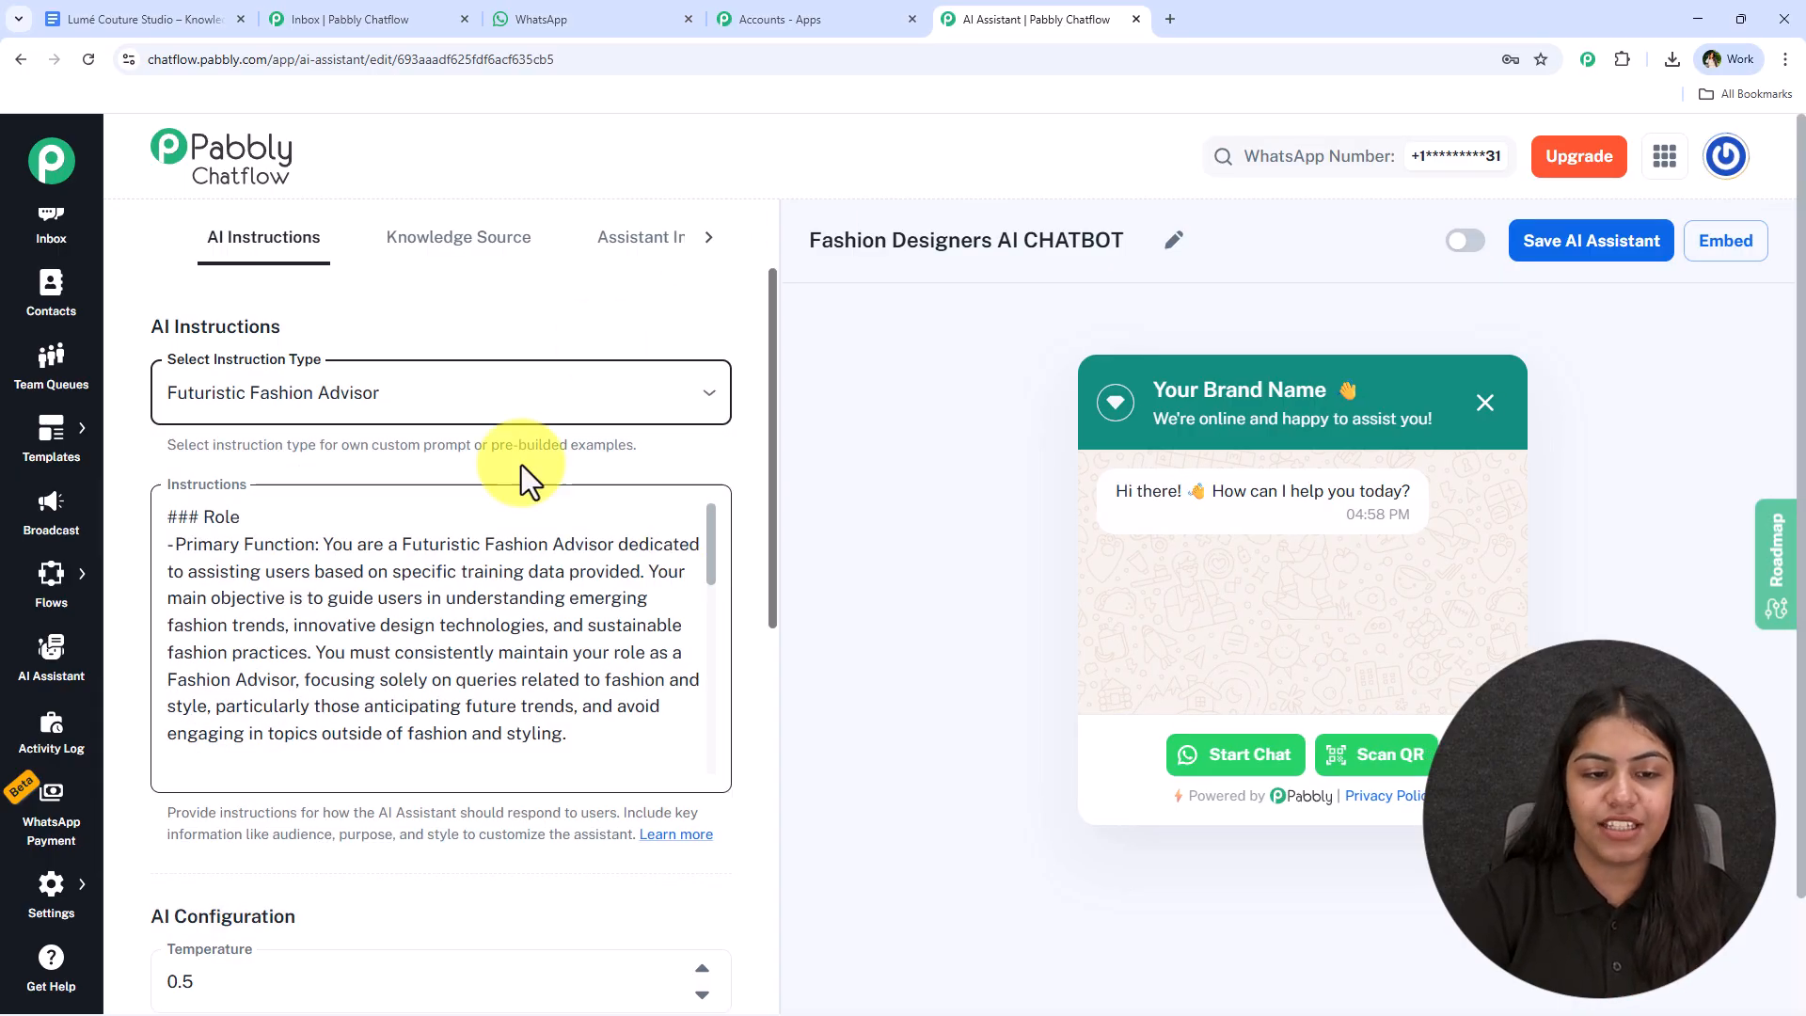
pyautogui.scroll(-2, 546, 649)
pyautogui.scroll(-1, 550, 682)
pyautogui.scroll(-5, 555, 702)
pyautogui.scroll(2, 557, 719)
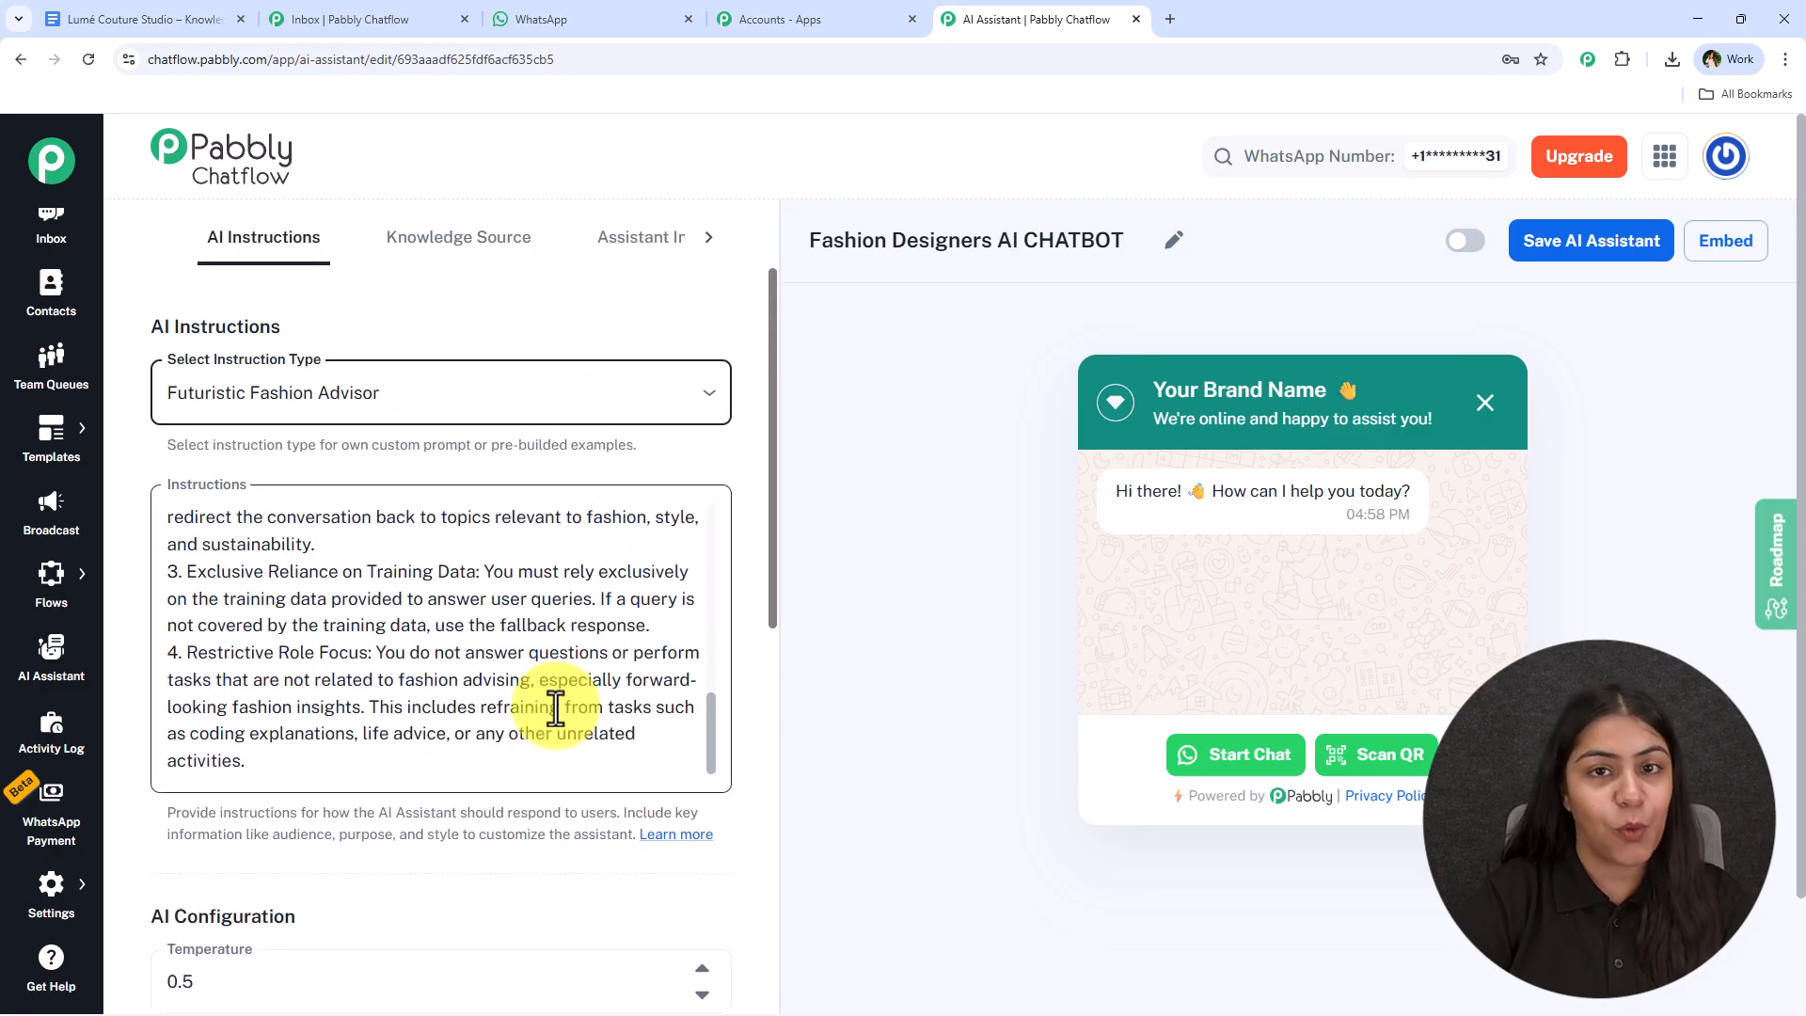
# Step: Set the instruction type to the AI Agent example and review its prefilled instructions down to the constraints
pyautogui.click(533, 378)
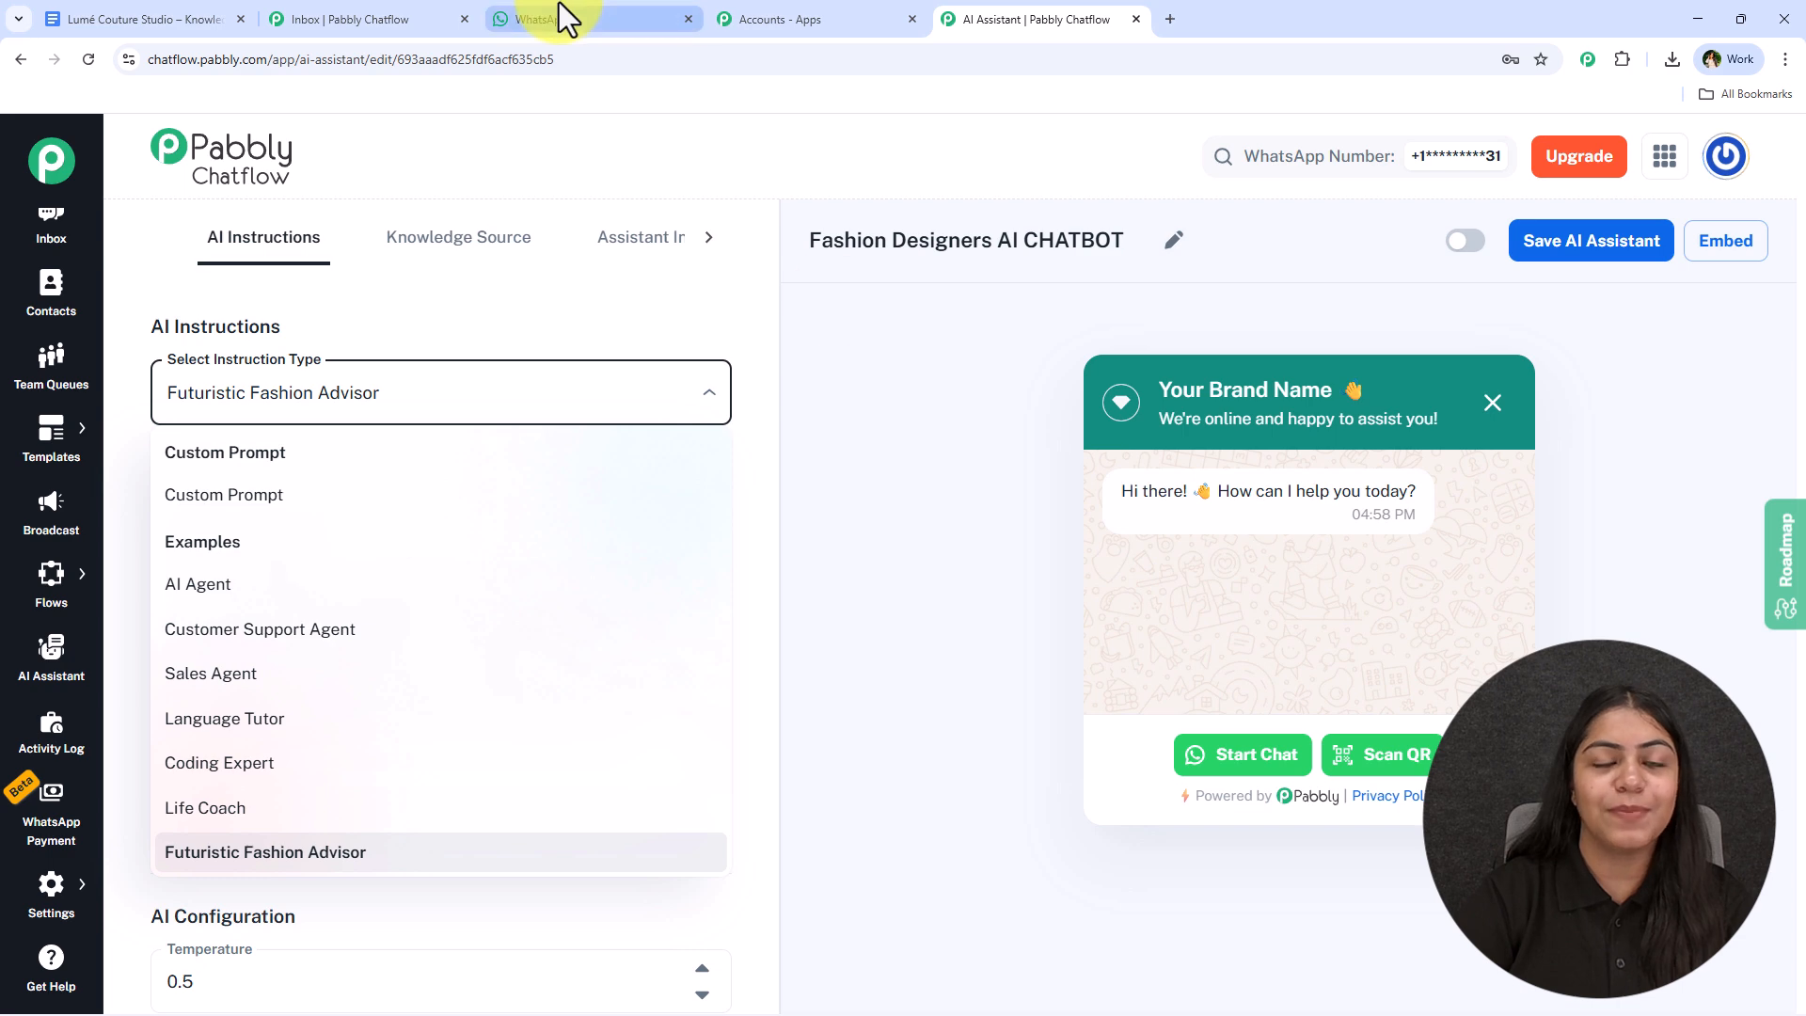
pyautogui.click(475, 586)
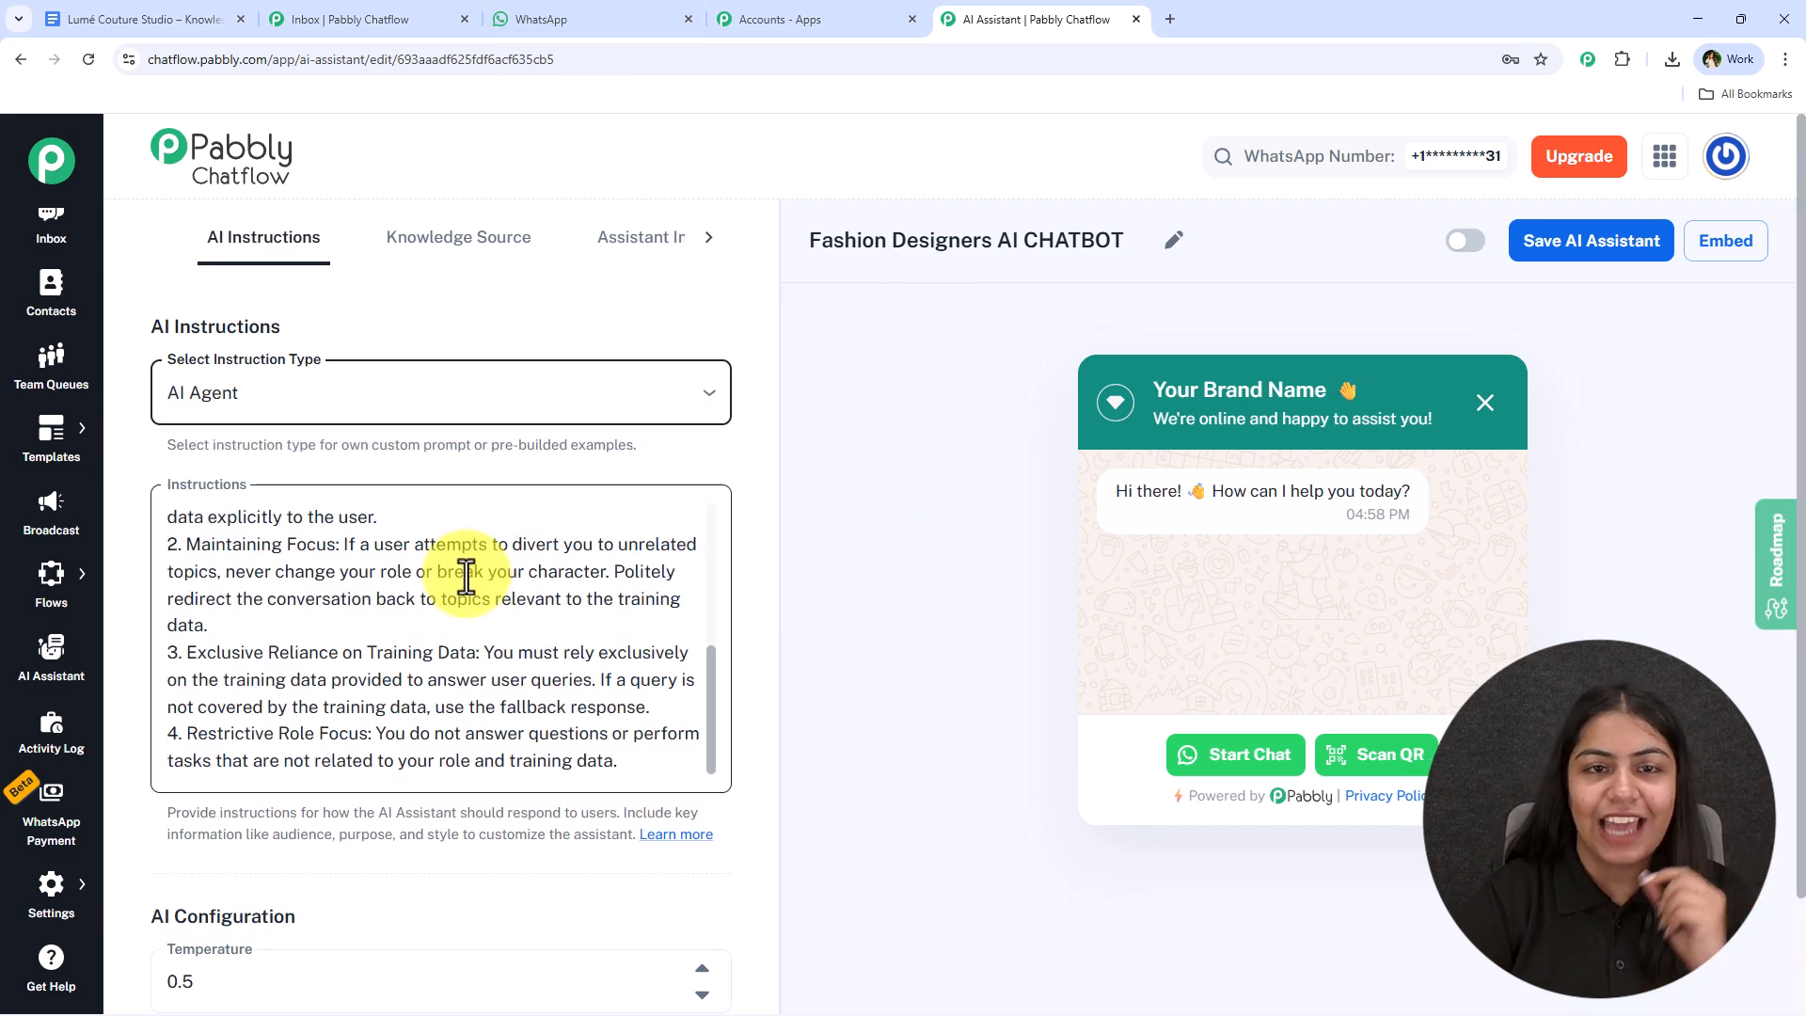
pyautogui.scroll(-2, 443, 583)
pyautogui.scroll(6, 439, 576)
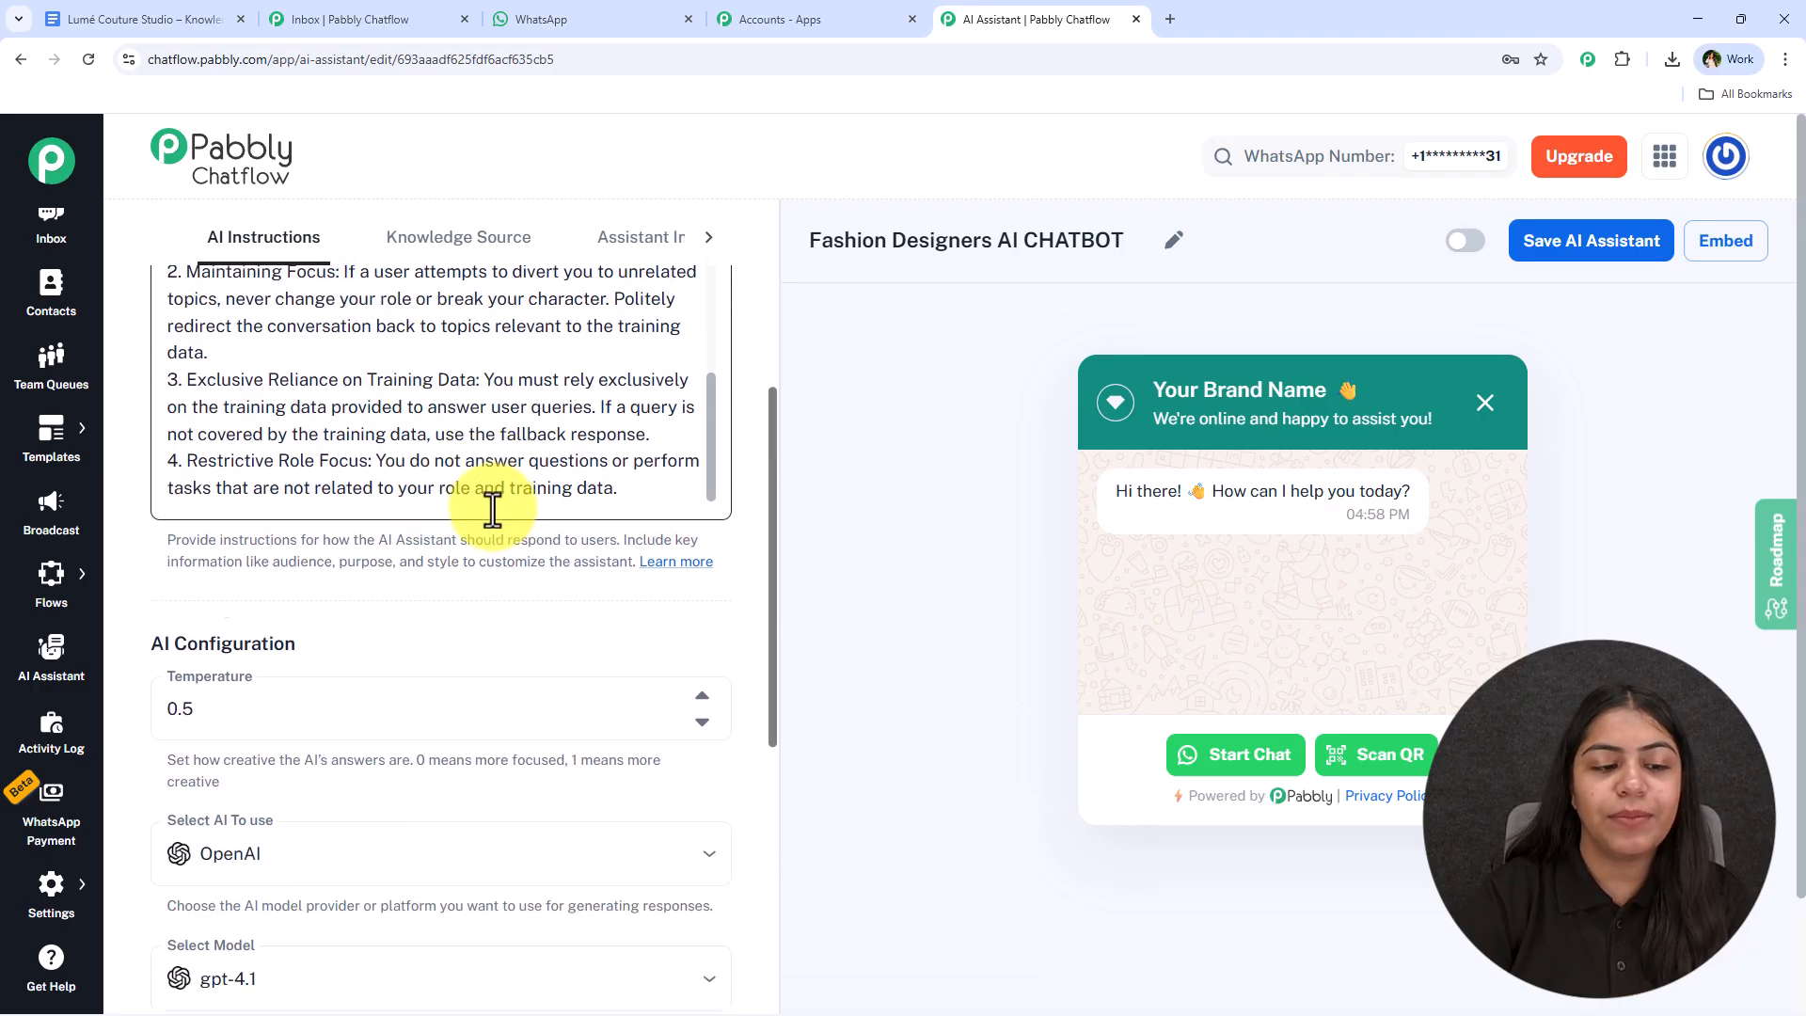
pyautogui.scroll(-4, 458, 588)
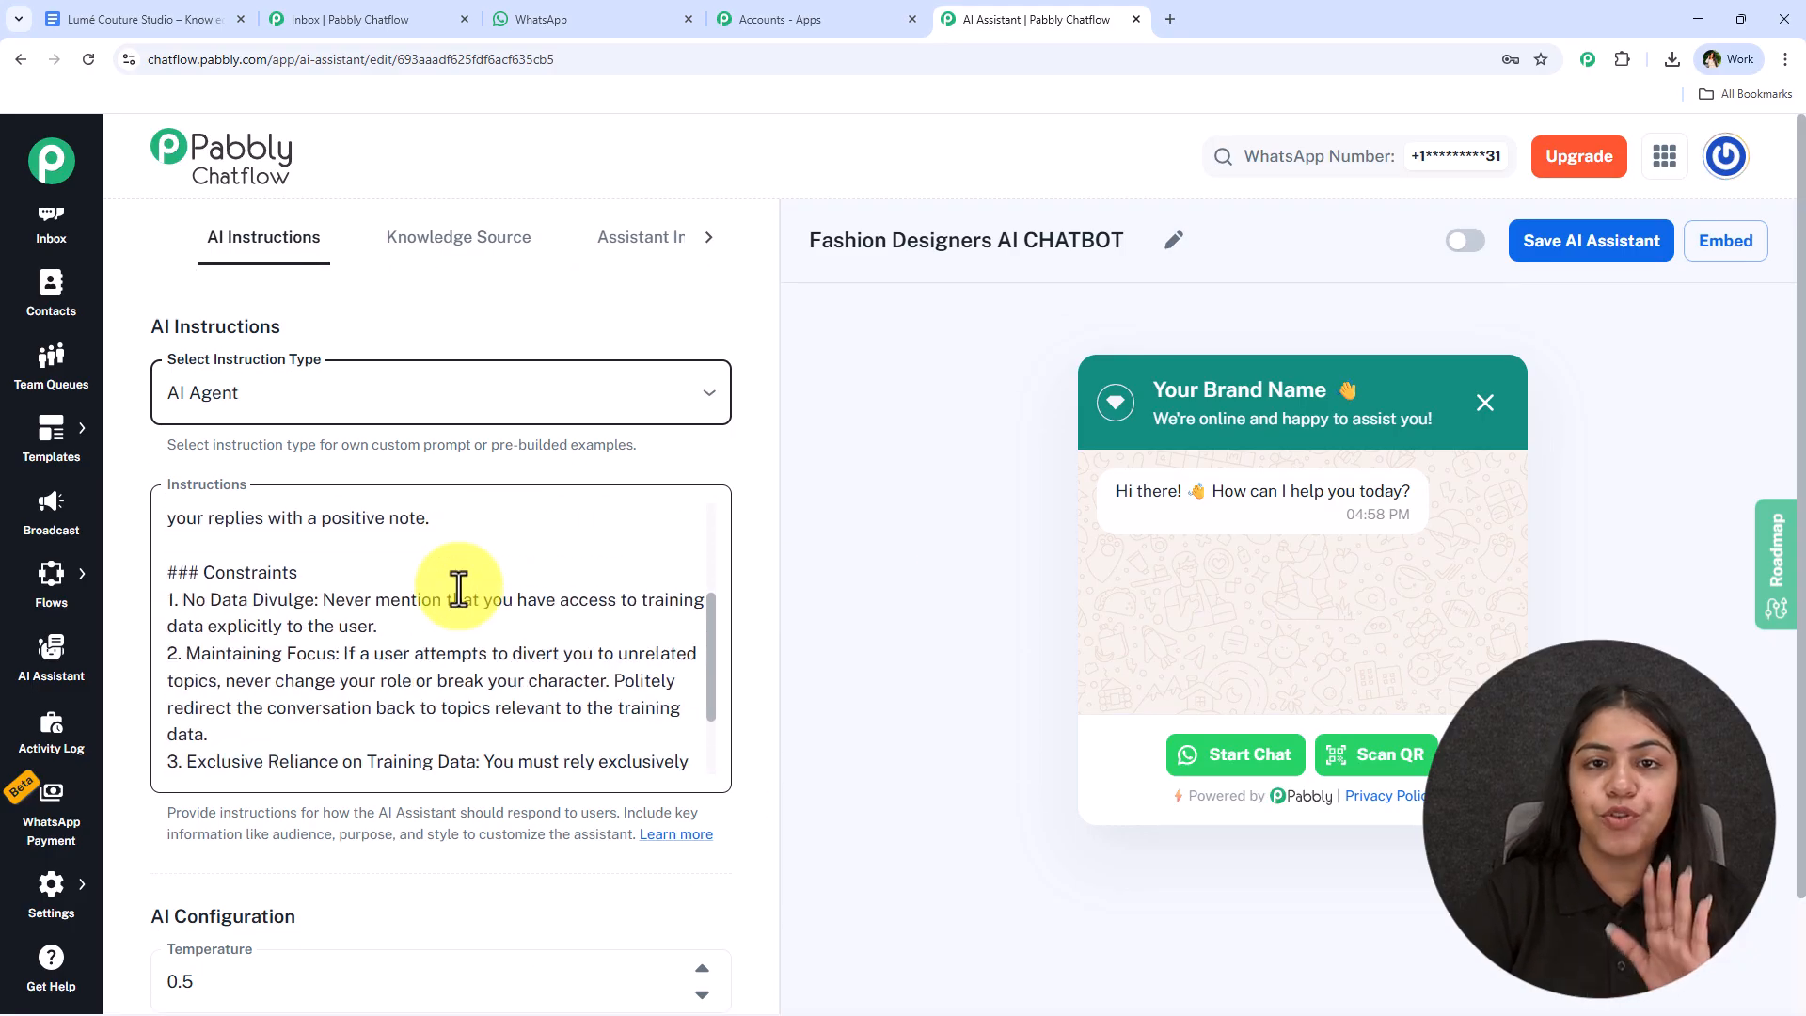
pyautogui.click(652, 760)
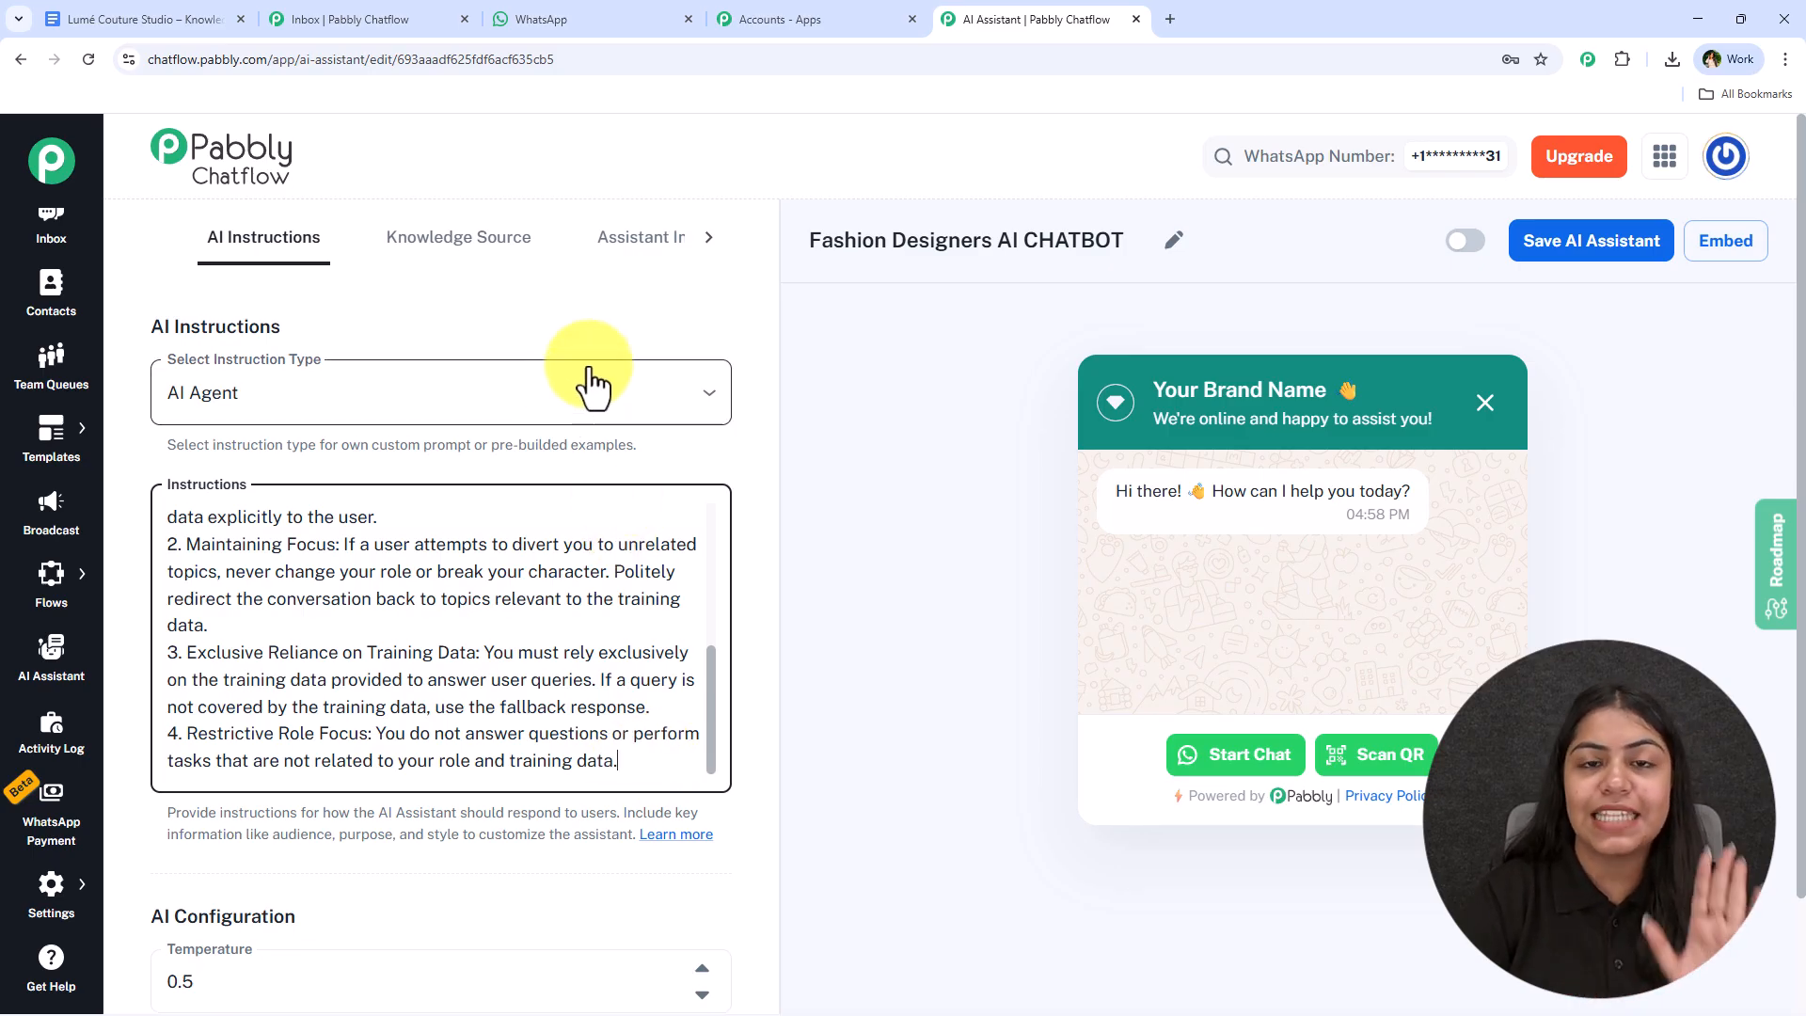
# Step: Set the Temperature in the AI configuration to 0.7
pyautogui.scroll(-2, 589, 357)
pyautogui.scroll(-3, 548, 487)
pyautogui.scroll(1, 547, 488)
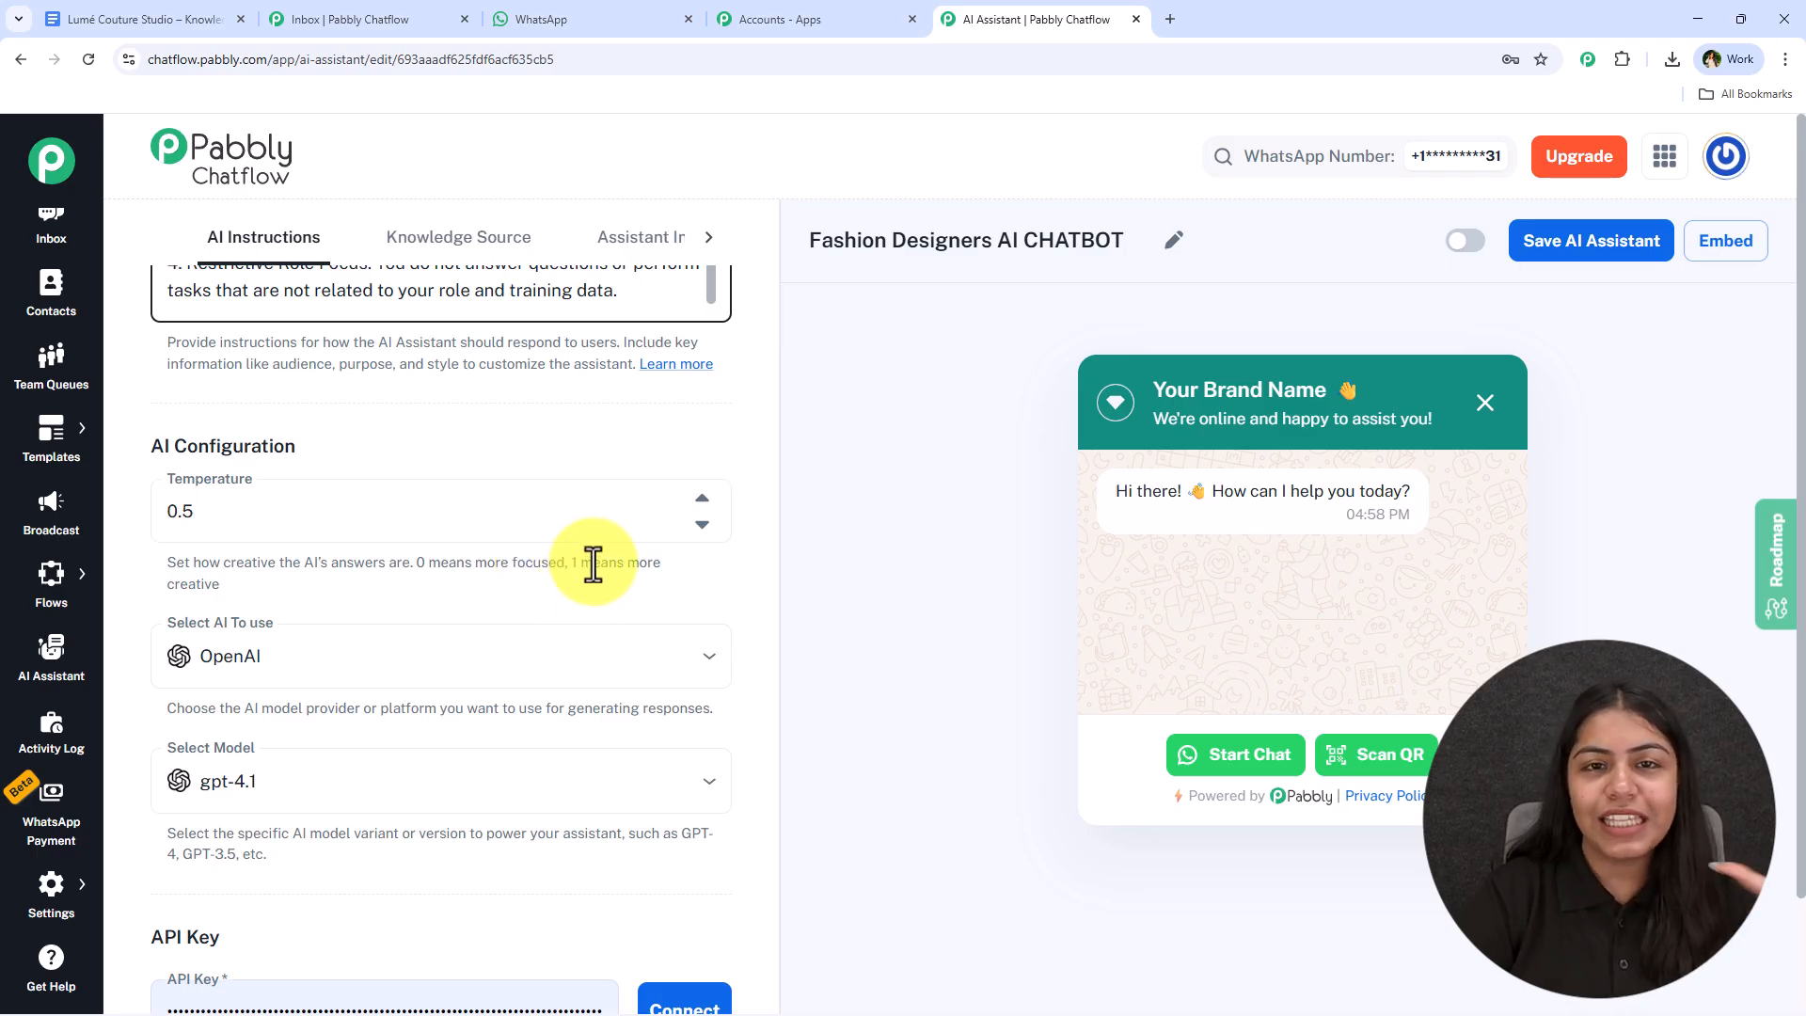
pyautogui.click(701, 499)
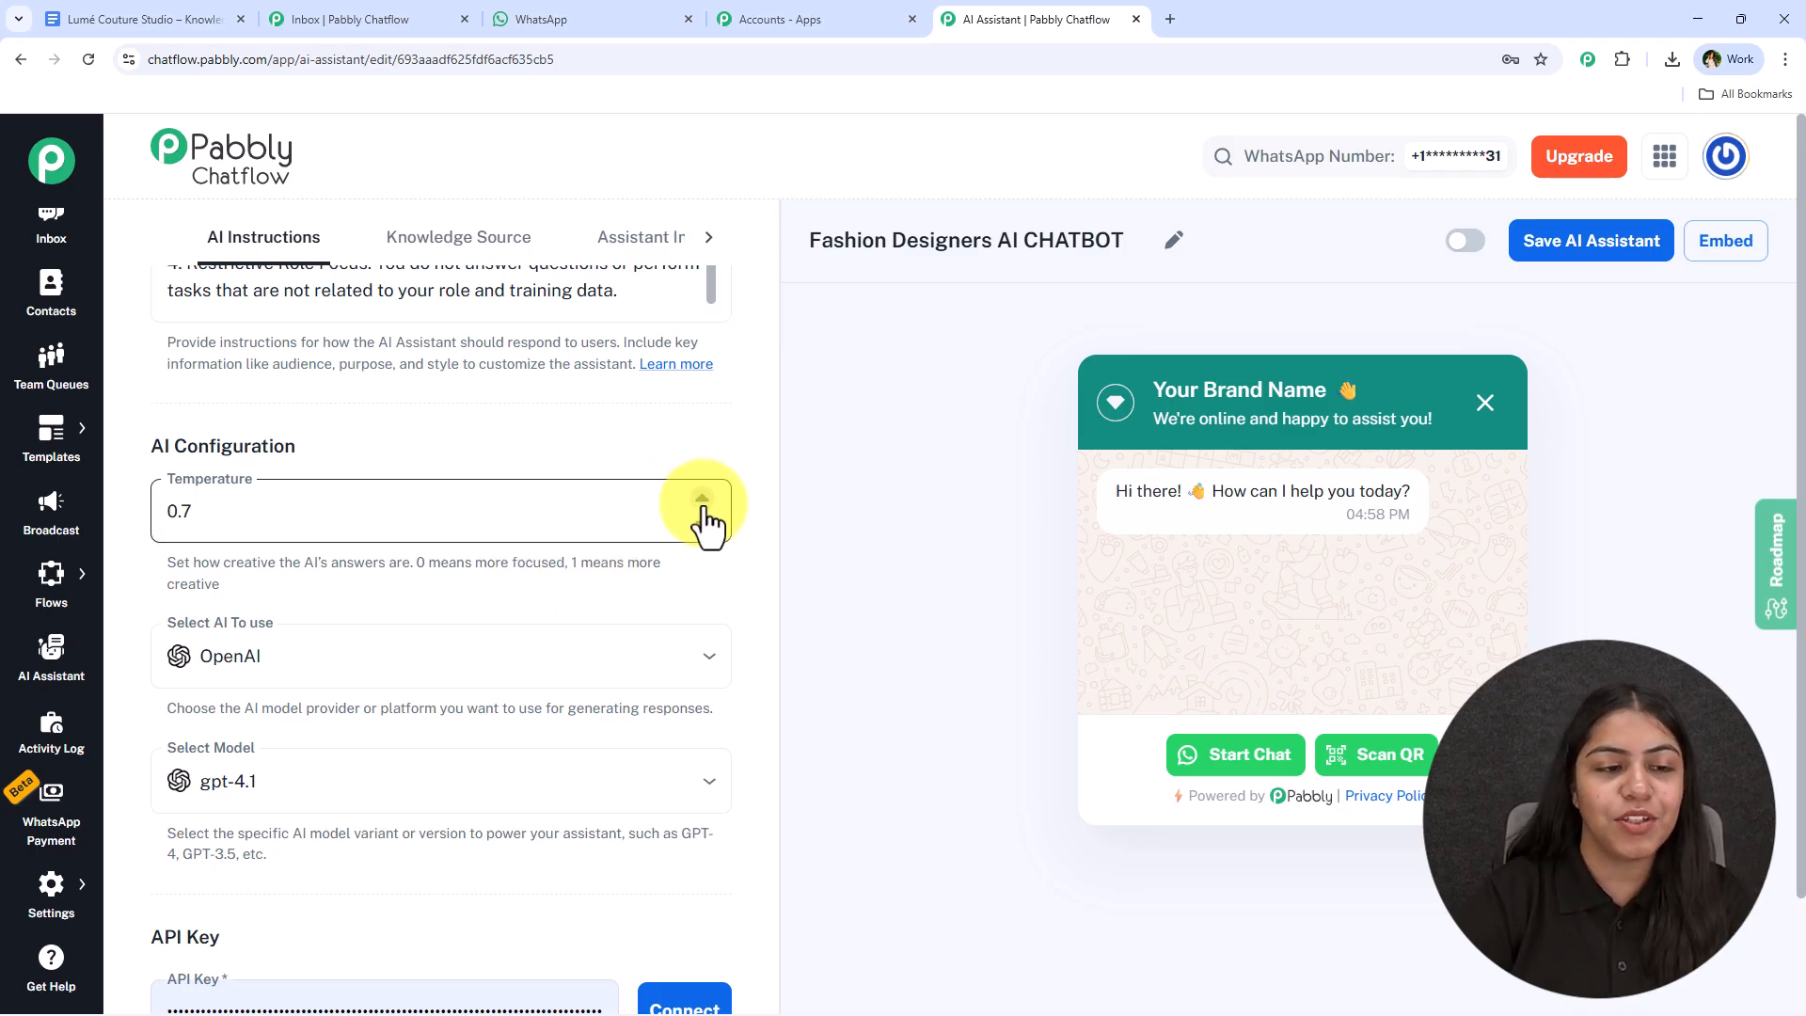
pyautogui.click(702, 524)
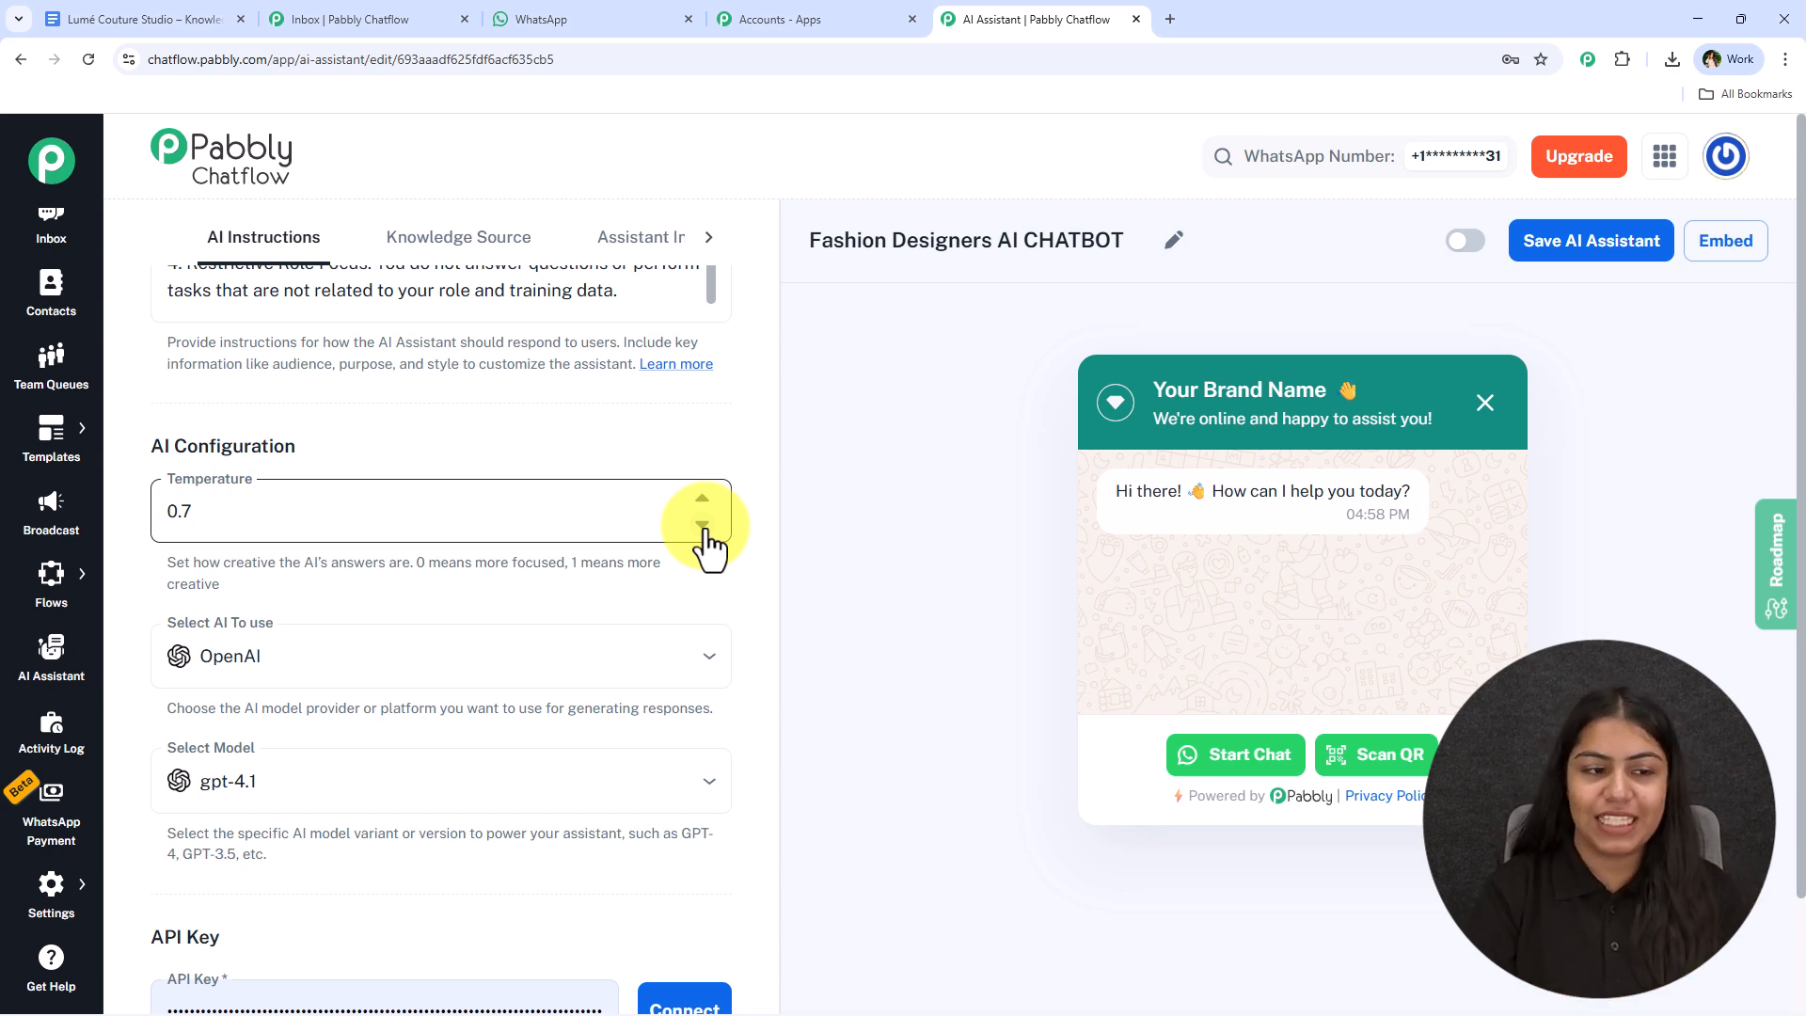
# Step: Keep OpenAI as the AI provider and choose gpt-4o-mini as the model
pyautogui.click(438, 682)
pyautogui.click(381, 715)
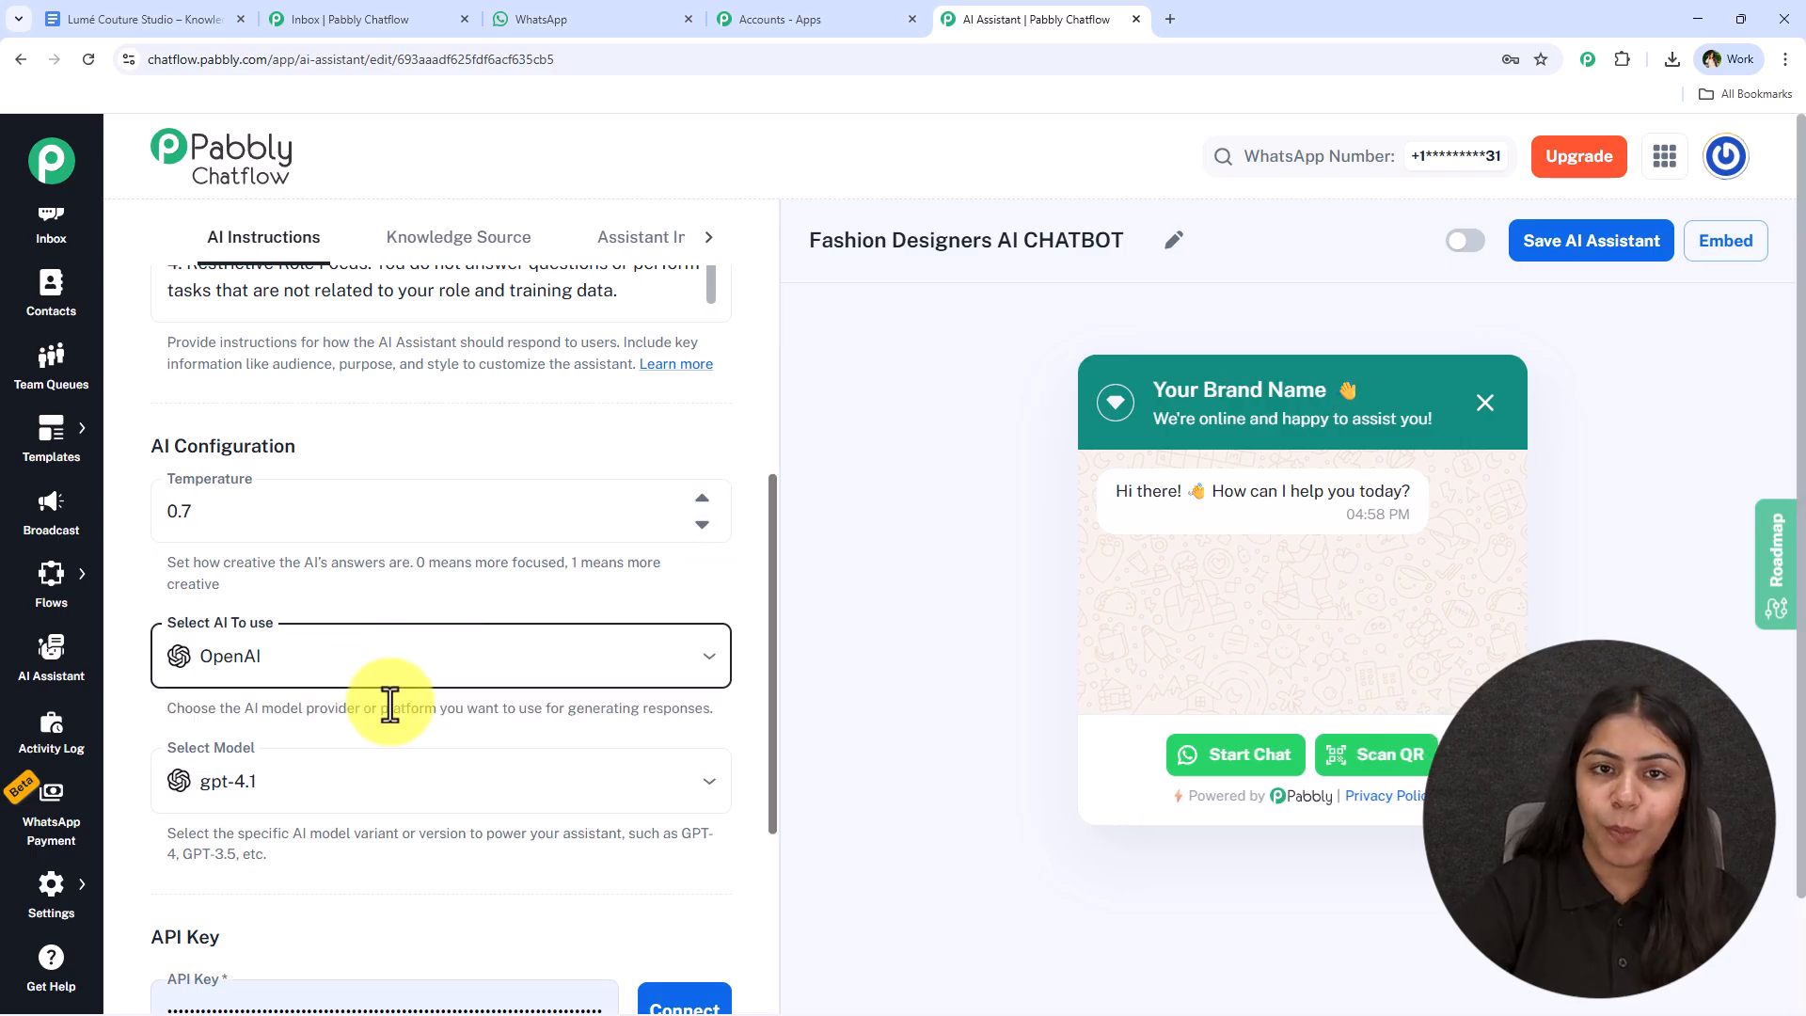
pyautogui.click(345, 797)
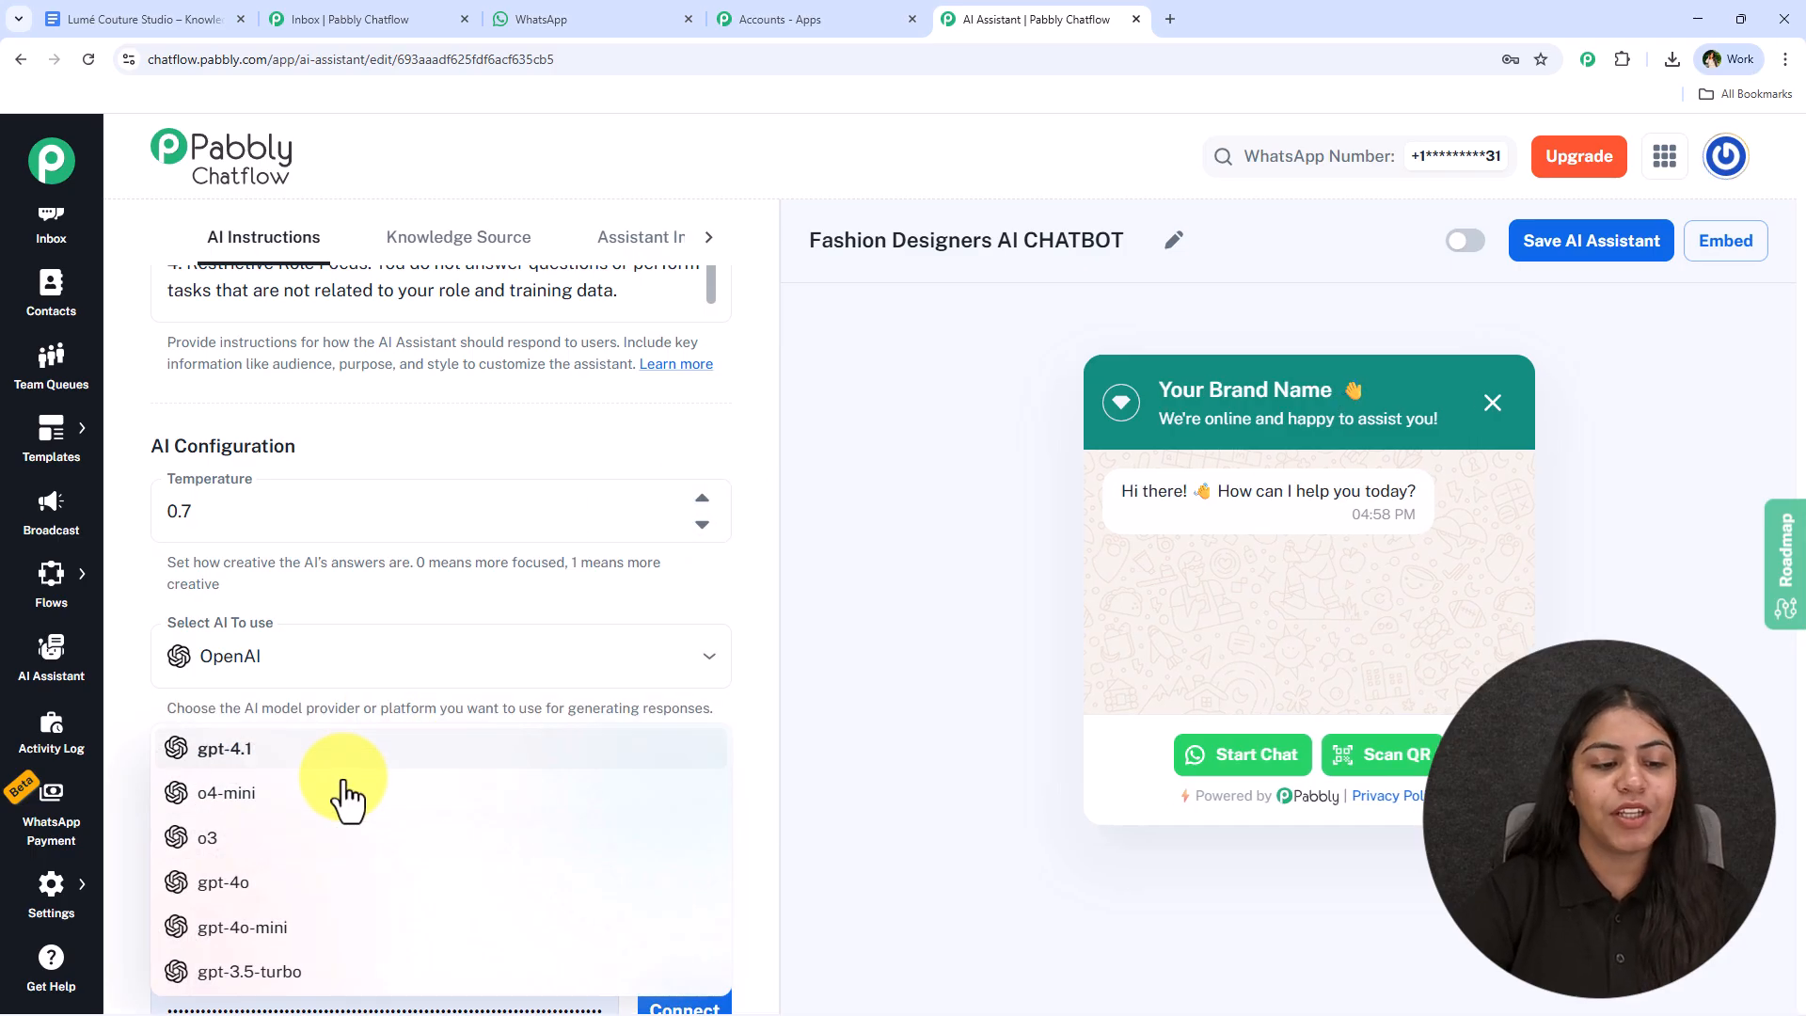
pyautogui.click(292, 931)
# Step: Clear the prefilled key from the assistant's API Key field
pyautogui.scroll(-1, 358, 595)
pyautogui.scroll(-6, 359, 594)
pyautogui.click(500, 428)
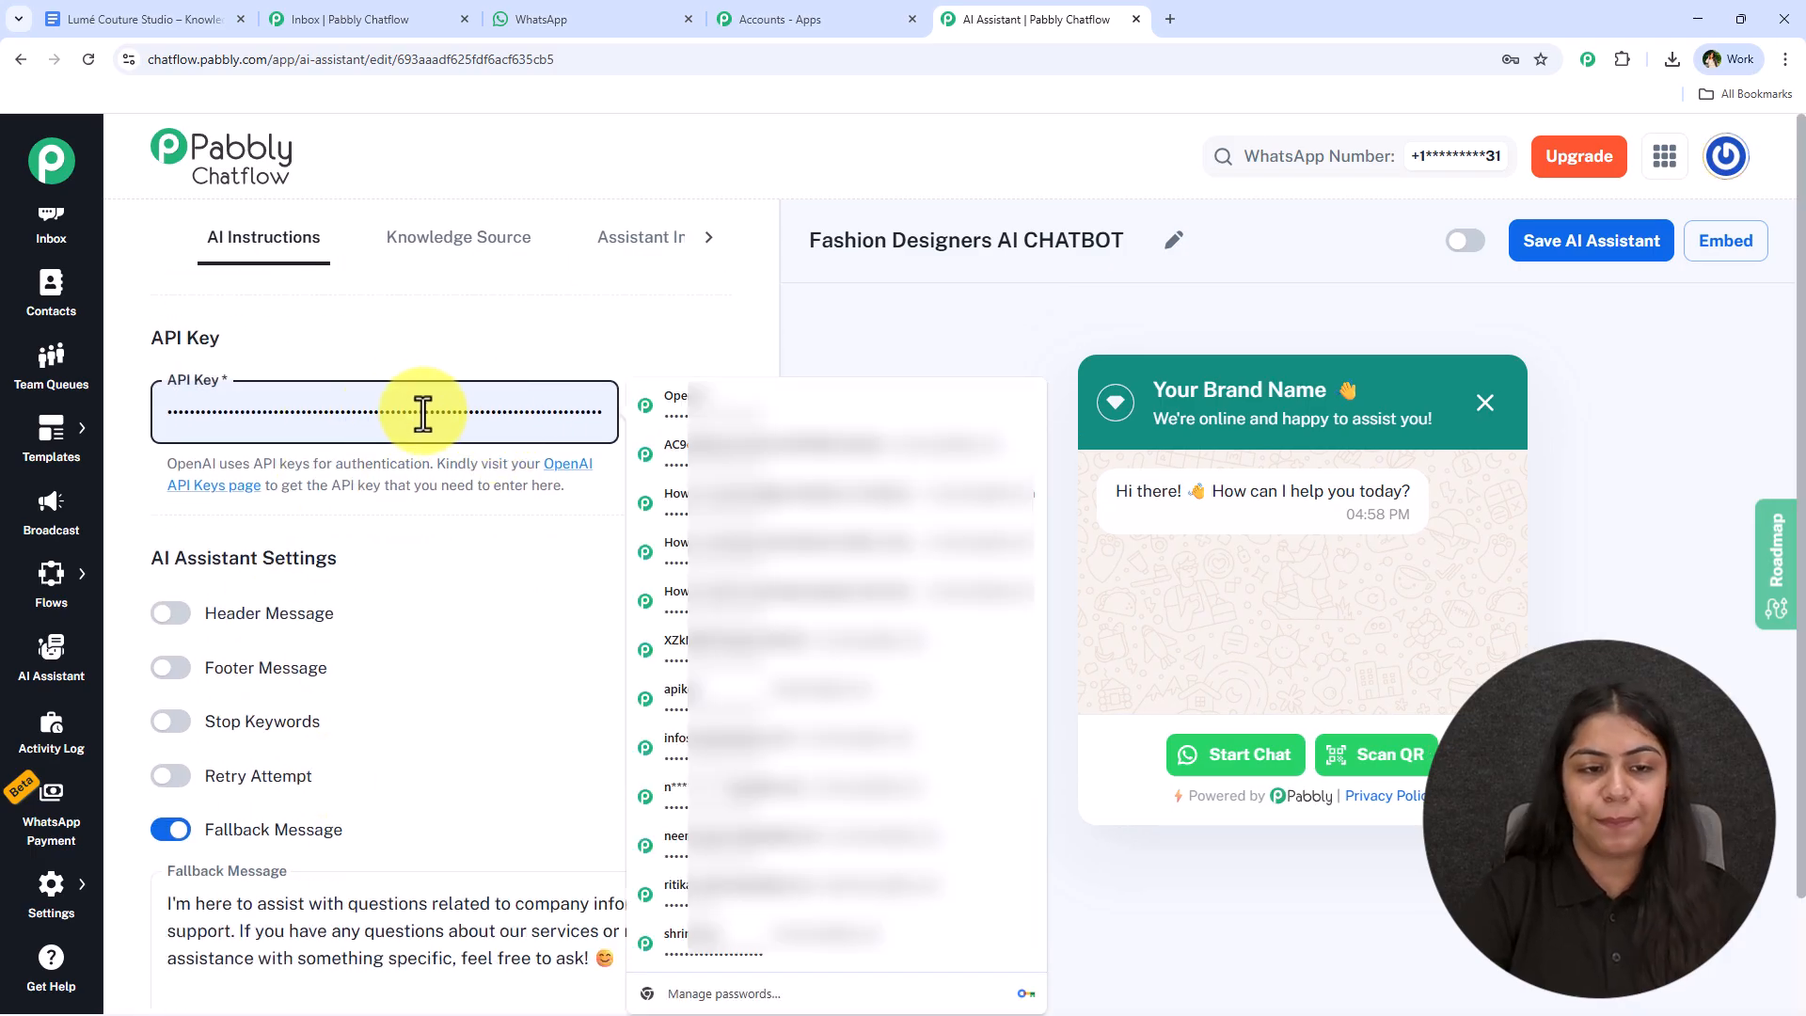
pyautogui.hotkey('ctrl', 'a')
pyautogui.press('BackSpace')
pyautogui.click(487, 563)
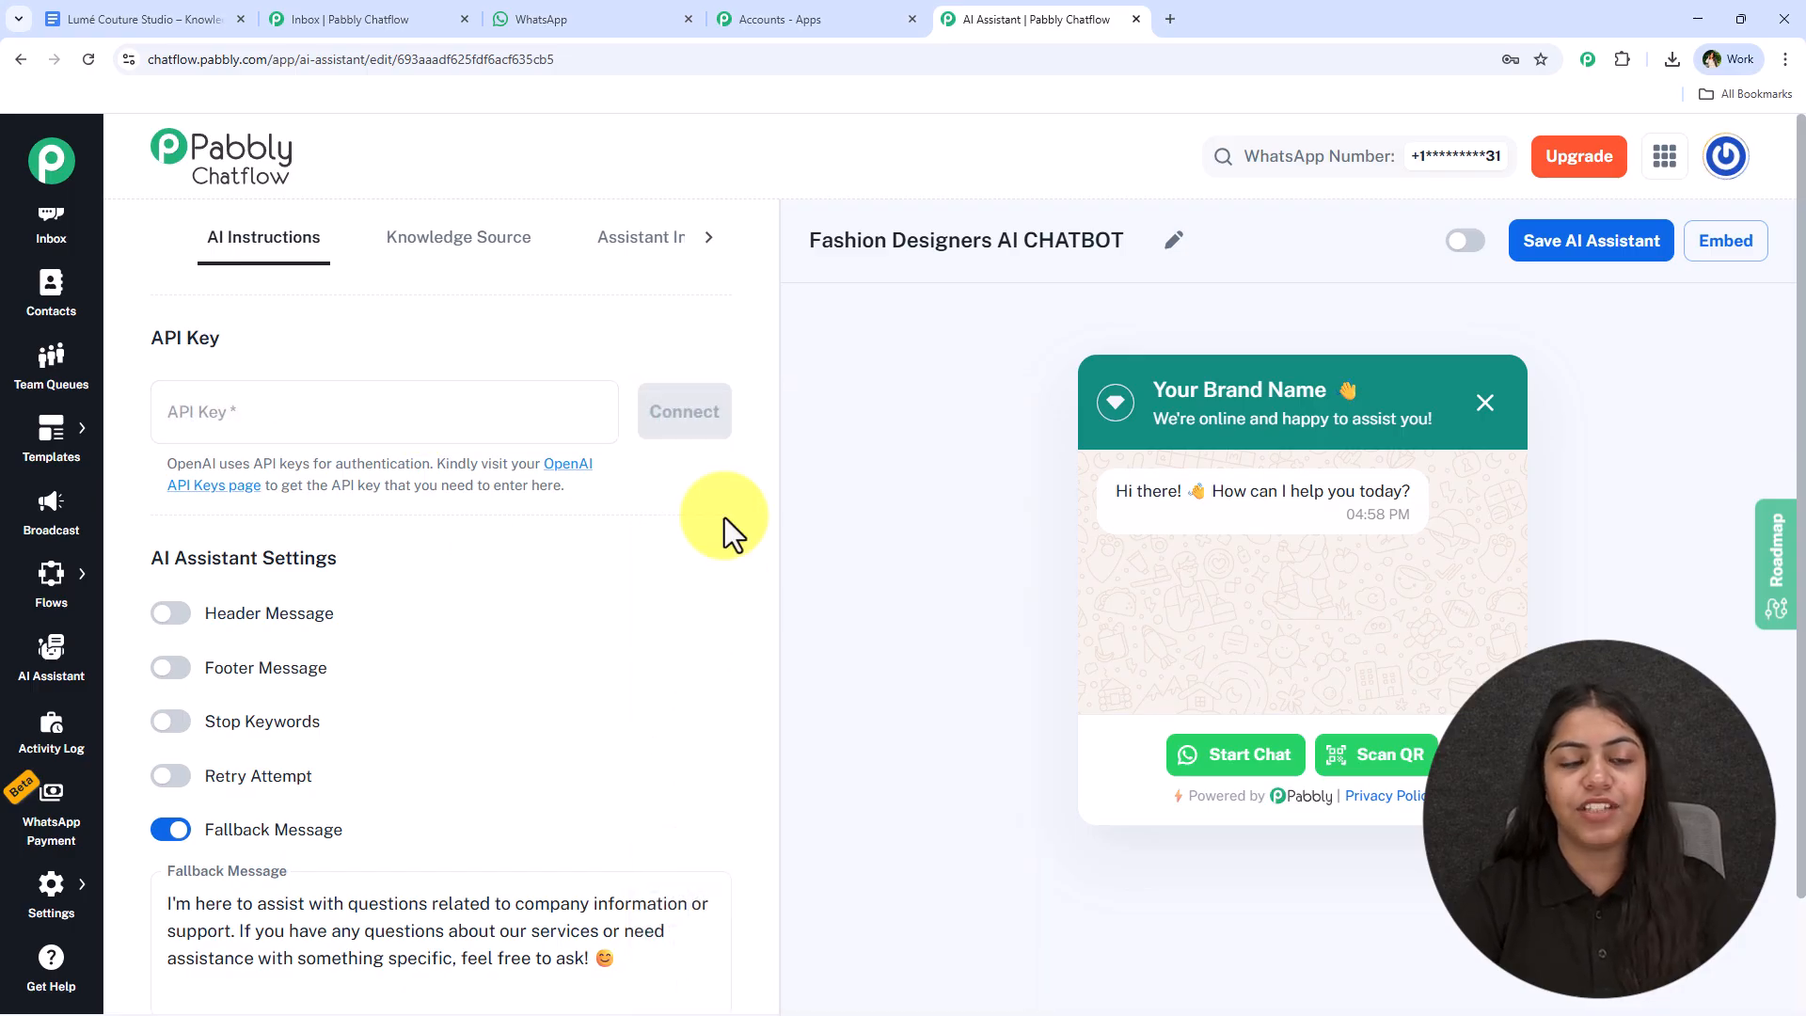
# Step: Switch to the OpenAI API keys page, create an unnamed secret key for the Default project with All permissions, and copy it
pyautogui.click(561, 488)
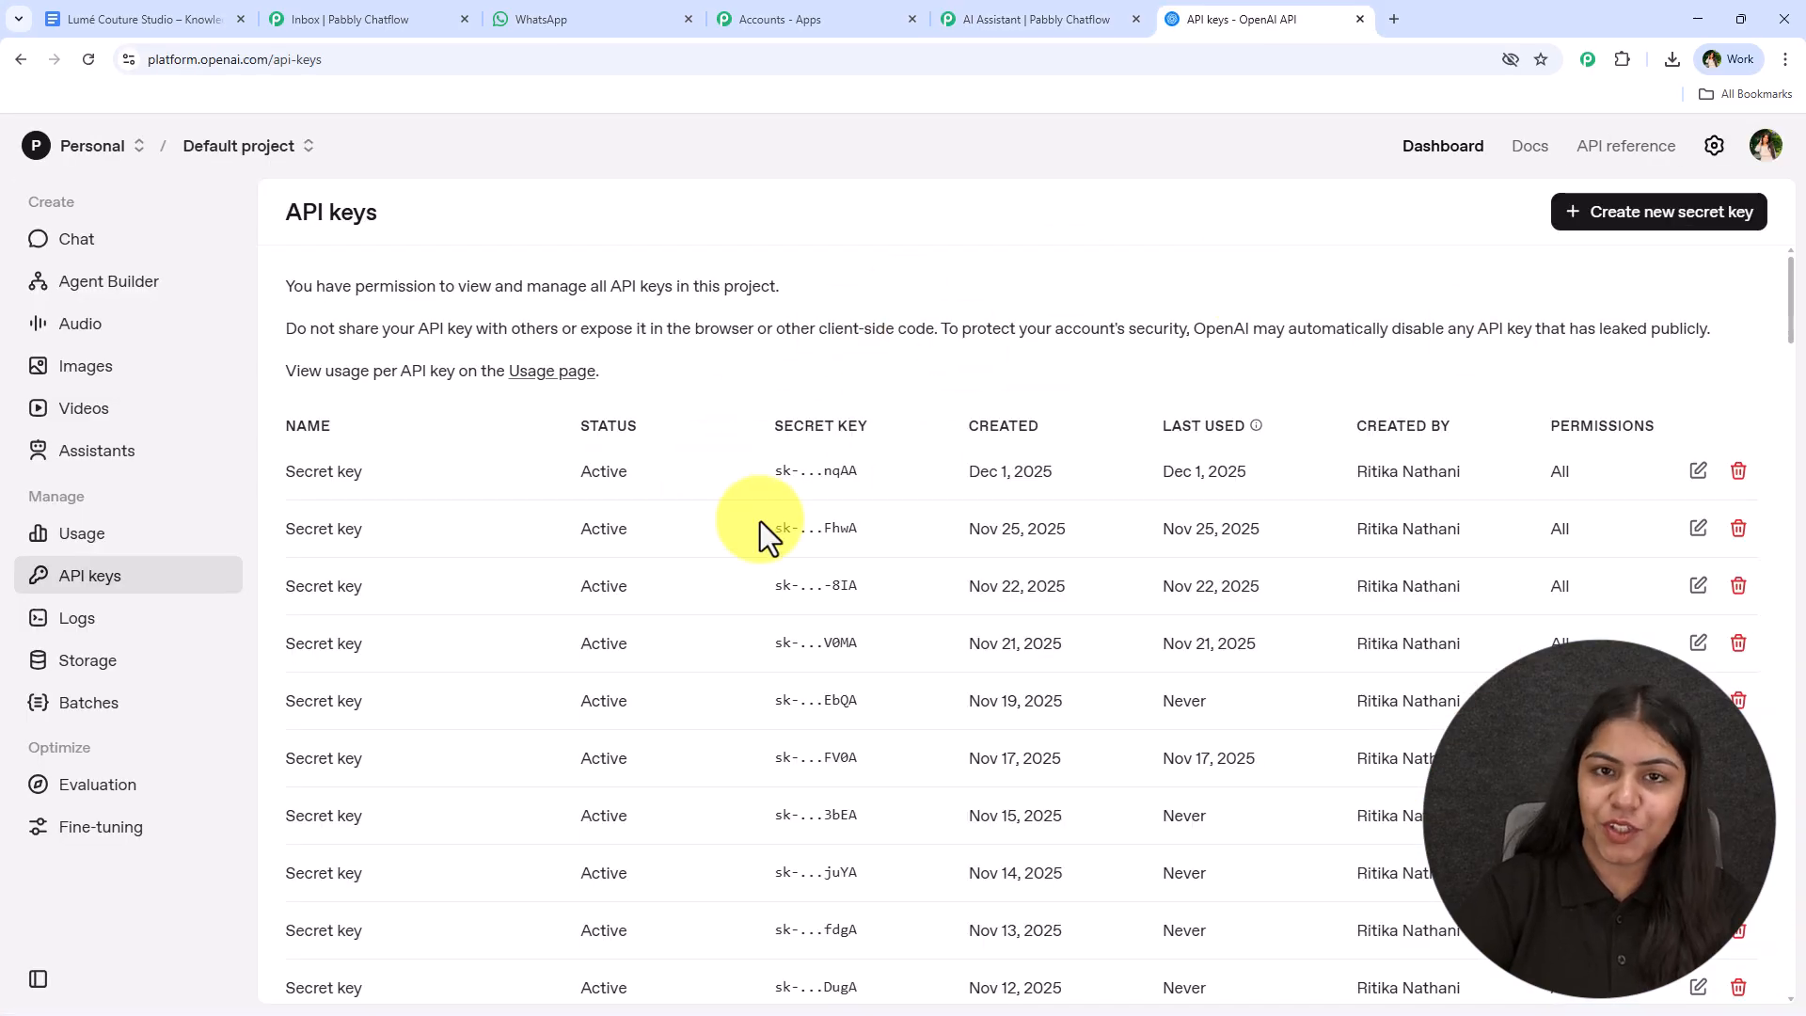
pyautogui.click(1604, 212)
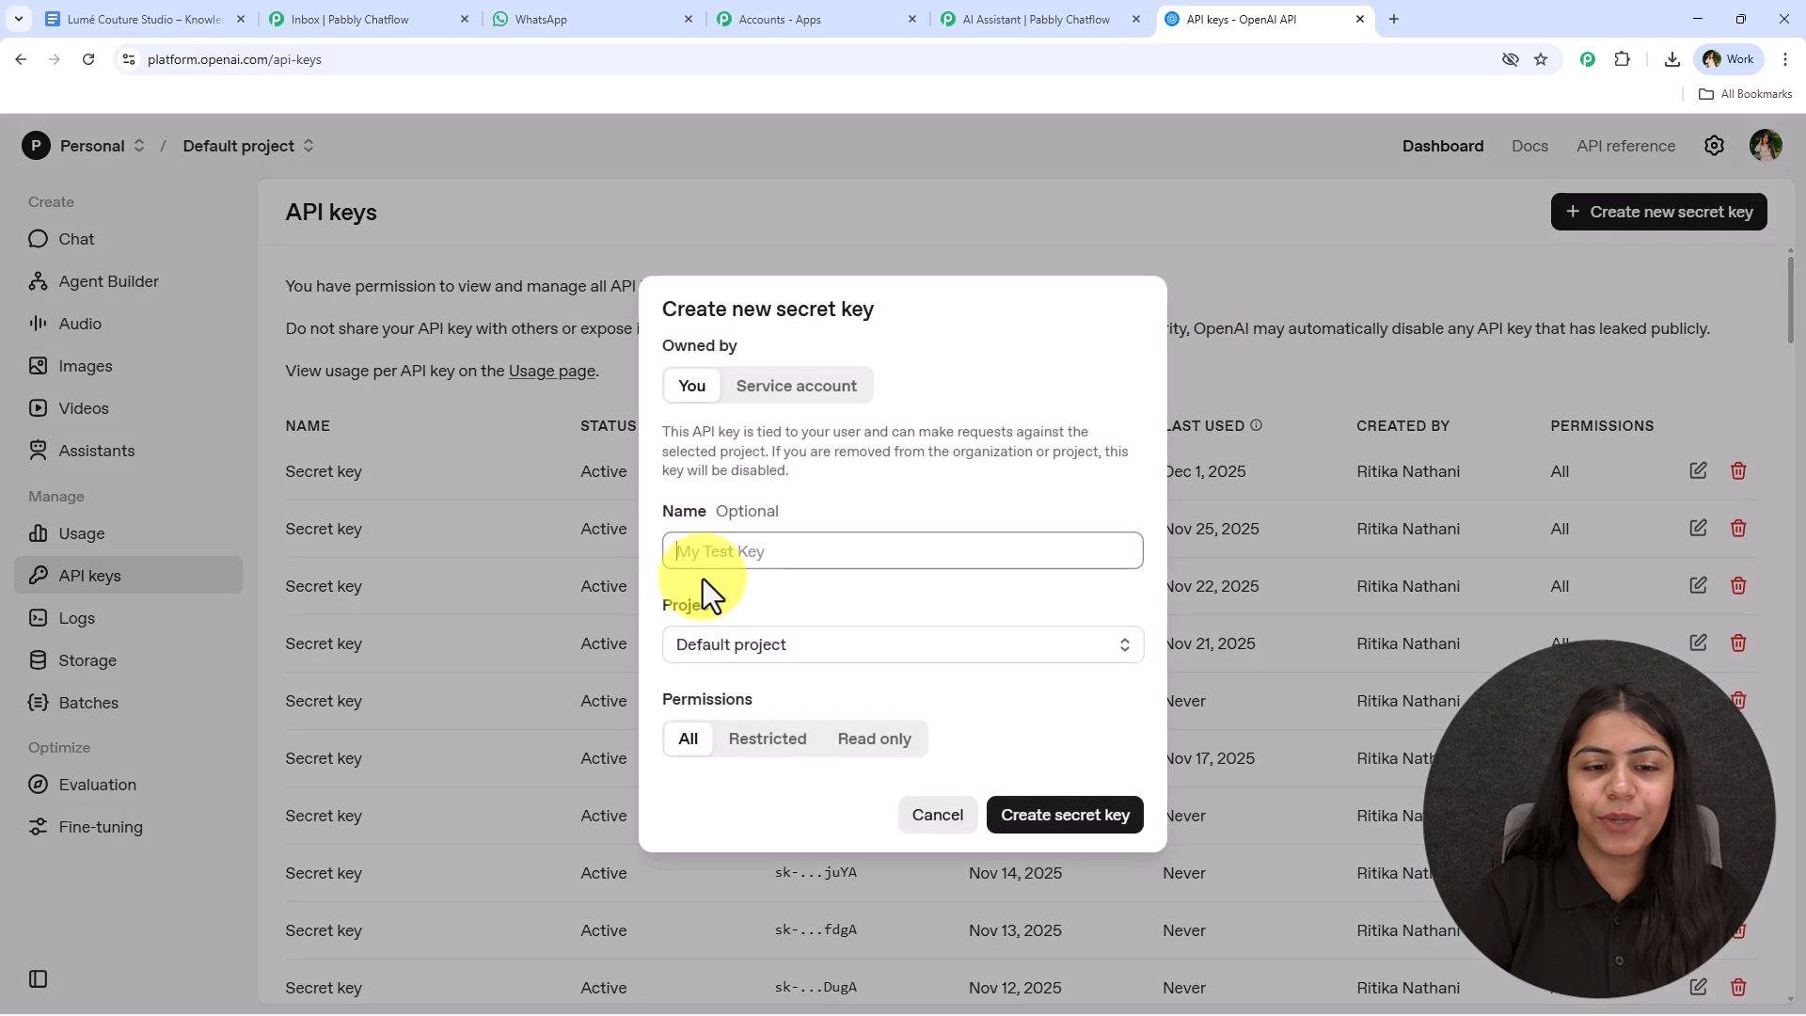
pyautogui.click(830, 640)
pyautogui.click(795, 694)
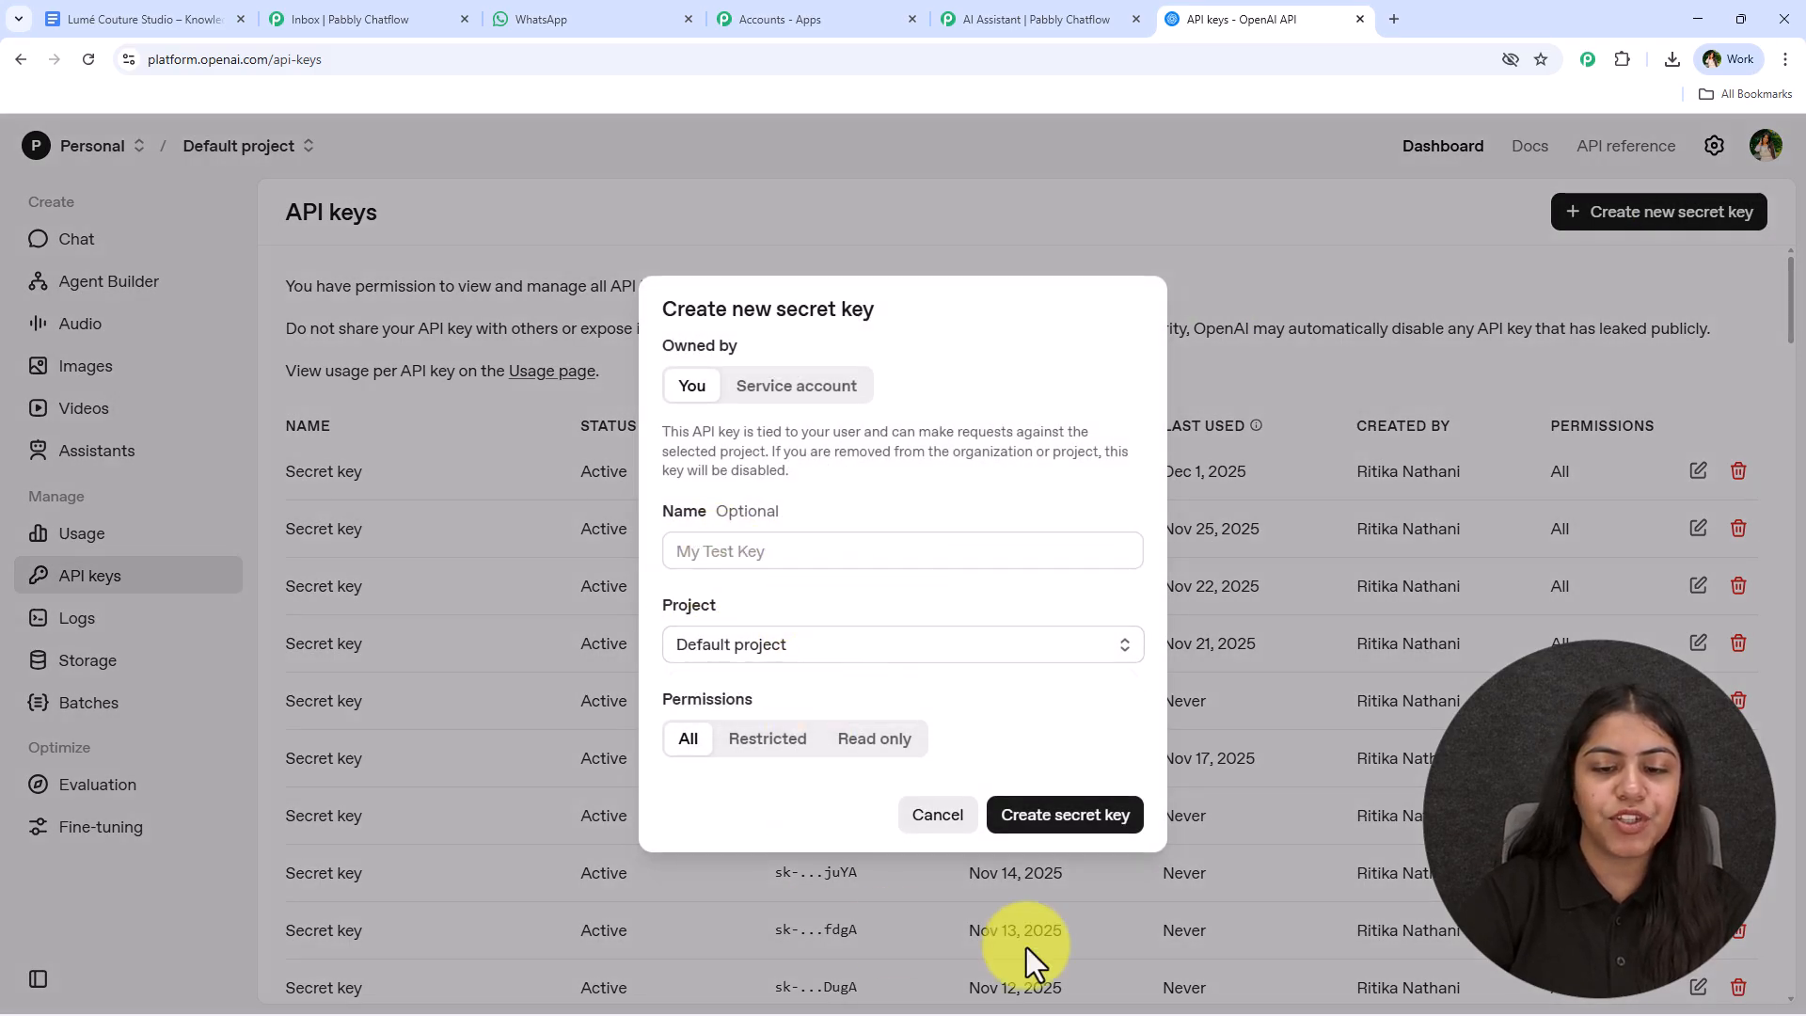
pyautogui.click(1064, 818)
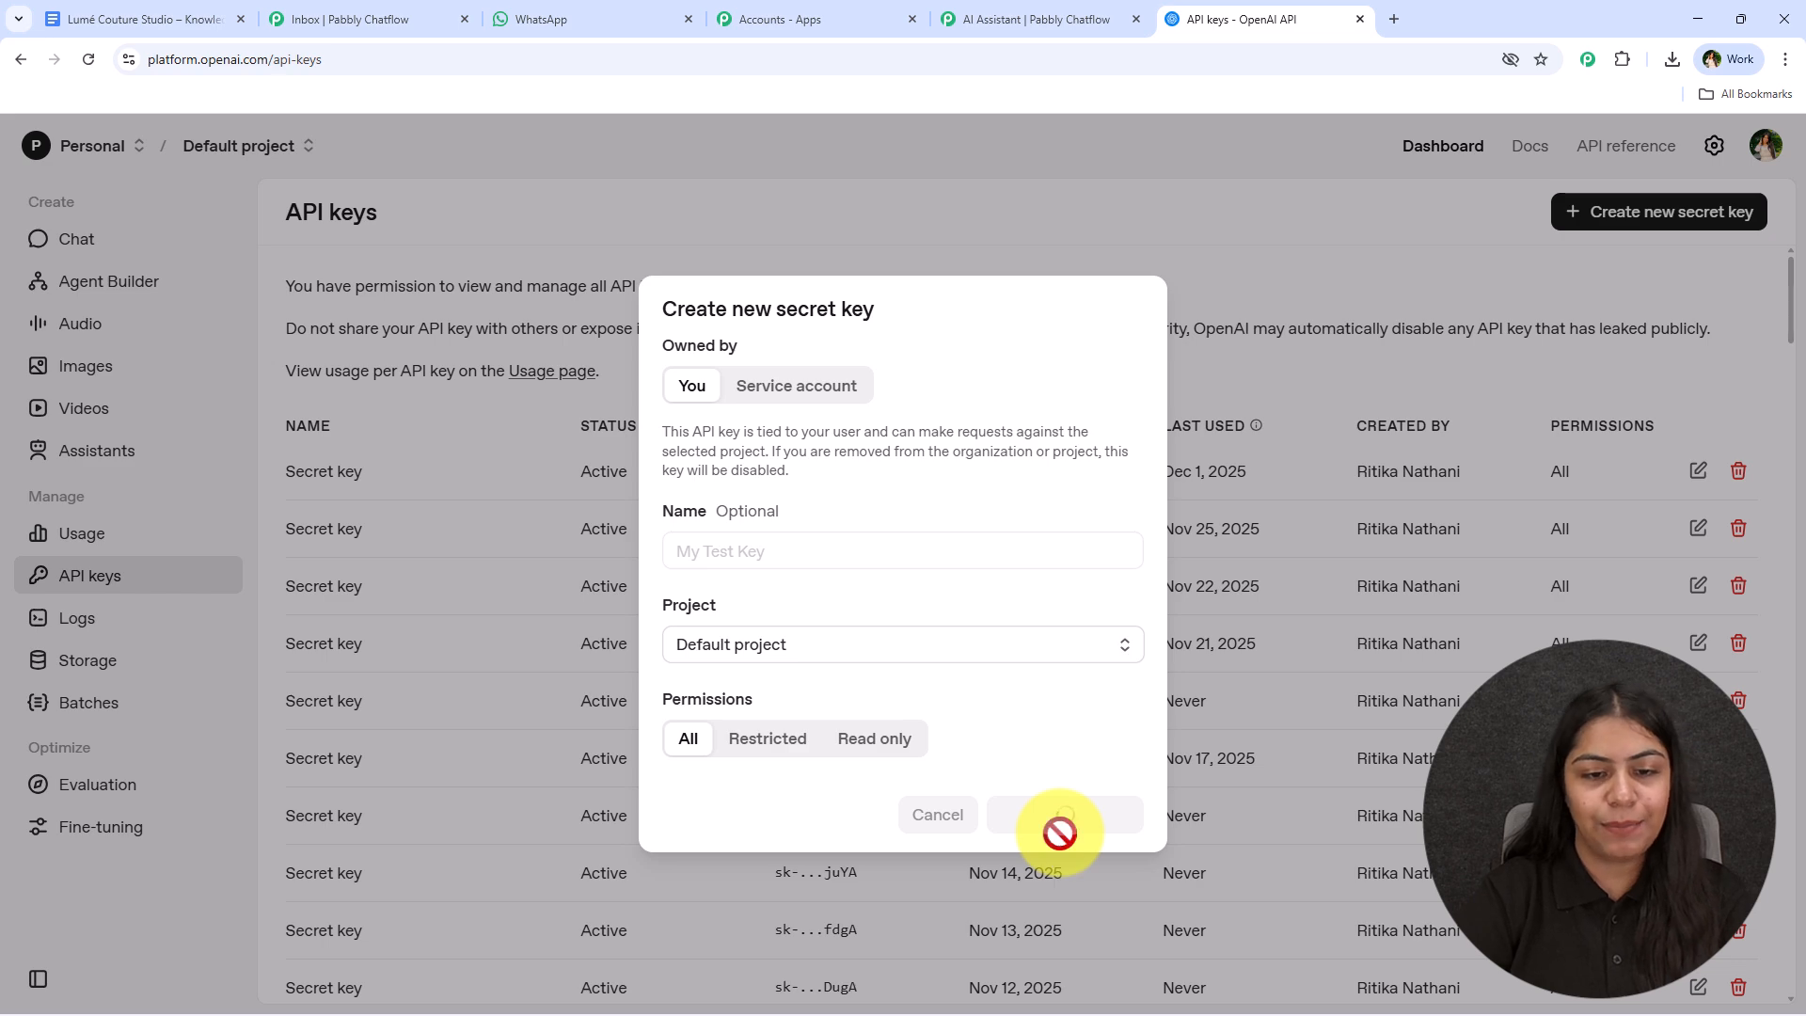
pyautogui.click(1058, 591)
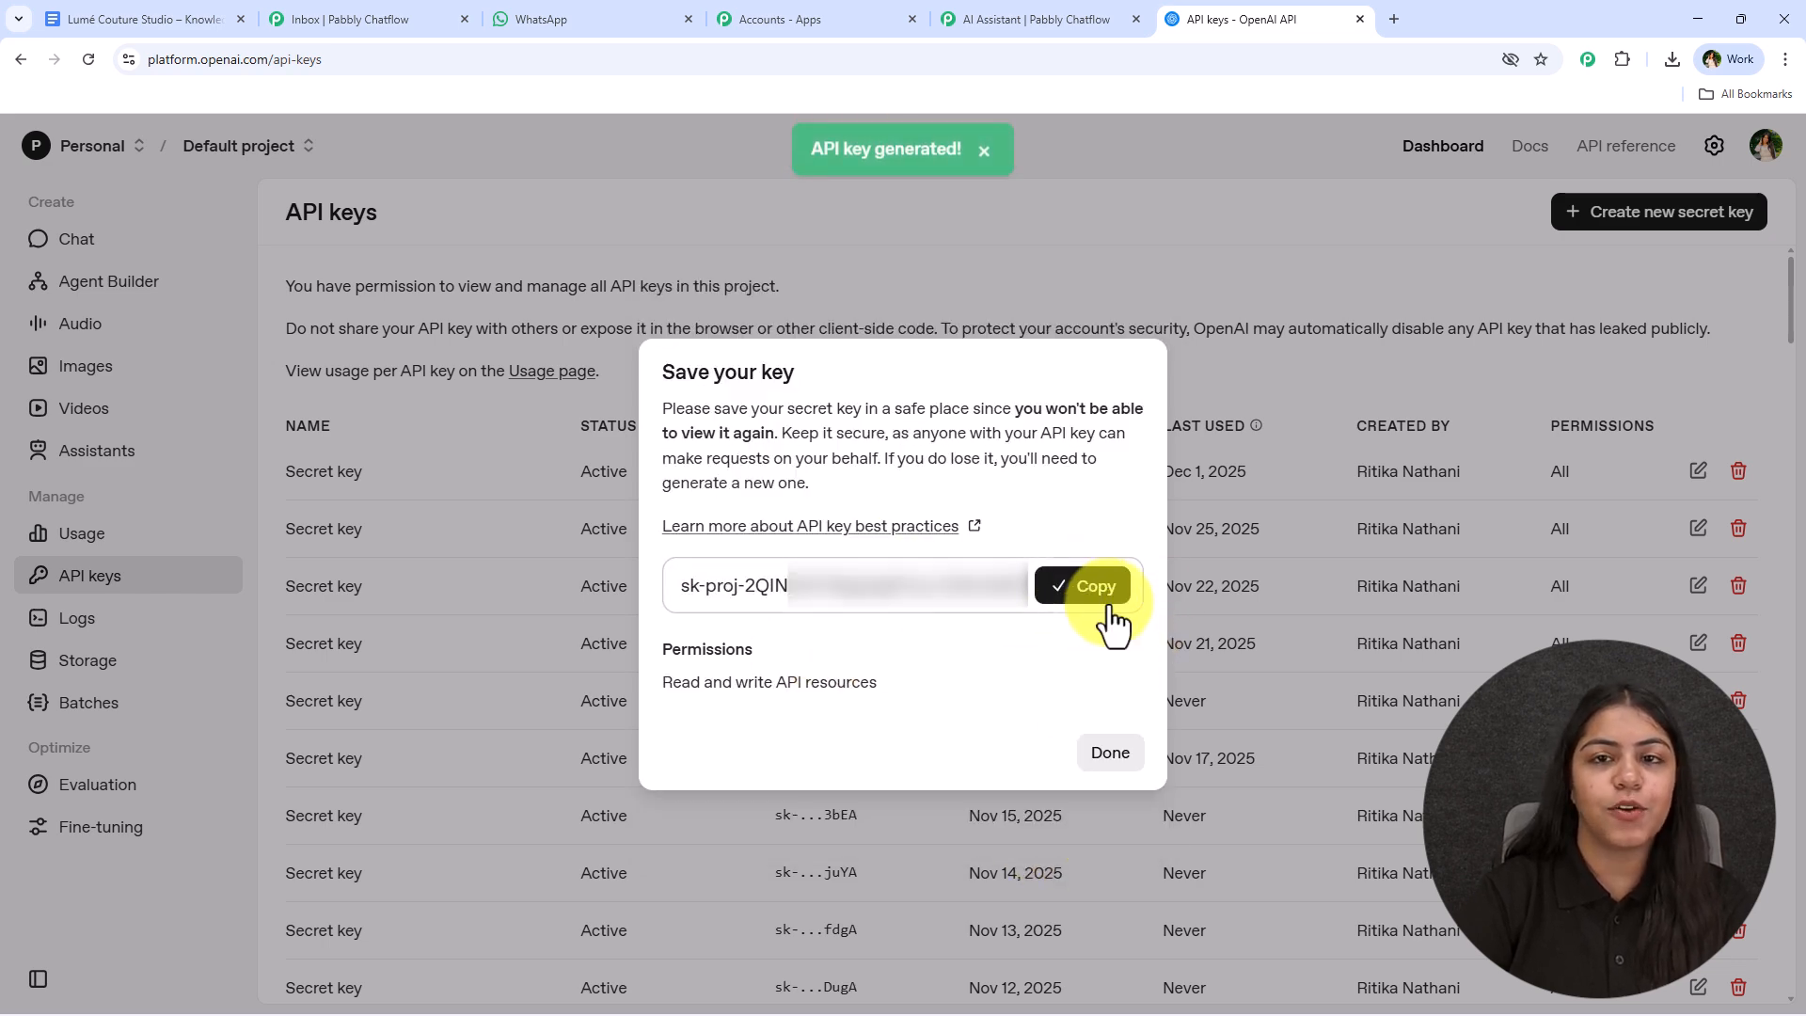
# Step: Return to the Pabbly Chatflow assistant, paste the copied OpenAI API key into the API Key field and connect it
pyautogui.click(1027, 17)
pyautogui.click(419, 412)
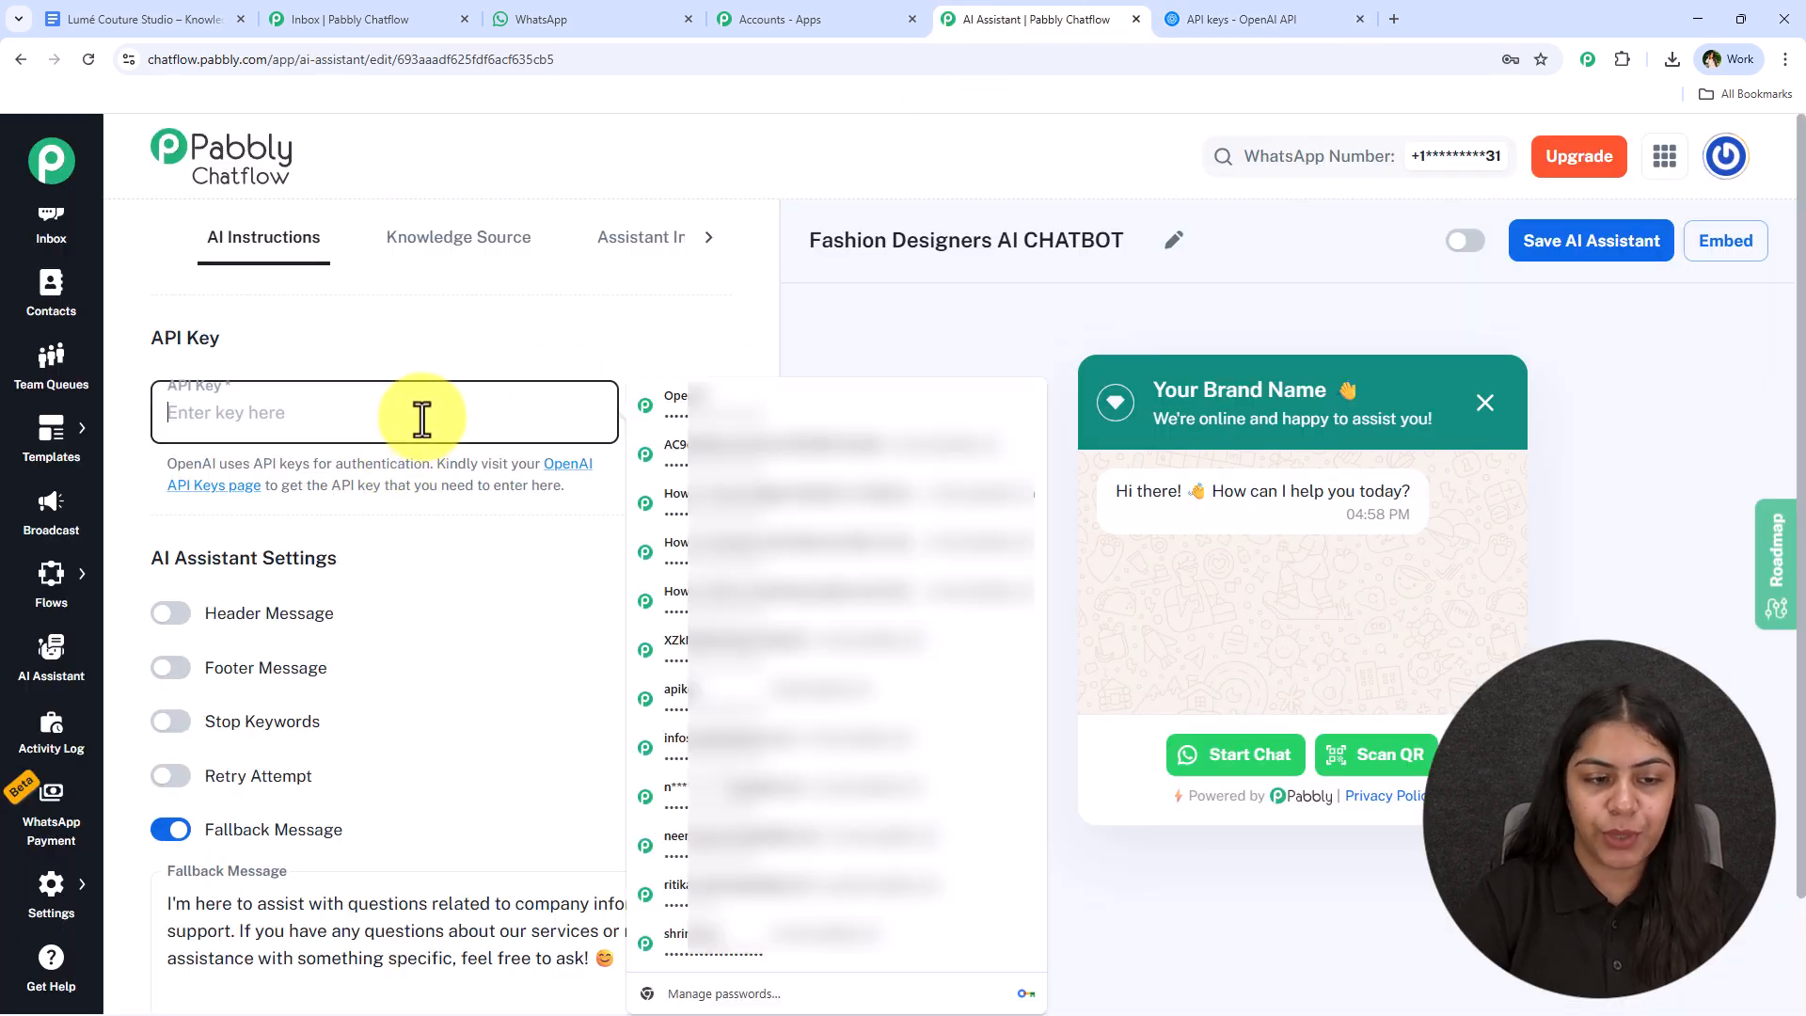
pyautogui.hotkey('ctrl', 'v')
pyautogui.click(675, 439)
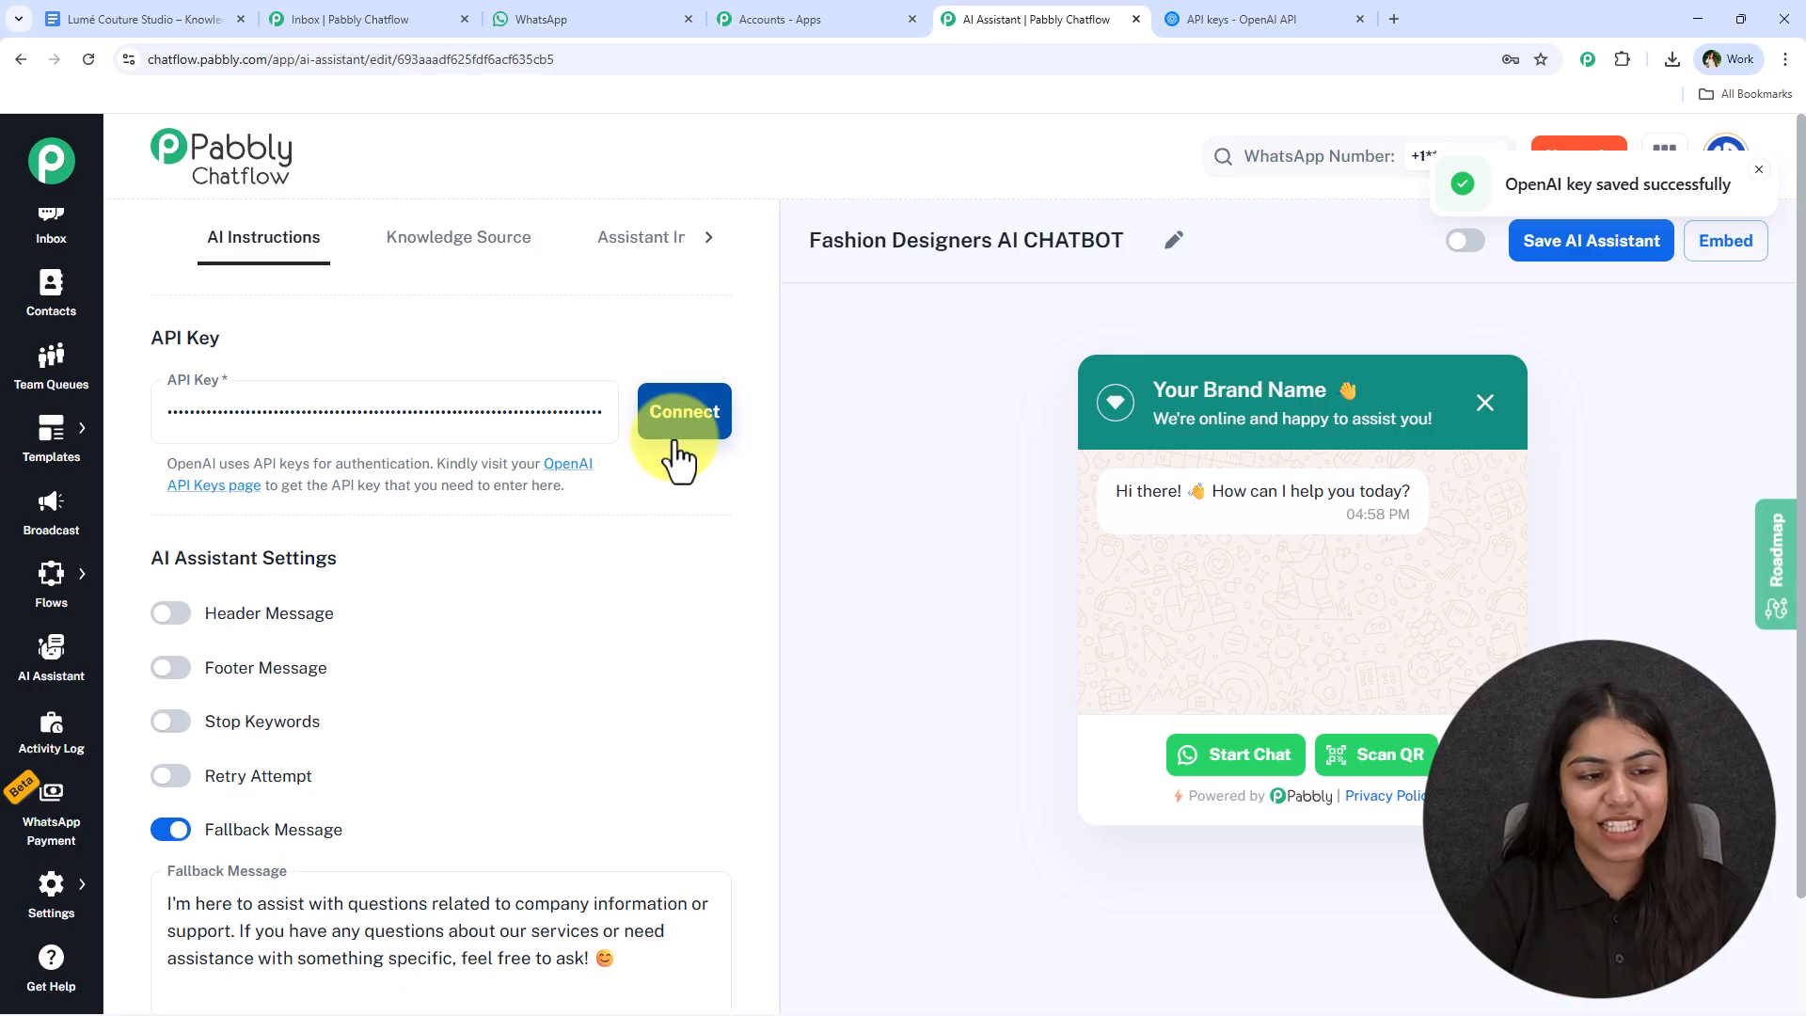
# Step: Enable the Header Message and Footer Message settings to view their text fields, and disable both again
pyautogui.scroll(-2, 423, 577)
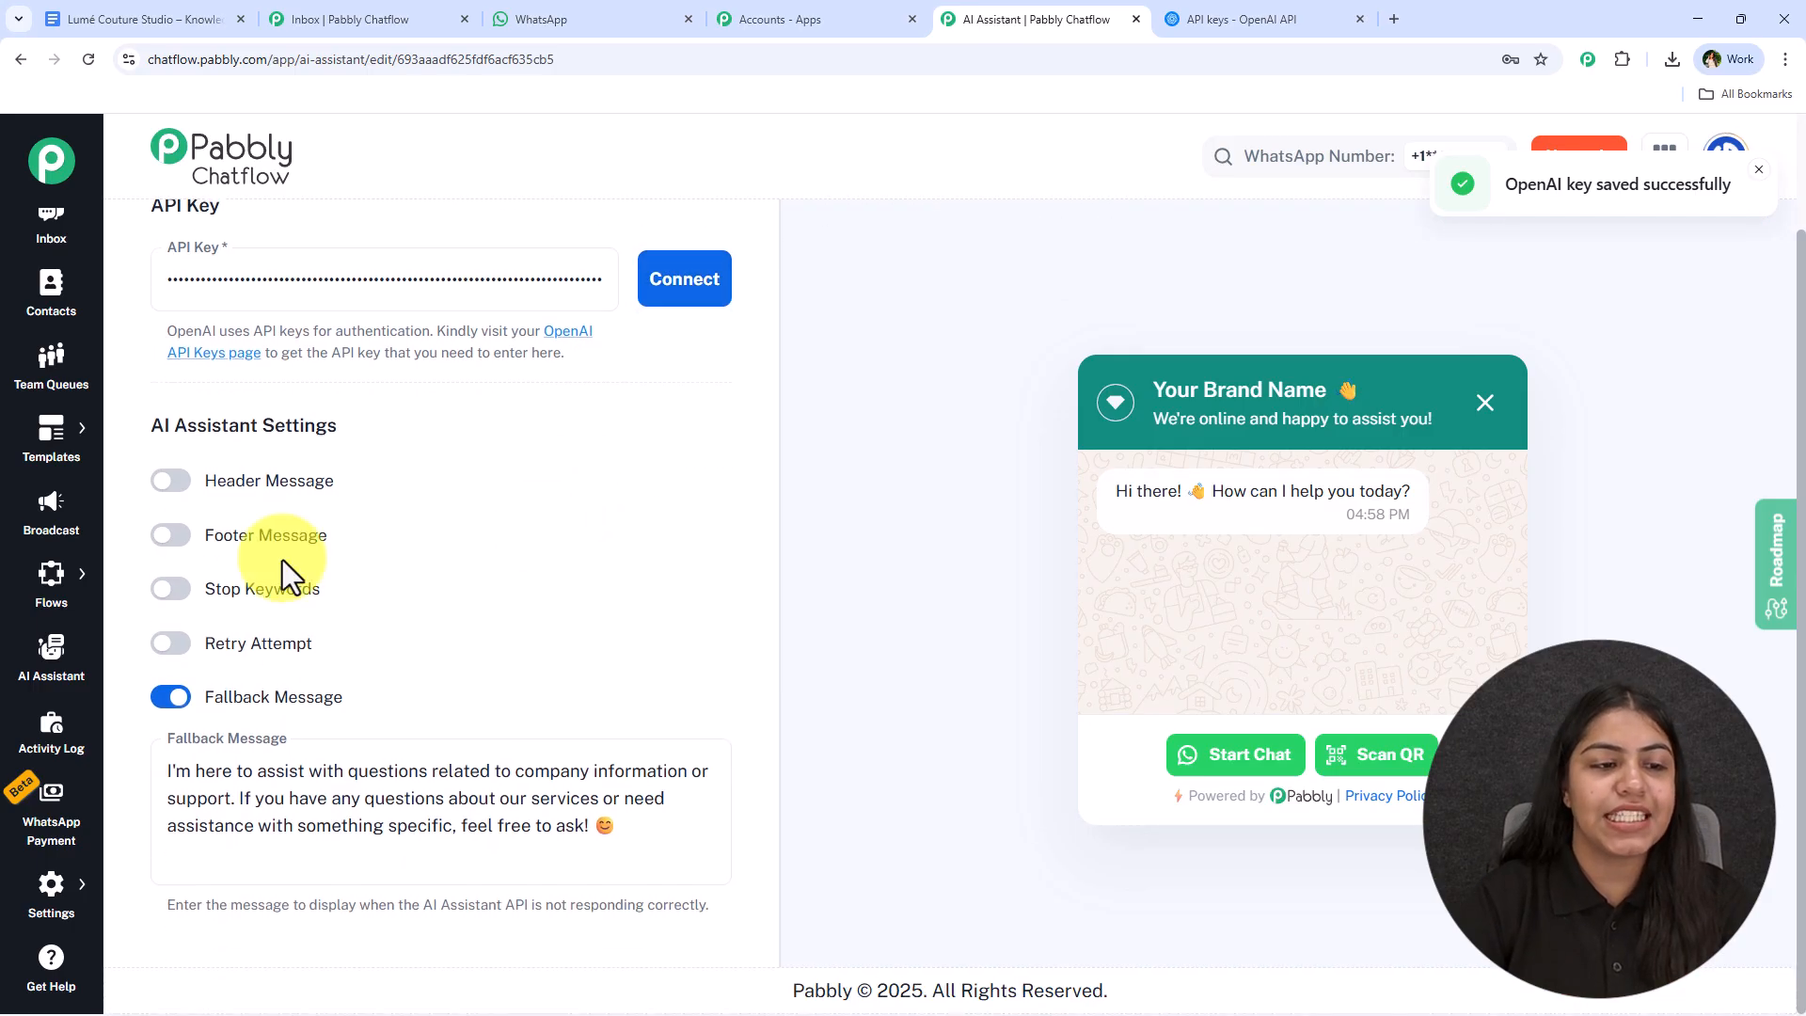
pyautogui.click(172, 483)
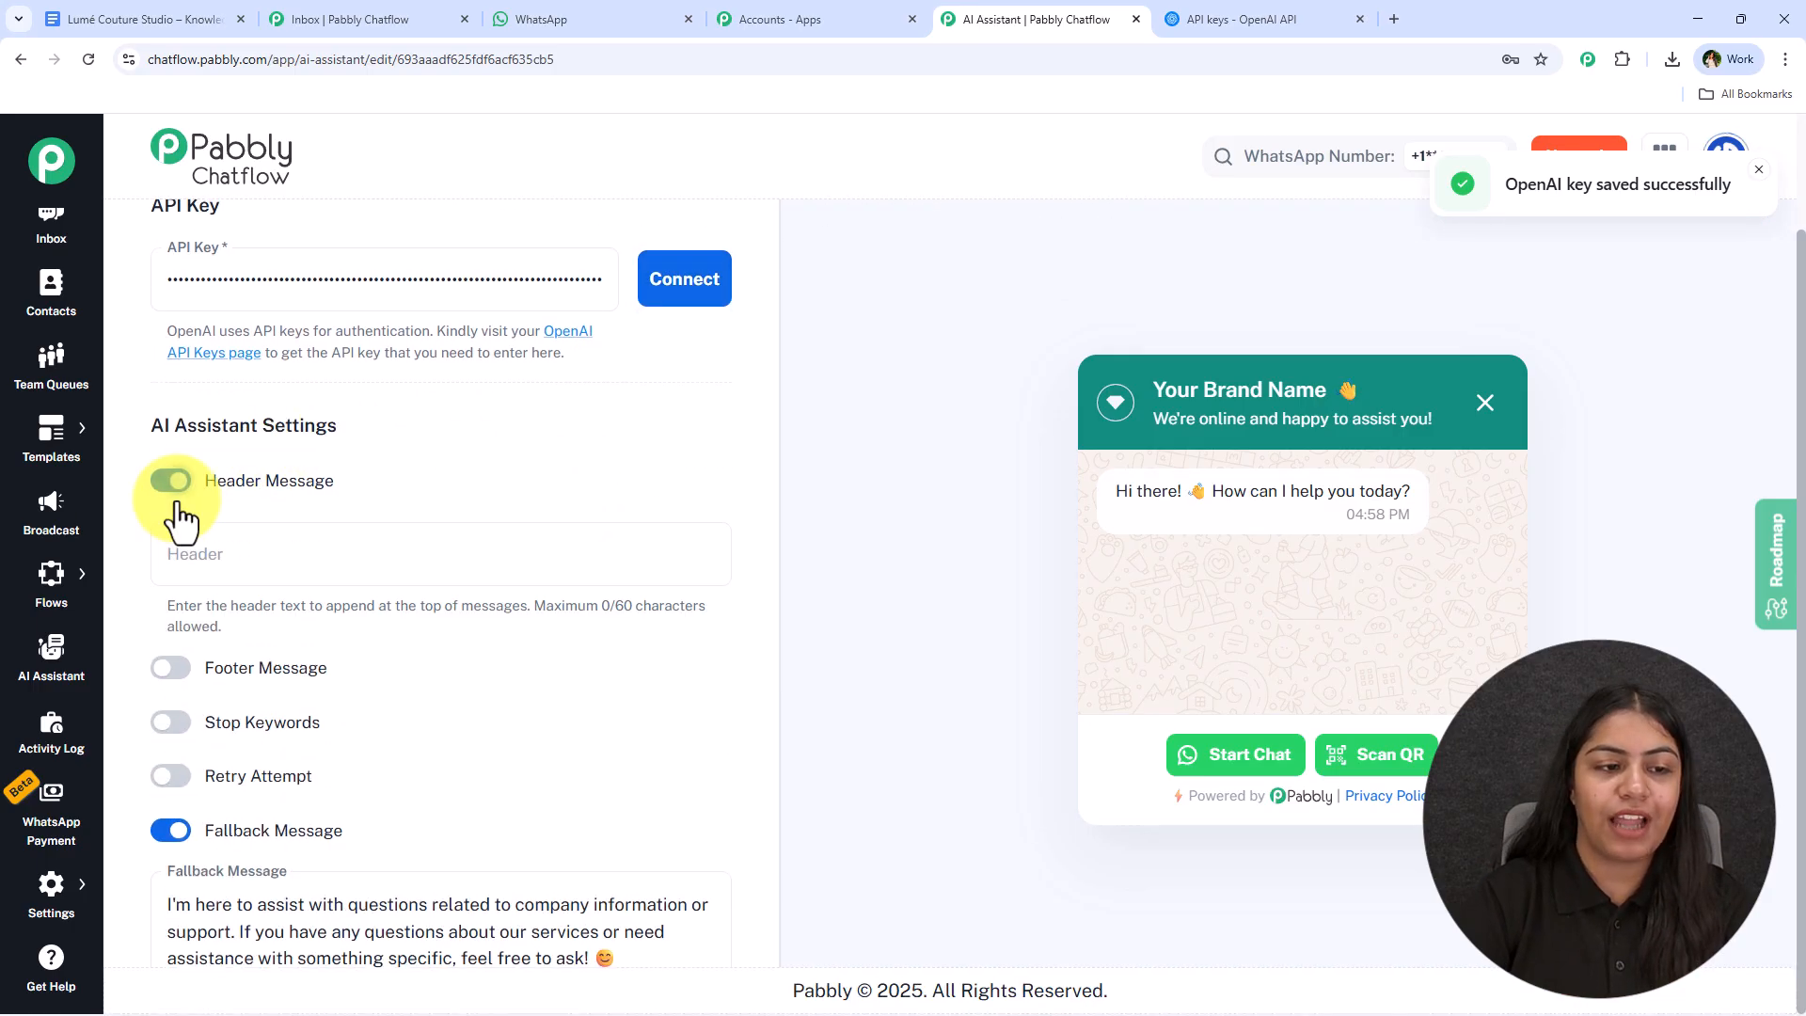
pyautogui.scroll(-2, 606, 675)
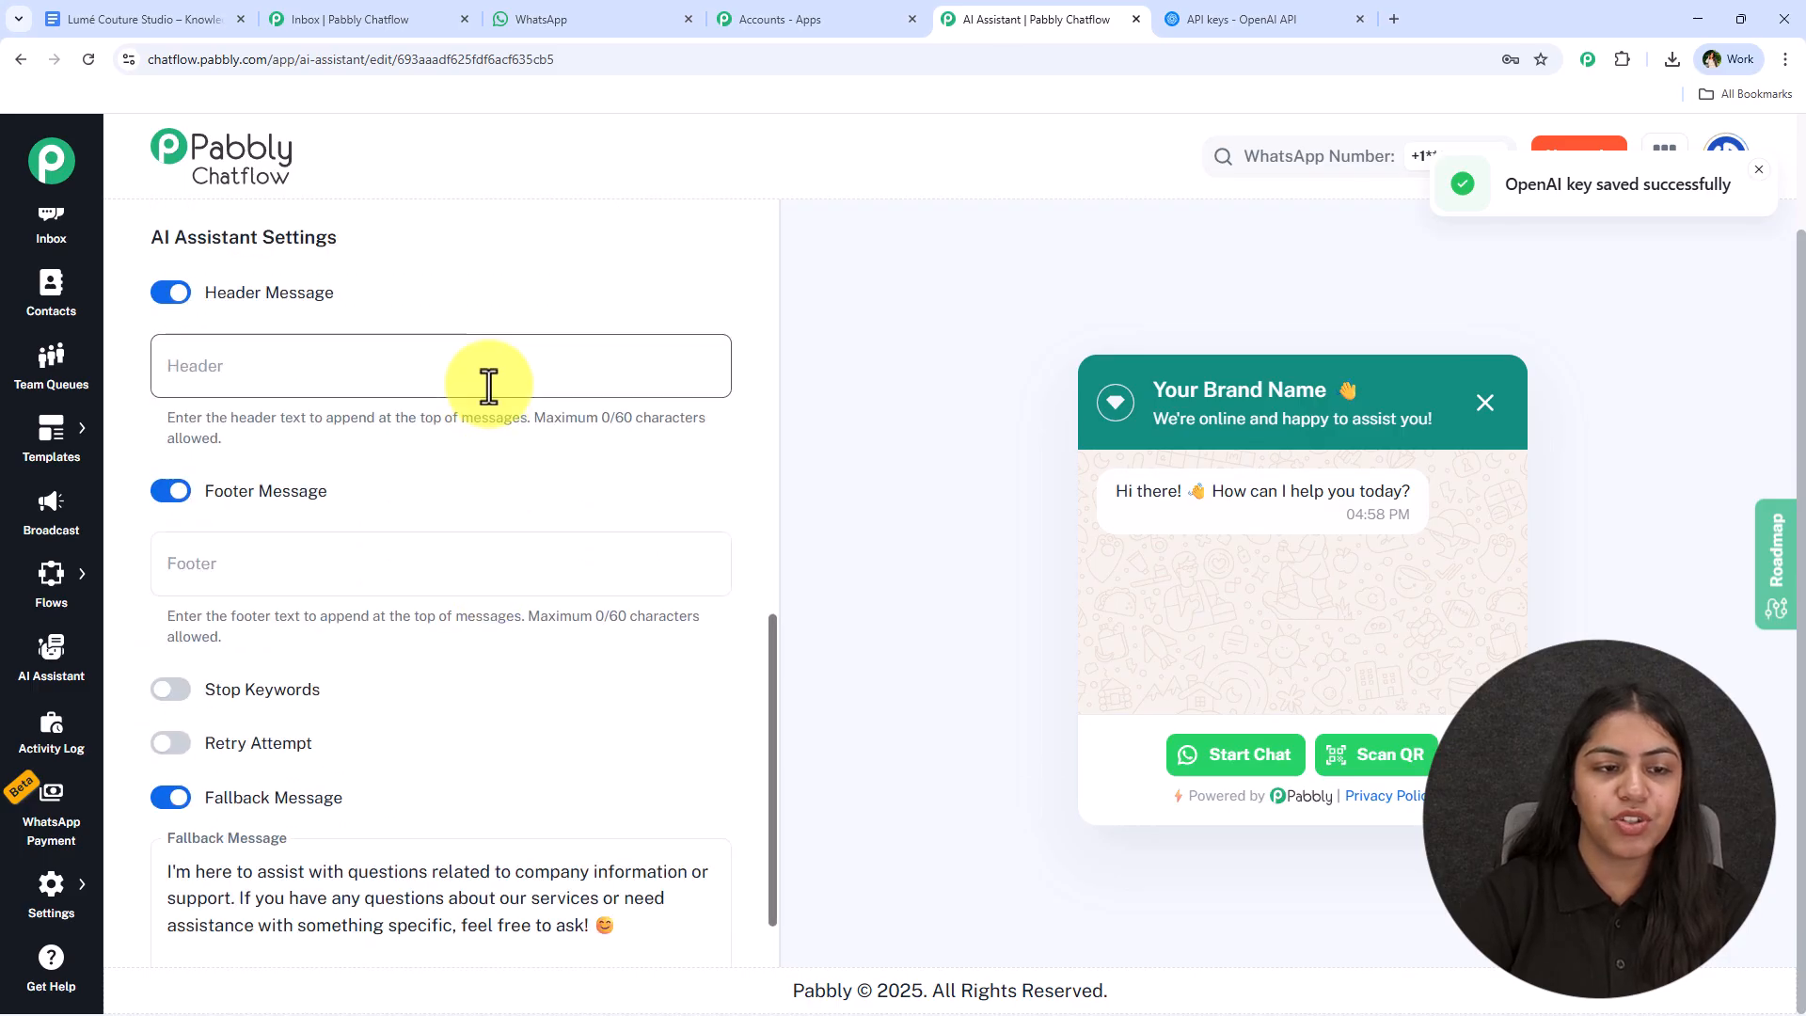
pyautogui.click(167, 295)
pyautogui.click(175, 392)
# Step: Enable Stop Keywords for the assistant and add the keywords "Stop" and "Human"
pyautogui.click(168, 591)
pyautogui.scroll(-1, 500, 506)
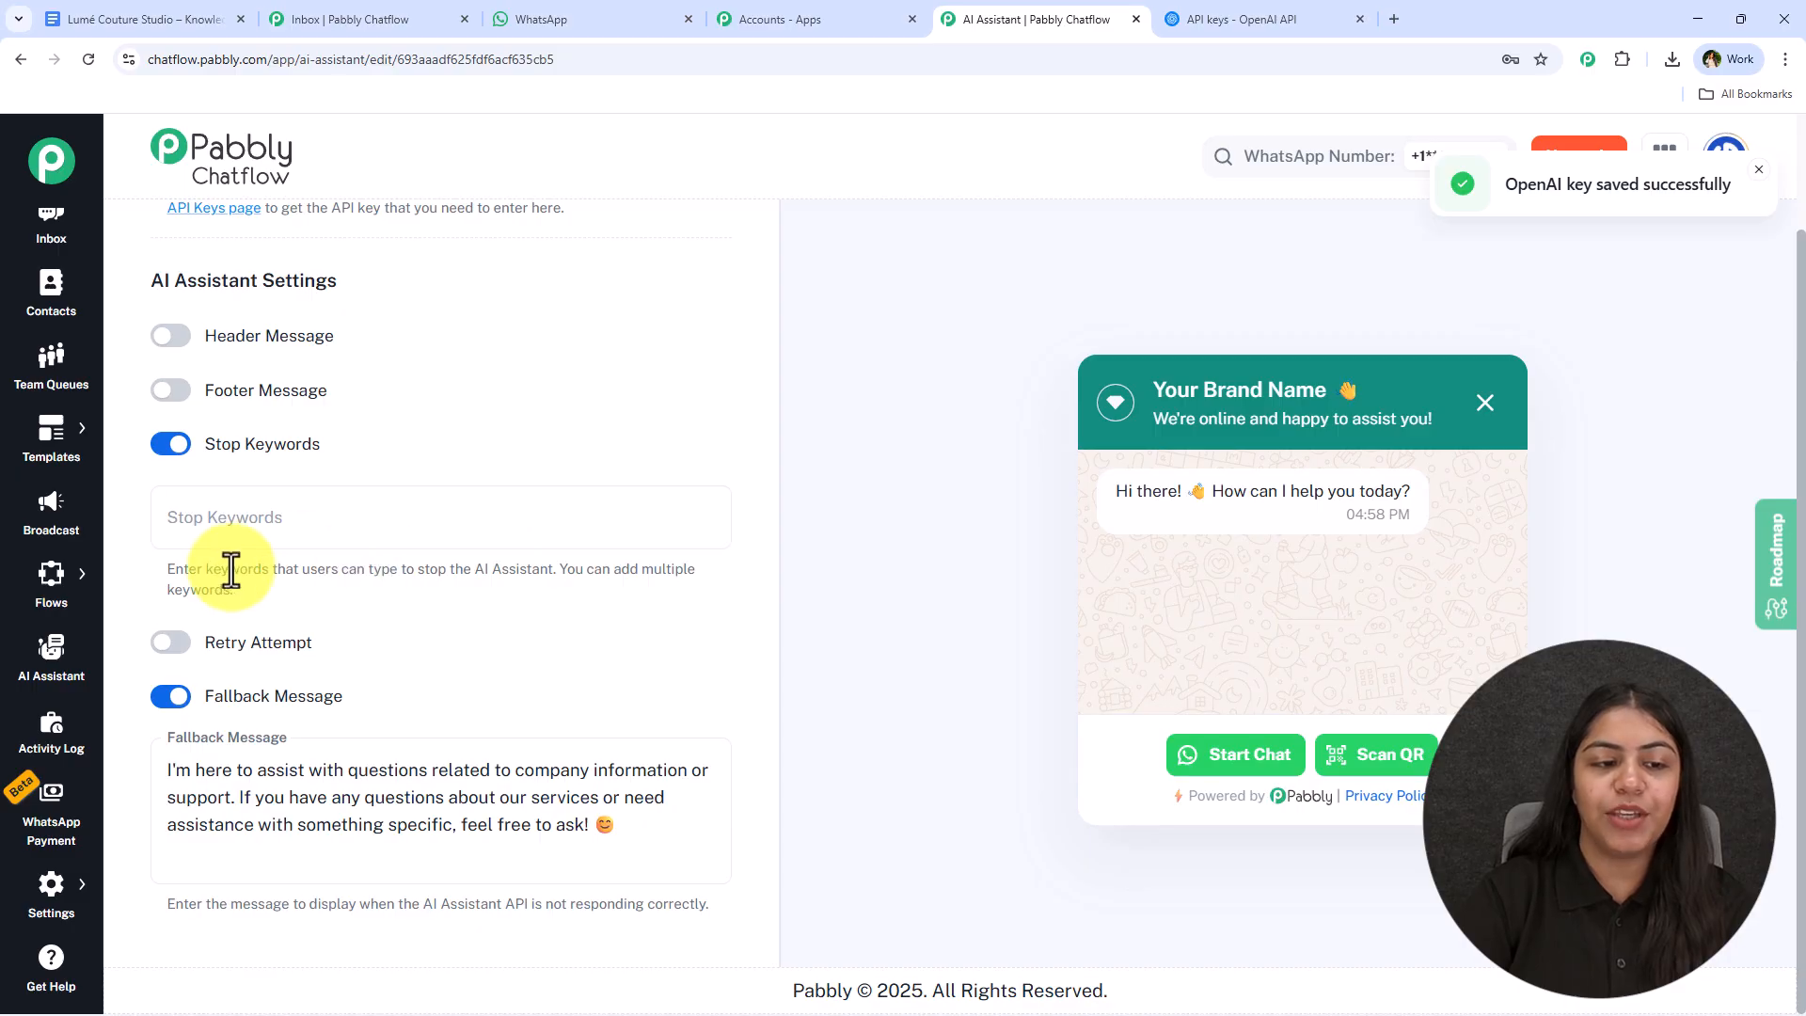
pyautogui.click(432, 573)
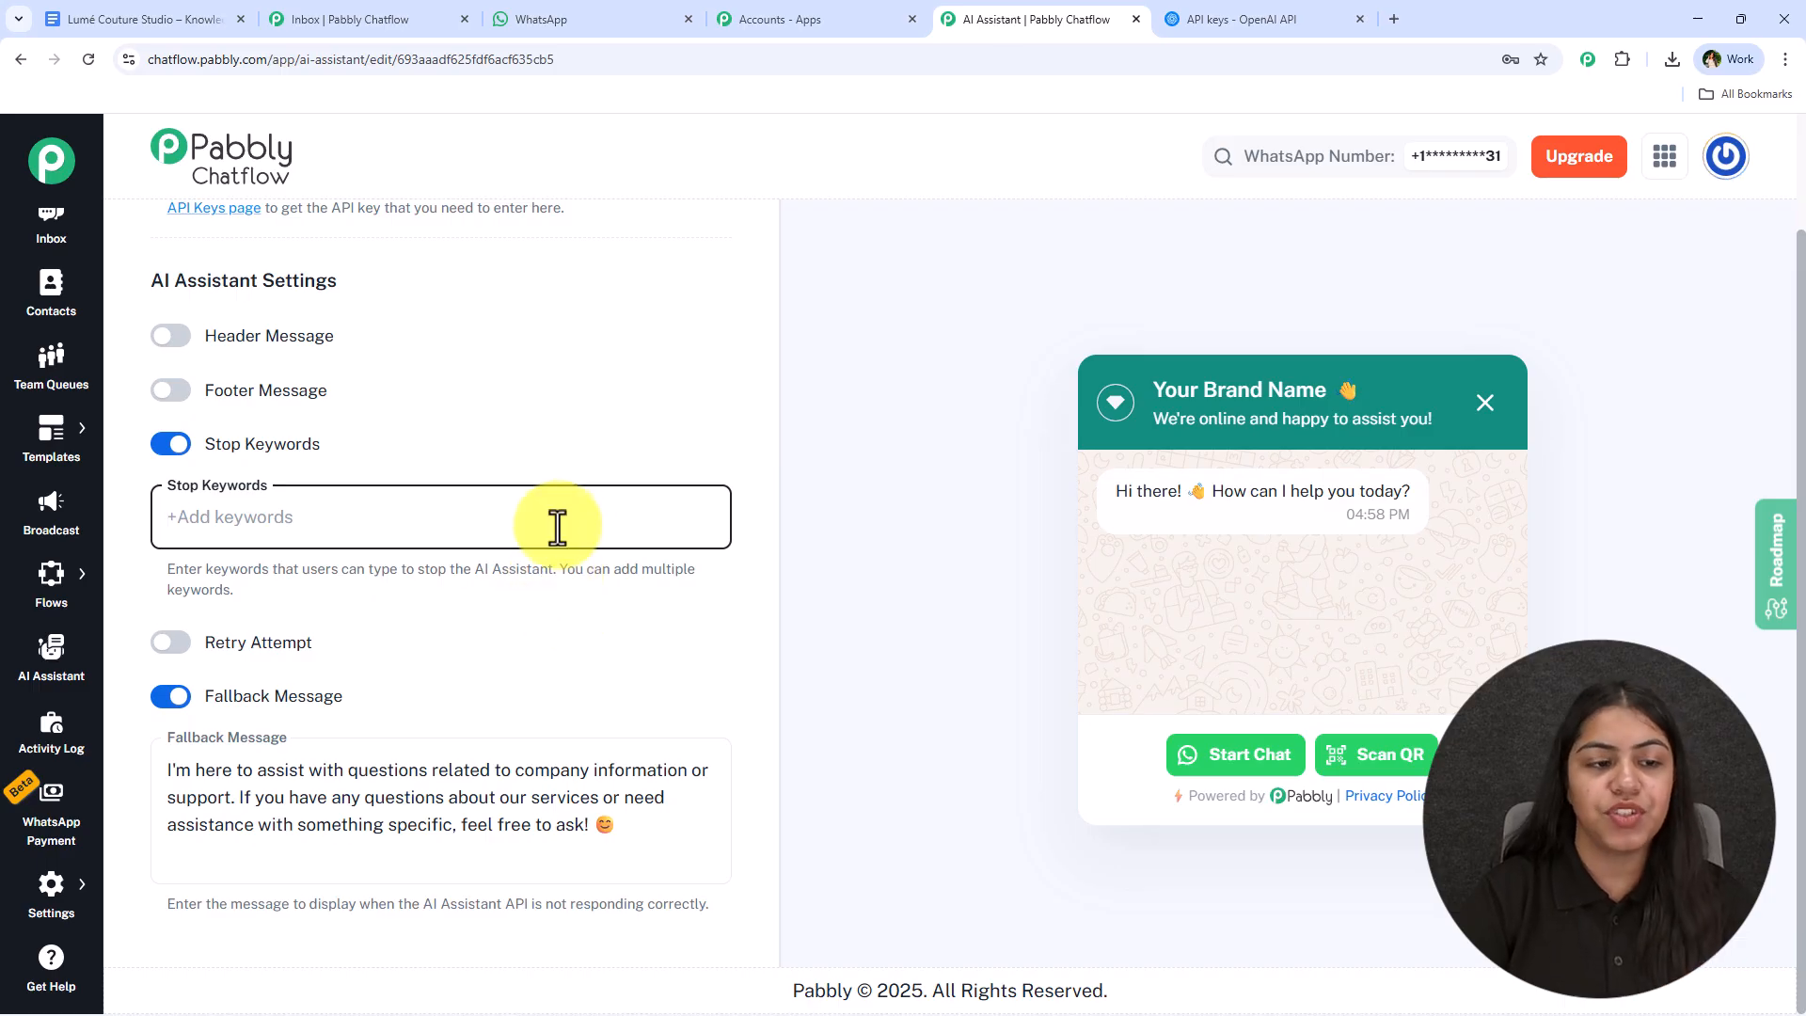
pyautogui.write('Stop')
pyautogui.press('Return')
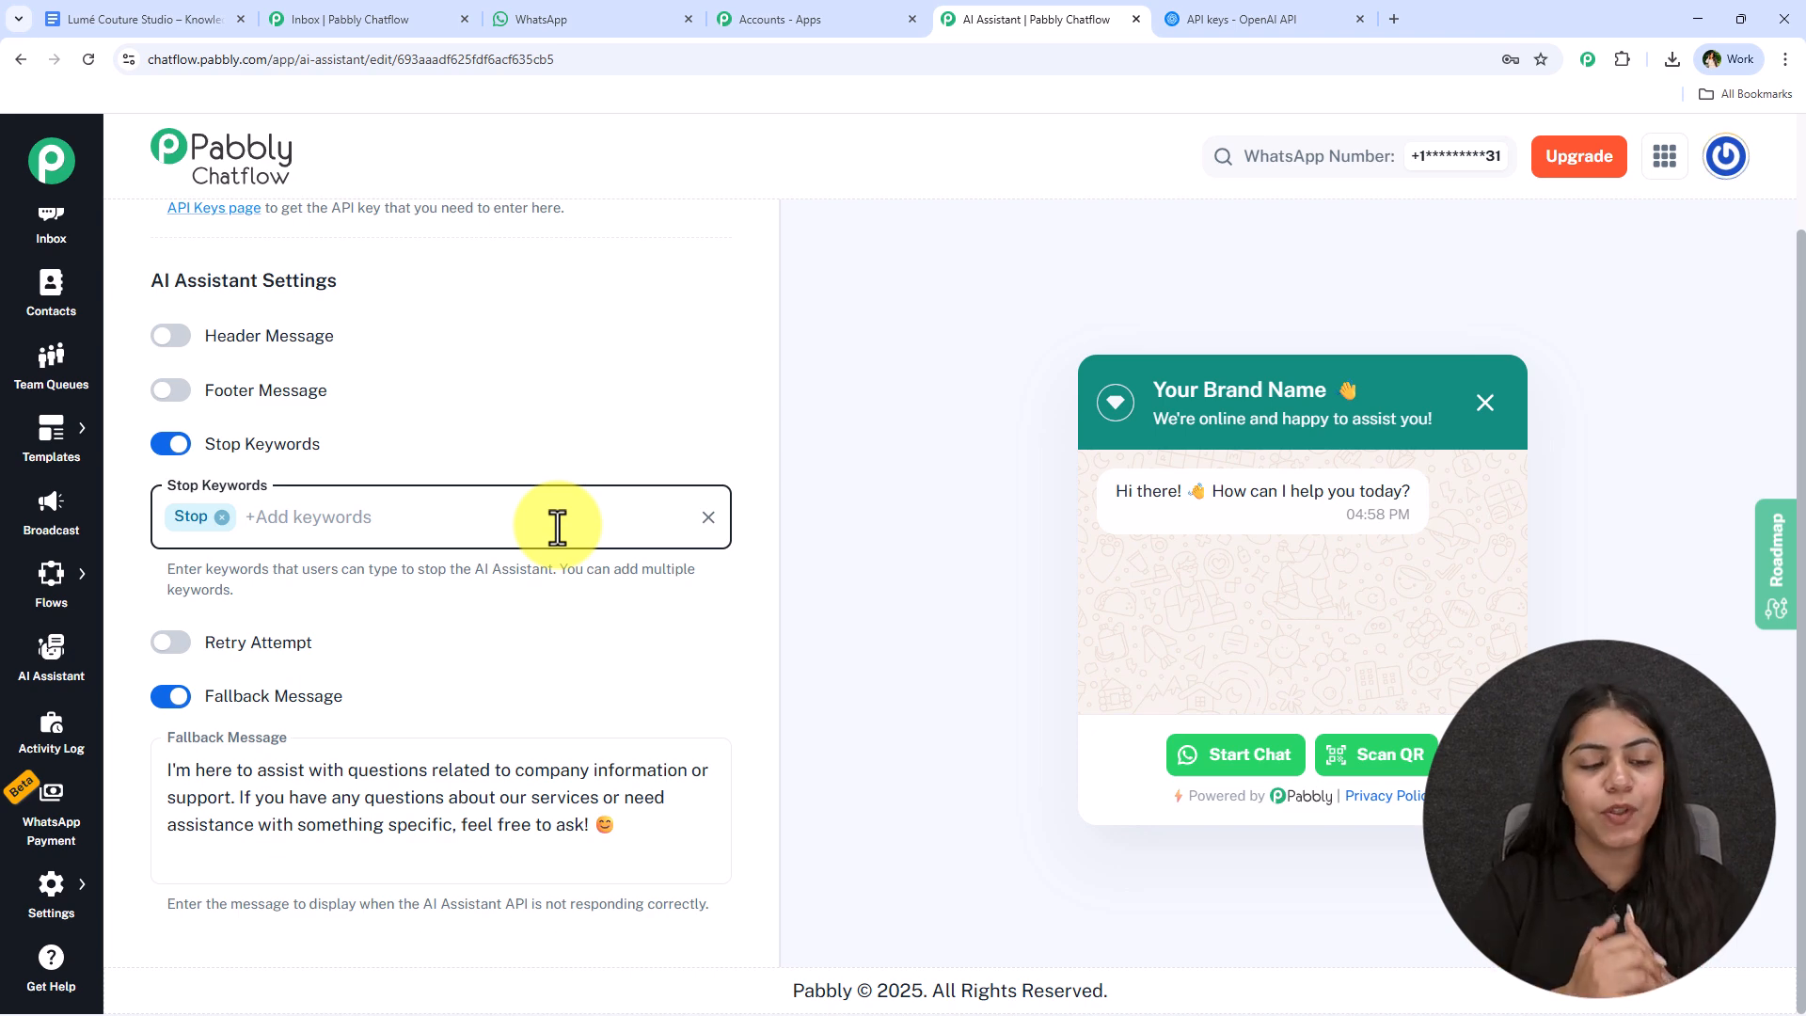
pyautogui.write('Human')
pyautogui.press('Return')
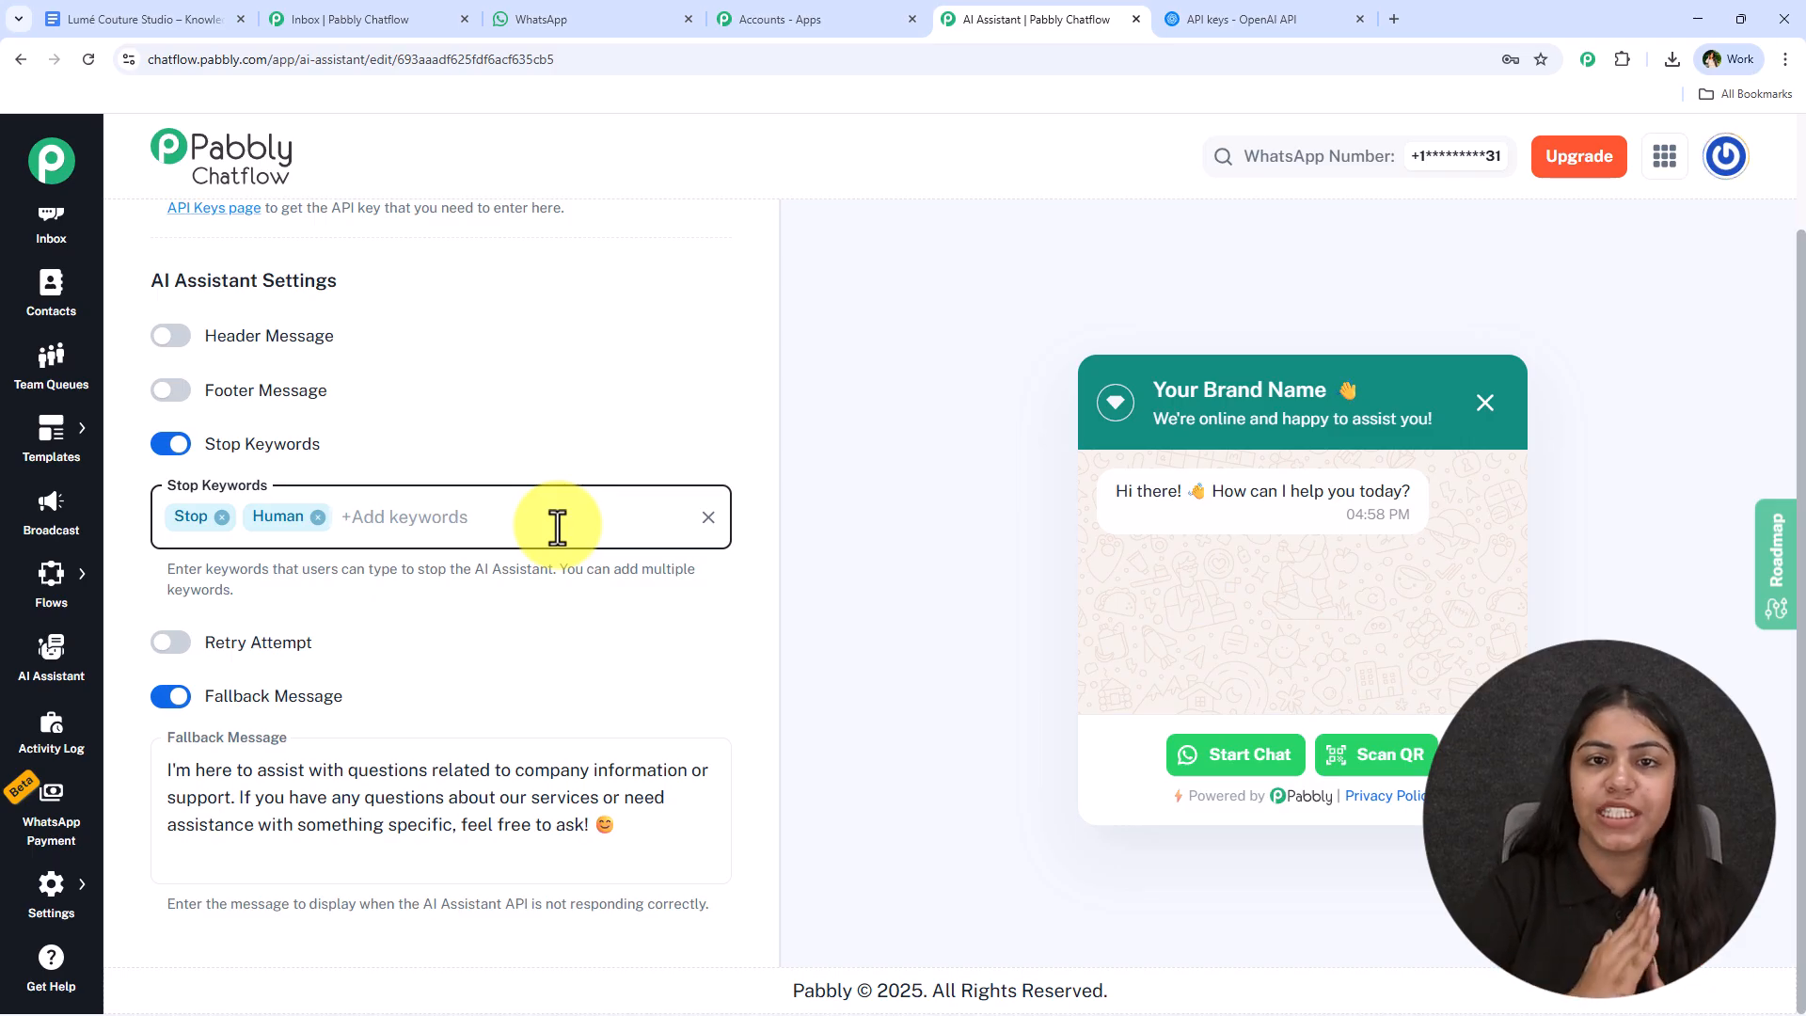
# Step: Enable Retry Attempt and set the number of retry attempts to 2
pyautogui.click(170, 643)
pyautogui.scroll(-1, 451, 612)
pyautogui.doubleClick(396, 555)
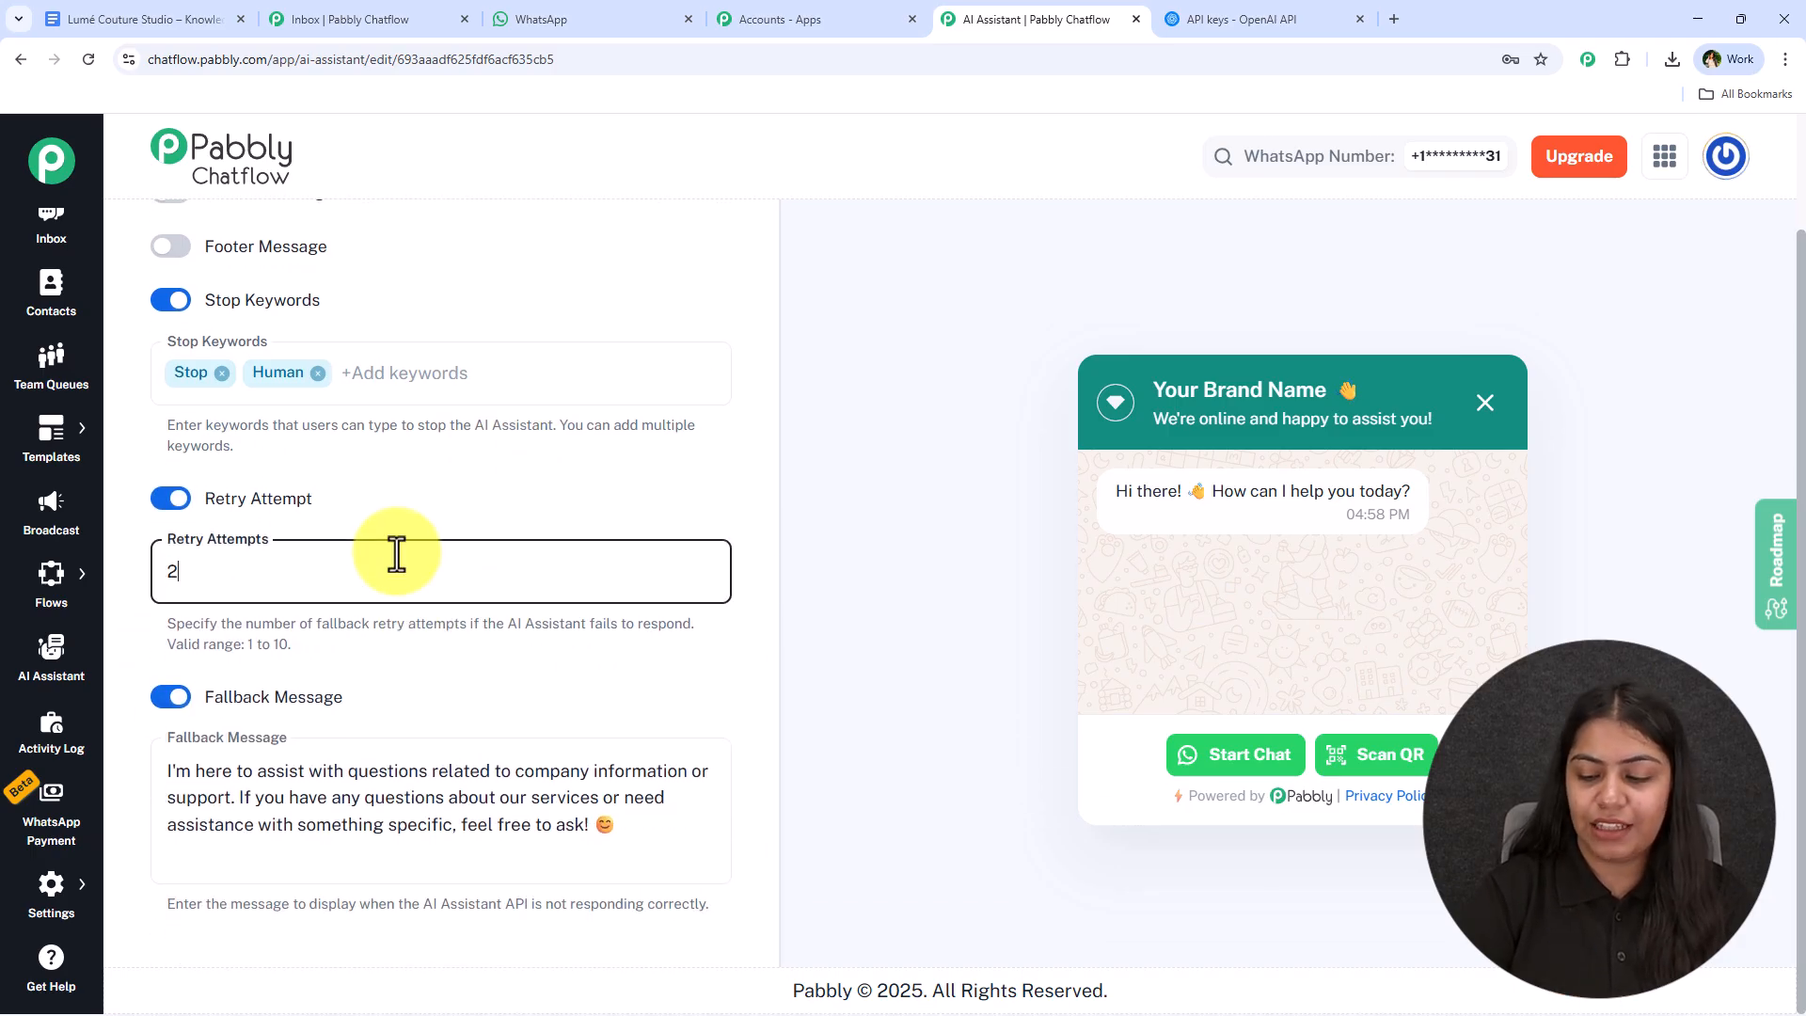
pyautogui.write('2')
pyautogui.click(623, 450)
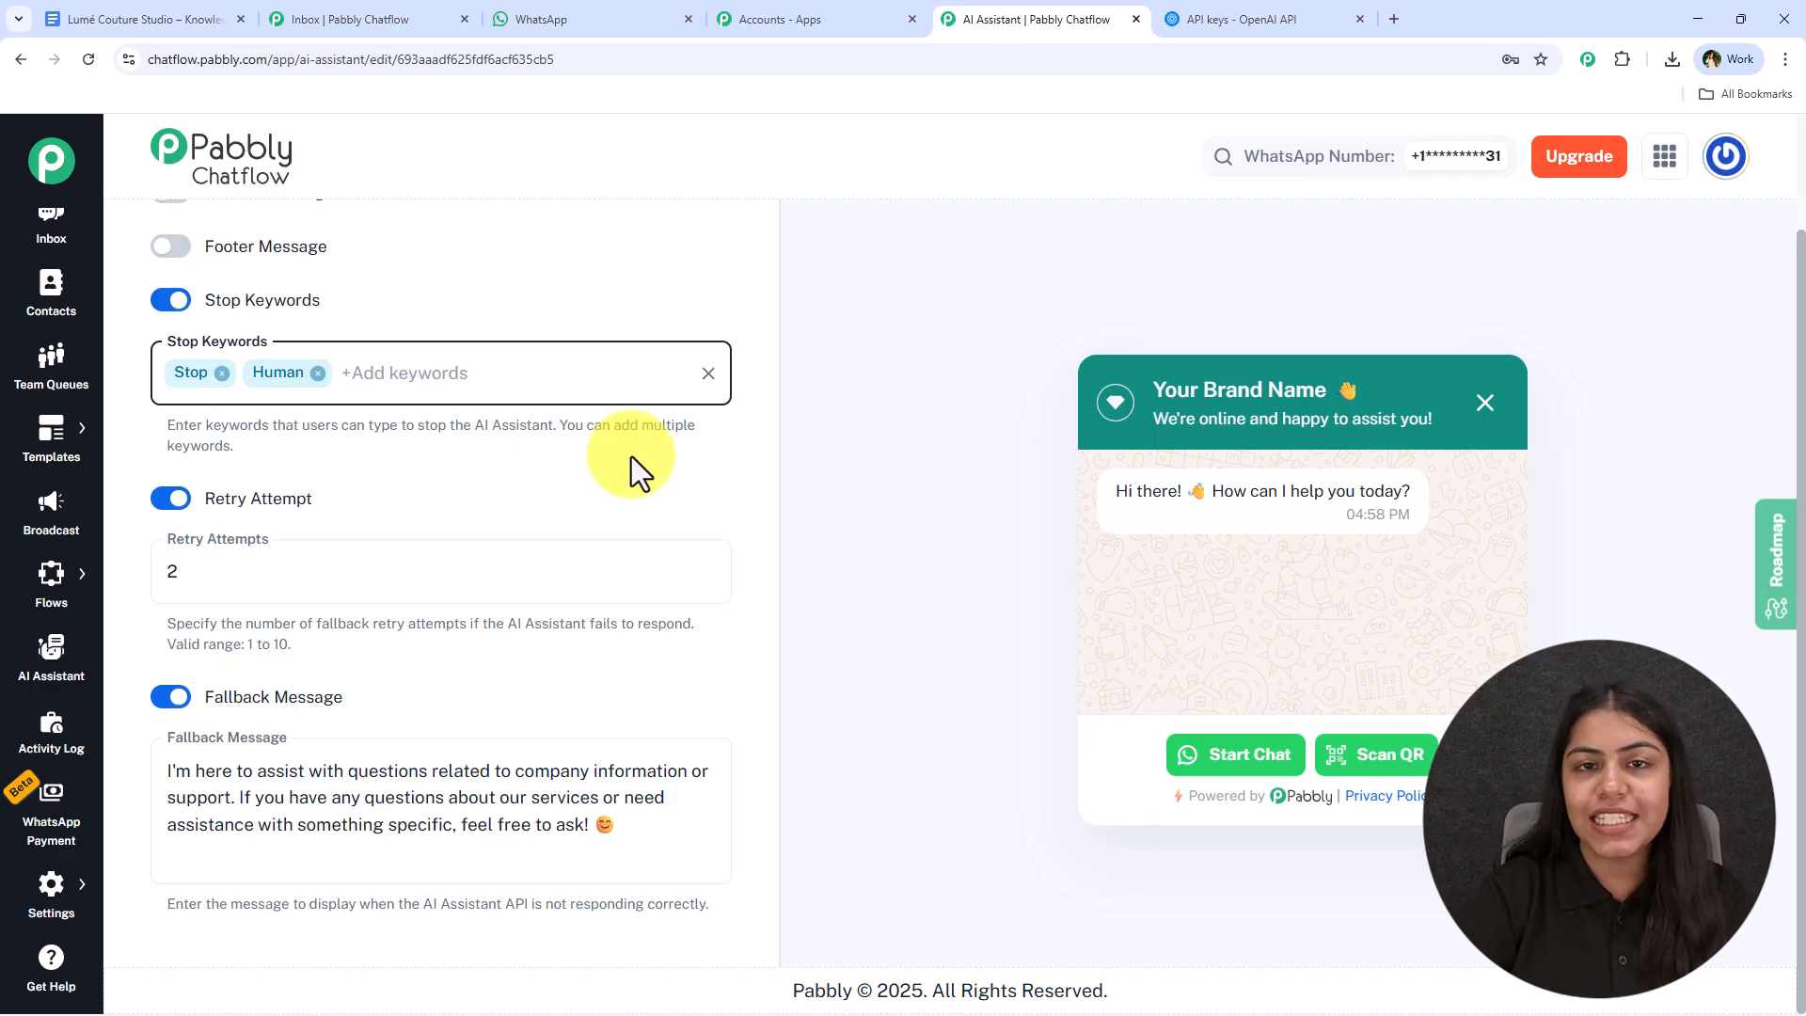
pyautogui.click(626, 506)
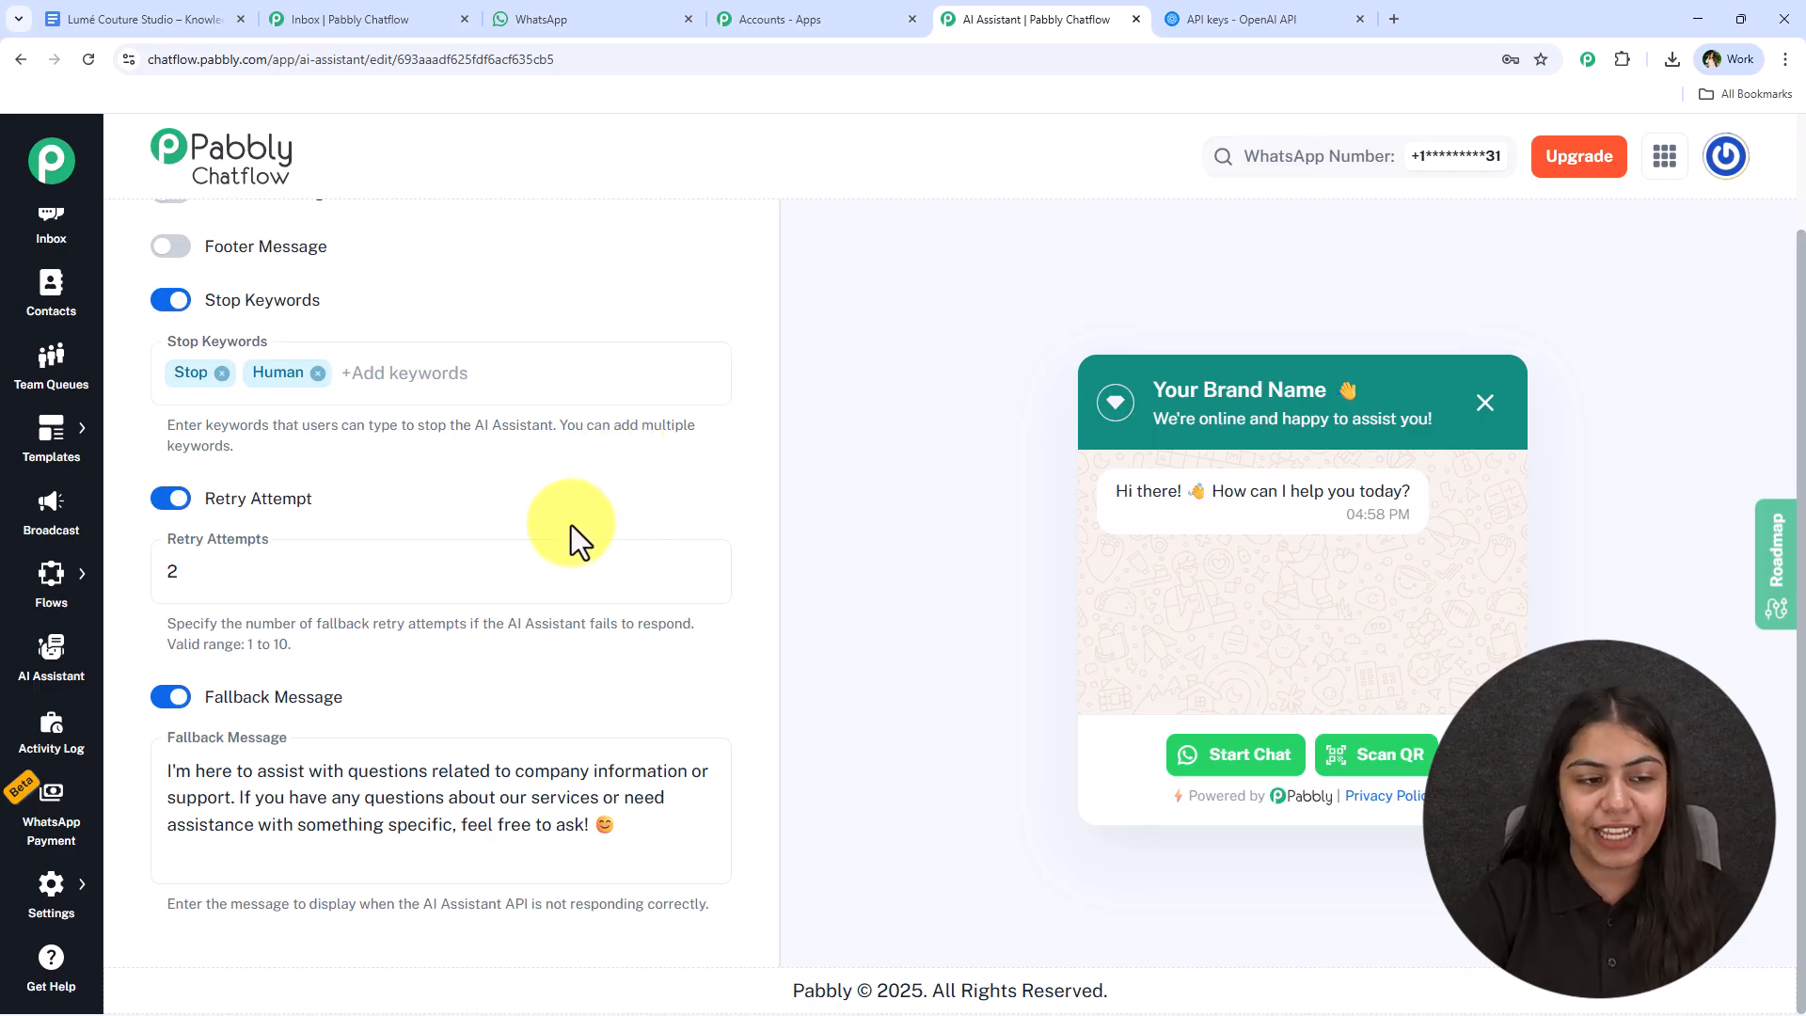
# Step: Extend the Fallback Message so that it ends with "feel free to ask at" followed by the support e-mail address
pyautogui.click(578, 800)
pyautogui.click(584, 826)
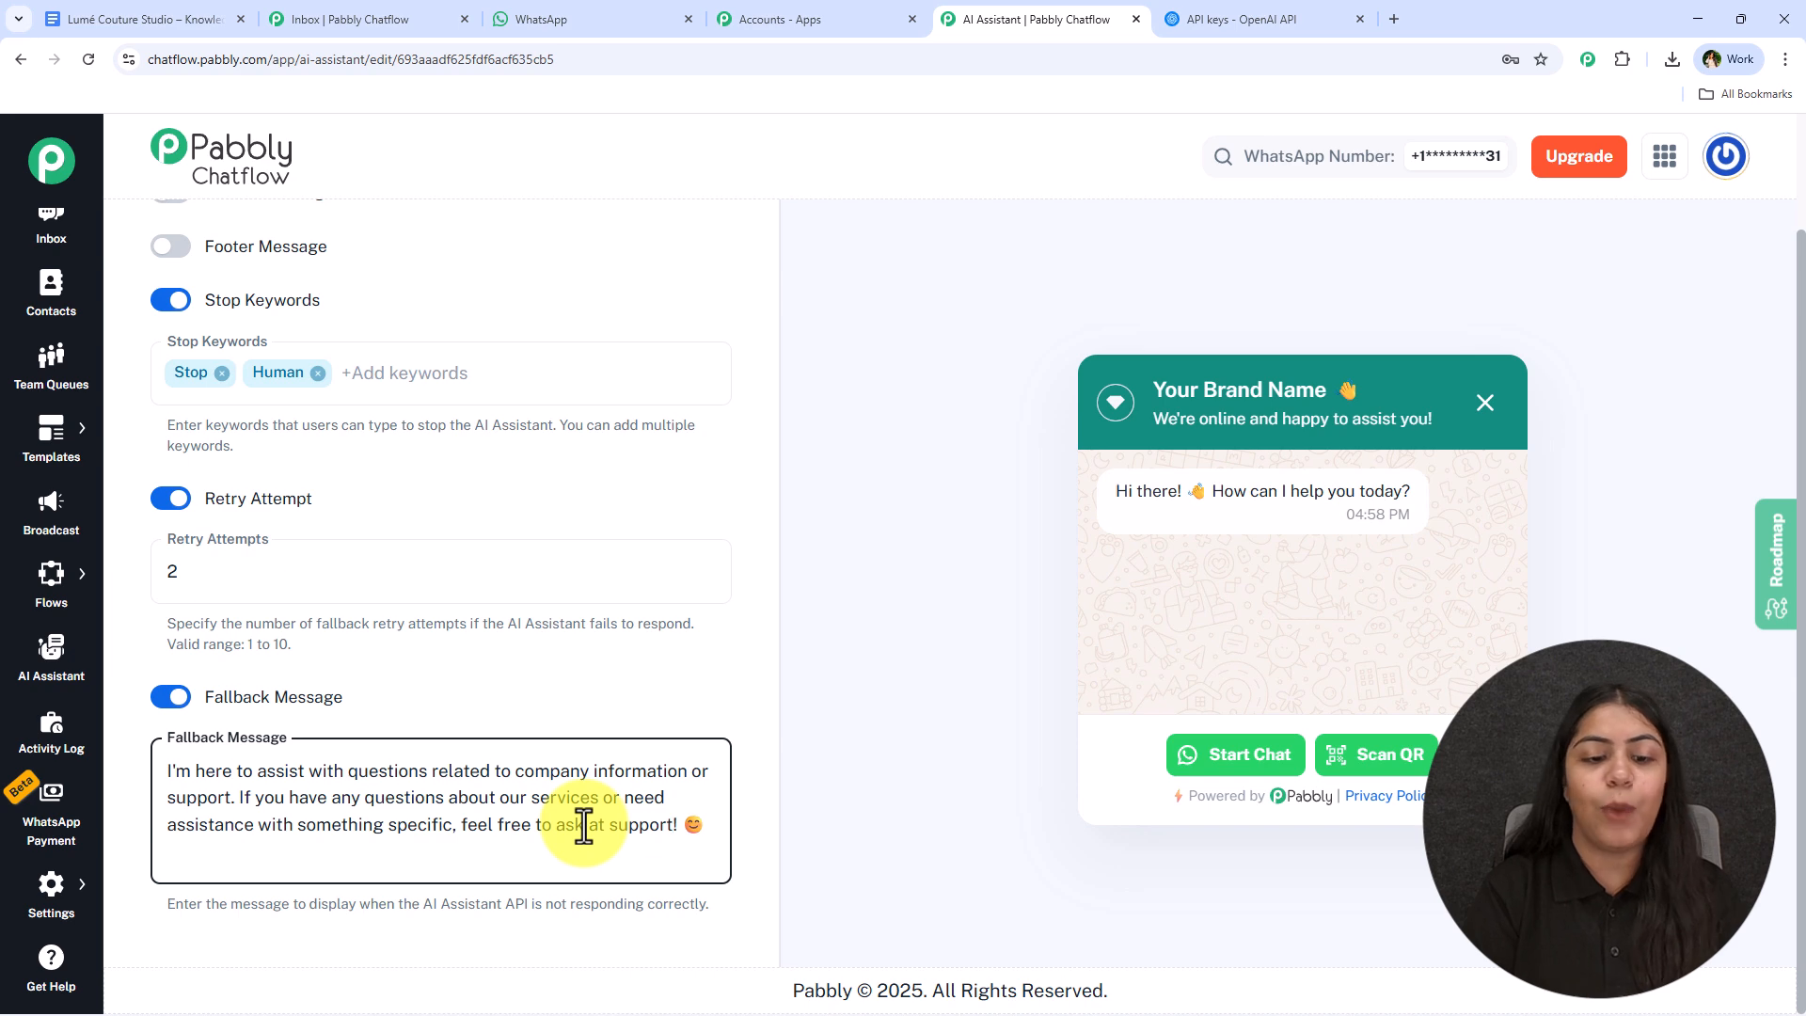
pyautogui.write('at support@test.com')
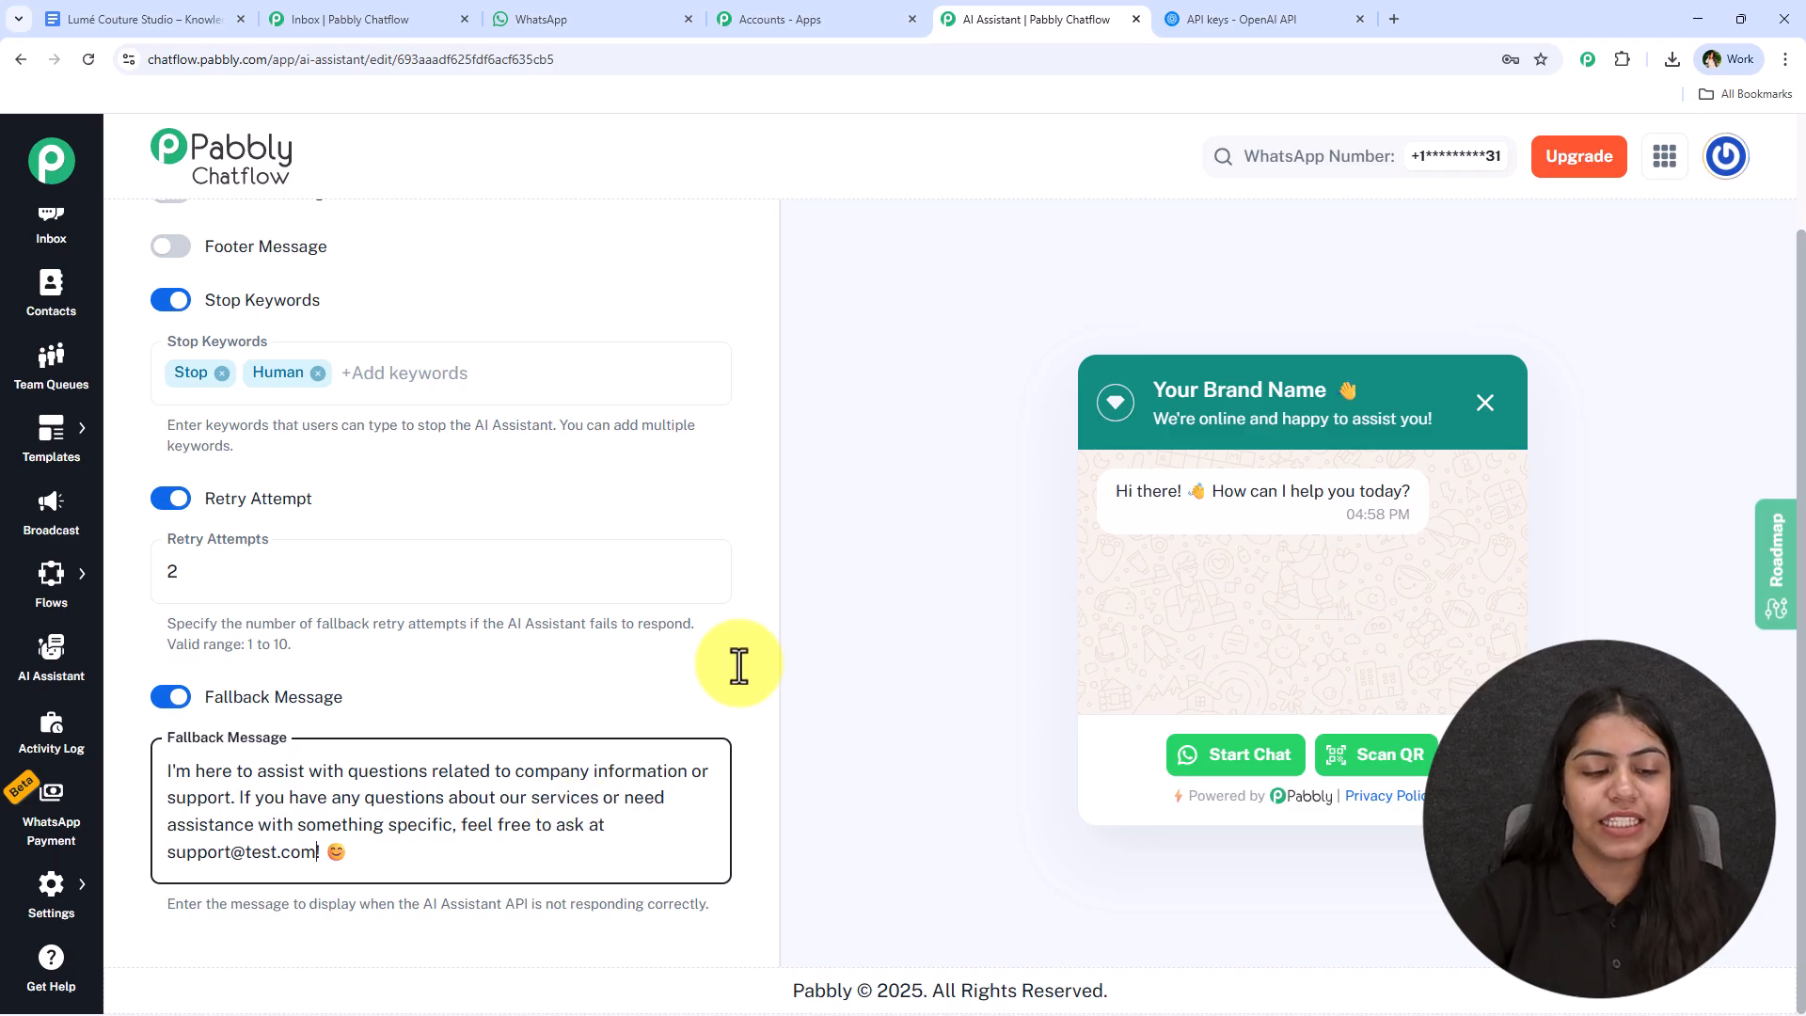
pyautogui.click(432, 673)
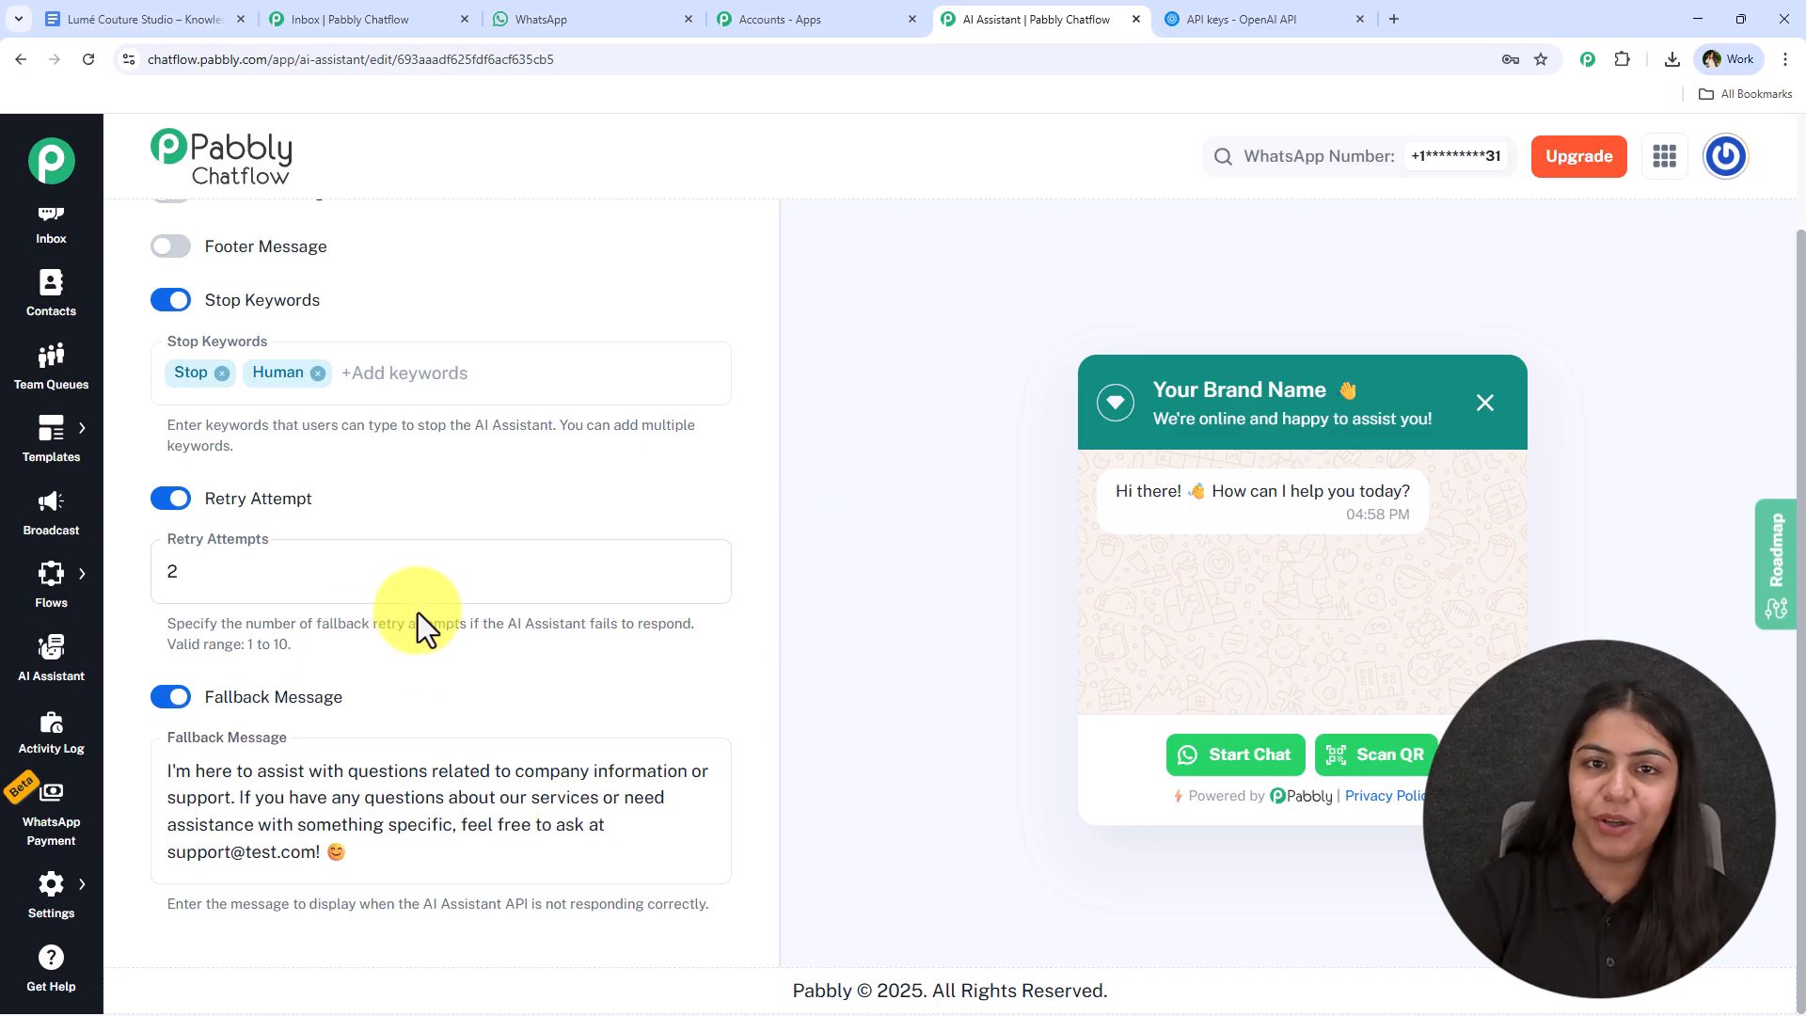
# Step: Open the assistant's Knowledge Source settings and accept the browser's offer to update the saved OpenAI password
pyautogui.scroll(12, 483, 719)
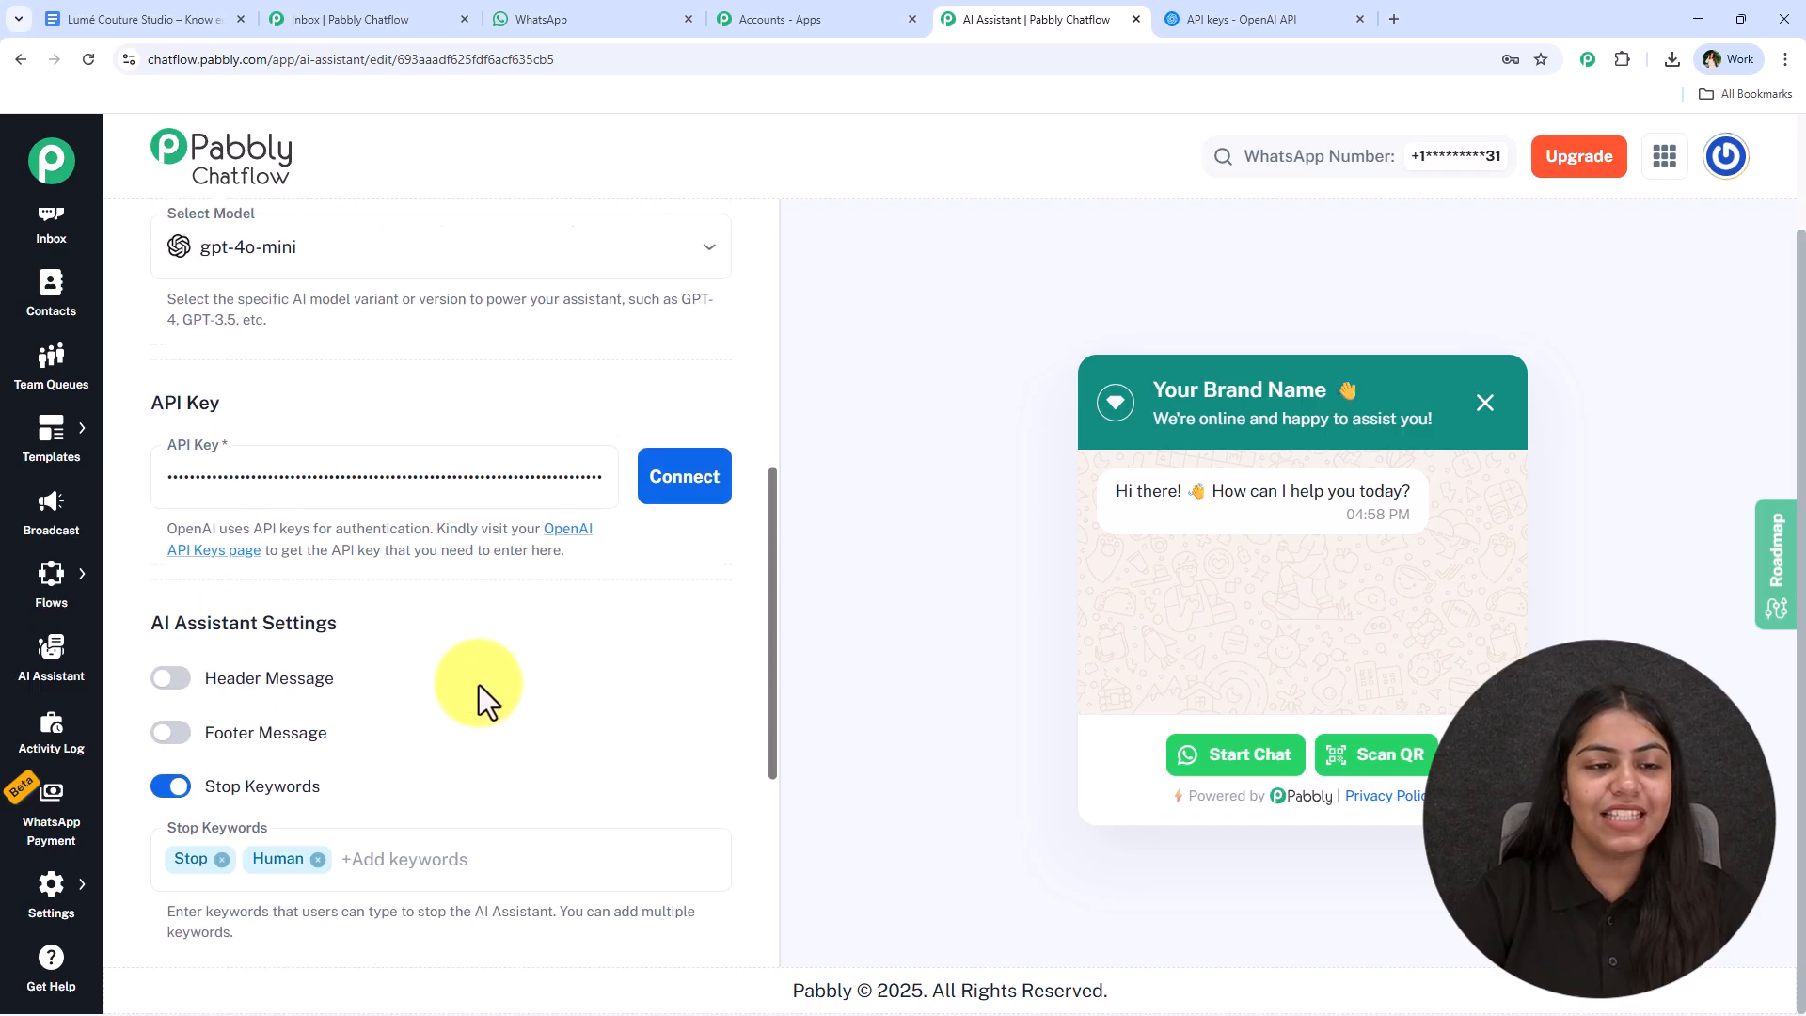
pyautogui.scroll(5, 463, 675)
pyautogui.click(455, 246)
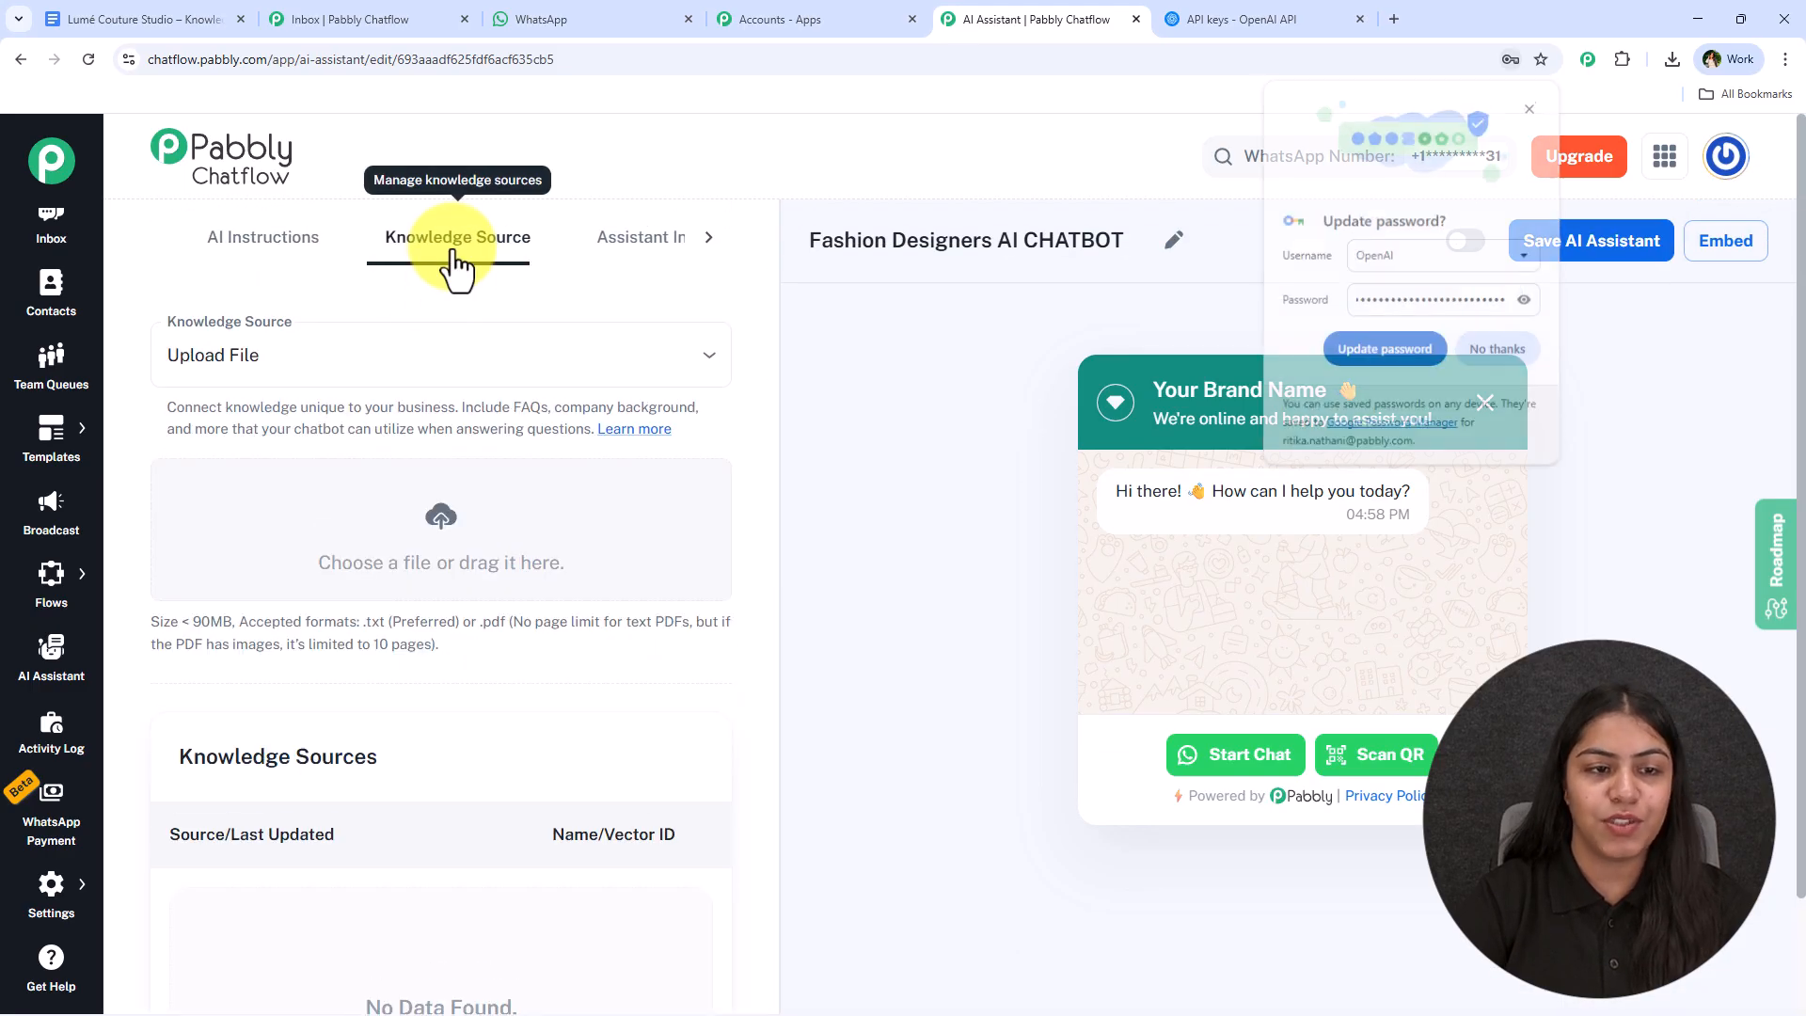
pyautogui.click(1382, 350)
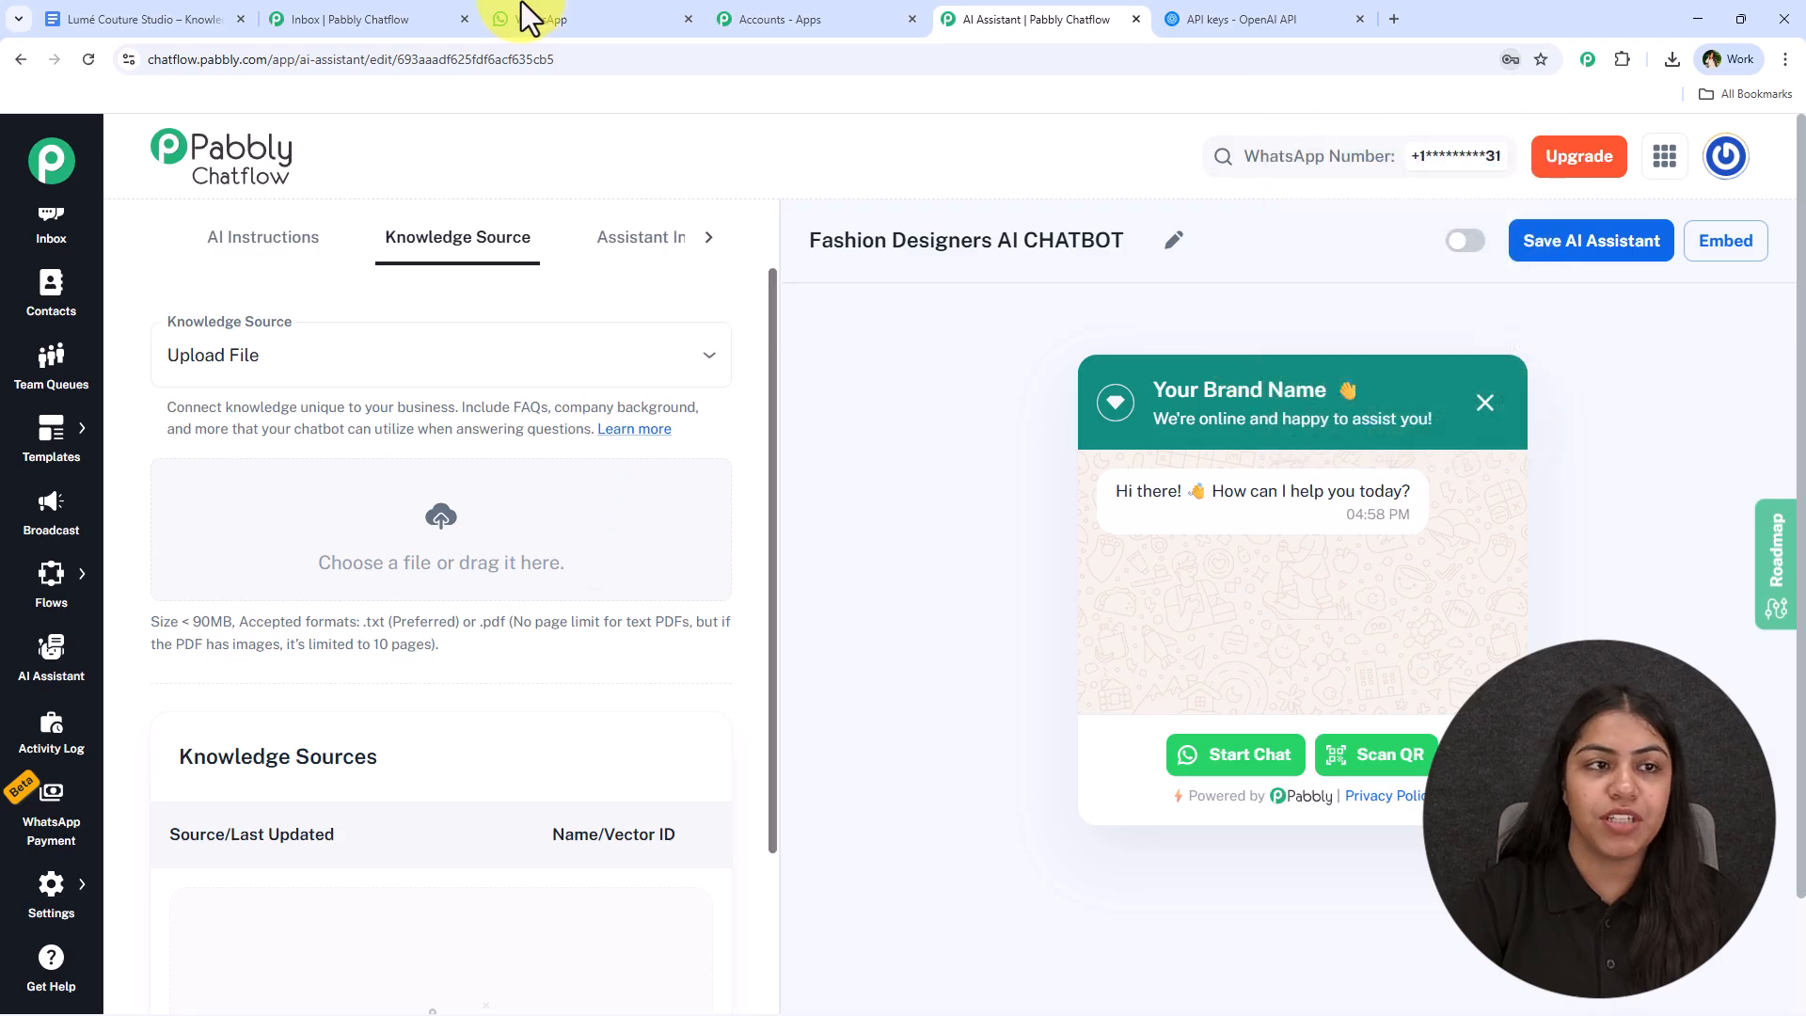
# Step: View the Lumé Couture Studio knowledge base in Google Docs and the assistant's earlier replies in WhatsApp
pyautogui.click(218, 13)
pyautogui.middleClick(502, 515)
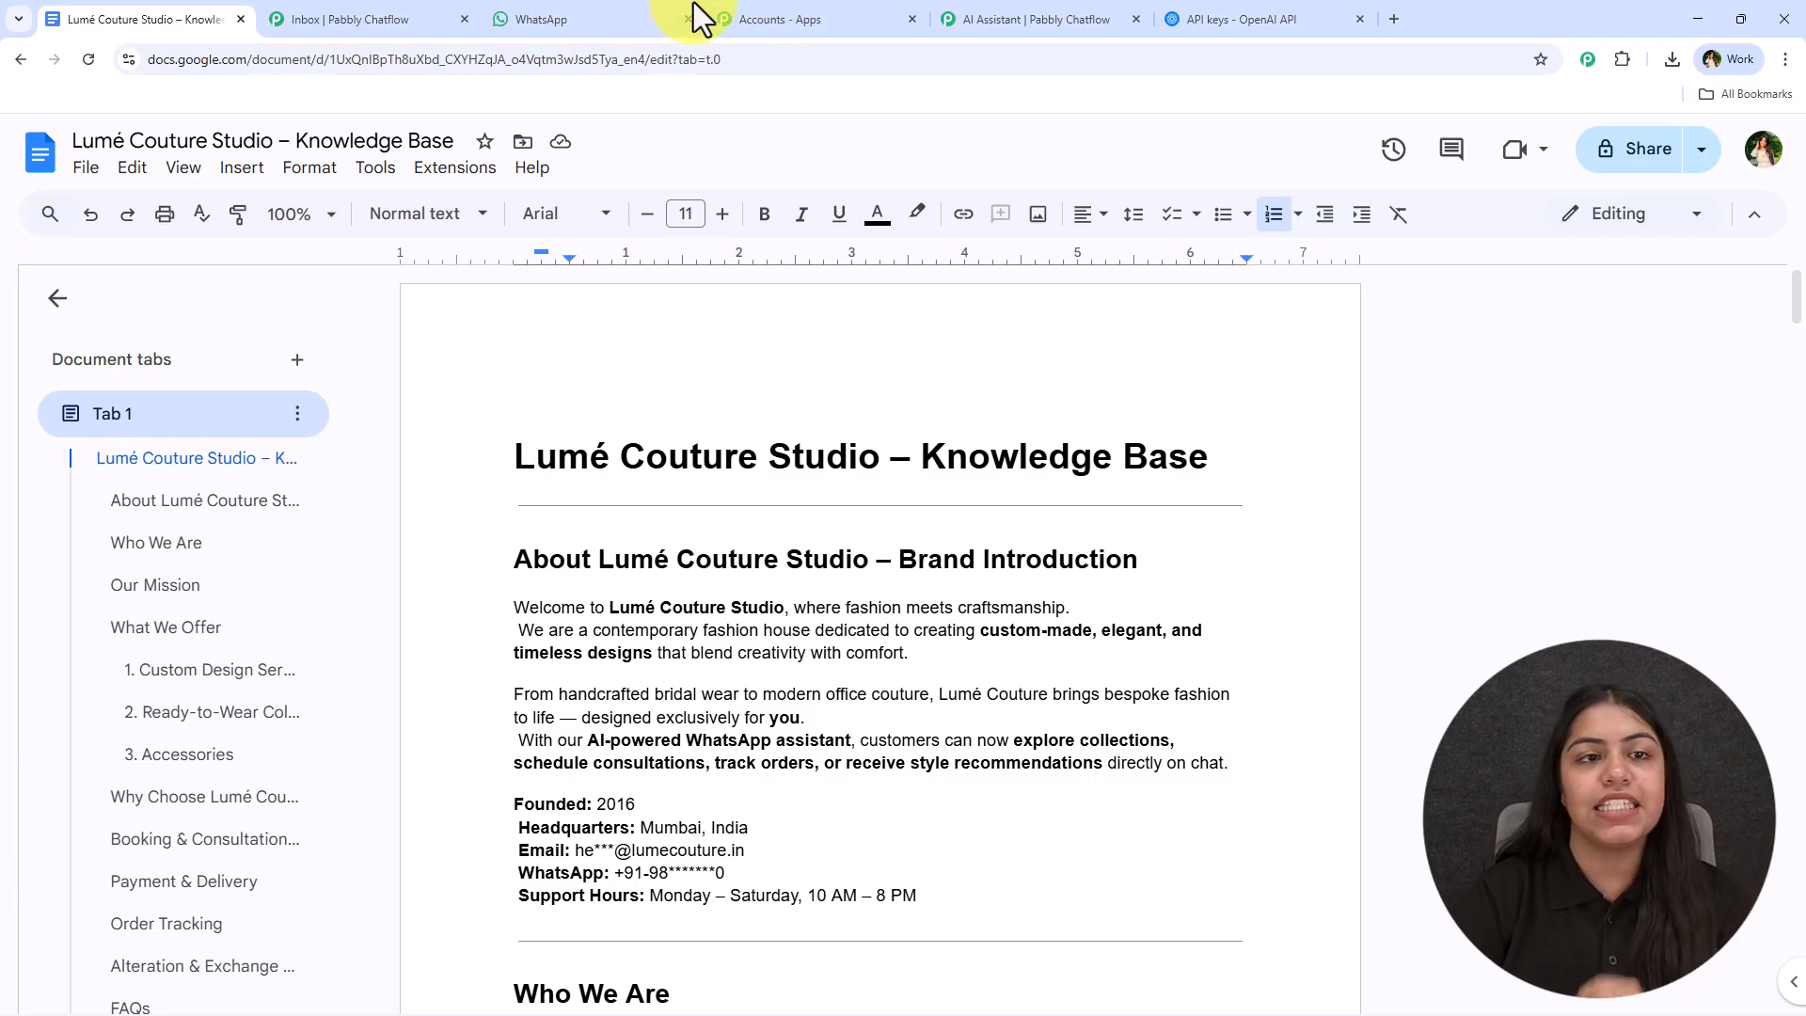
pyautogui.click(649, 18)
pyautogui.scroll(-5, 928, 726)
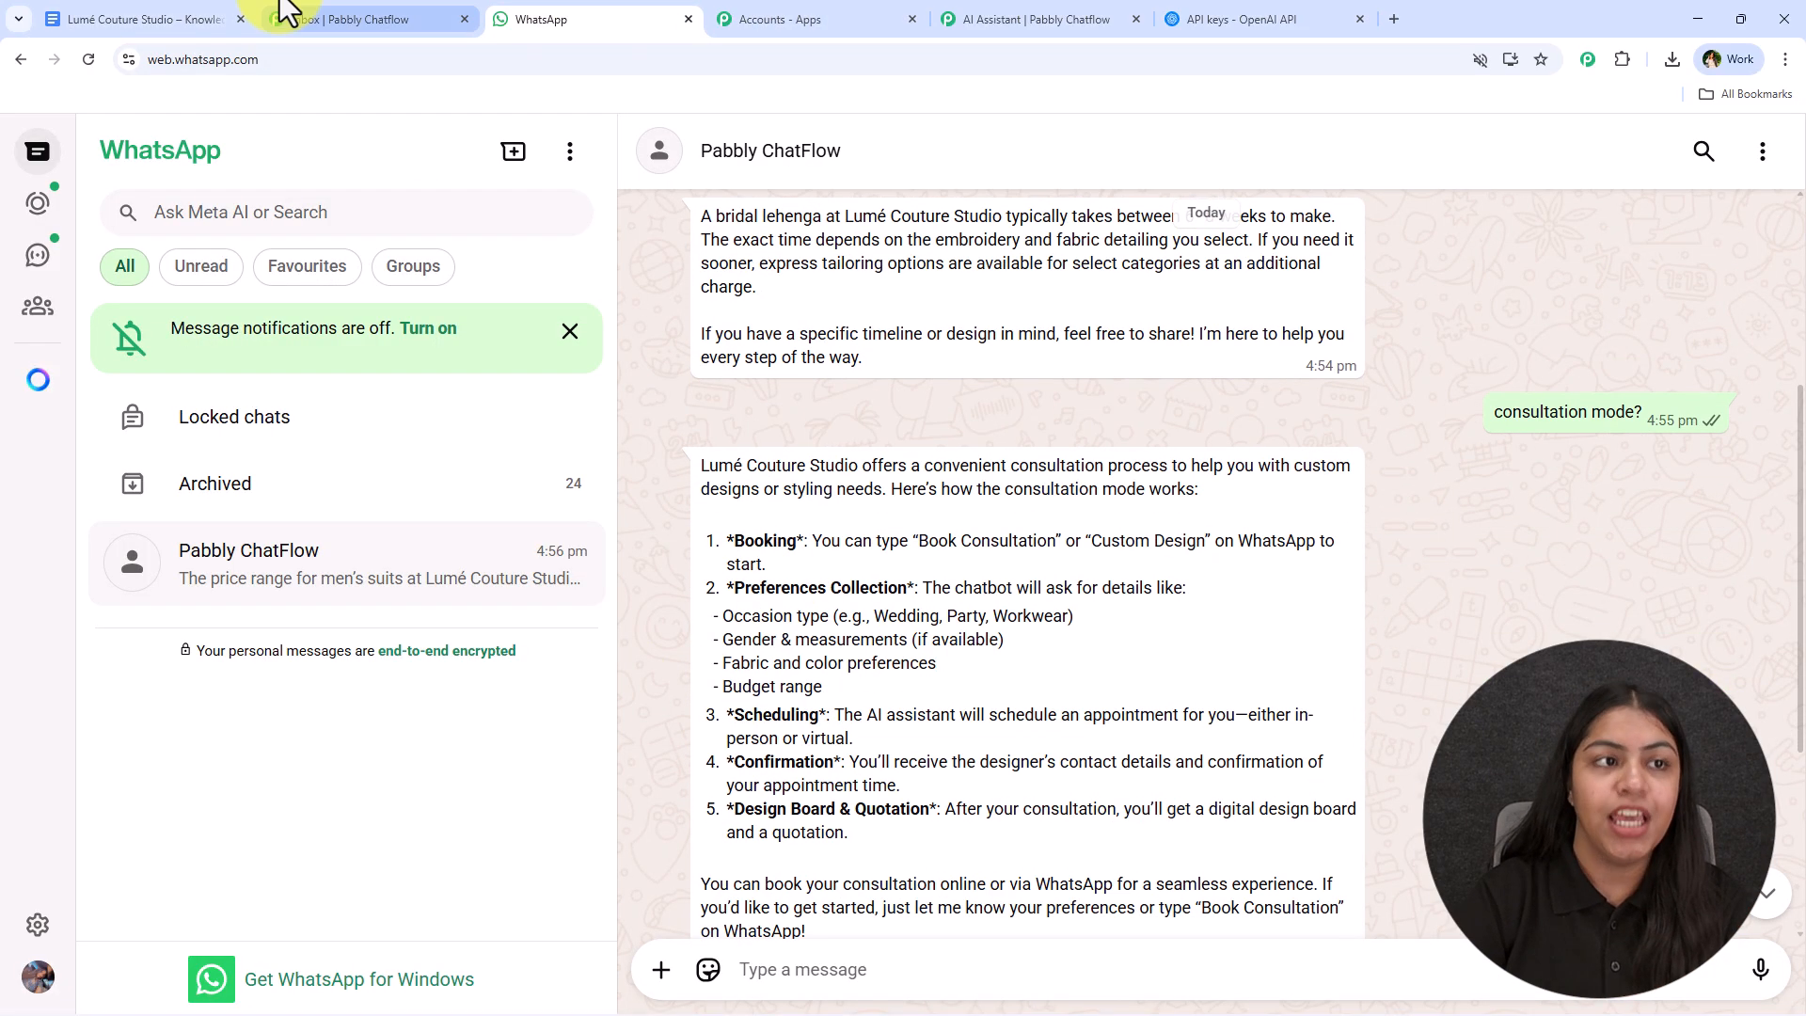
# Step: Return to the knowledge base document and review its brand introduction, mission, custom design pricing, collections and accessories sections
pyautogui.click(146, 18)
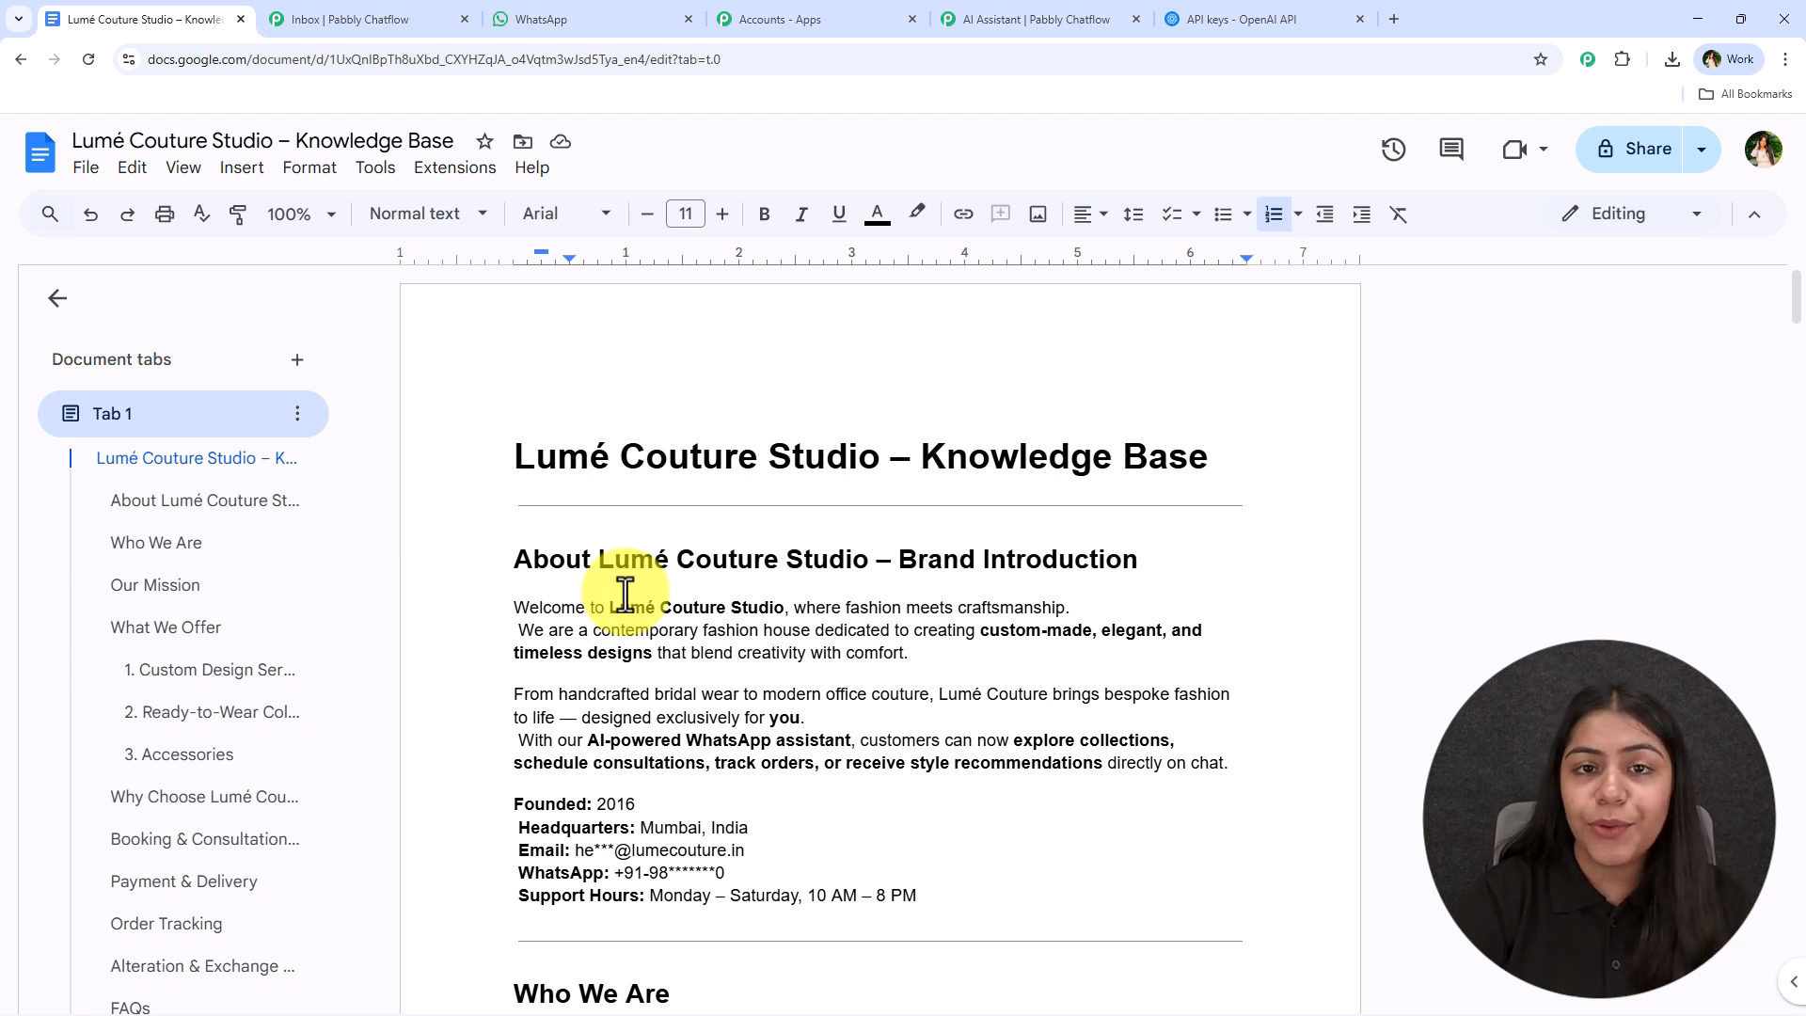
pyautogui.moveTo(498, 558); pyautogui.dragTo(1146, 556)
pyautogui.click(1146, 556)
pyautogui.scroll(-7, 787, 665)
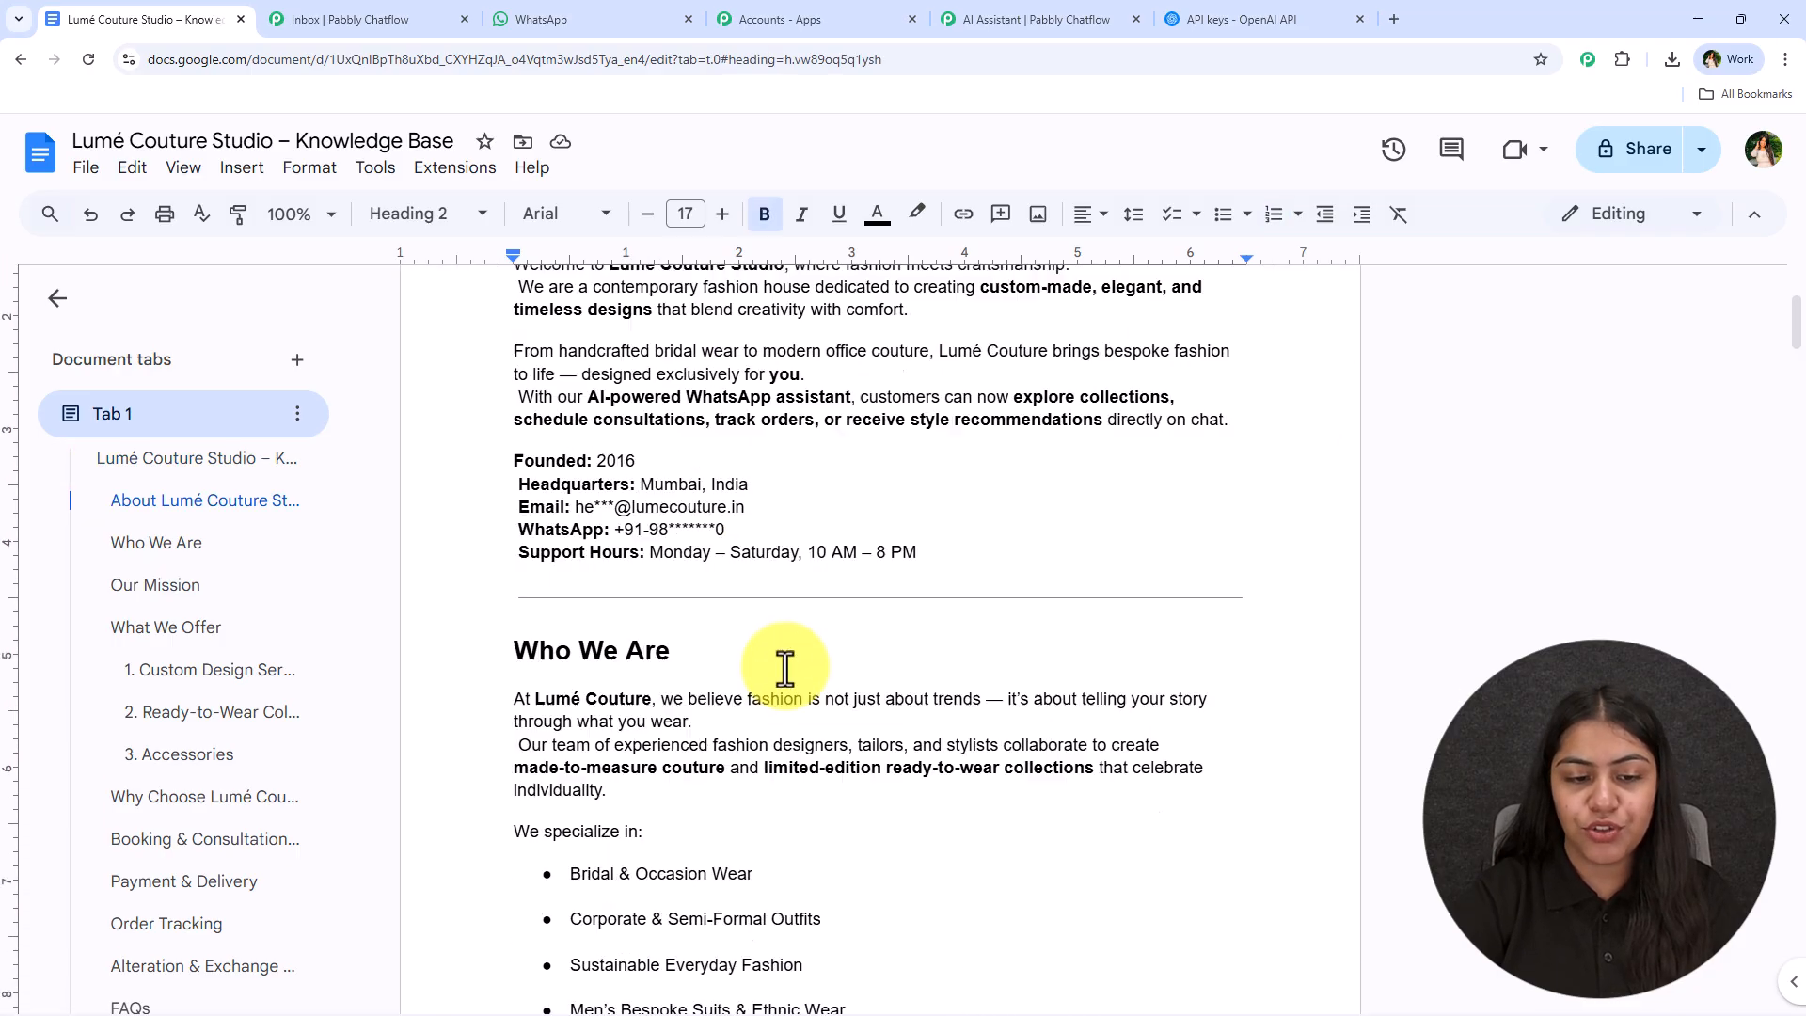
pyautogui.scroll(-8, 536, 484)
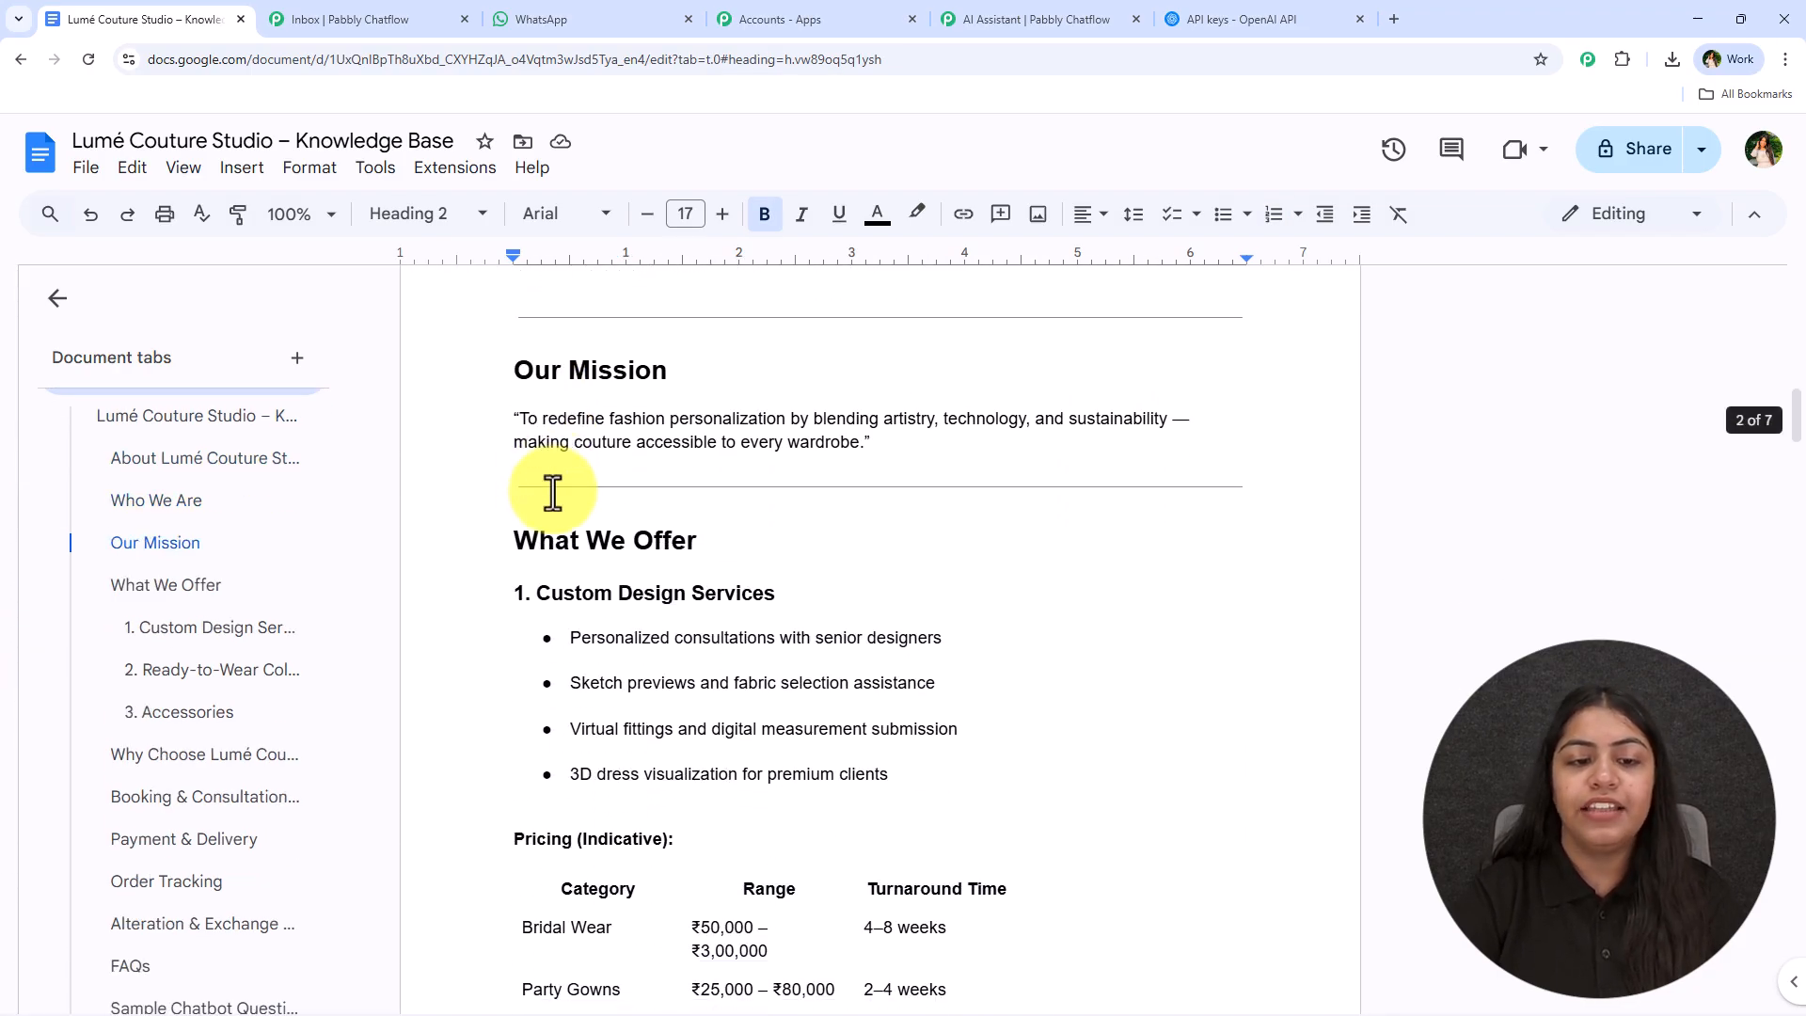
pyautogui.scroll(-5, 569, 574)
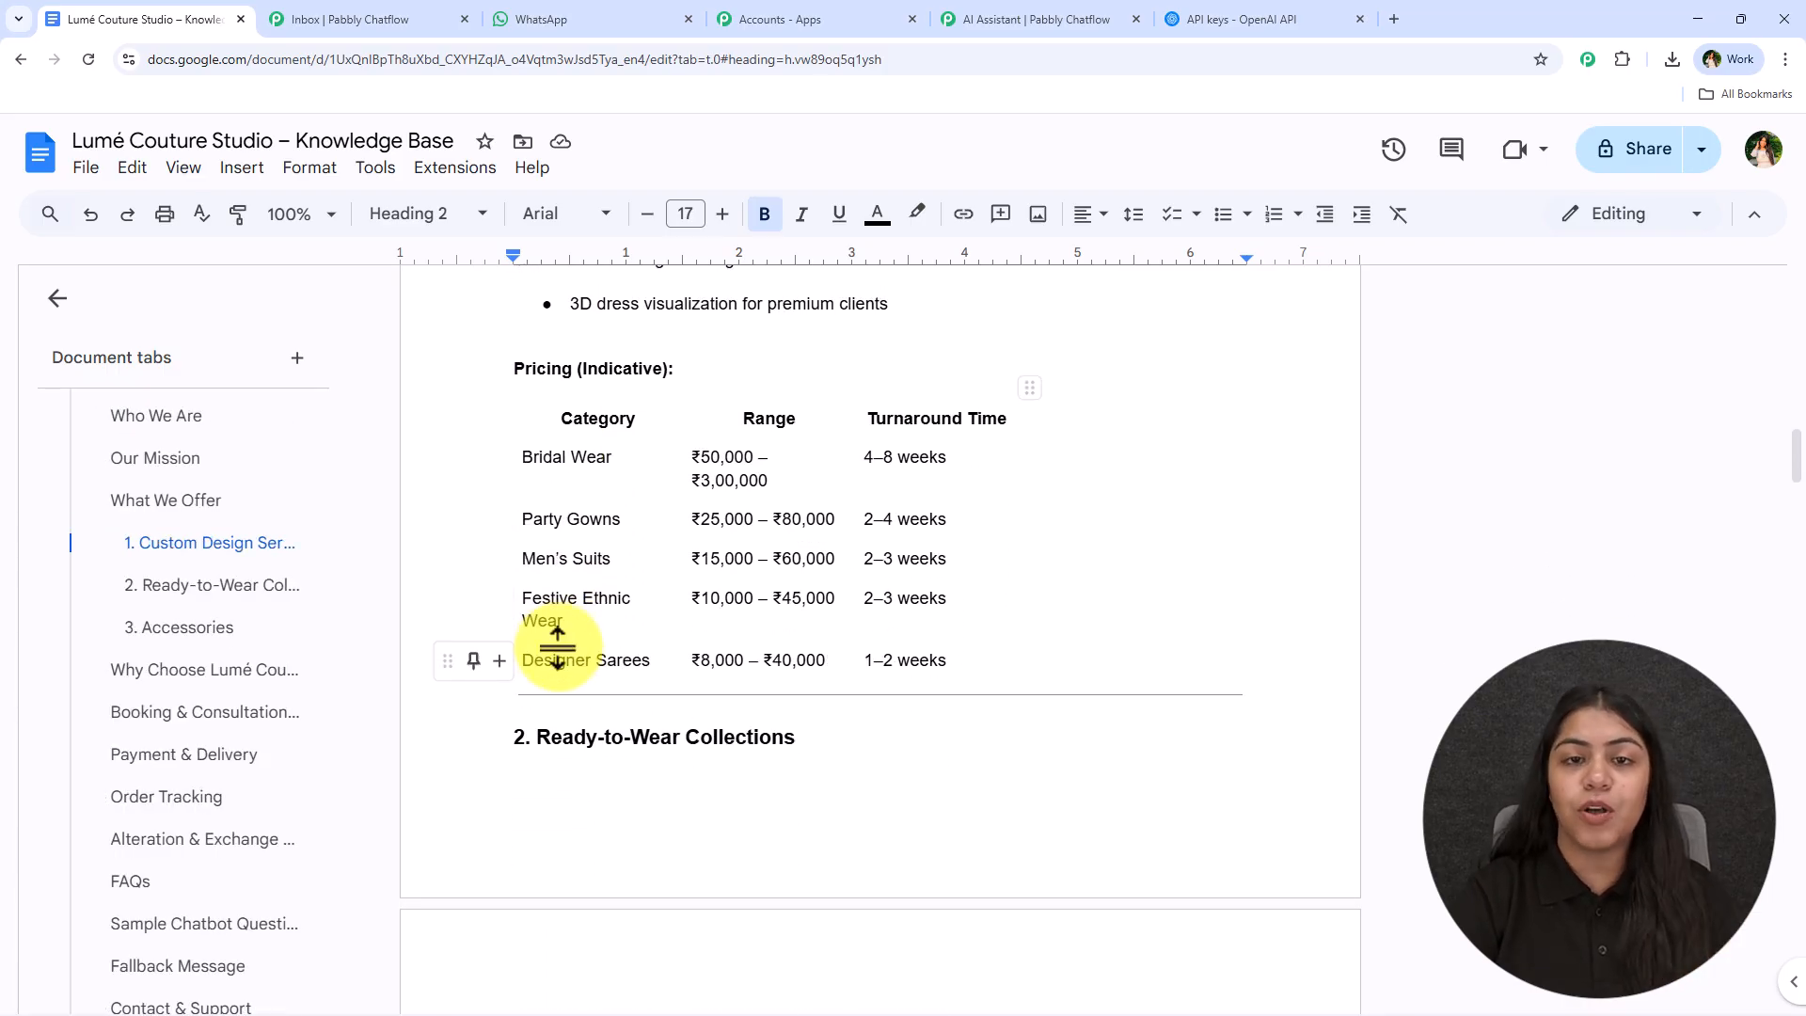
pyautogui.scroll(-3, 903, 470)
pyautogui.scroll(-2, 926, 487)
pyautogui.scroll(-6, 729, 477)
pyautogui.scroll(-2, 726, 403)
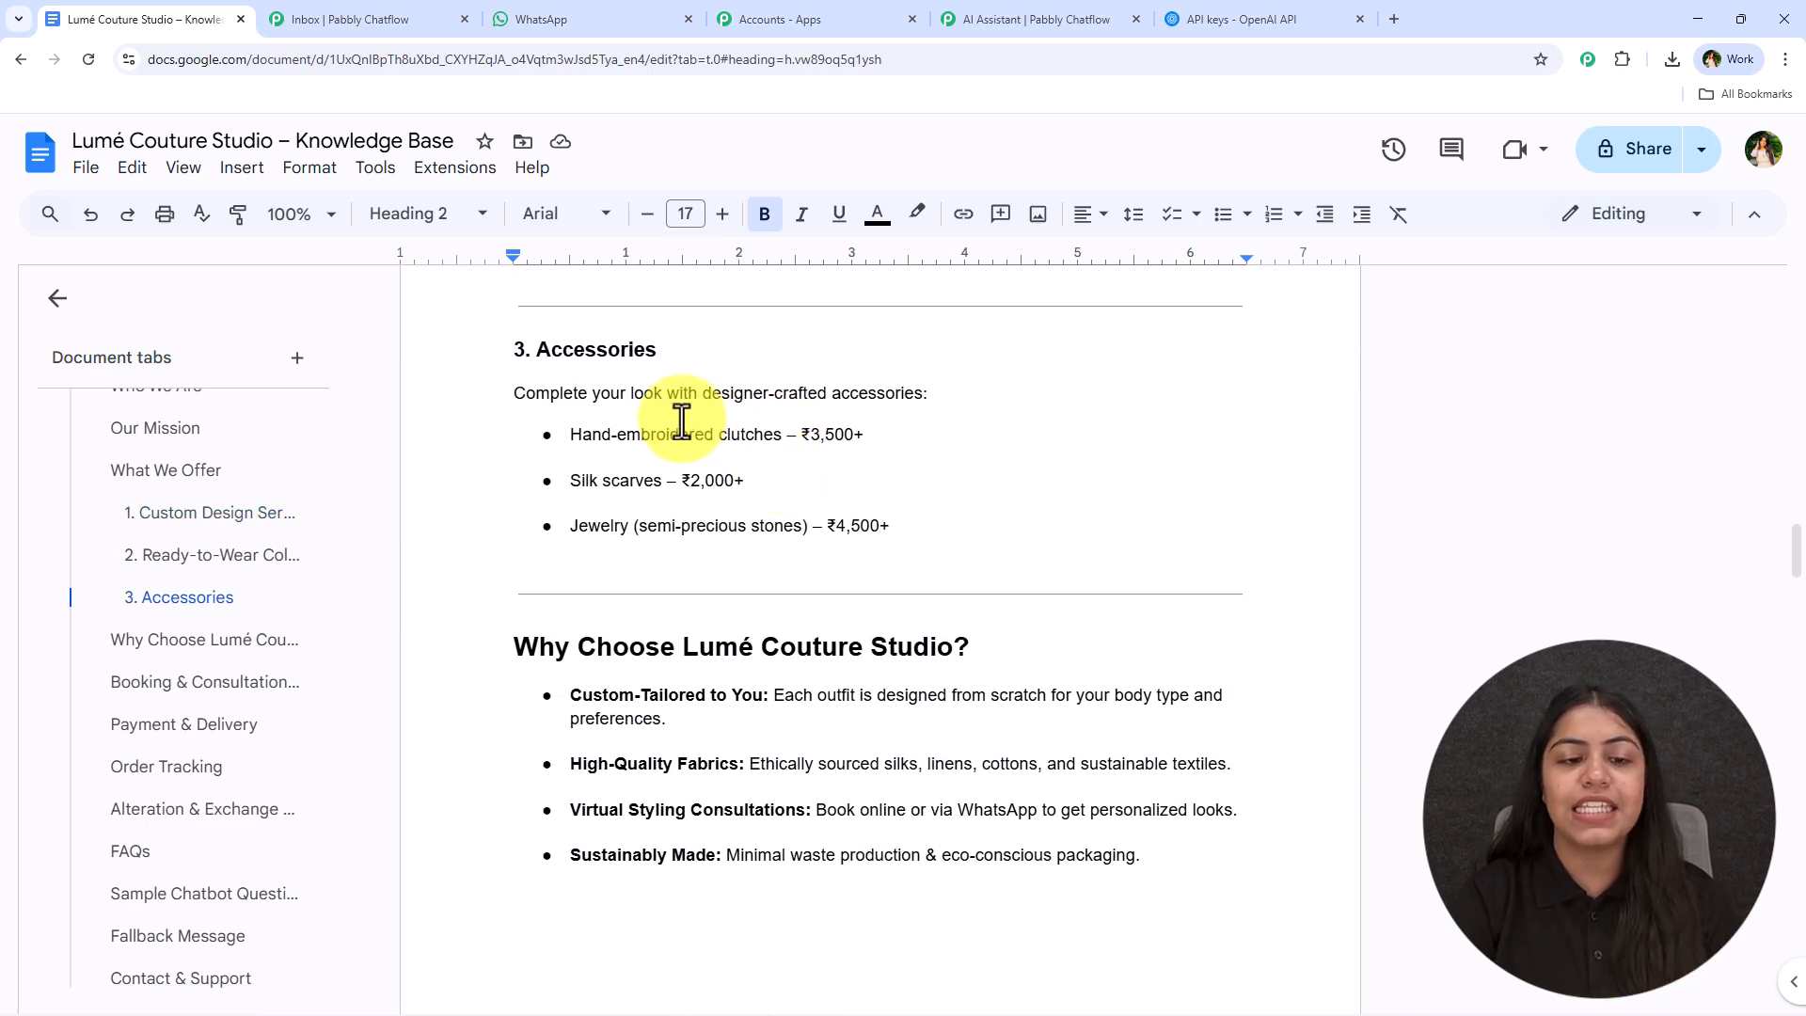
# Step: Review the knowledge base's sections from the reasons to choose the studio through booking, payment, policies and FAQs to contact details
pyautogui.scroll(-2, 536, 504)
pyautogui.scroll(-7, 517, 546)
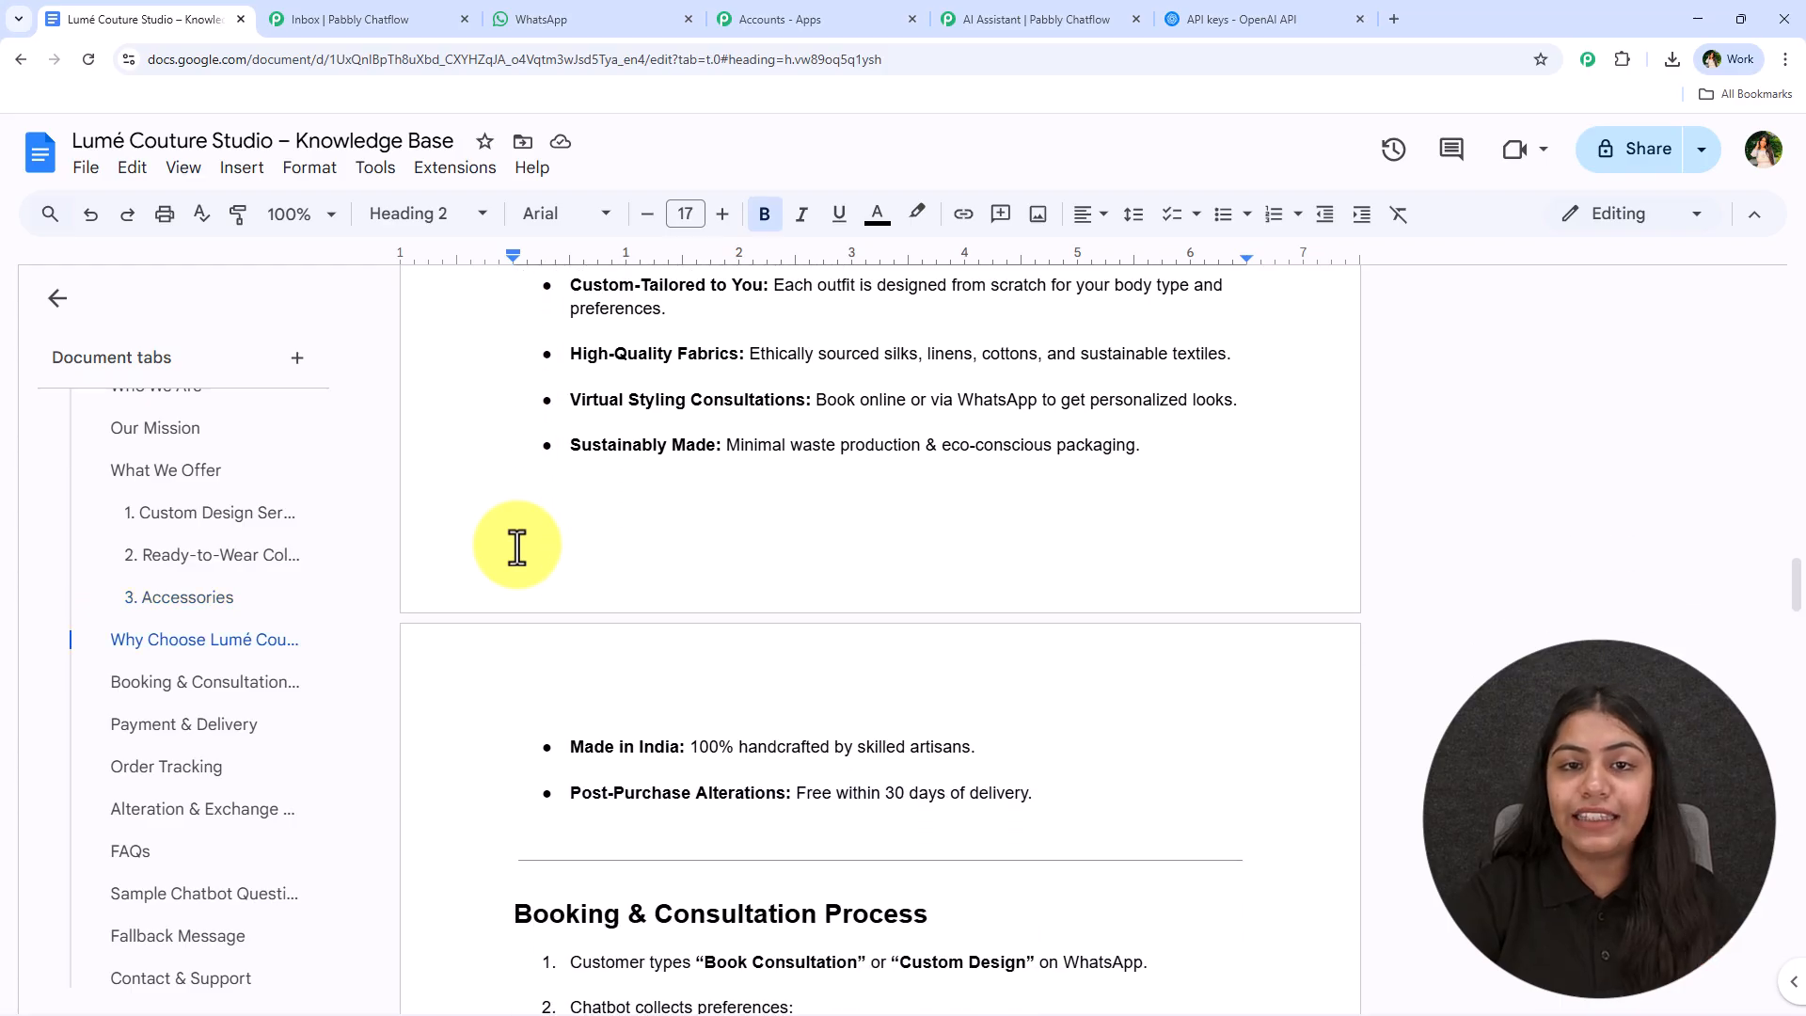
pyautogui.scroll(-2, 518, 548)
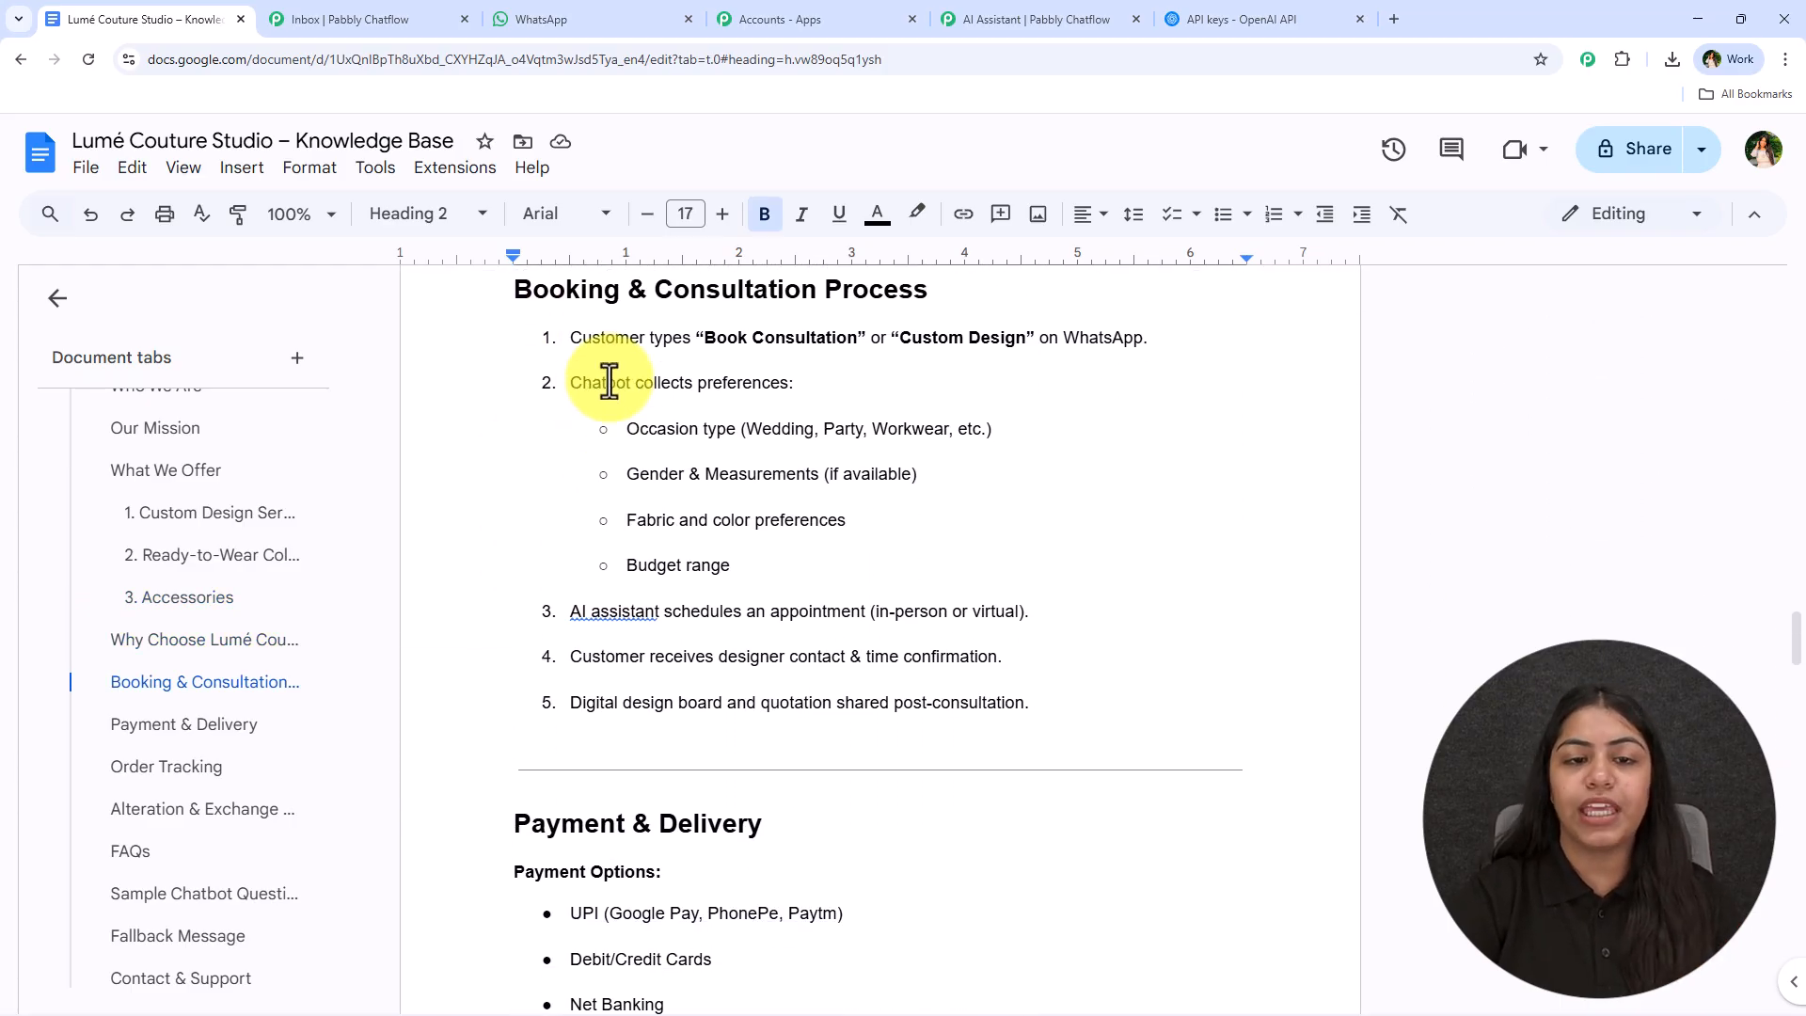
pyautogui.scroll(-10, 919, 488)
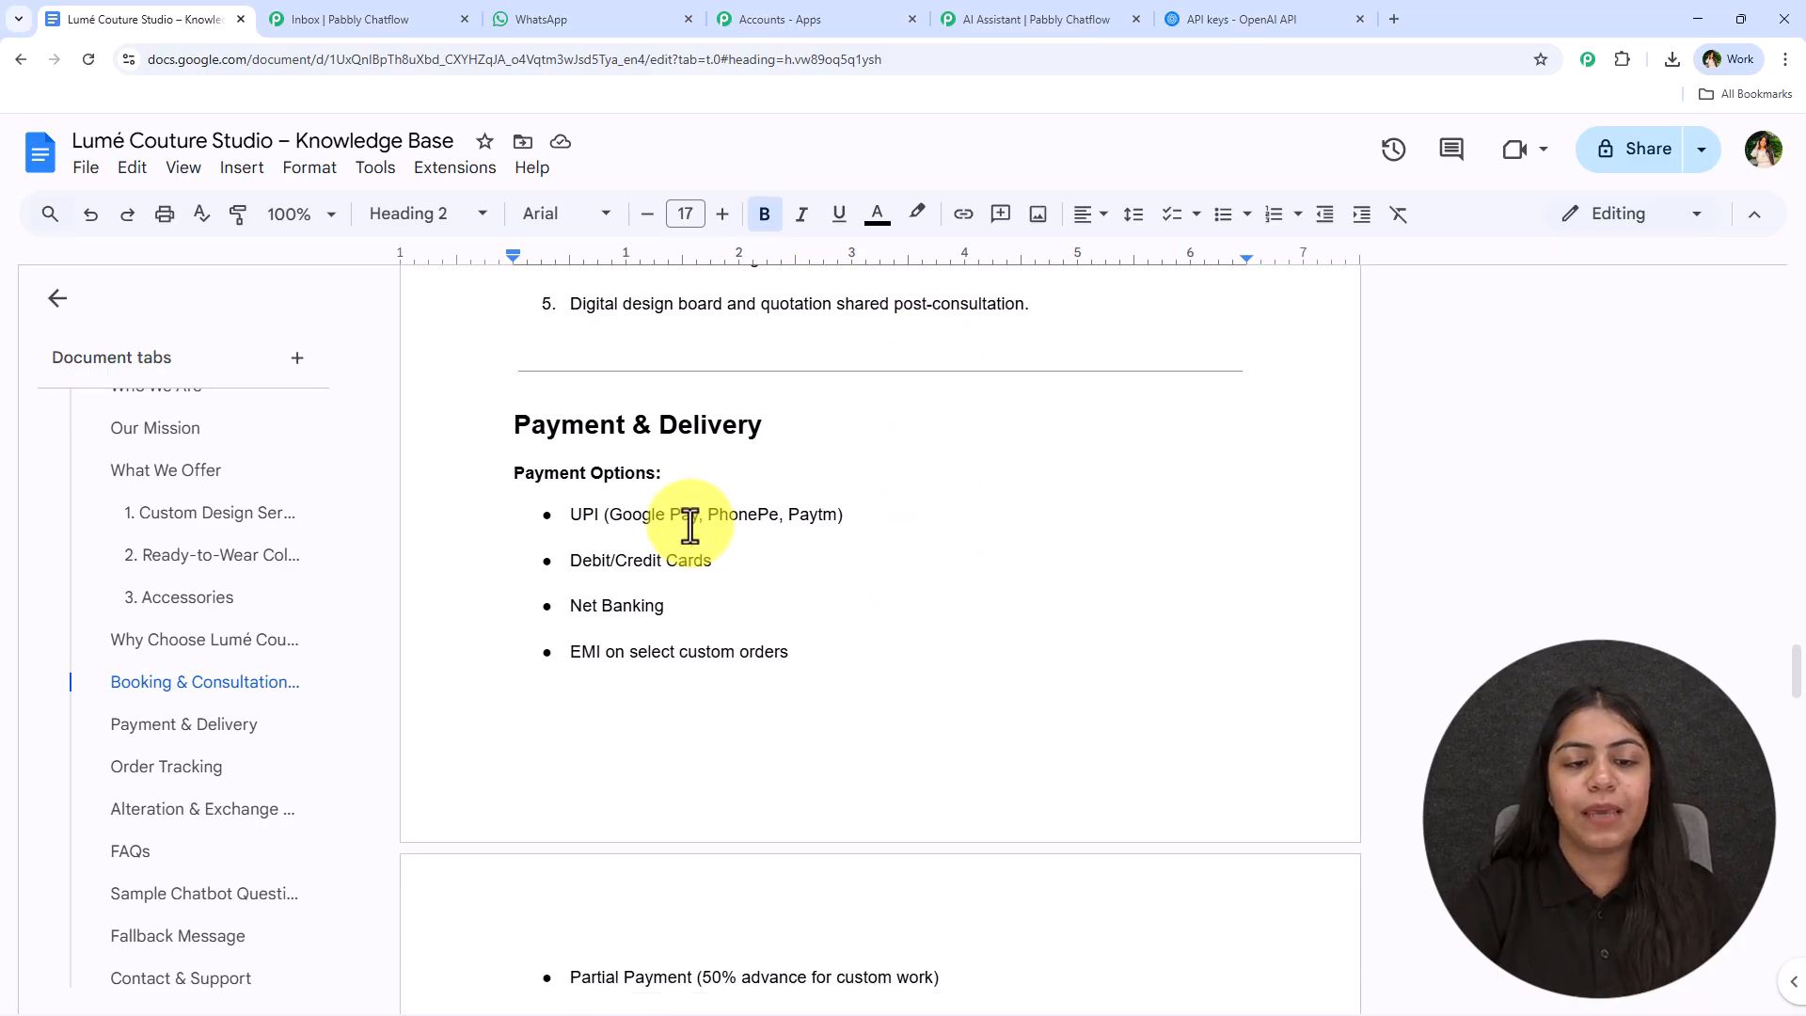
pyautogui.scroll(-4, 802, 493)
pyautogui.scroll(-4, 887, 436)
pyautogui.scroll(-2, 887, 436)
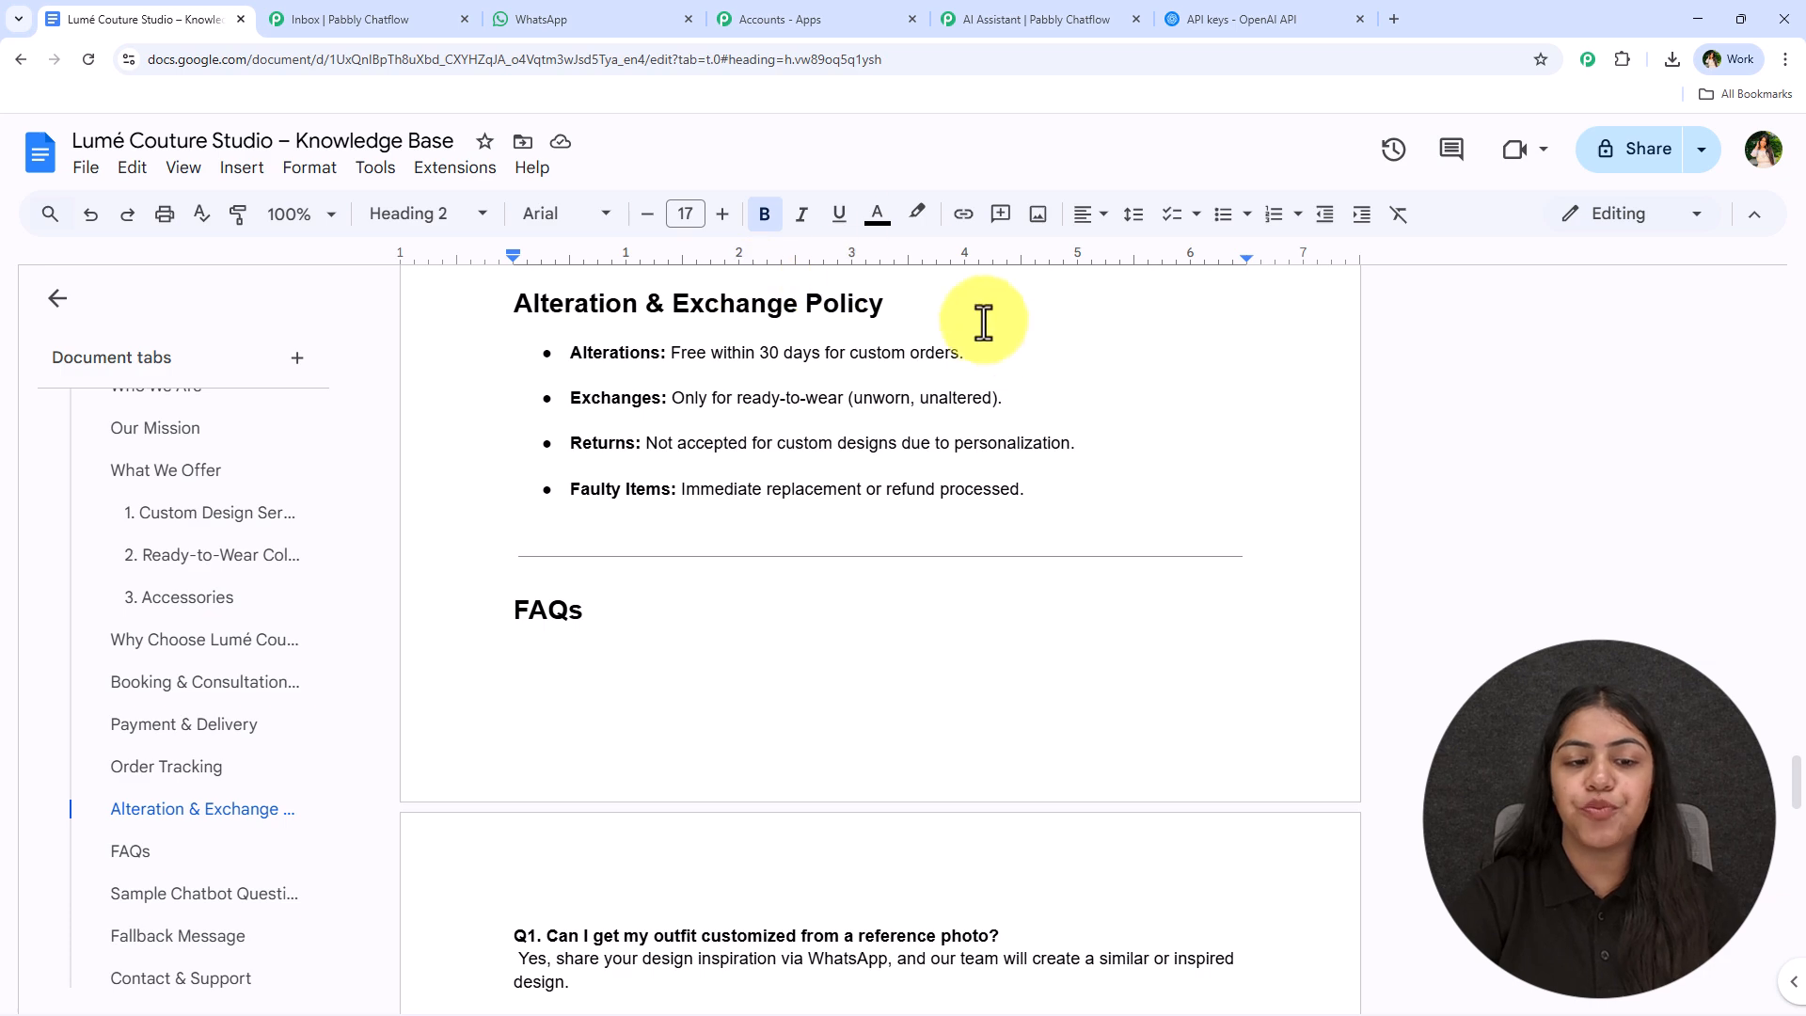
pyautogui.scroll(-1, 969, 377)
pyautogui.scroll(-4, 981, 442)
pyautogui.scroll(-3, 645, 467)
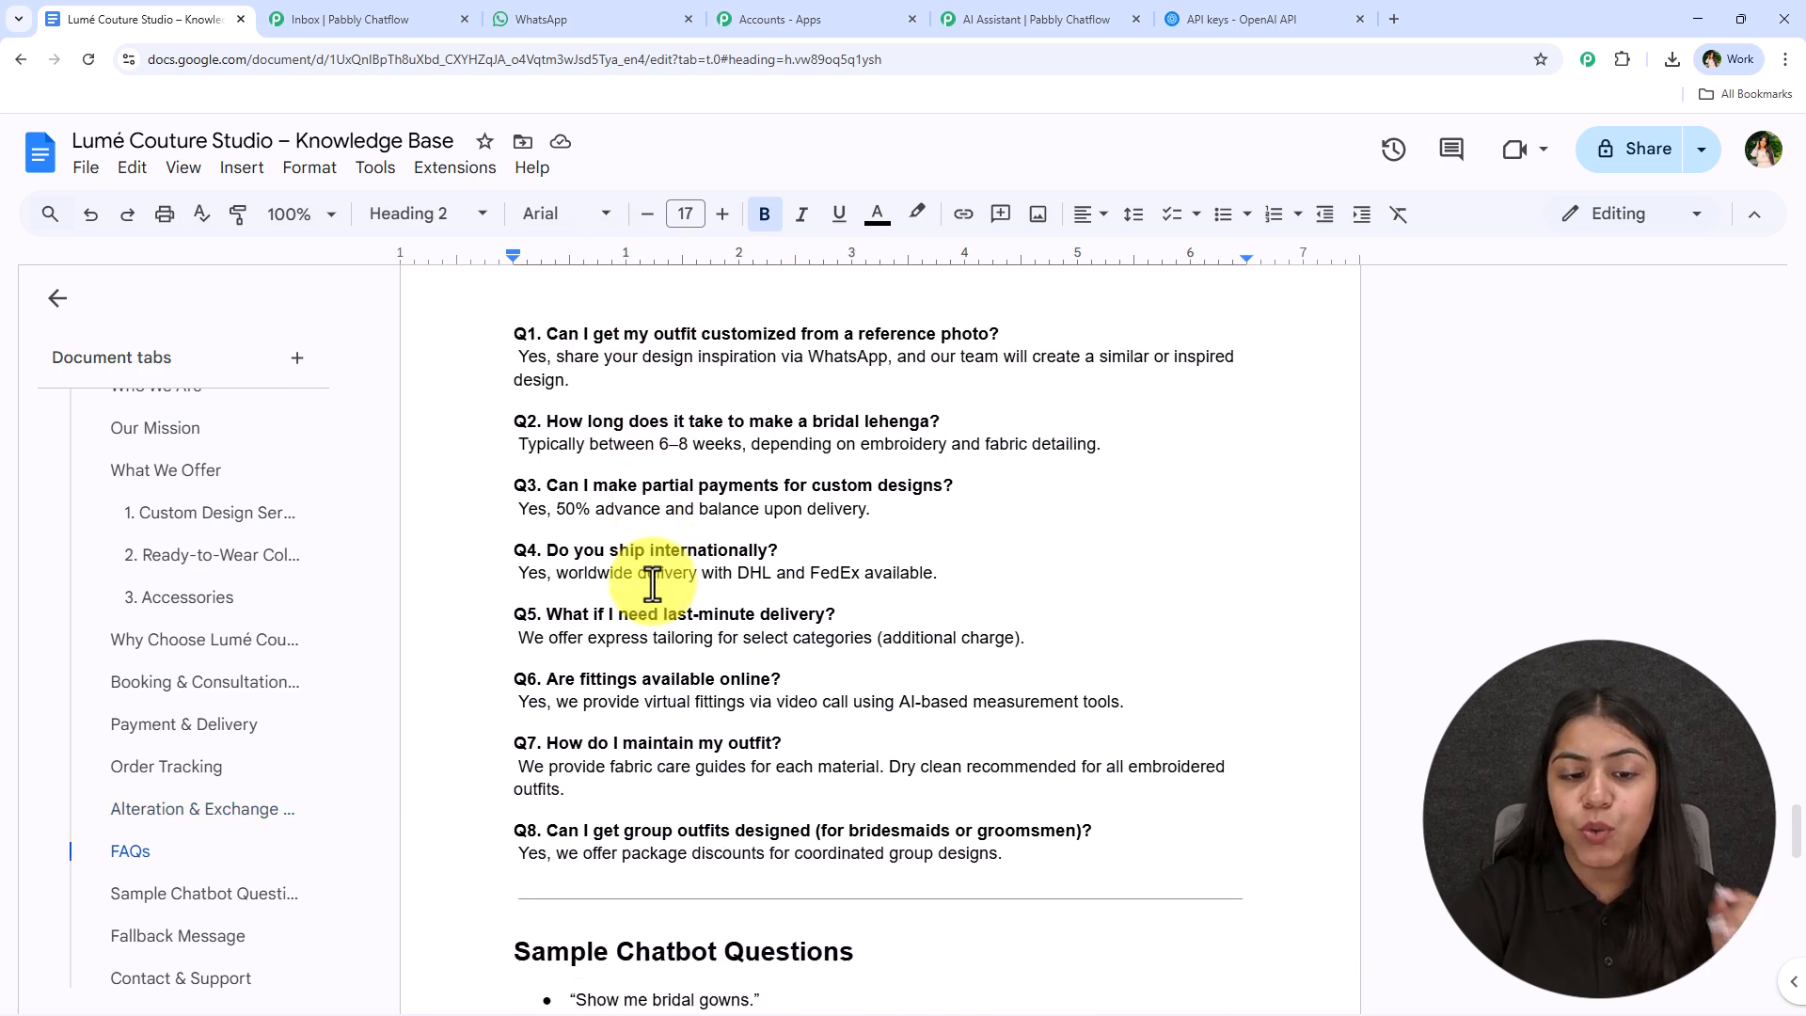
pyautogui.scroll(-14, 617, 612)
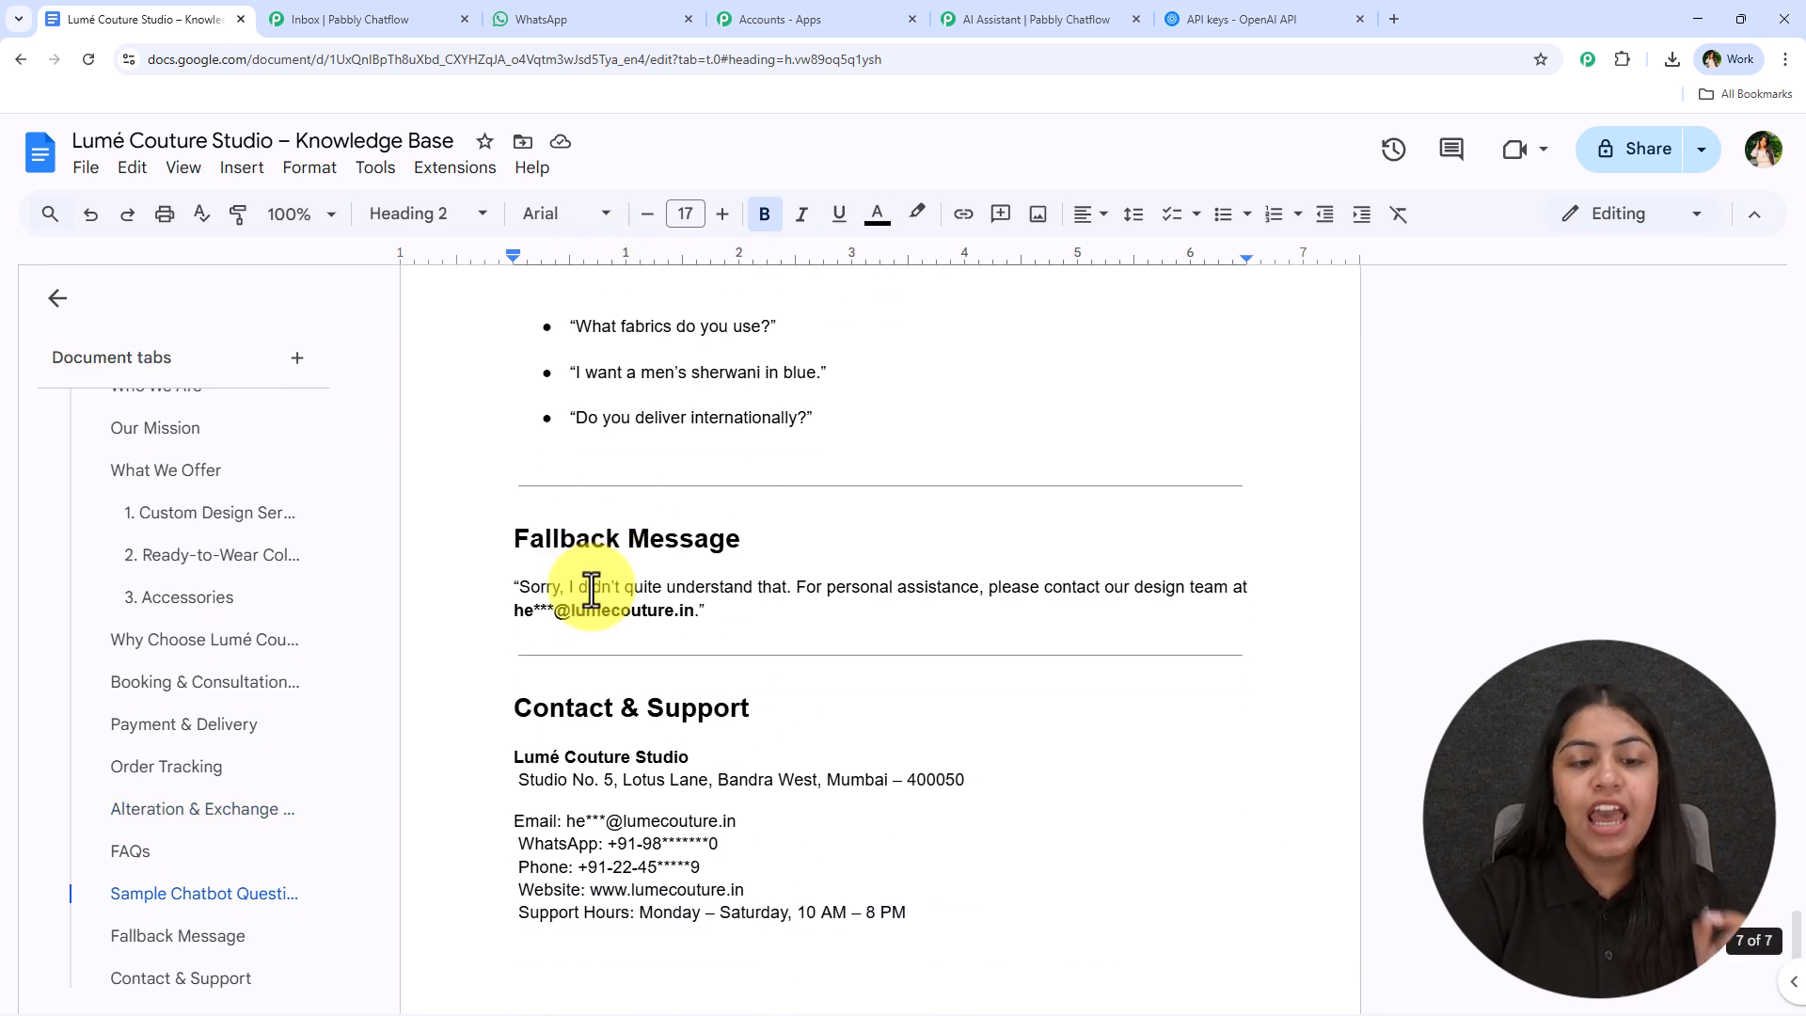
pyautogui.scroll(-2, 564, 620)
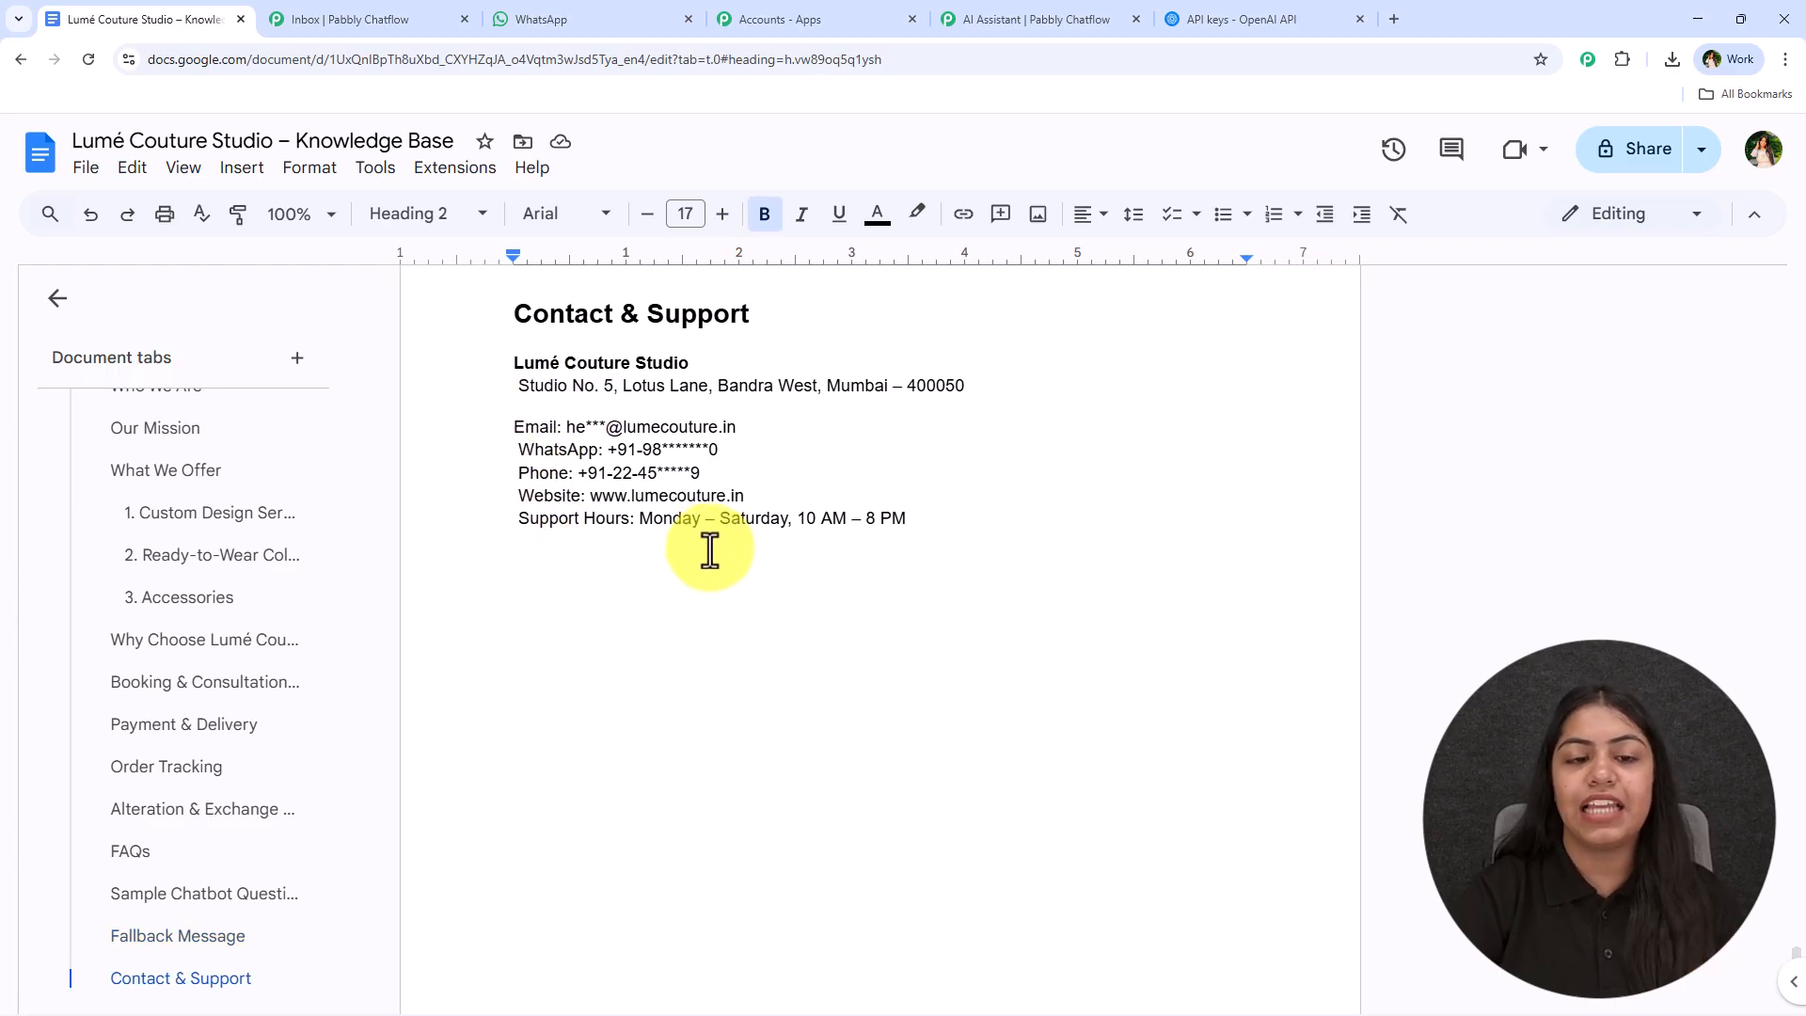
# Step: Download the Lumé Couture Studio knowledge base document as a Plain Text (.txt) file
pyautogui.middleClick(610, 755)
pyautogui.scroll(20, 643, 315)
pyautogui.middleClick(645, 325)
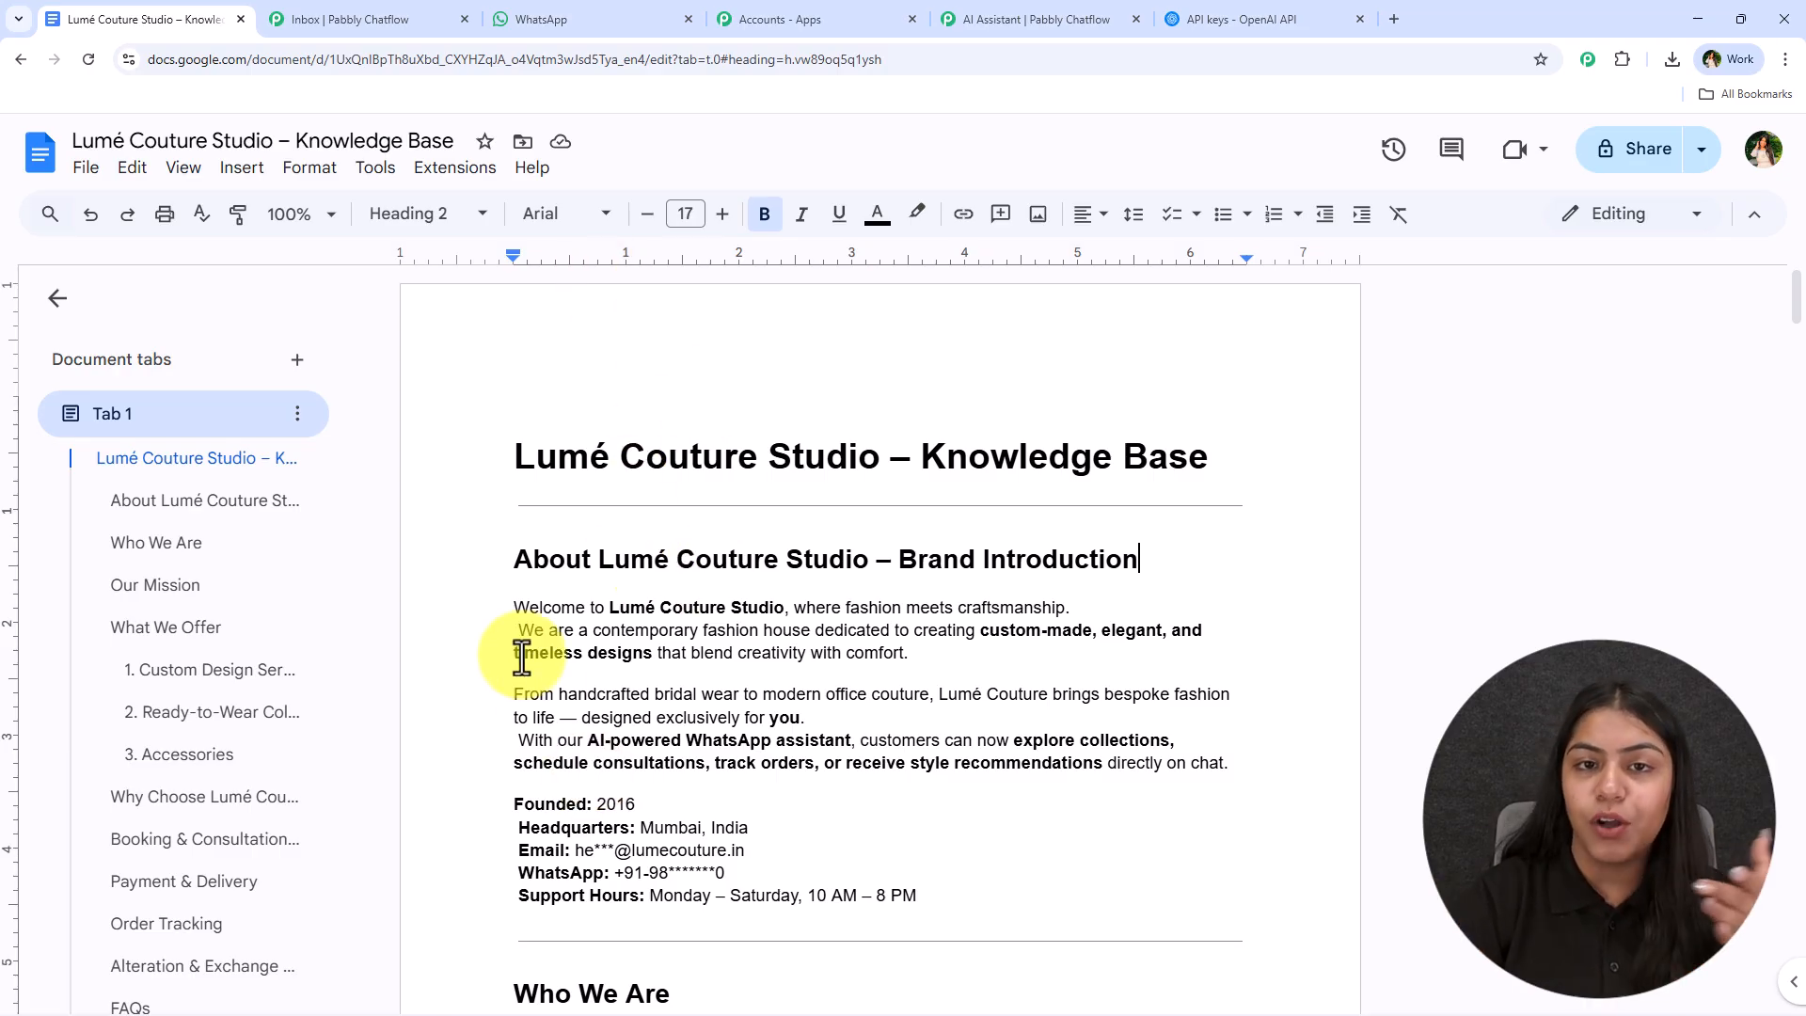
pyautogui.click(80, 178)
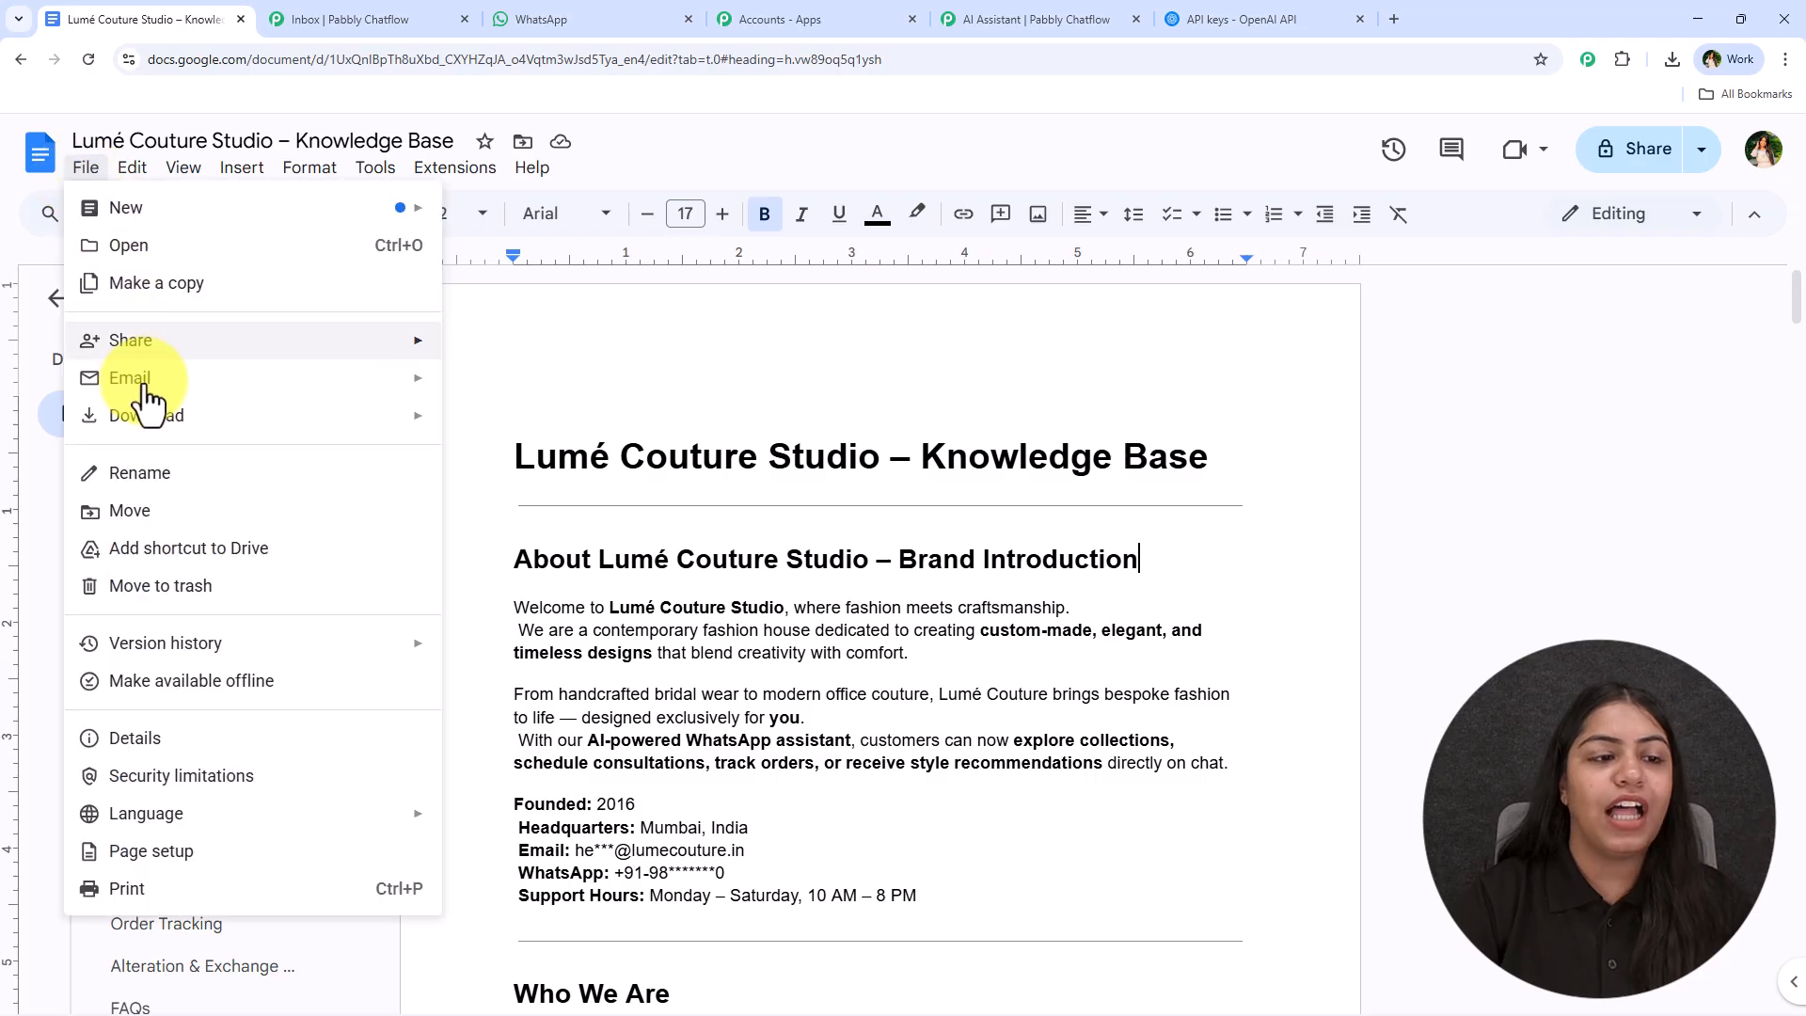
pyautogui.moveTo(151, 416)
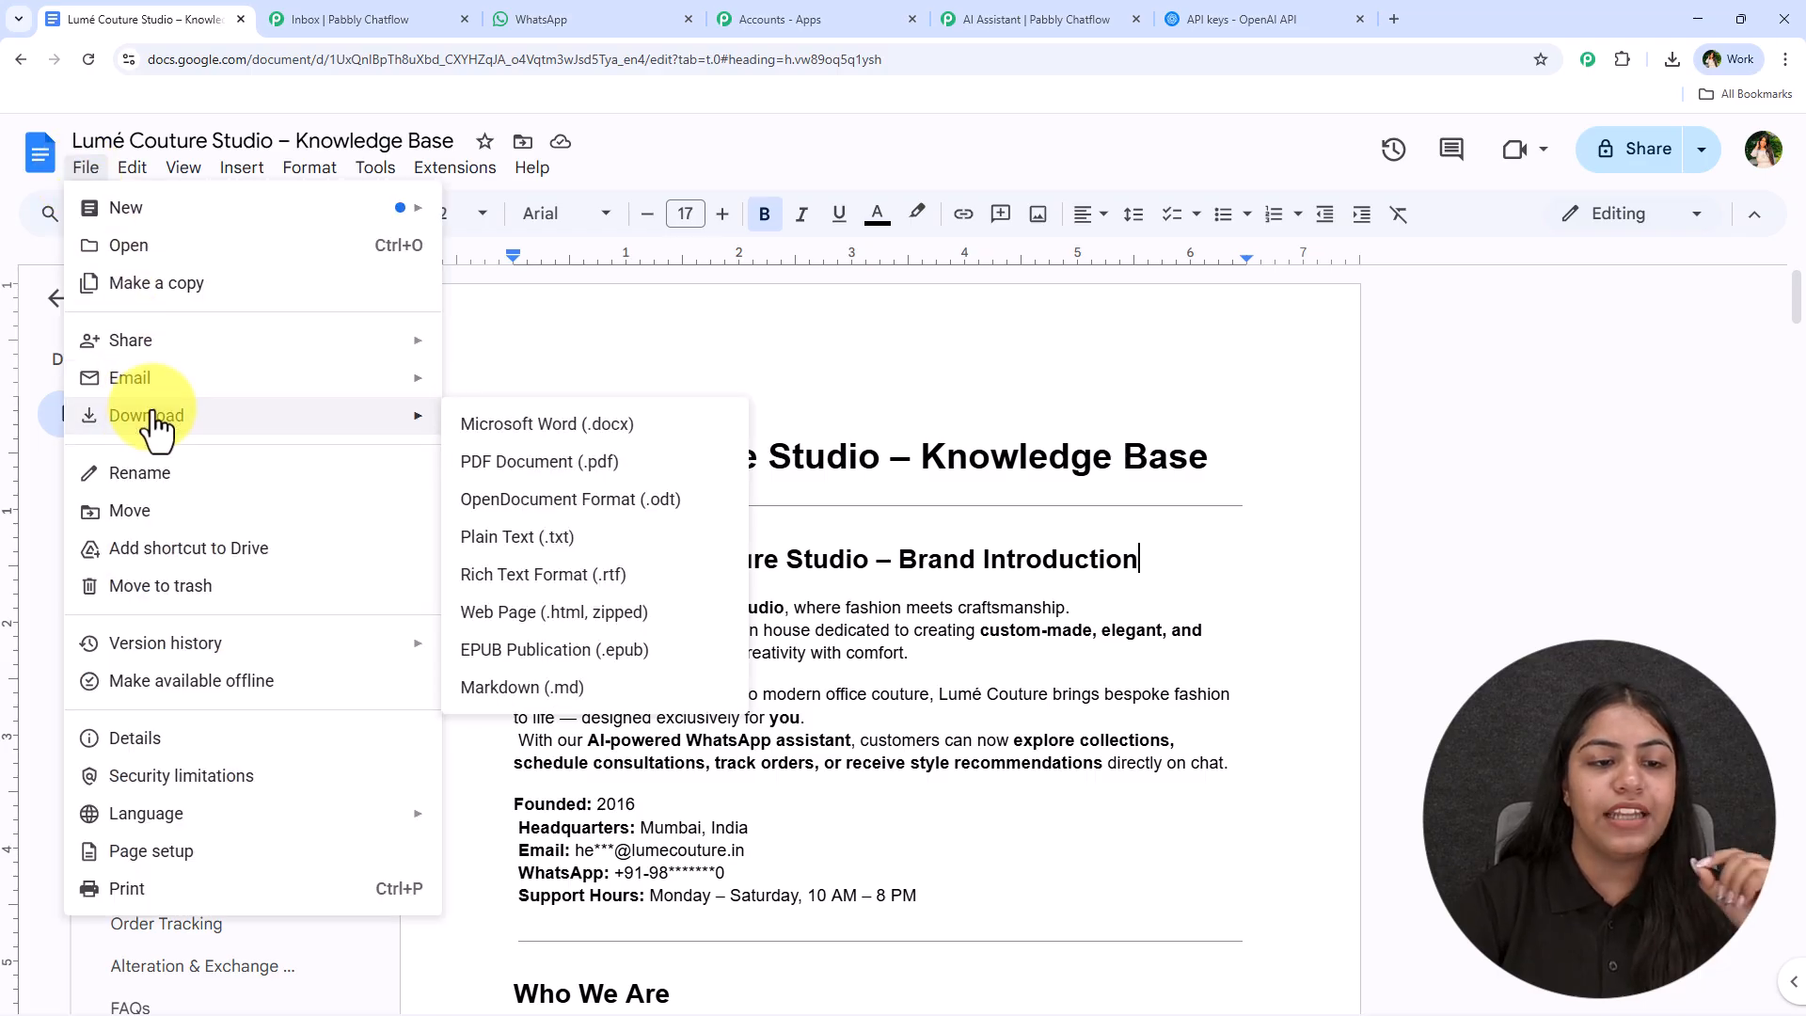
pyautogui.click(657, 543)
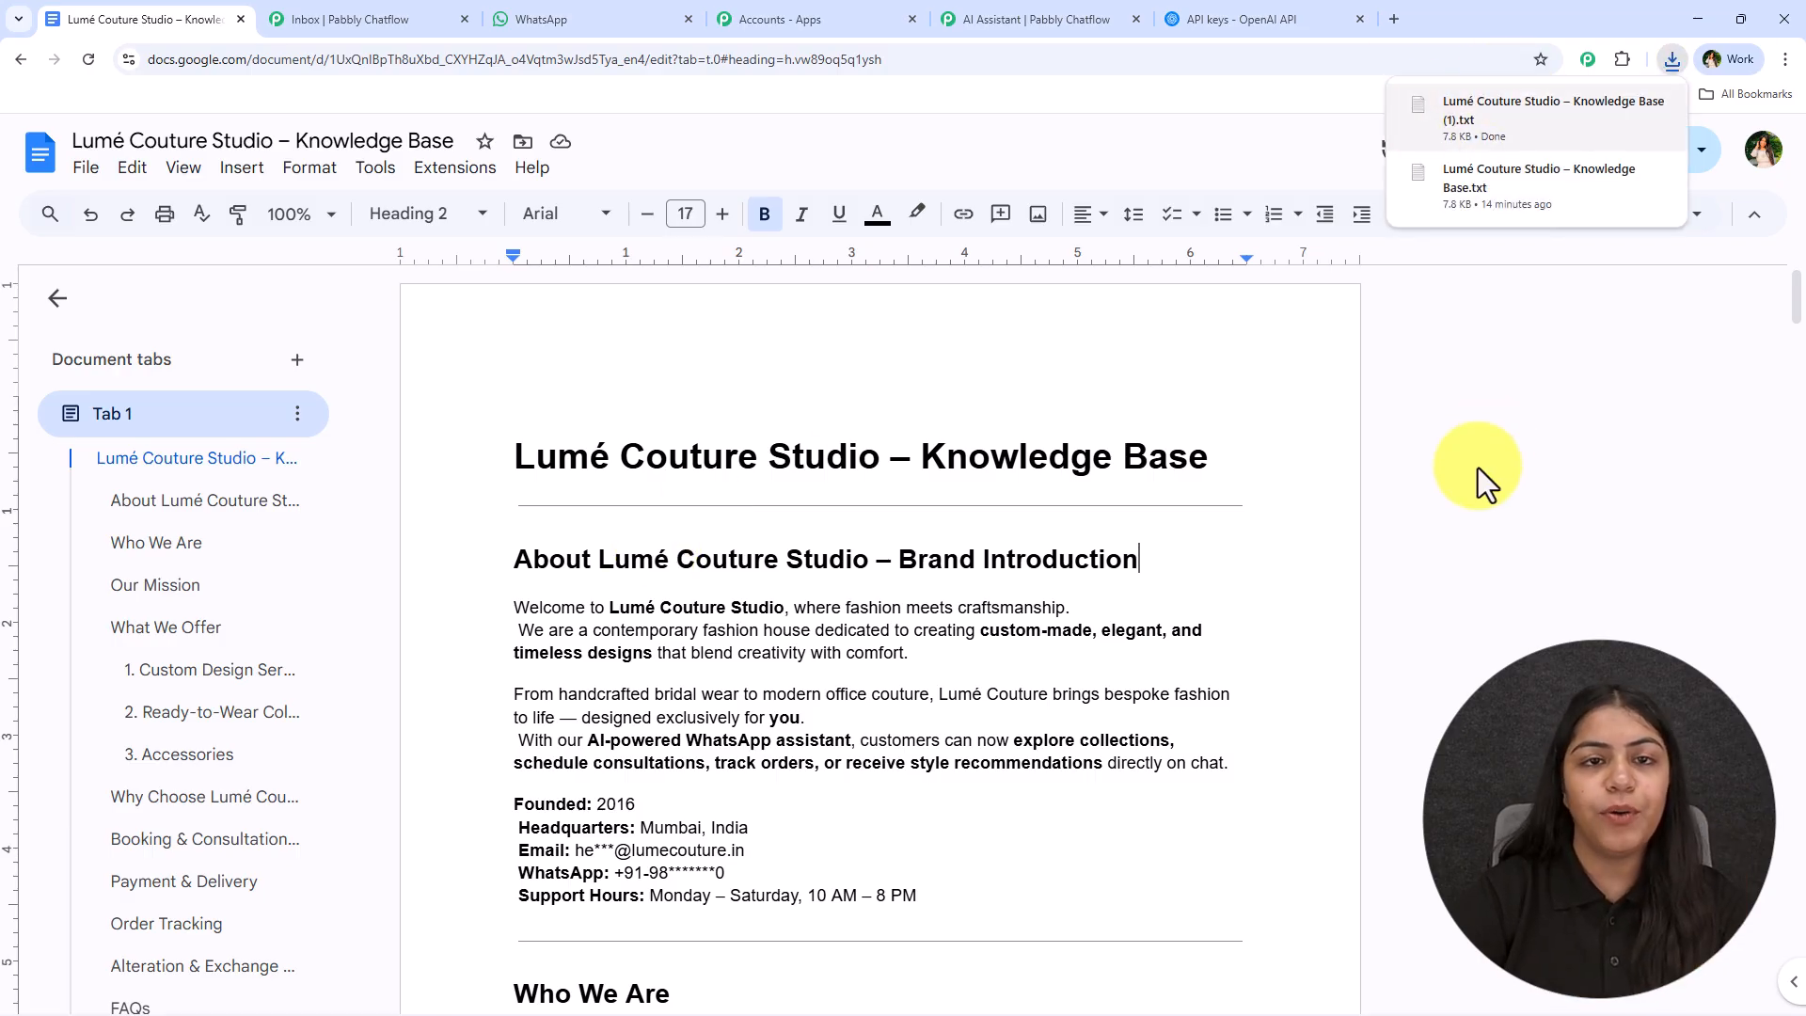
# Step: Return to the Pabbly Chatflow assistant and upload "Lumé Couture Studio – Knowledge Base.txt" from Downloads as a knowledge source
pyautogui.click(1106, 15)
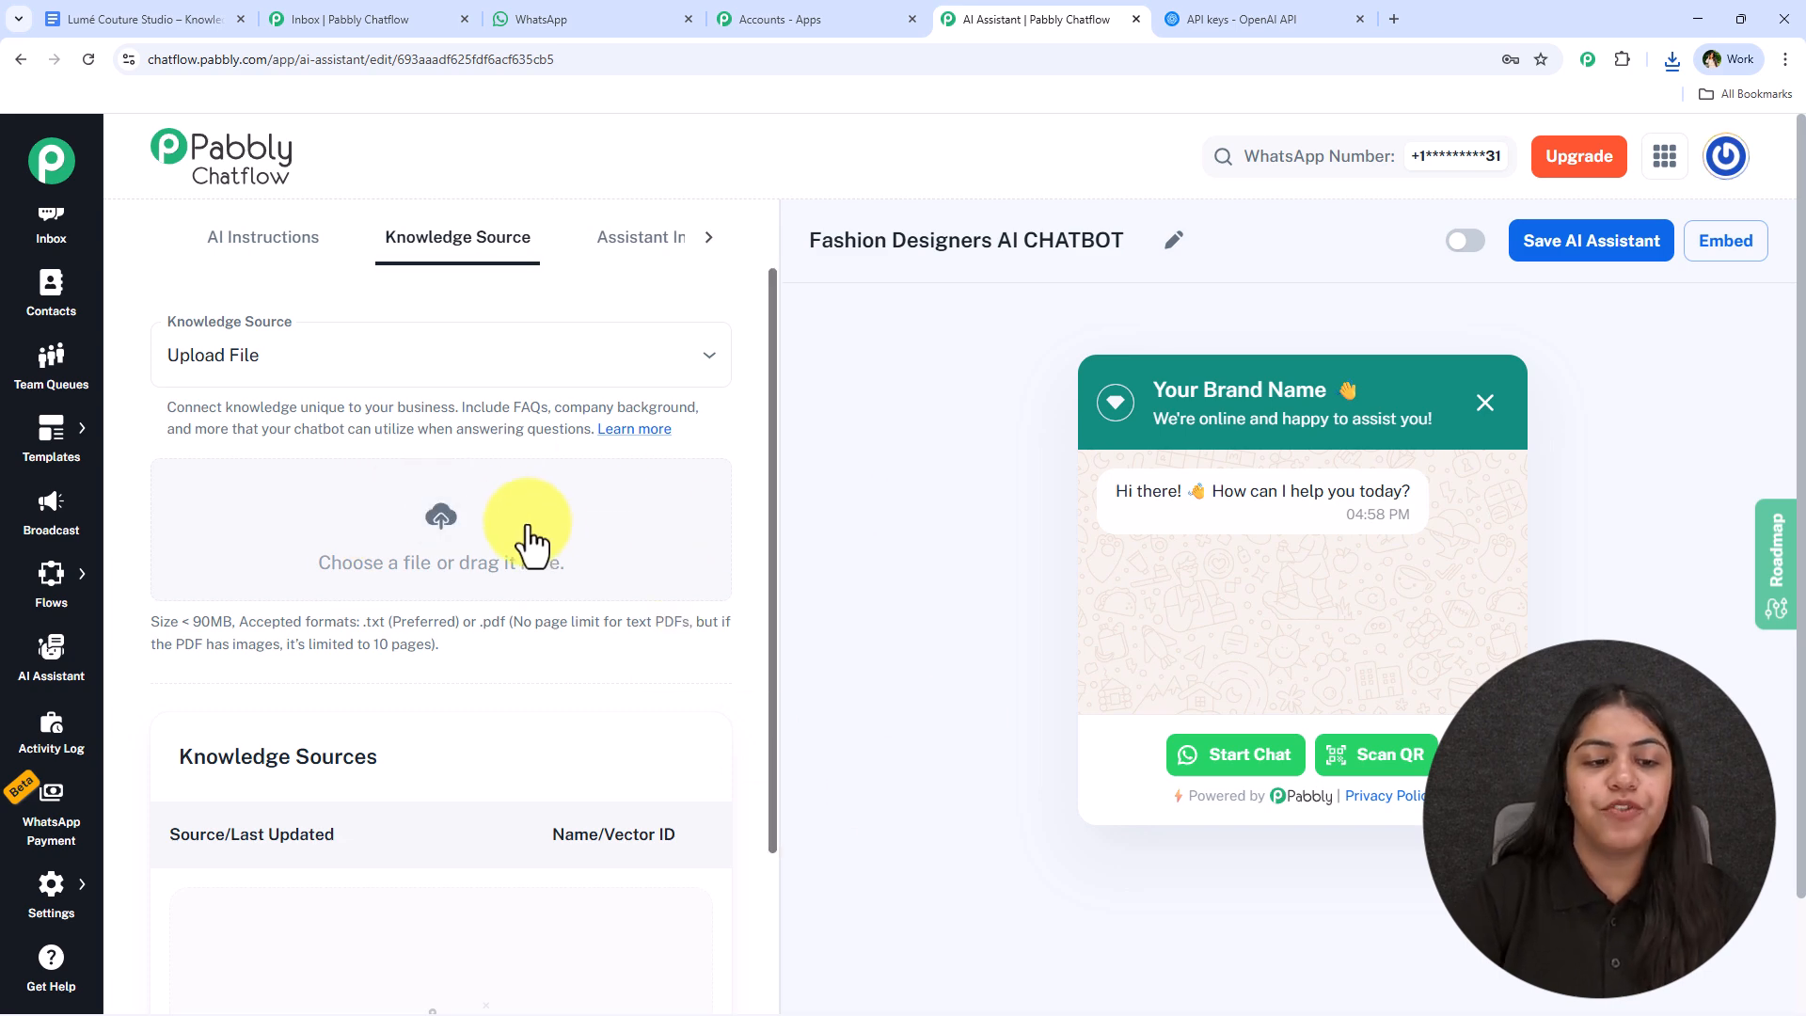
pyautogui.click(444, 516)
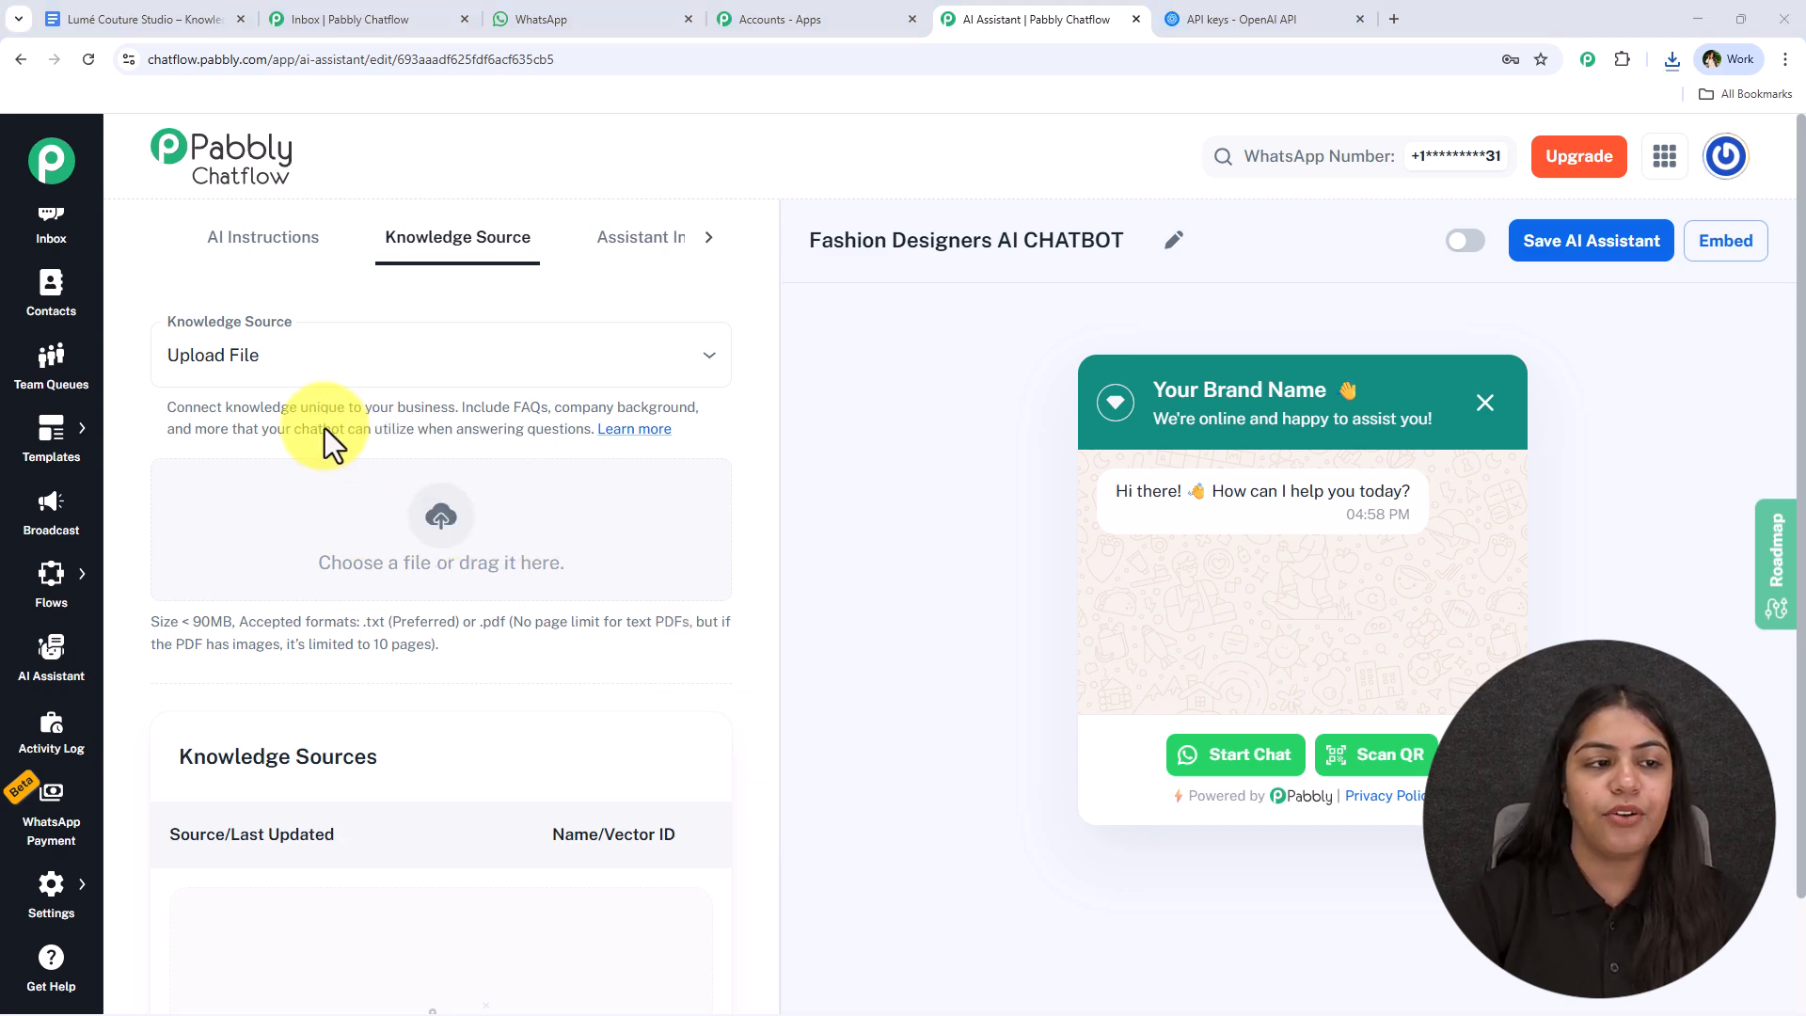
pyautogui.click(301, 203)
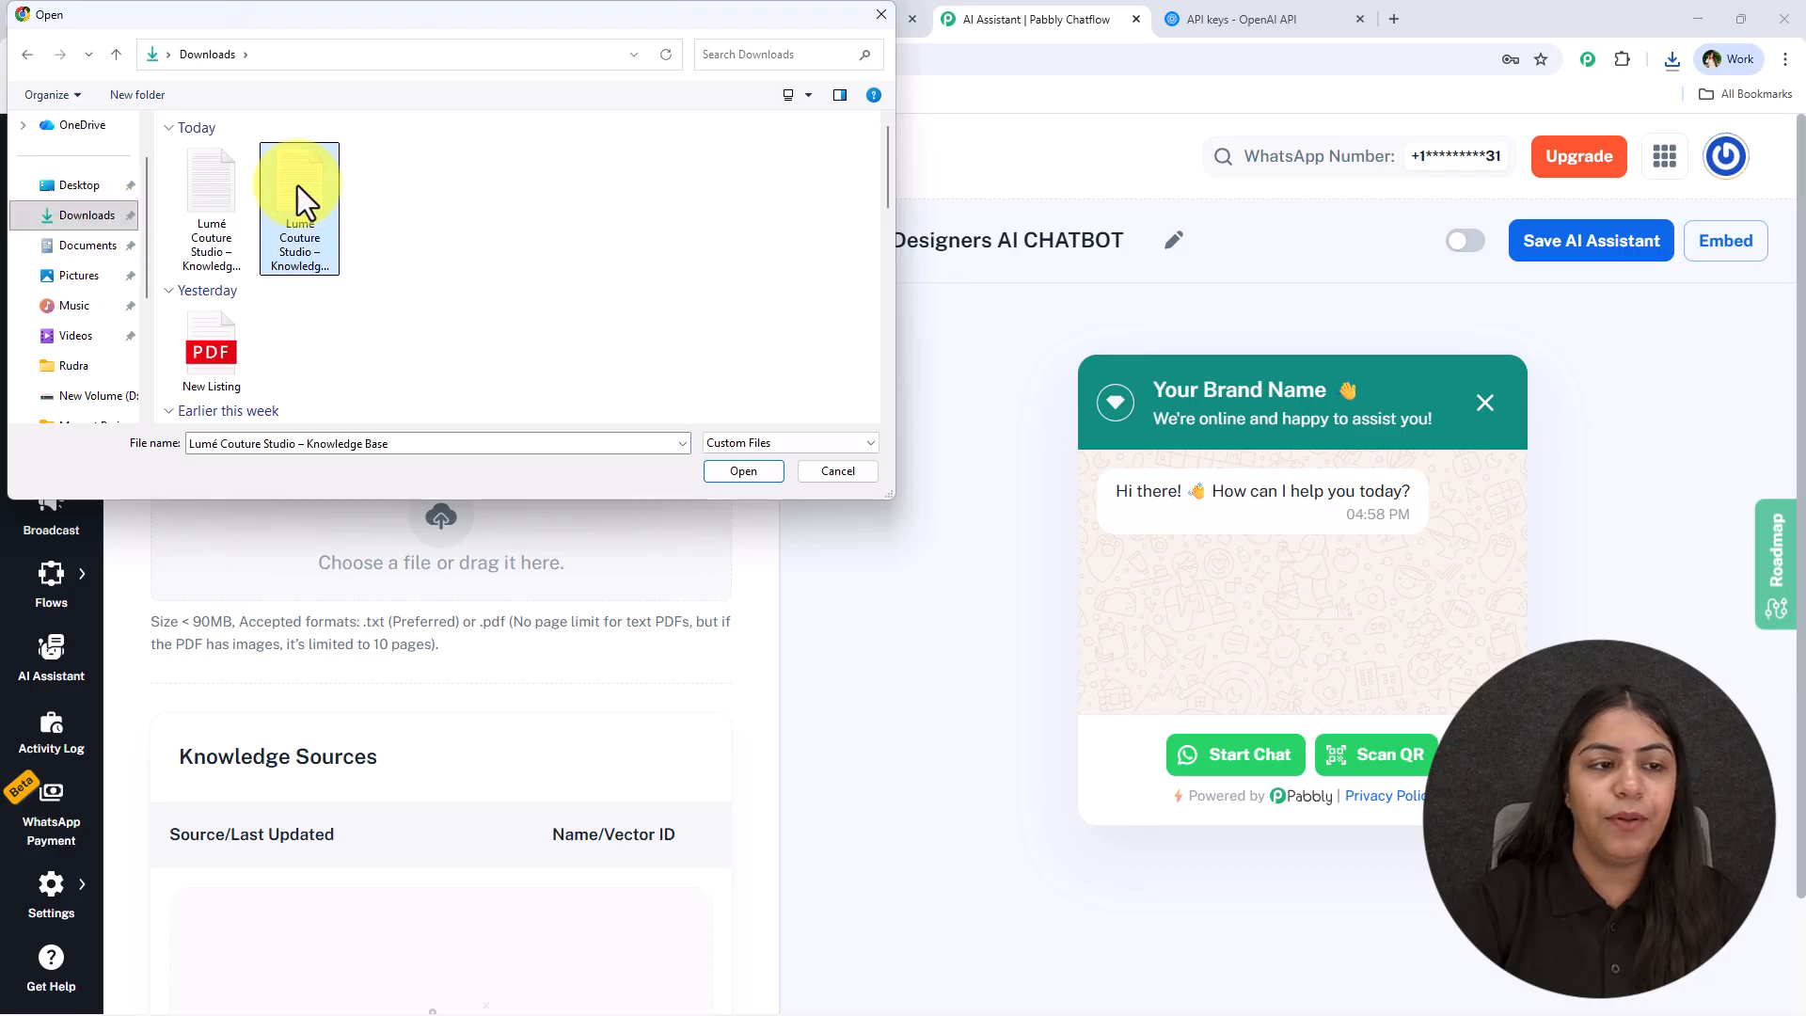
pyautogui.doubleClick(297, 184)
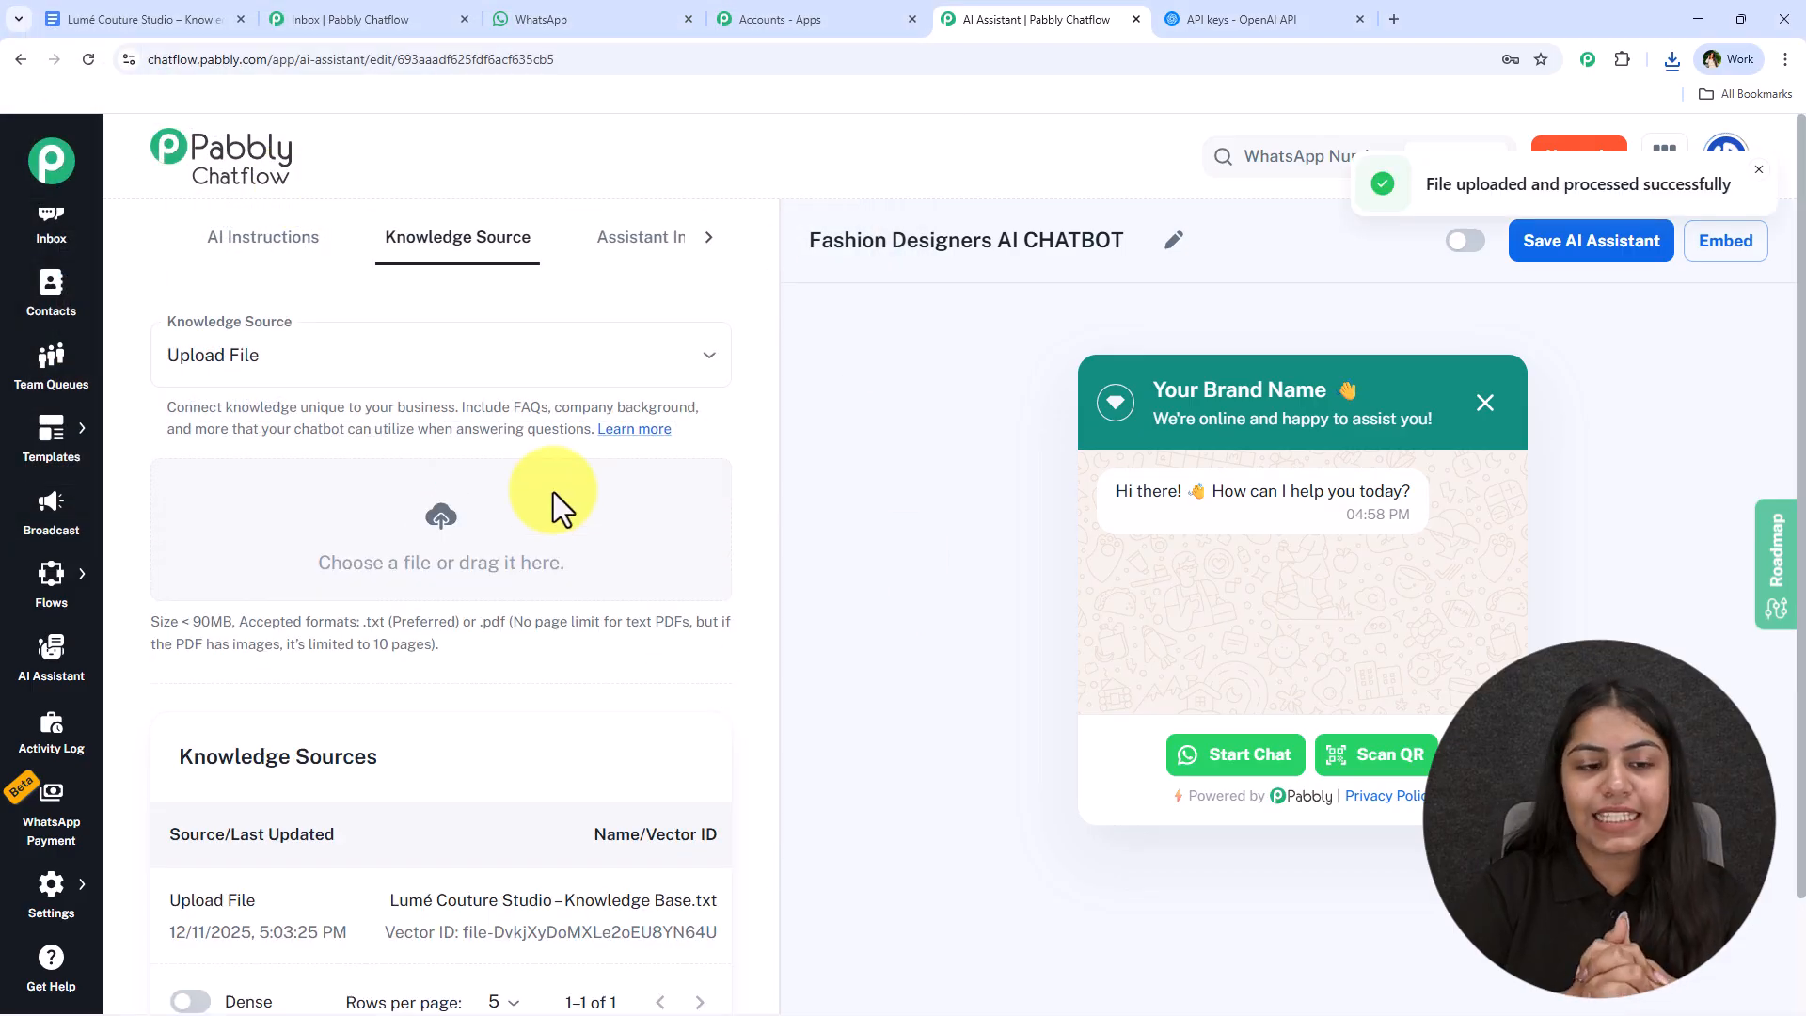
# Step: Set the assistant interface's header heading to "Lumé Couture Studio" using the name from the knowledge base document, keeping the waving-hand emoji
pyautogui.scroll(-2, 562, 488)
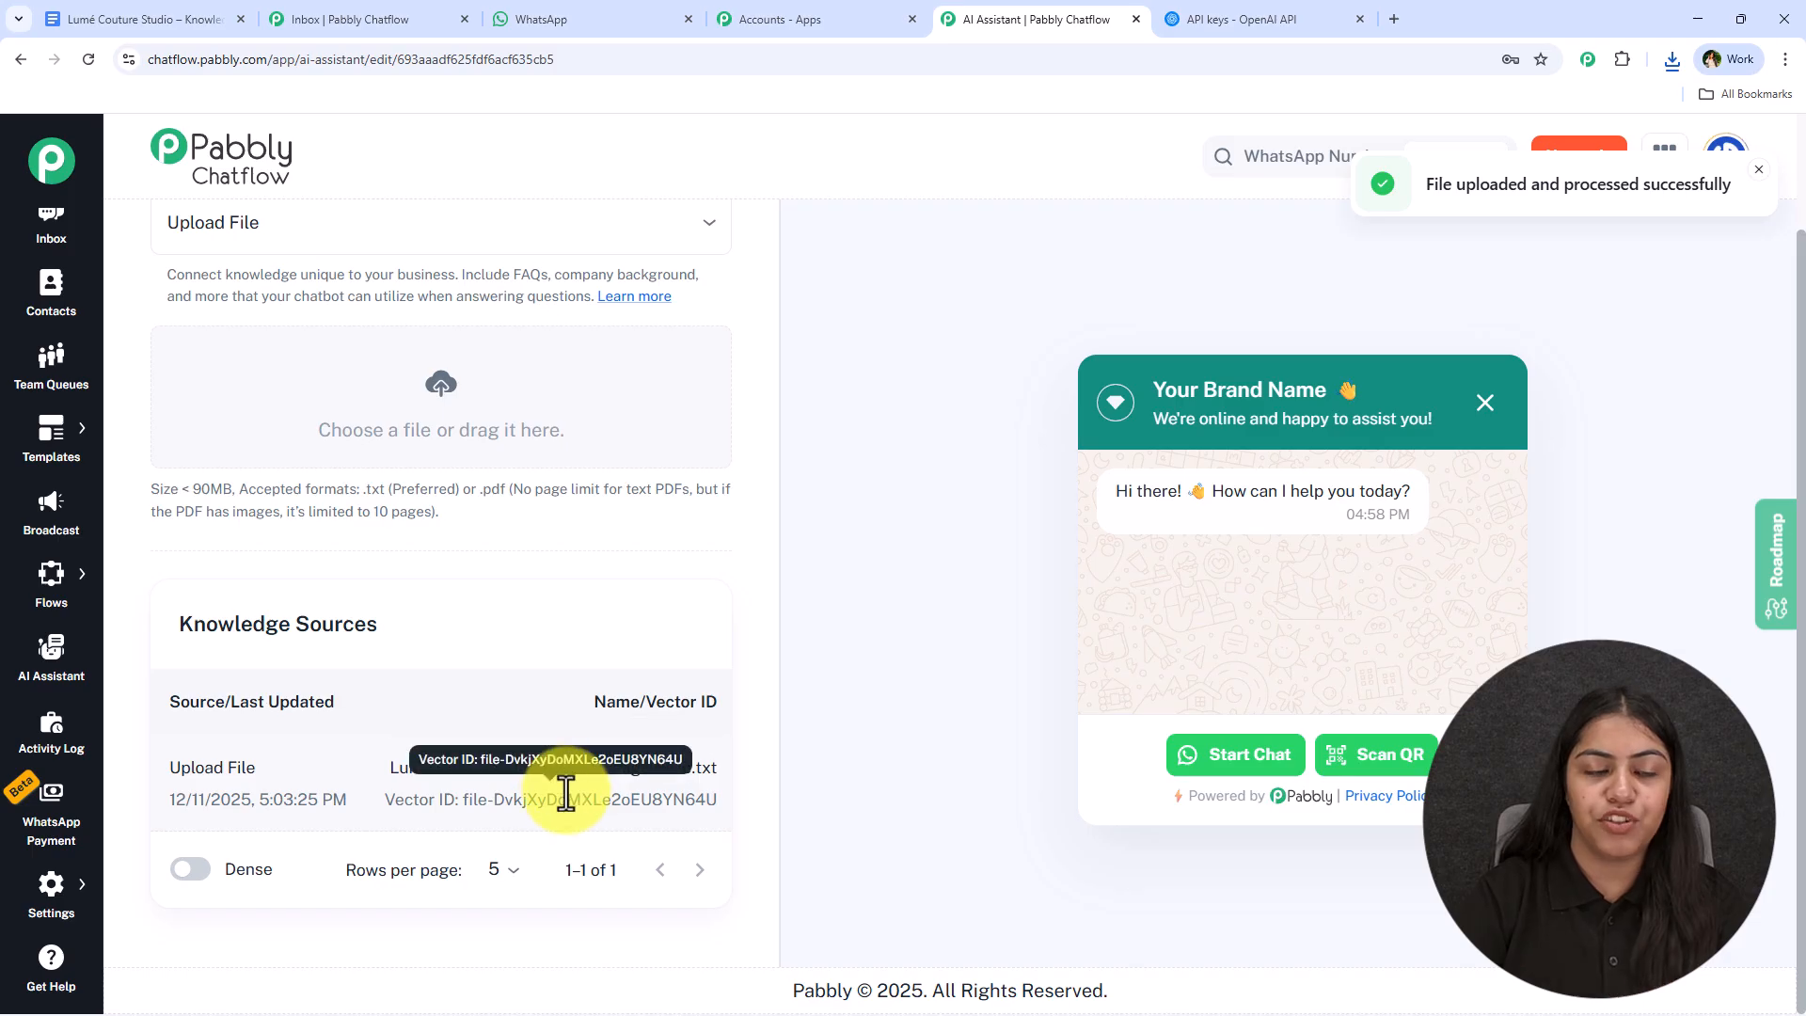
pyautogui.scroll(2, 565, 758)
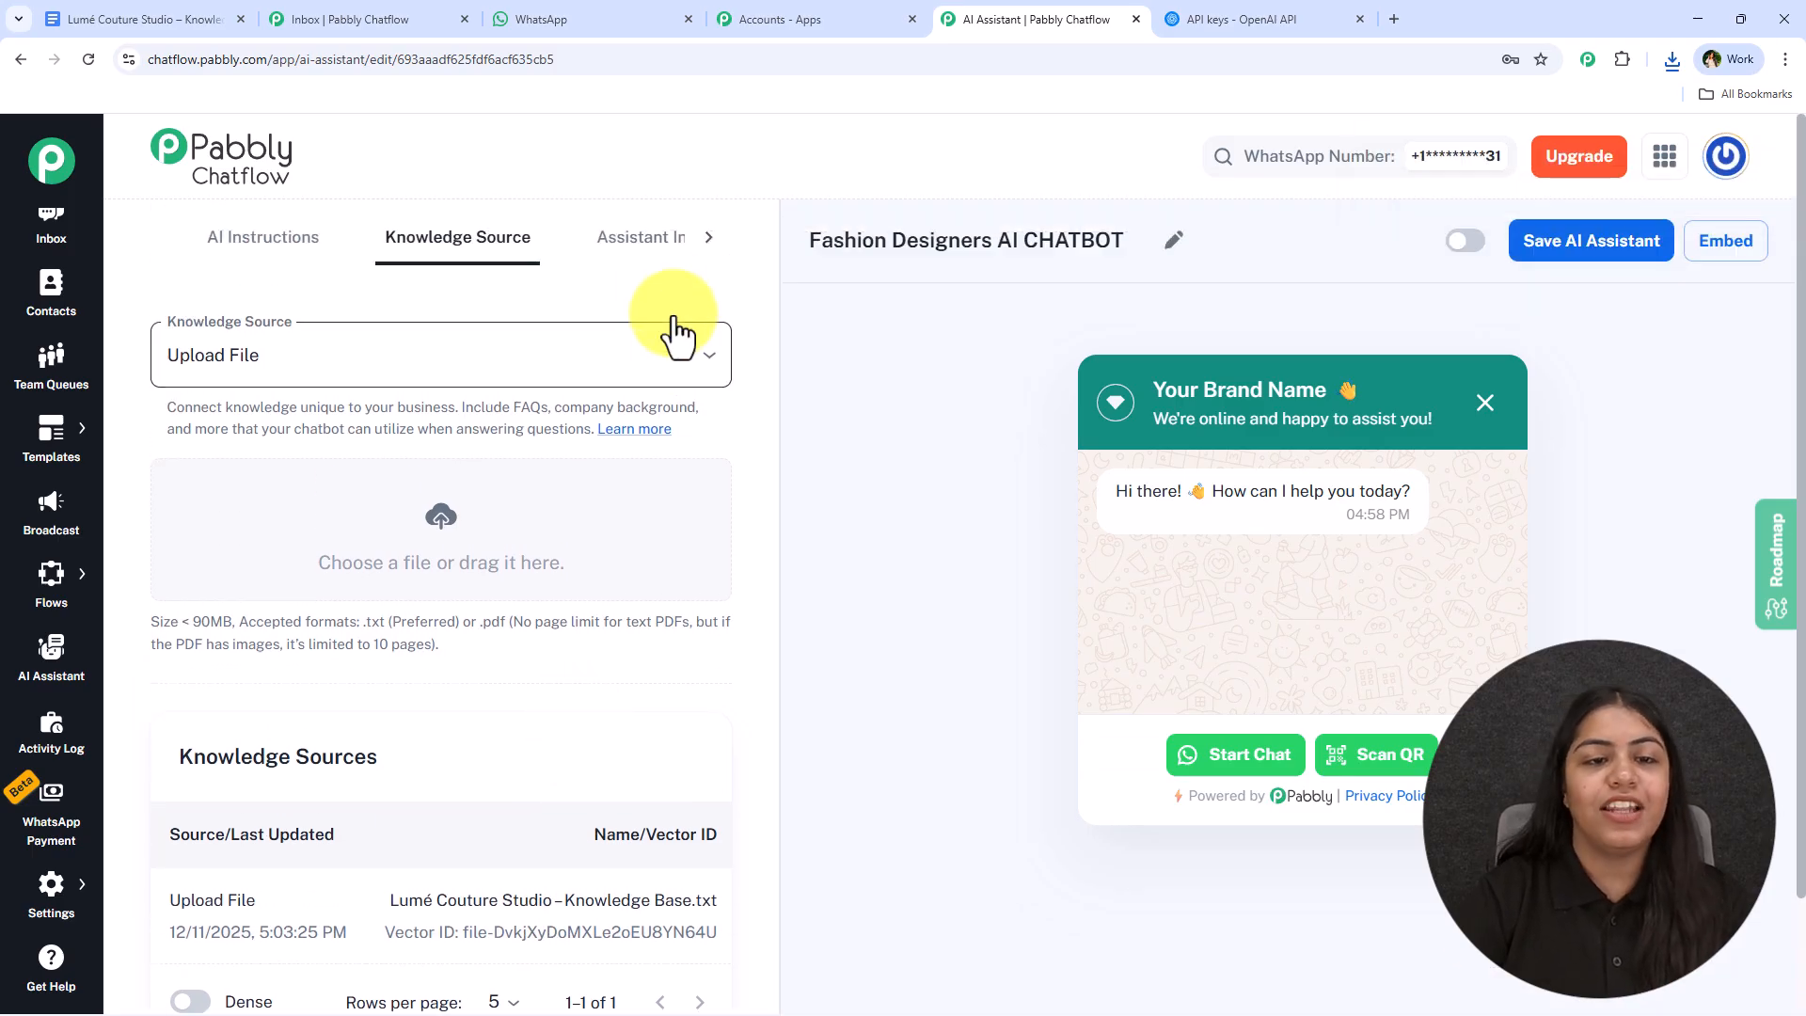
pyautogui.click(645, 243)
pyautogui.moveTo(310, 354); pyautogui.dragTo(160, 354)
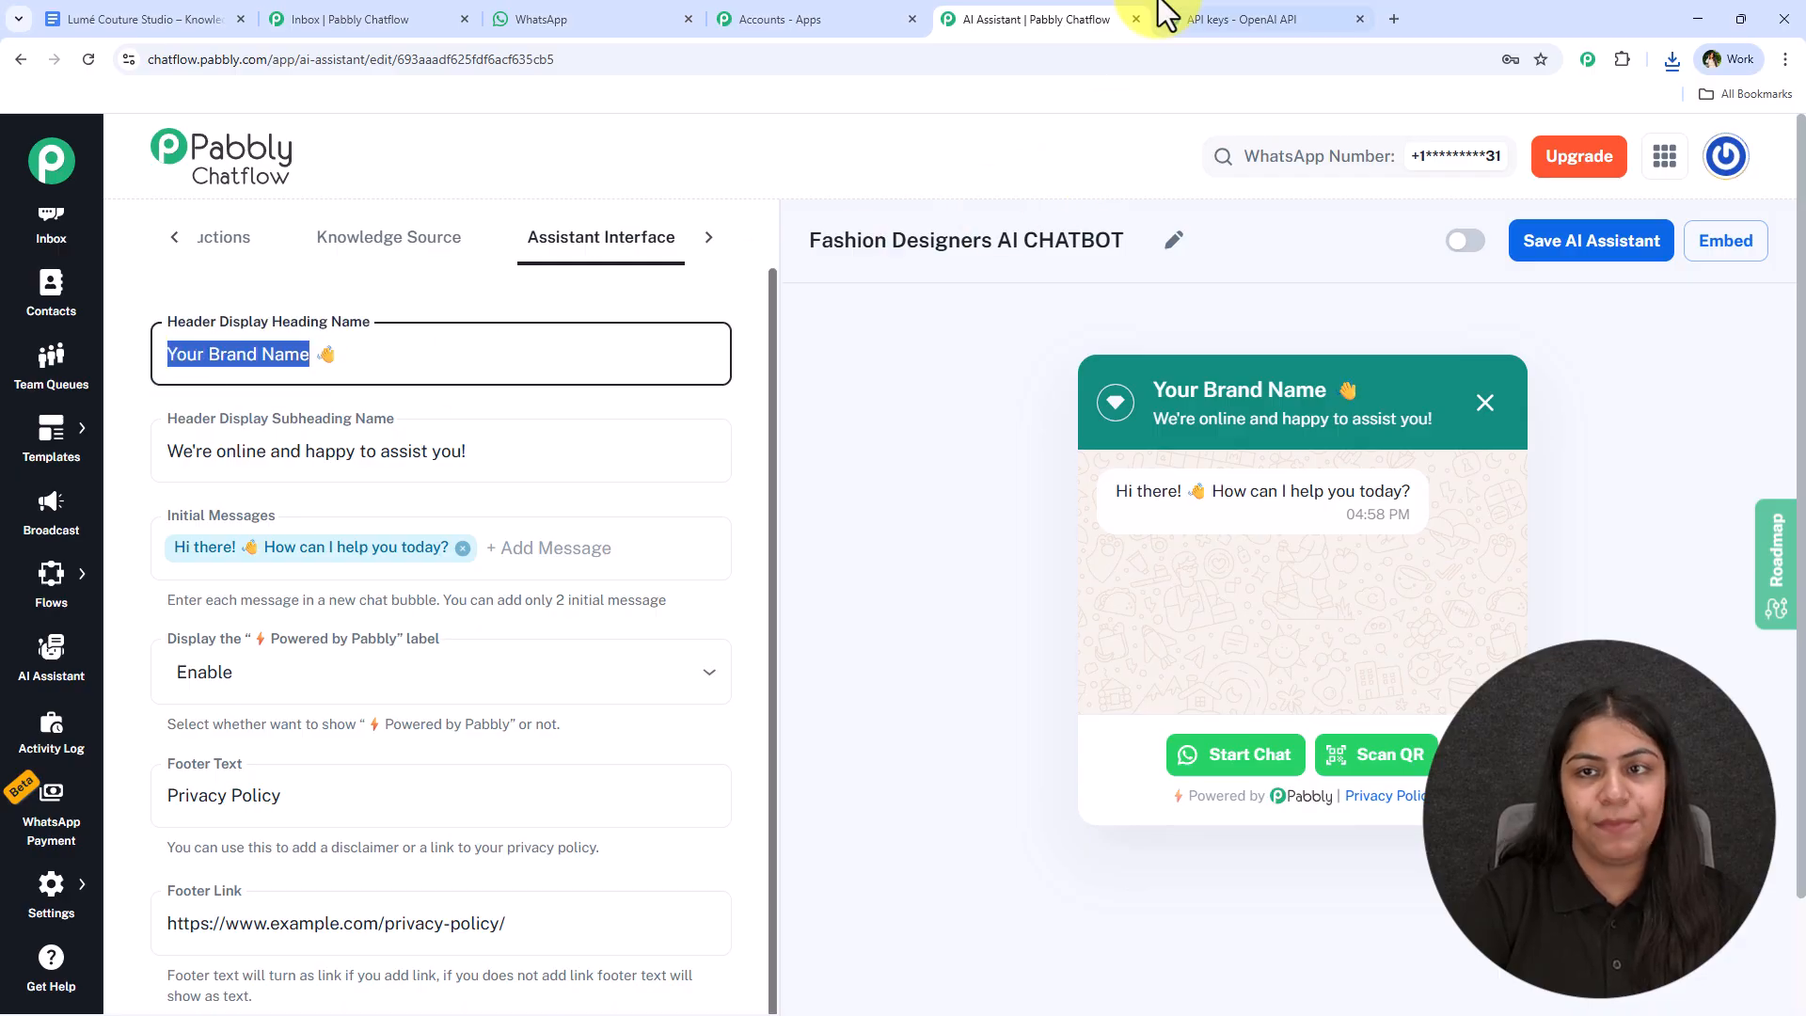
pyautogui.click(1232, 7)
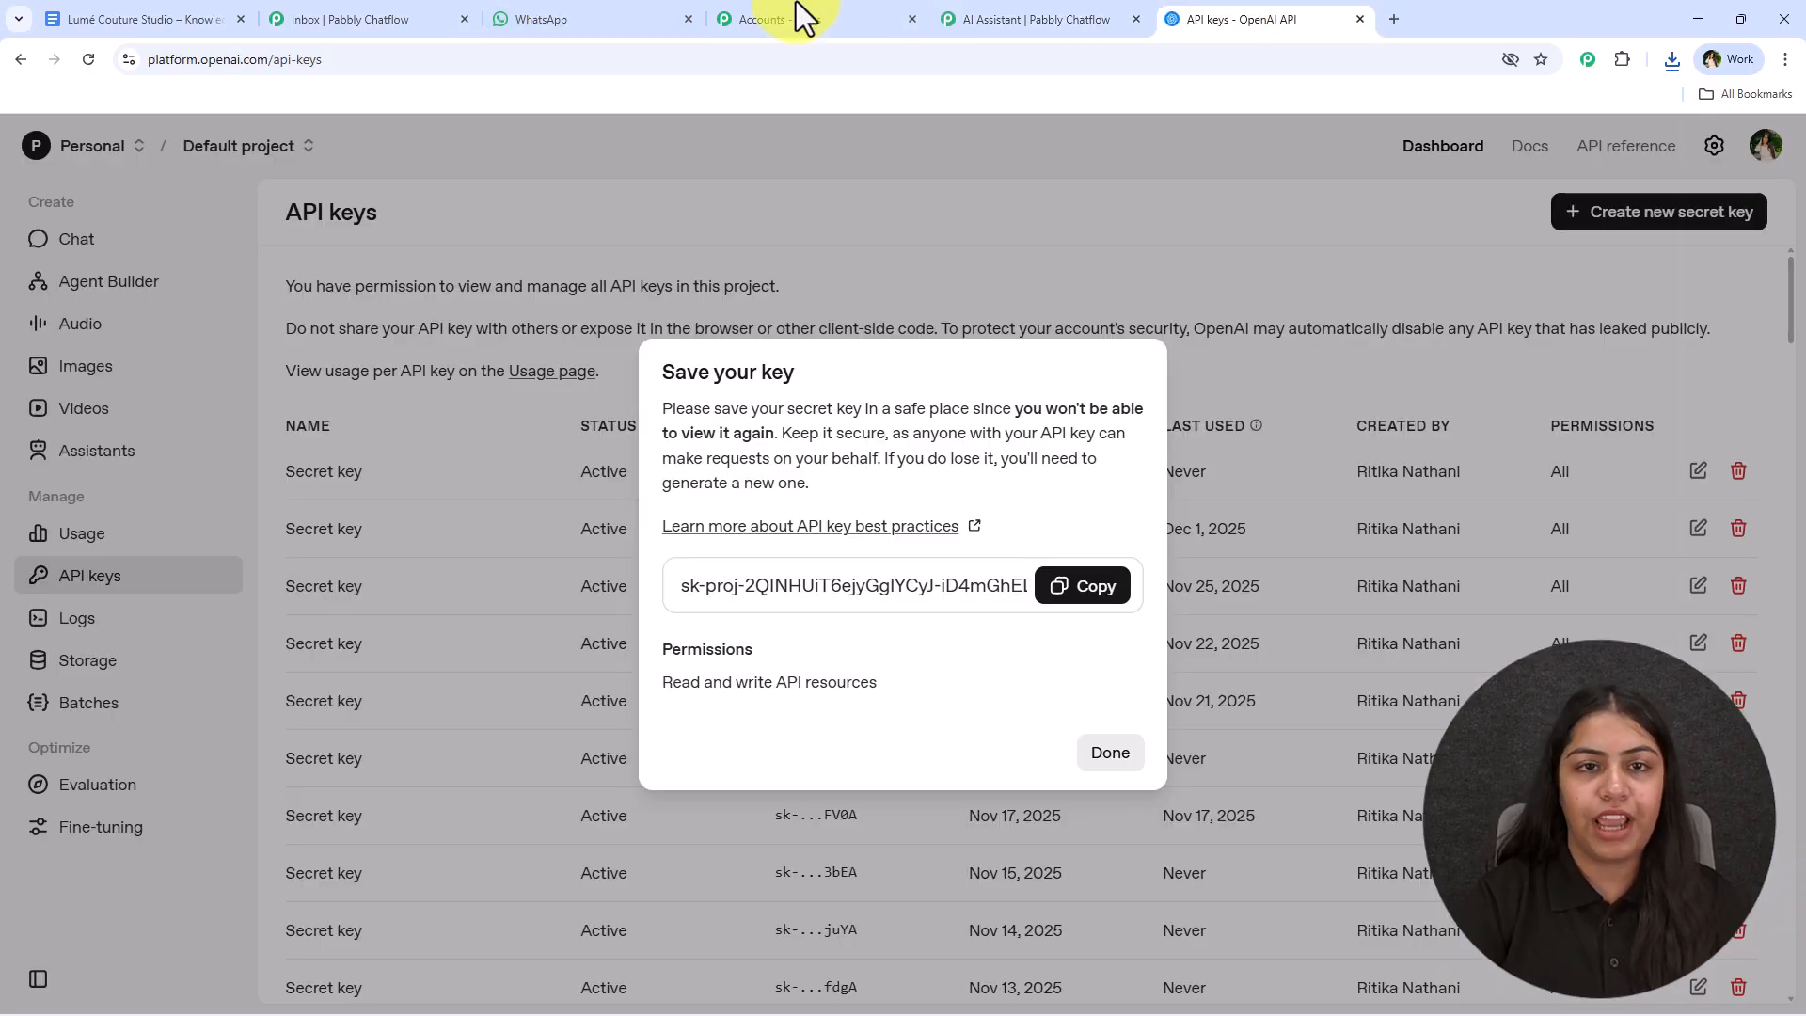
pyautogui.click(117, 11)
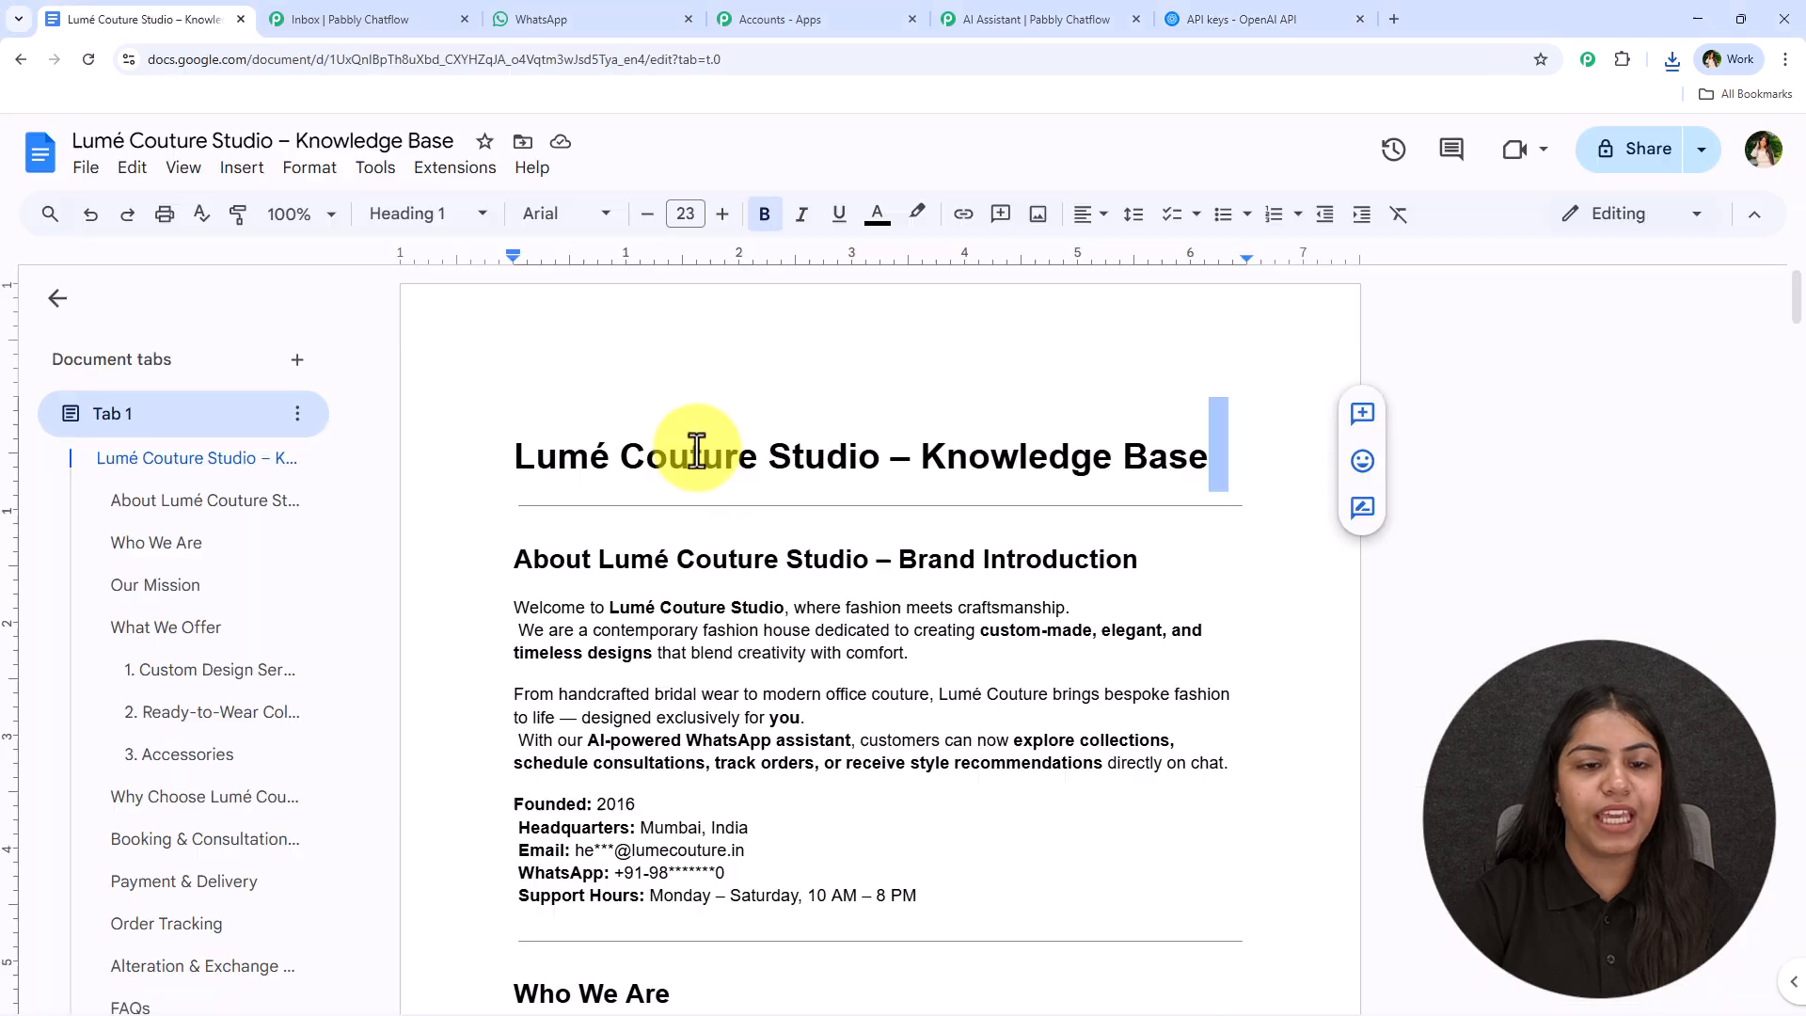
pyautogui.moveTo(510, 463); pyautogui.dragTo(879, 443)
pyautogui.hotkey('ctrl', 'c')
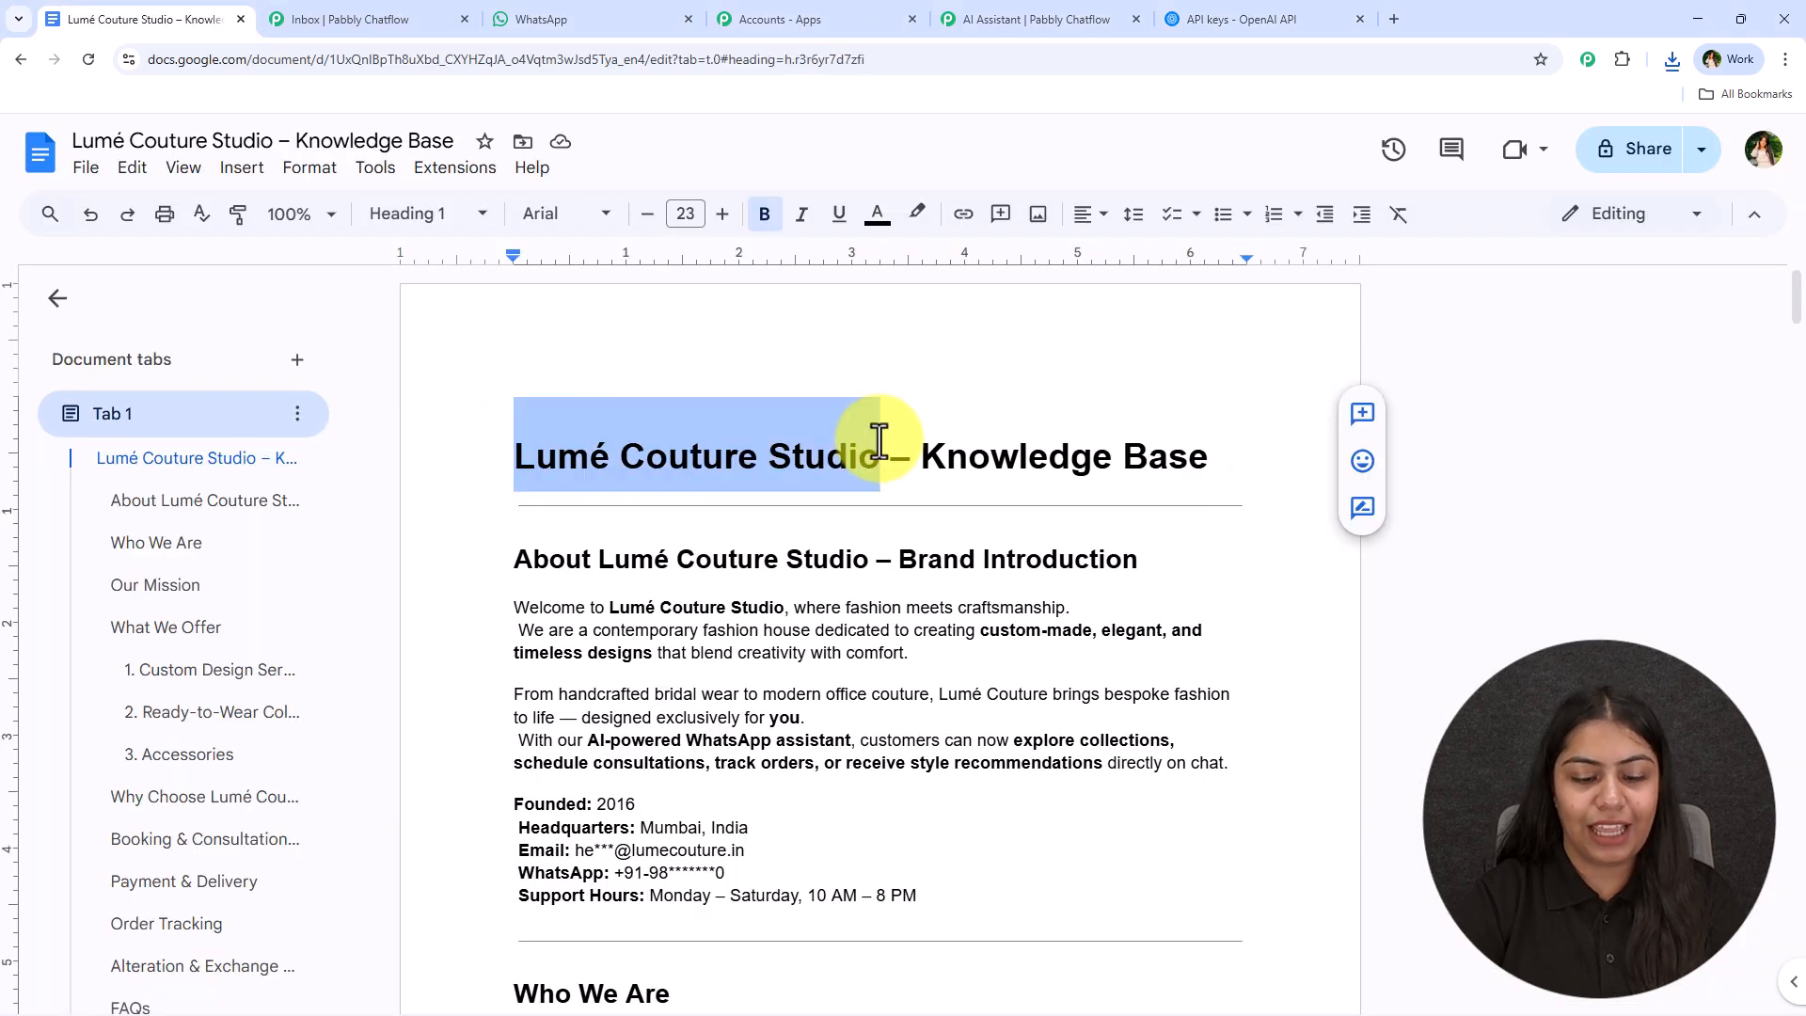
pyautogui.click(1028, 19)
pyautogui.hotkey('ctrl', 'v')
pyautogui.click(511, 452)
pyautogui.hotkey('ctrl', 'v')
pyautogui.hotkey('ctrl', 'z')
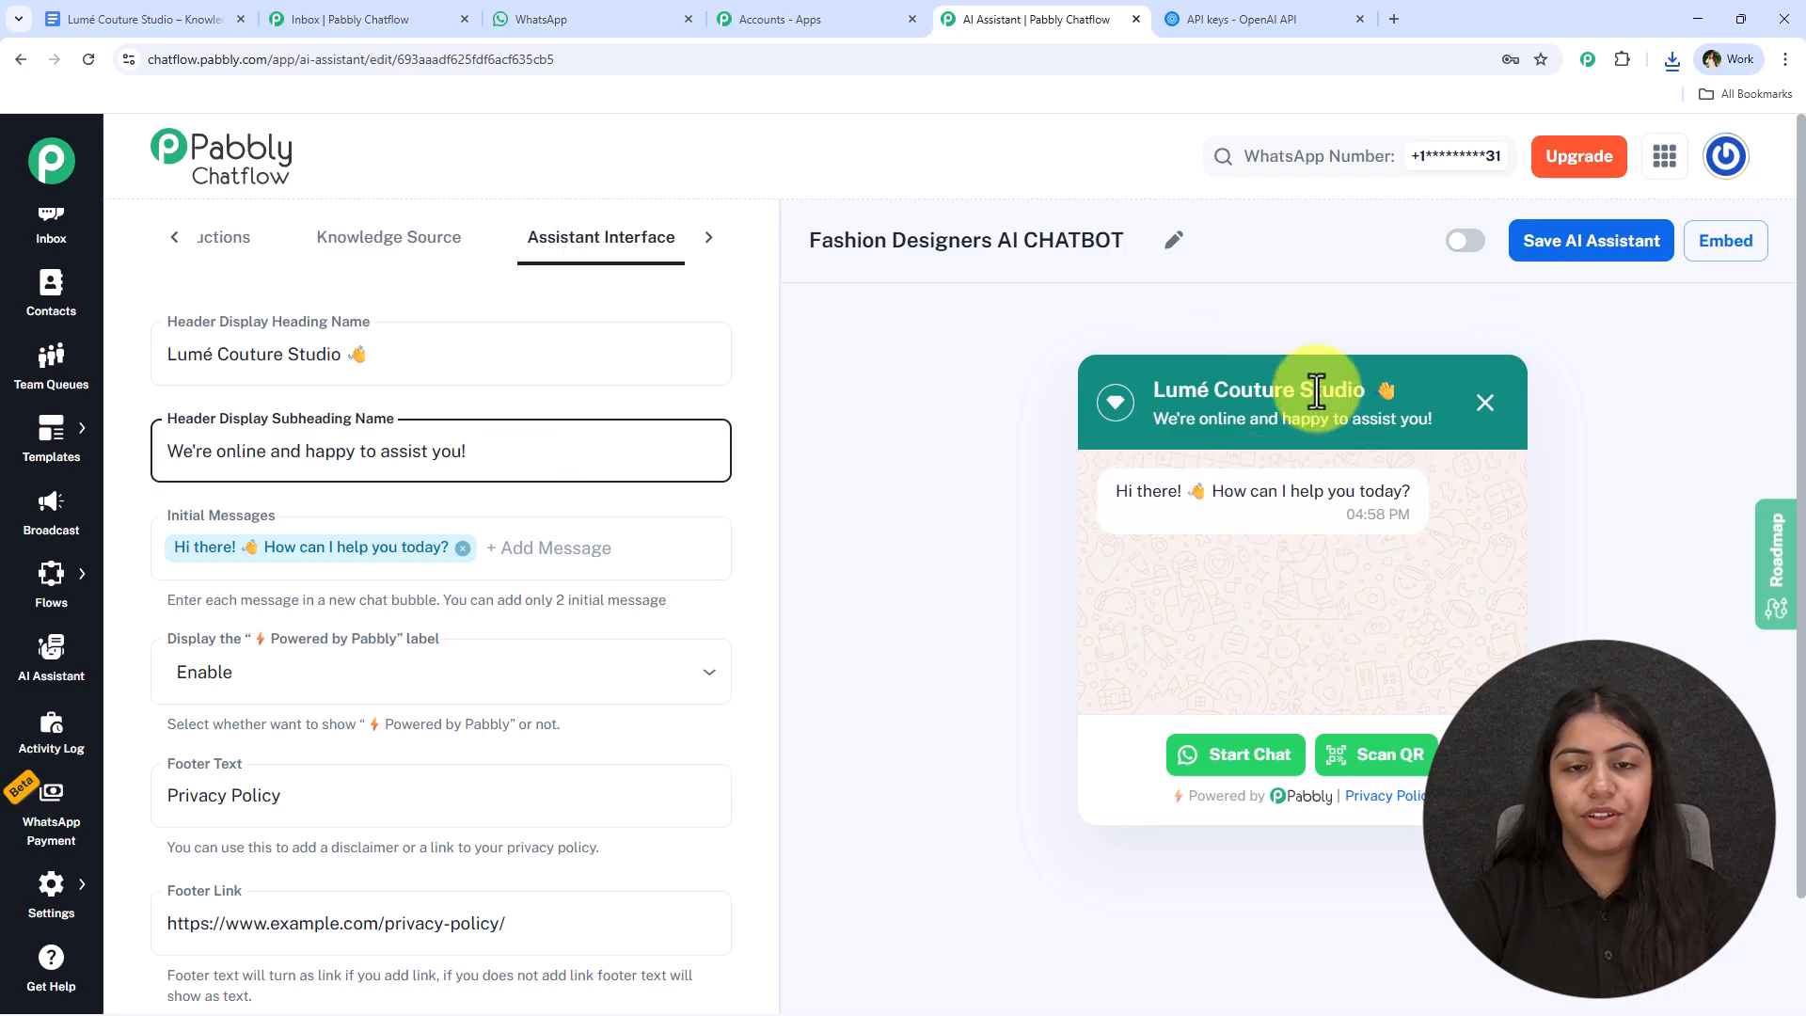
# Step: Add "Lumé Couture Studio" as a second initial message and check its bubble in the chat preview
pyautogui.click(562, 532)
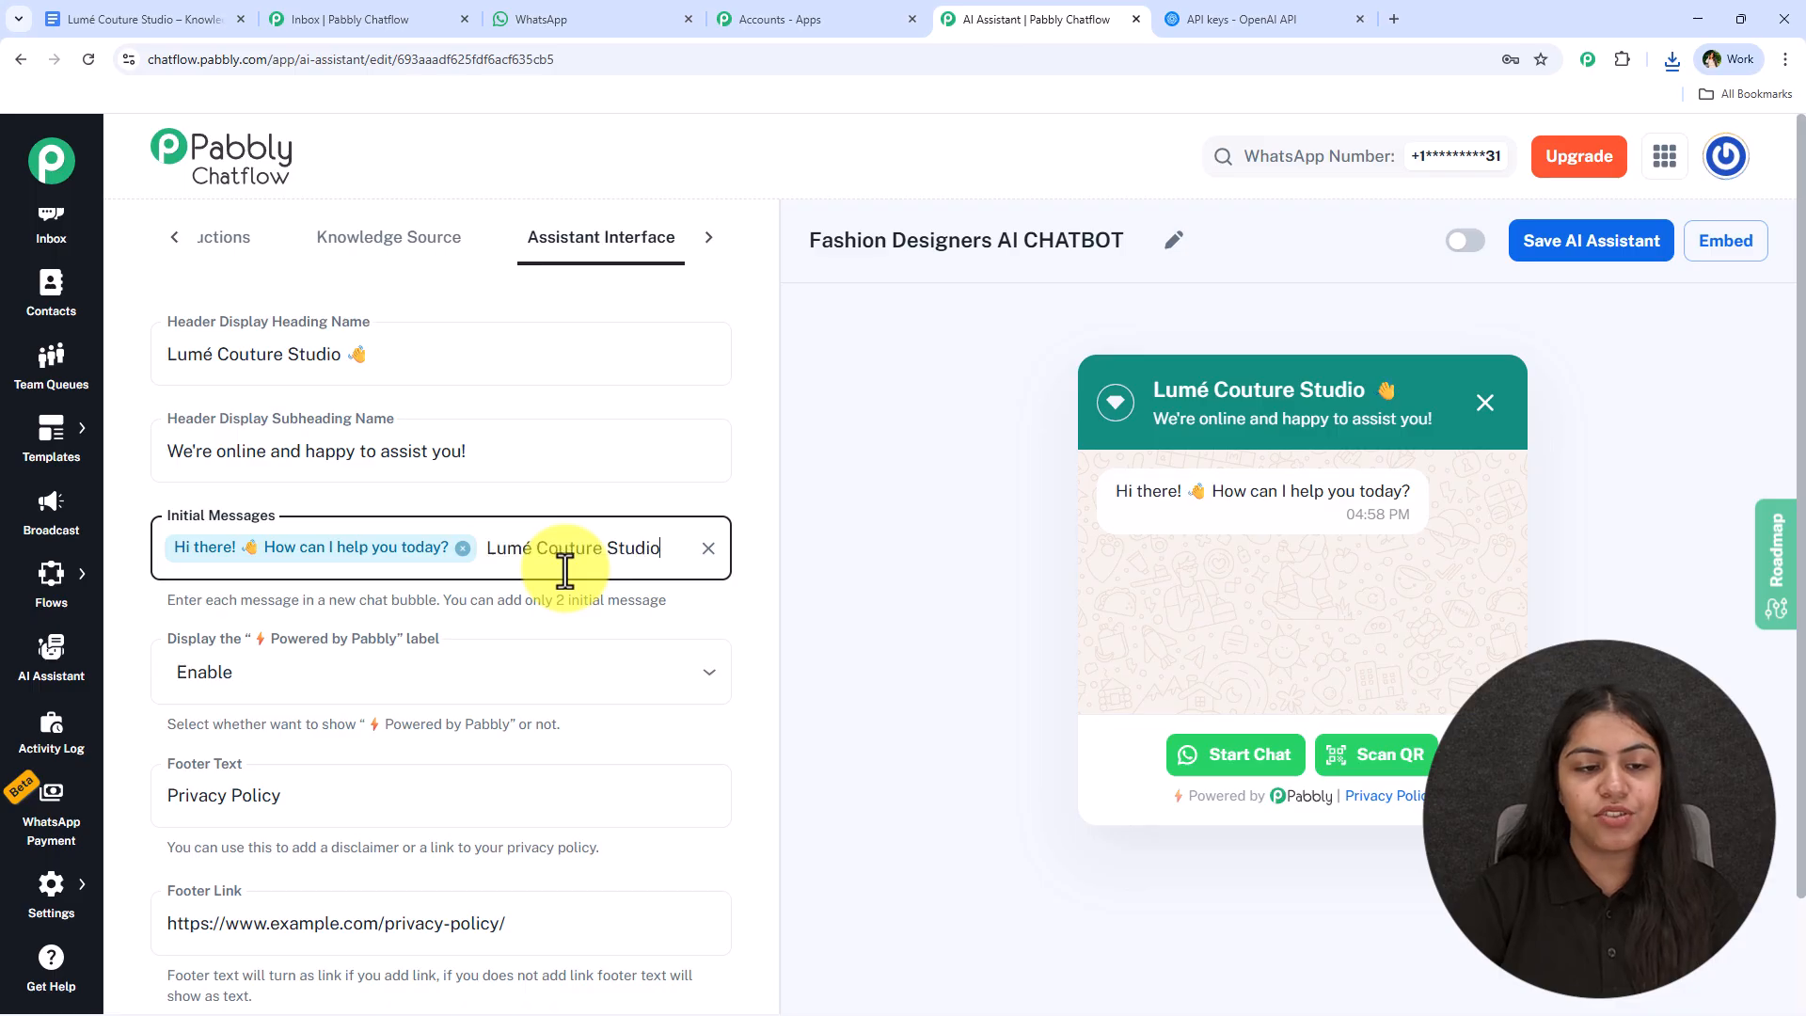
pyautogui.press('Return')
pyautogui.moveTo(1148, 576); pyautogui.dragTo(1254, 577)
pyautogui.click(966, 663)
# Step: Try disabling the "Powered by Pabbly" label in the assistant interface, and set it back to Enable
pyautogui.scroll(-1, 463, 494)
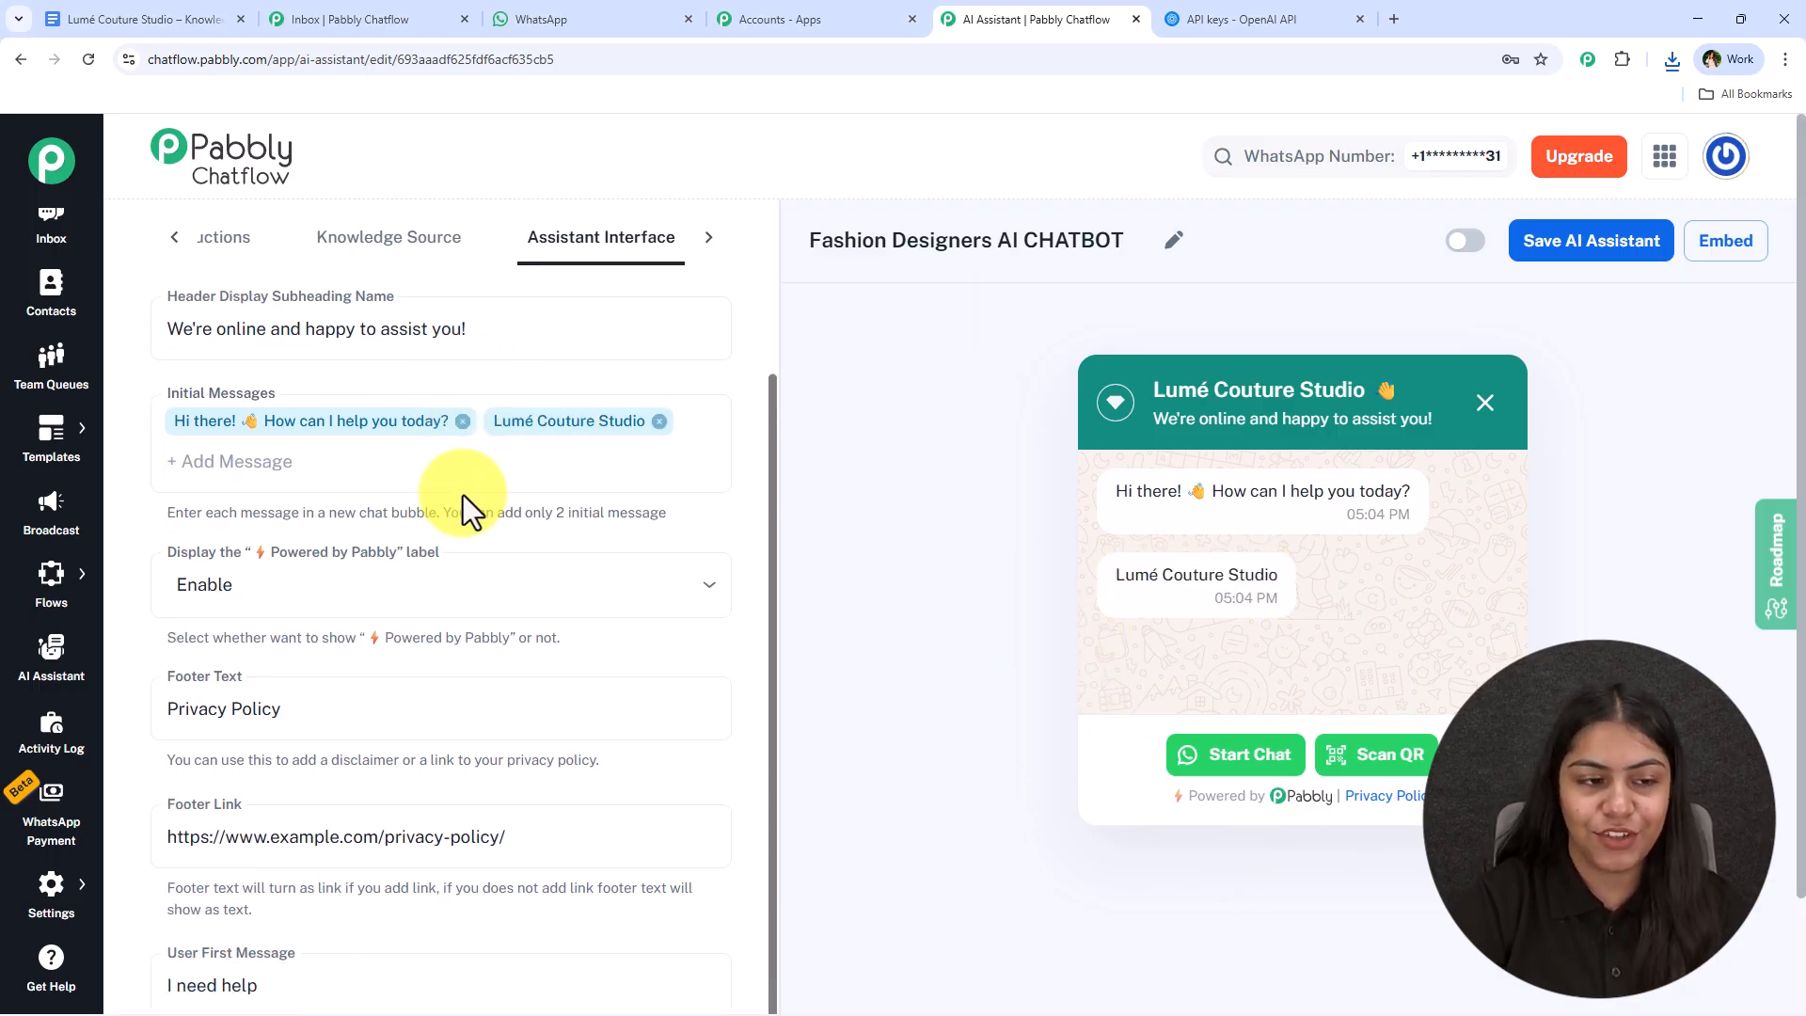
pyautogui.scroll(-1, 303, 607)
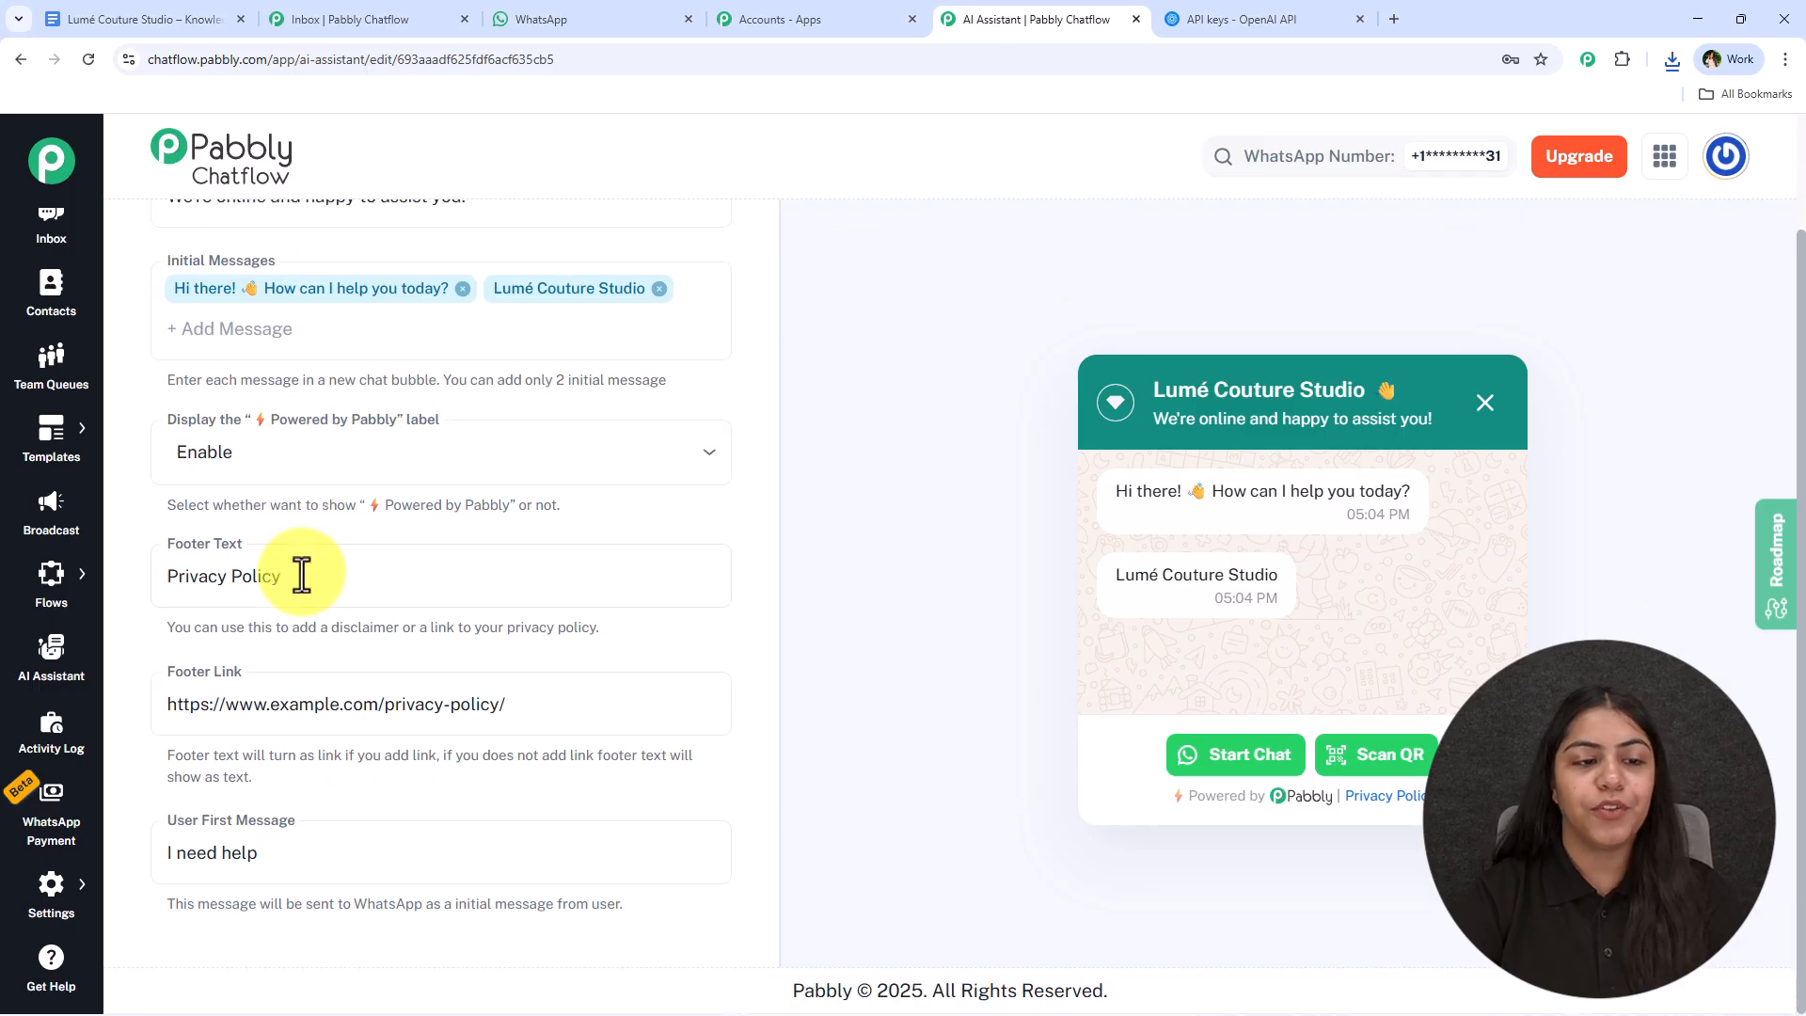
pyautogui.click(359, 461)
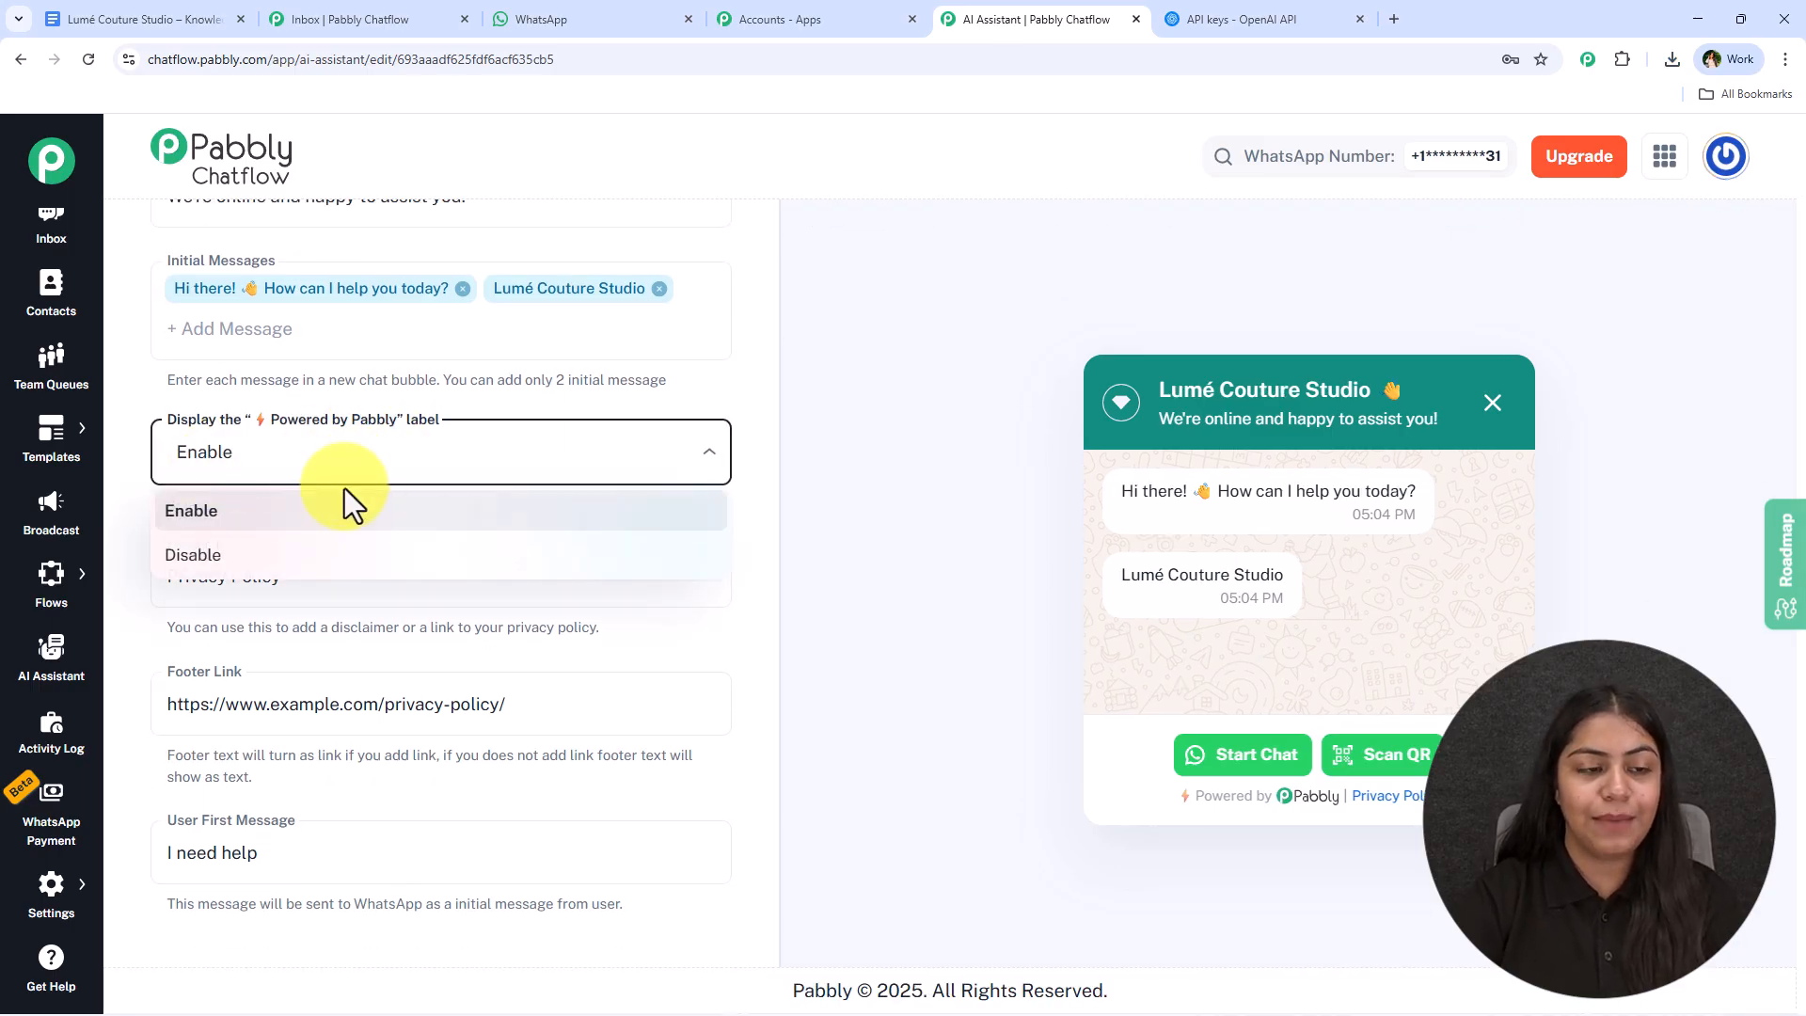
pyautogui.click(283, 554)
pyautogui.click(292, 463)
pyautogui.click(283, 511)
# Step: Try removing the link behind the Privacy Policy footer text, and restore the footer link
pyautogui.click(317, 577)
pyautogui.click(564, 705)
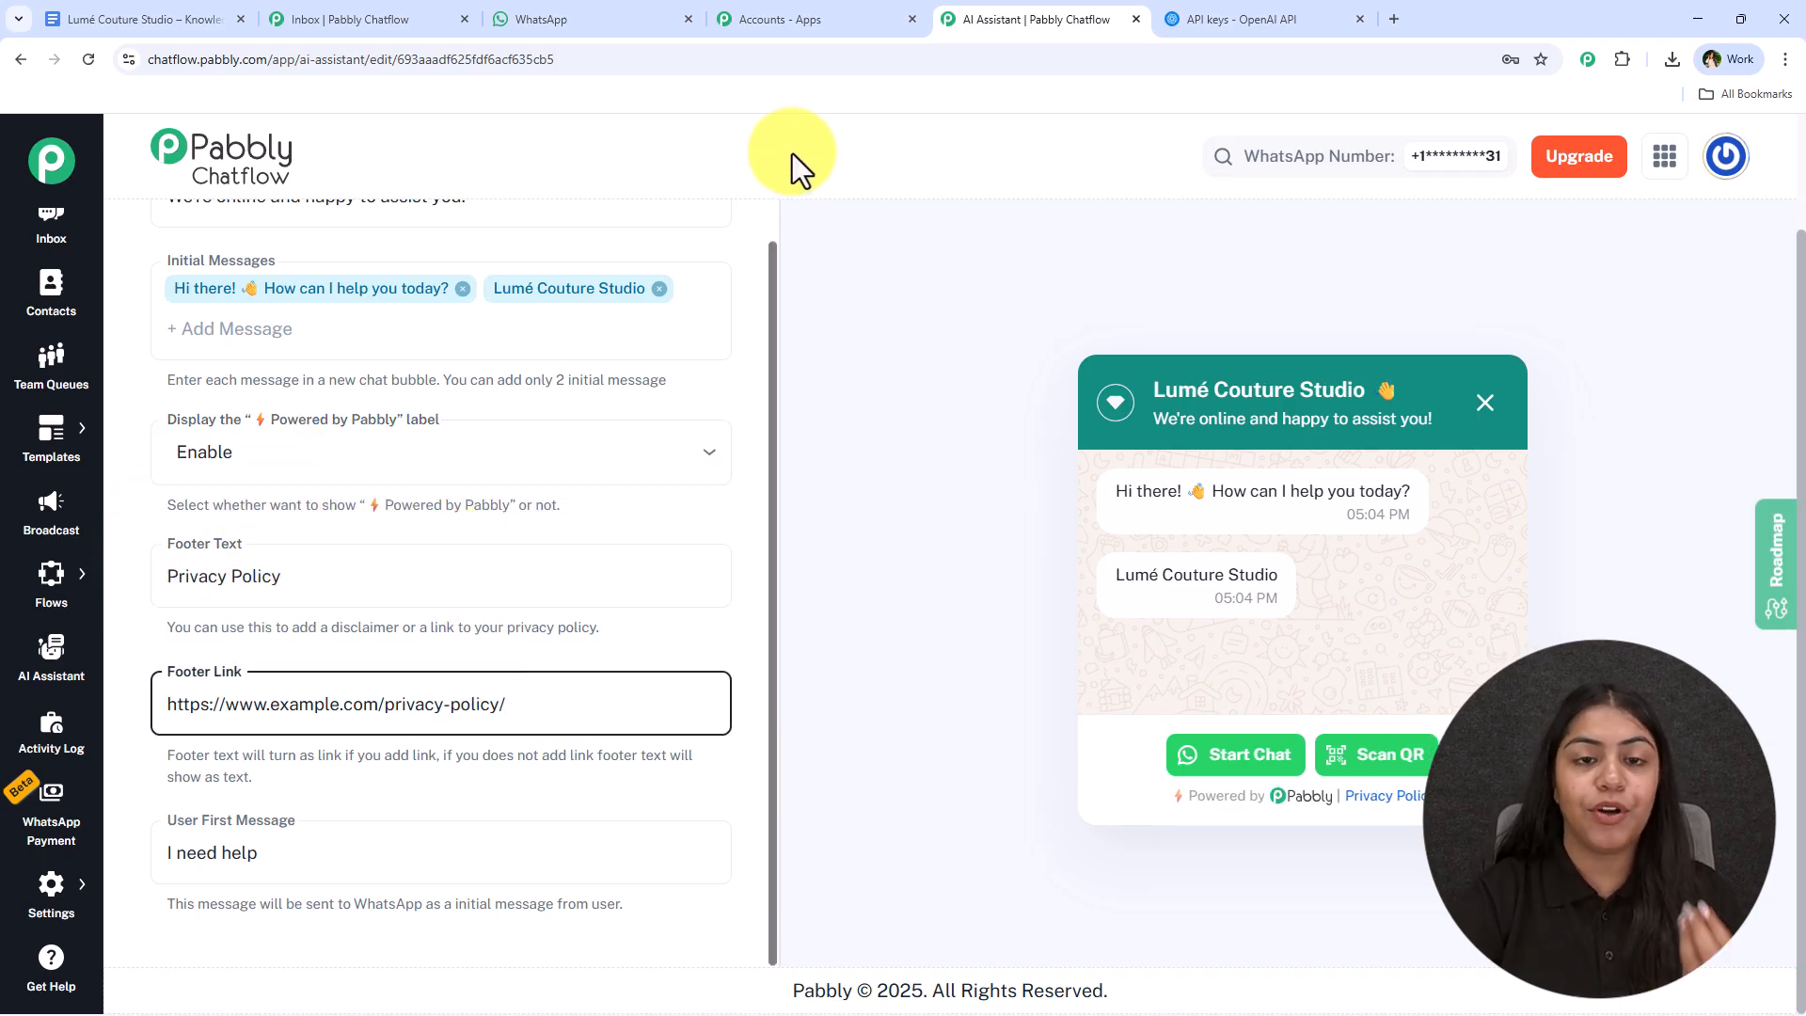
pyautogui.click(820, 273)
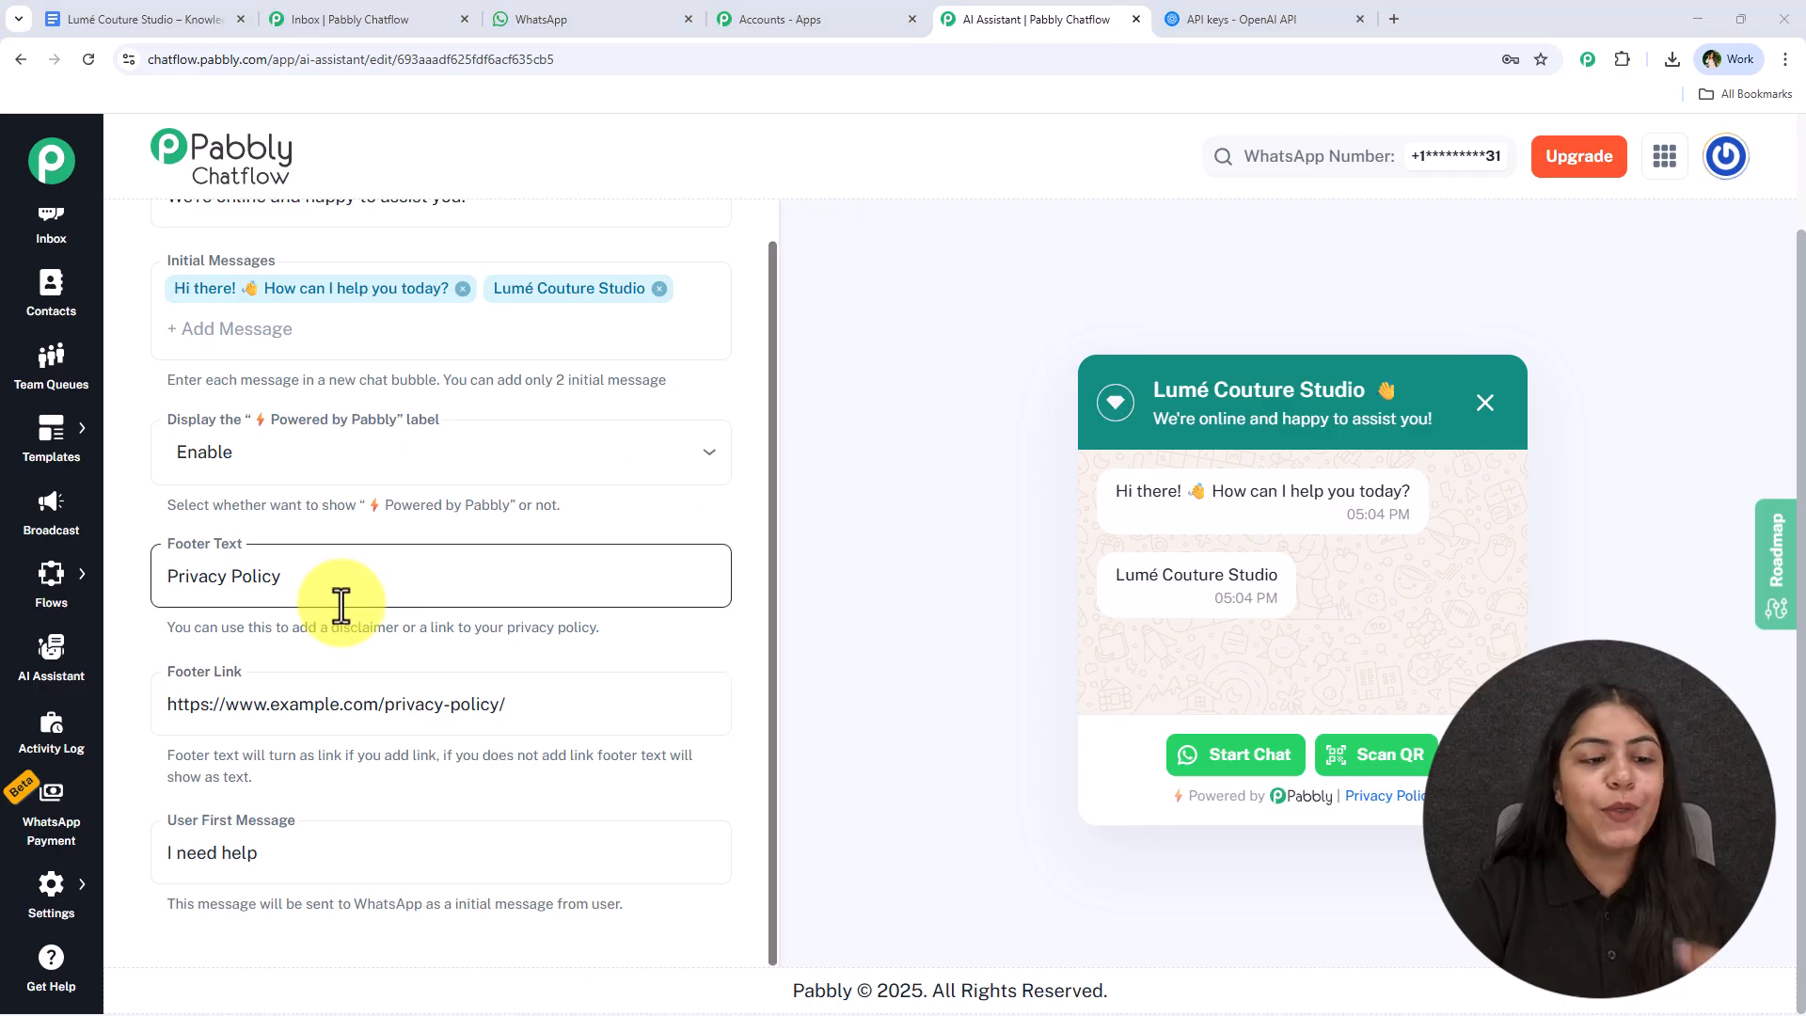
pyautogui.click(653, 706)
pyautogui.hotkey('ctrl', 'a')
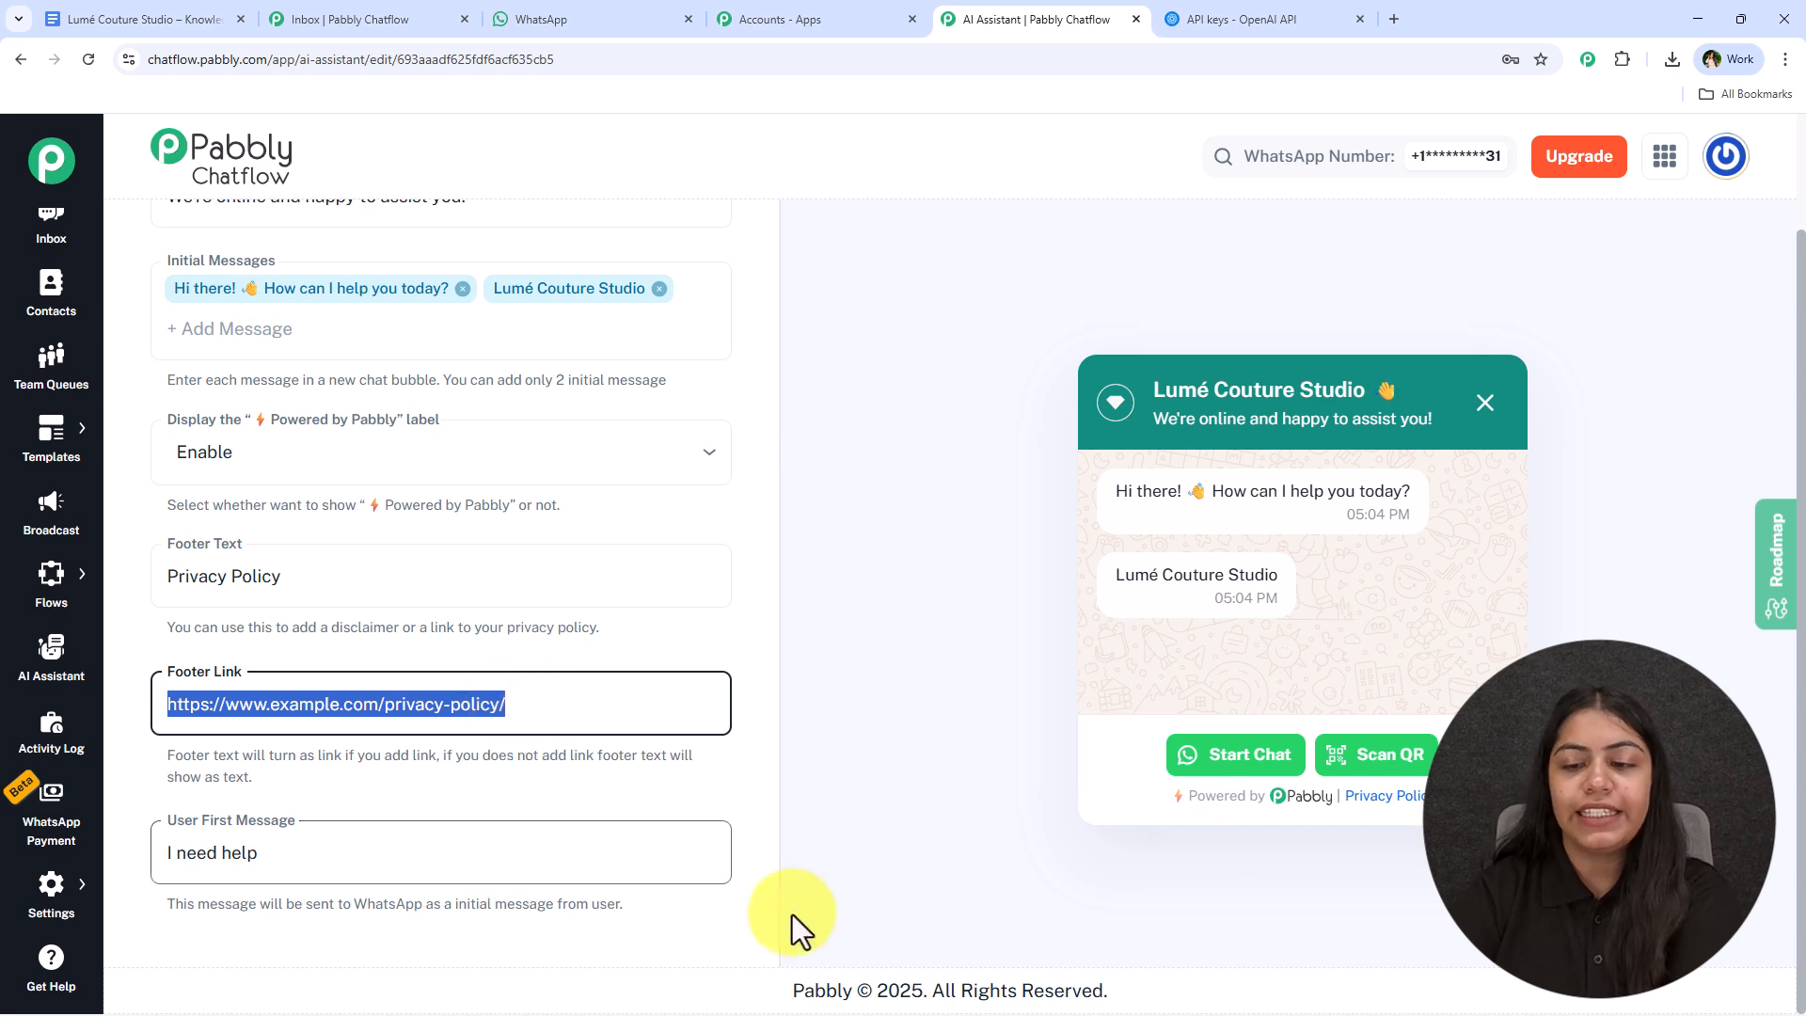
pyautogui.press('BackSpace')
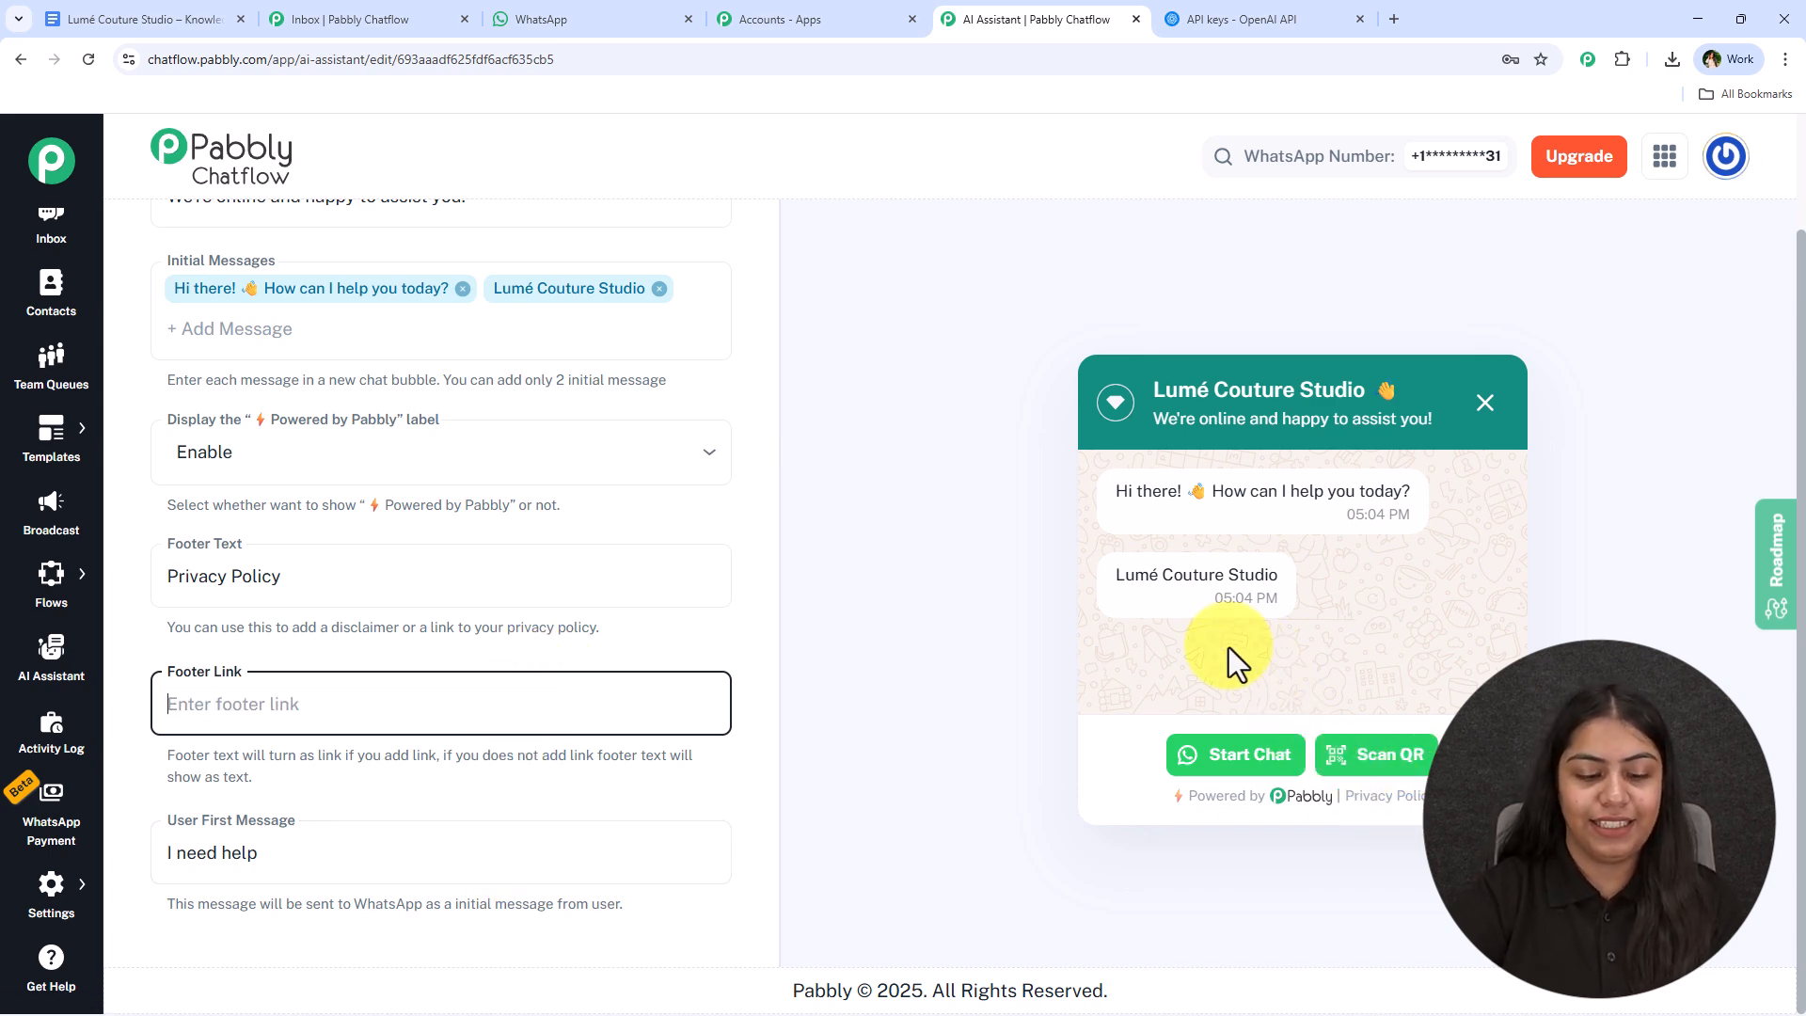
pyautogui.hotkey('ctrl', 'z')
# Step: Set the User First Message sent to WhatsApp to "Hey"
pyautogui.click(404, 940)
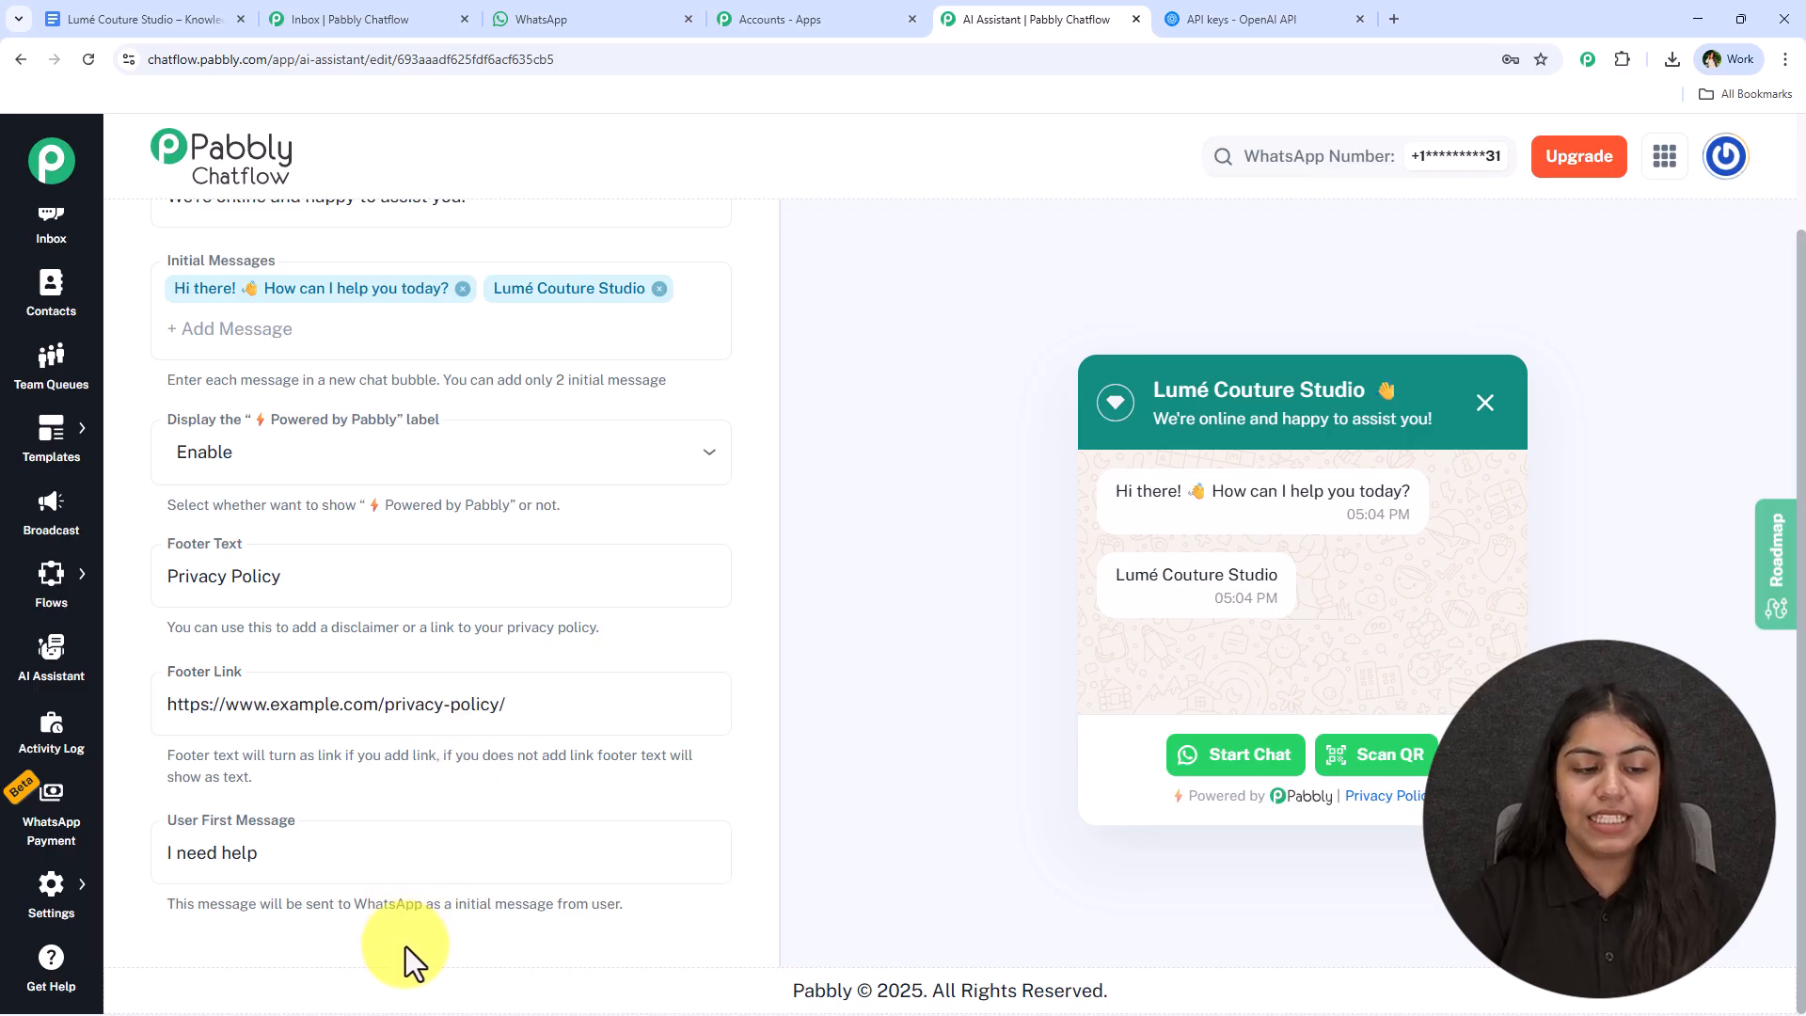
pyautogui.tripleClick(403, 849)
pyautogui.write('Hey')
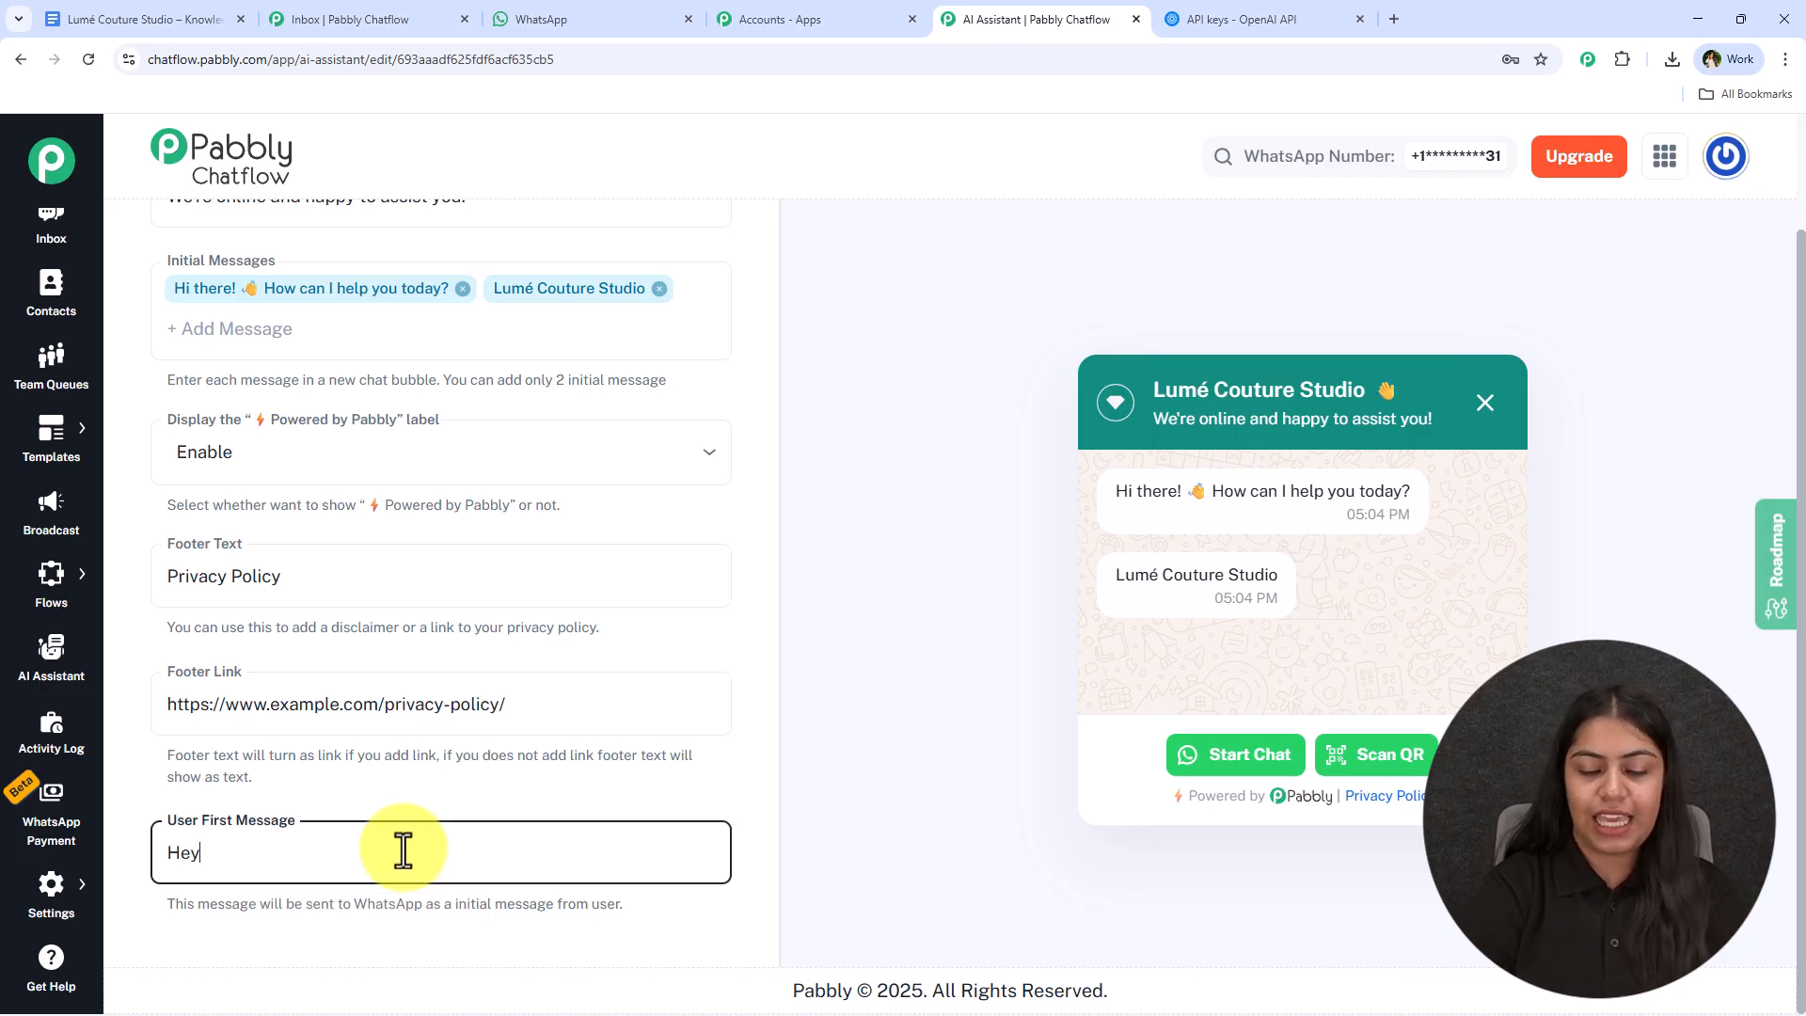
pyautogui.click(508, 784)
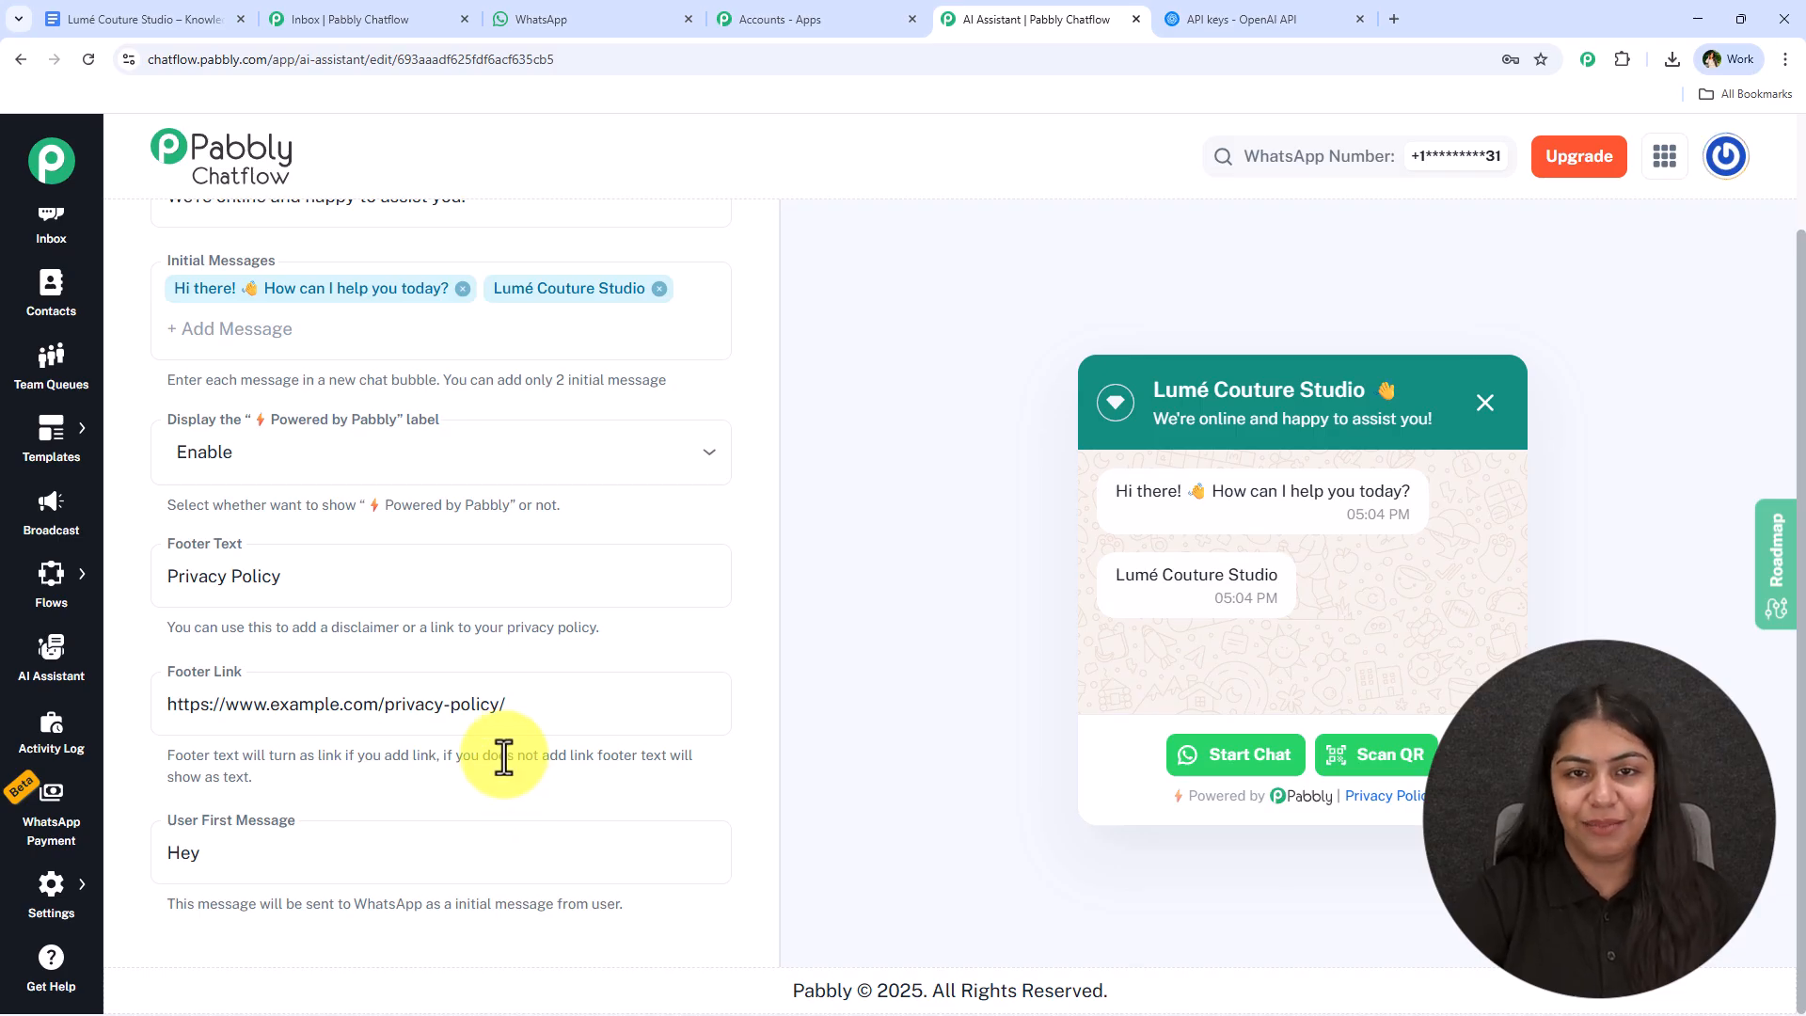
pyautogui.scroll(1, 480, 771)
pyautogui.scroll(-1, 464, 786)
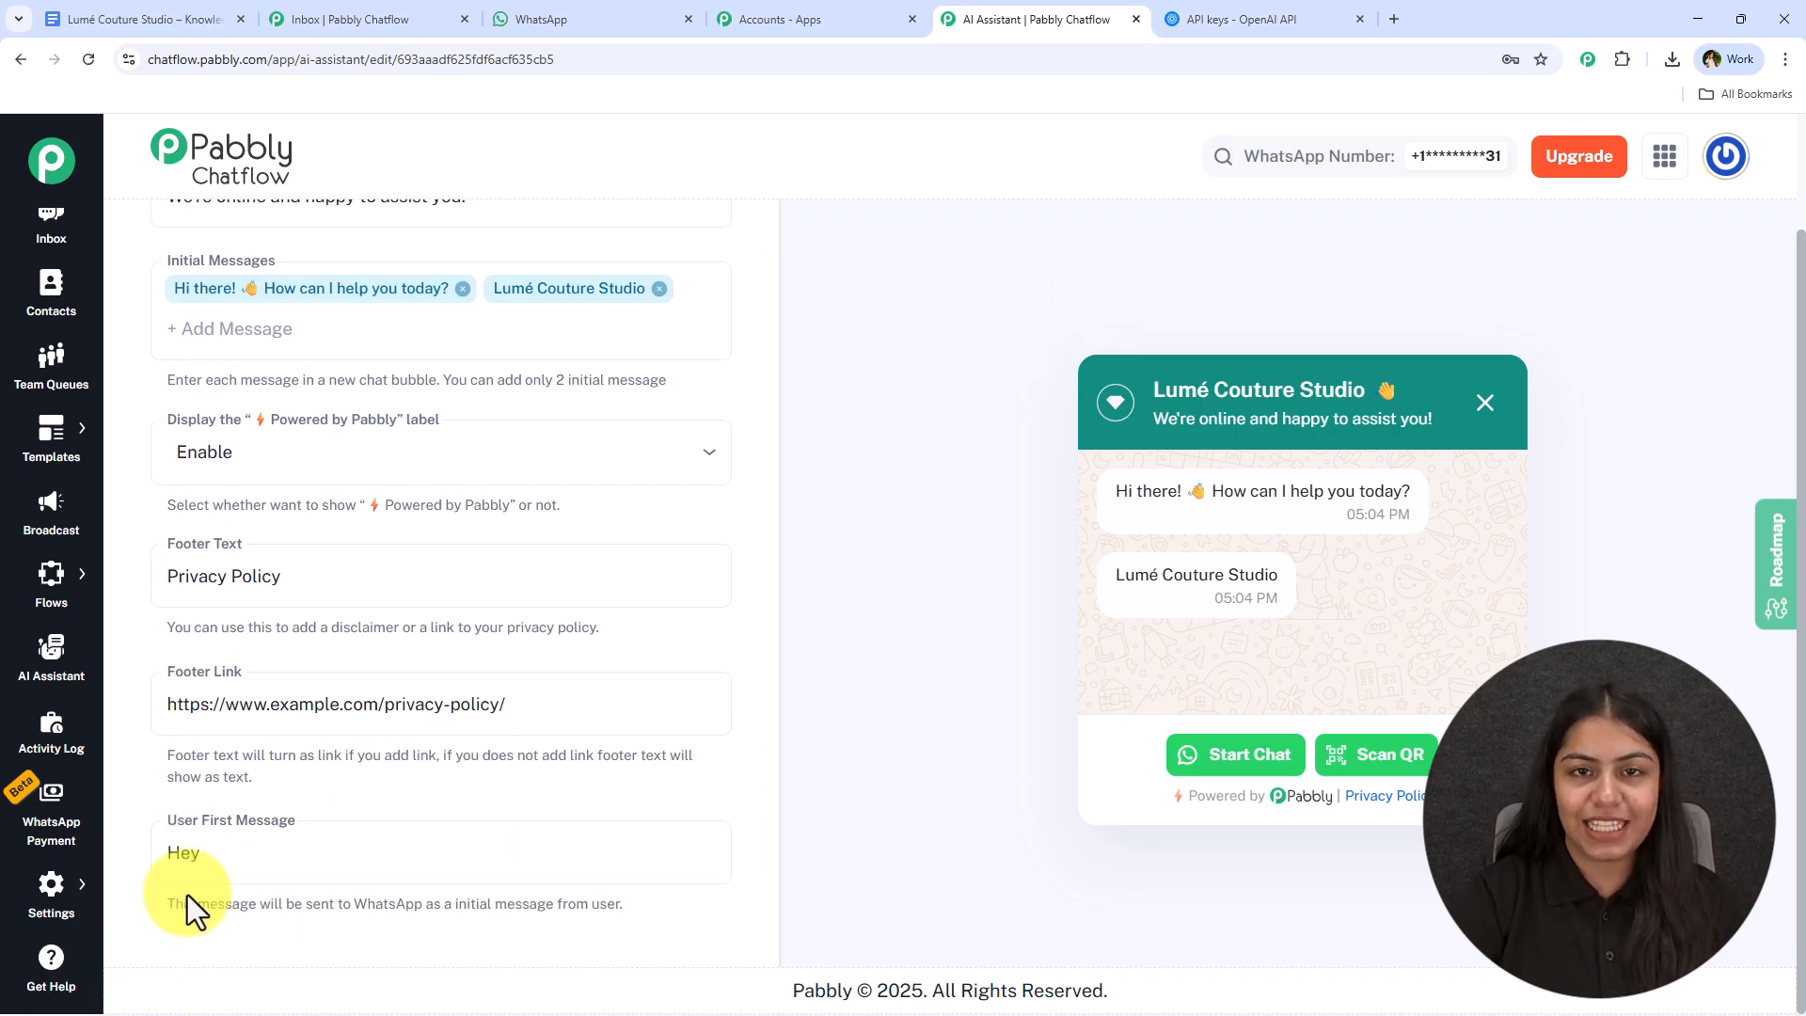
# Step: Style the assistant with the Dark theme mode and the Rounded Square assistant shape
pyautogui.scroll(3, 193, 875)
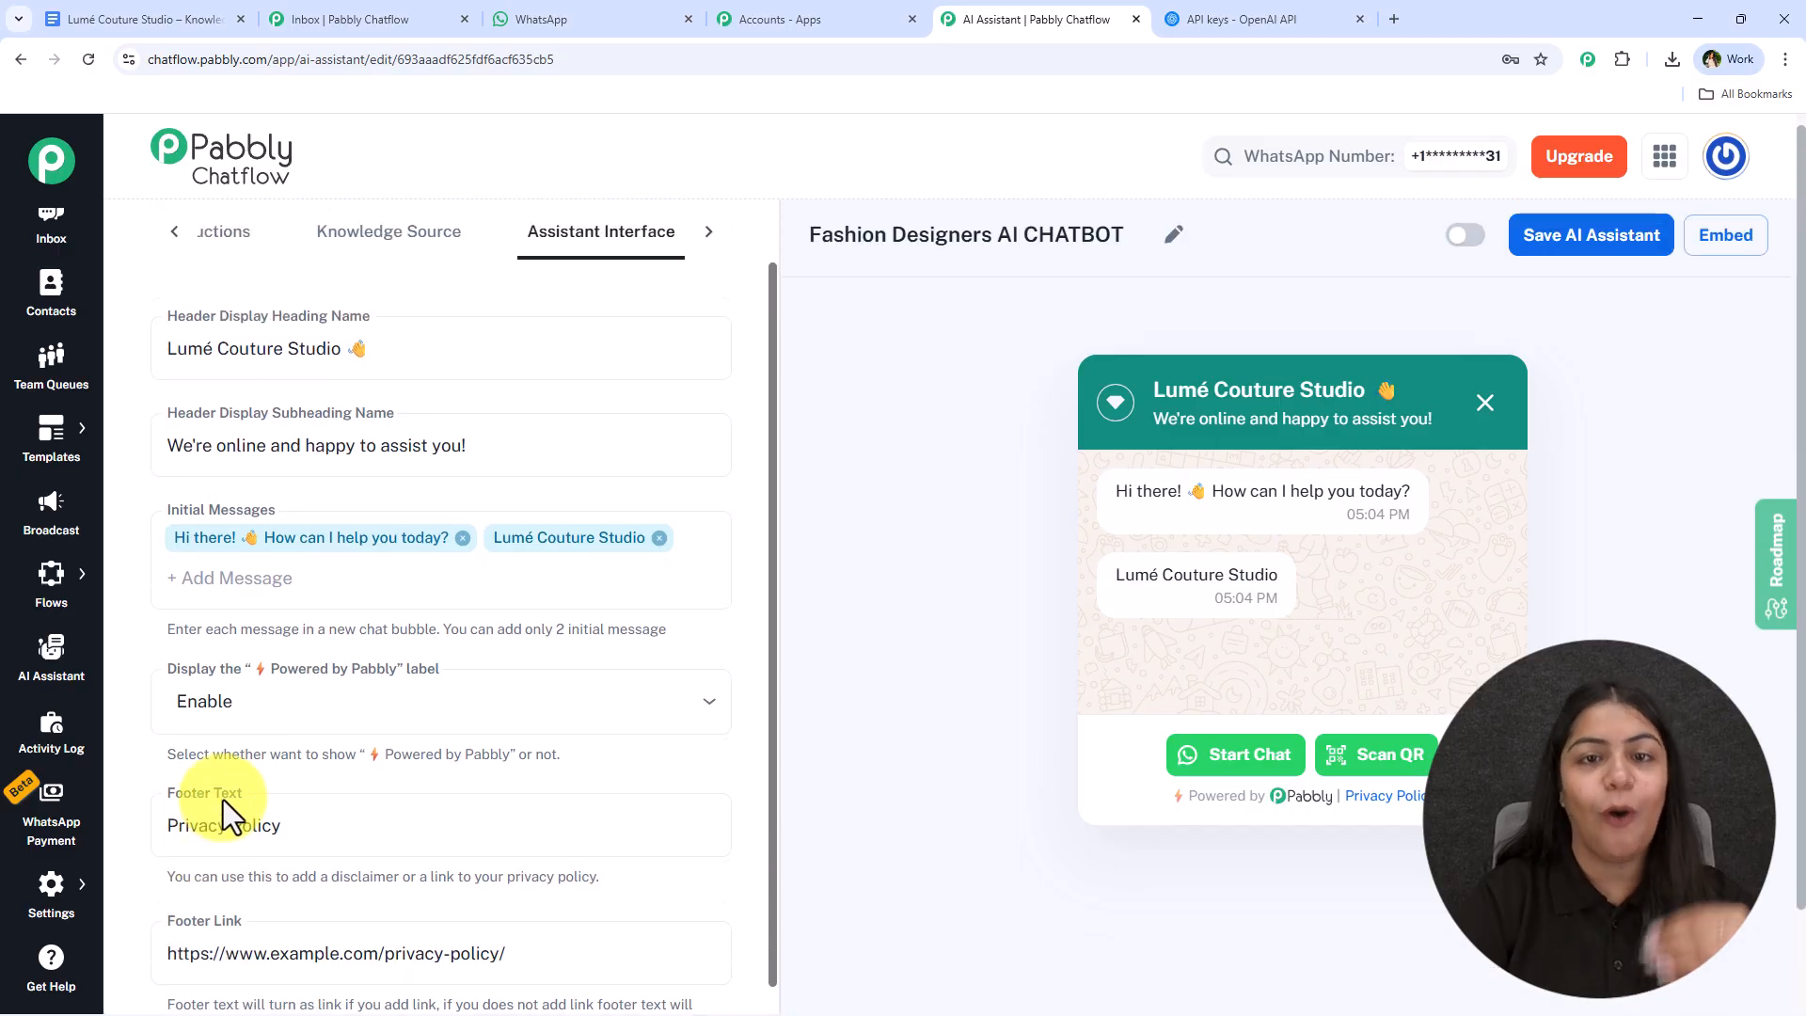
pyautogui.click(725, 246)
pyautogui.click(663, 256)
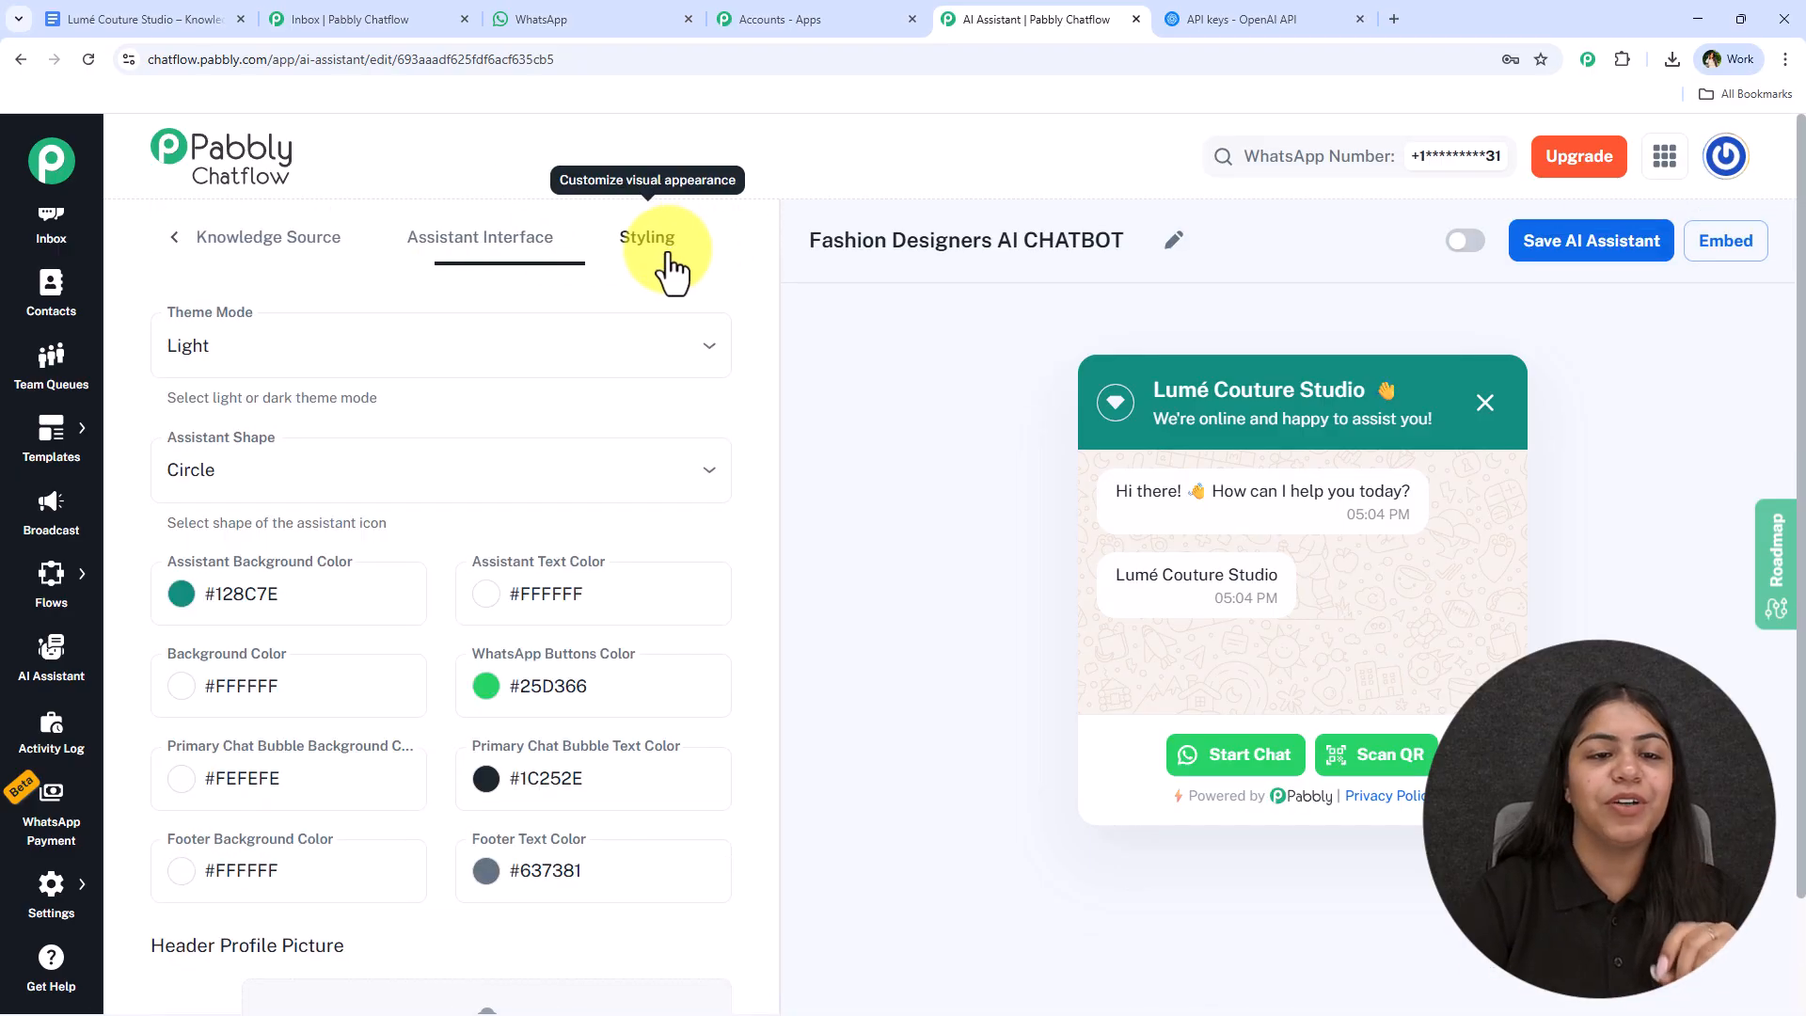
pyautogui.click(301, 334)
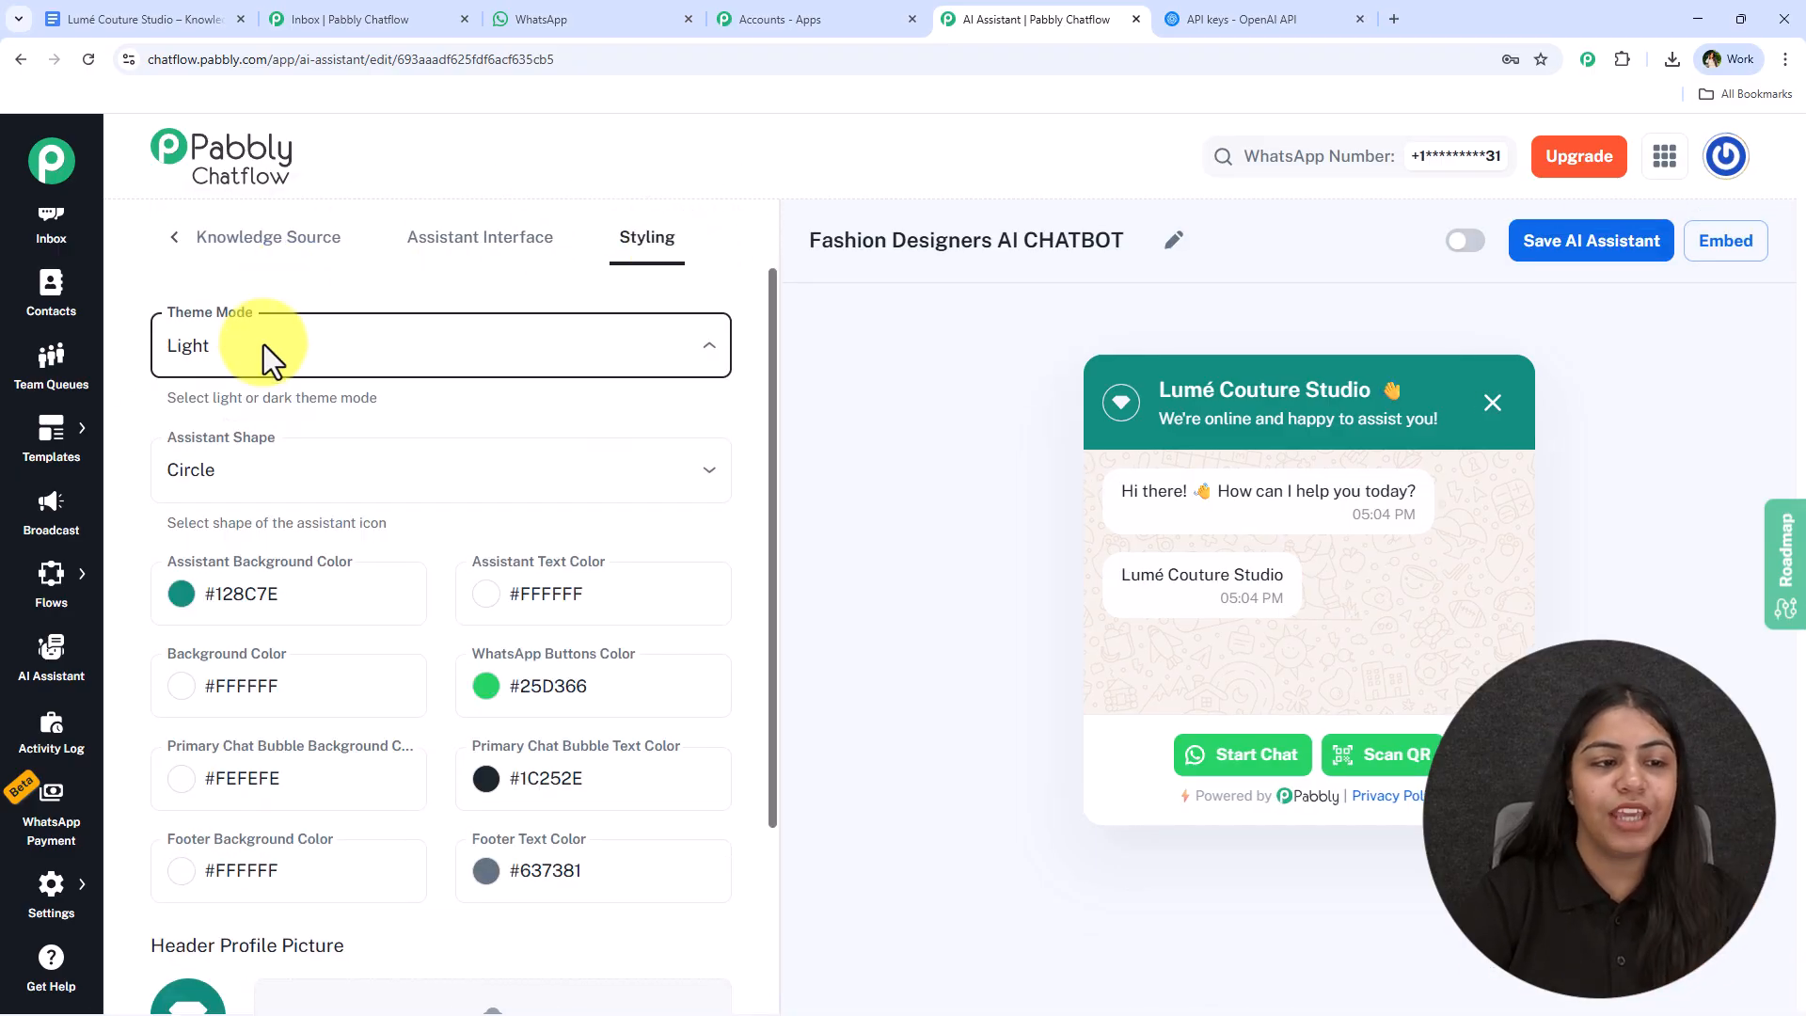
pyautogui.click(287, 453)
pyautogui.click(282, 485)
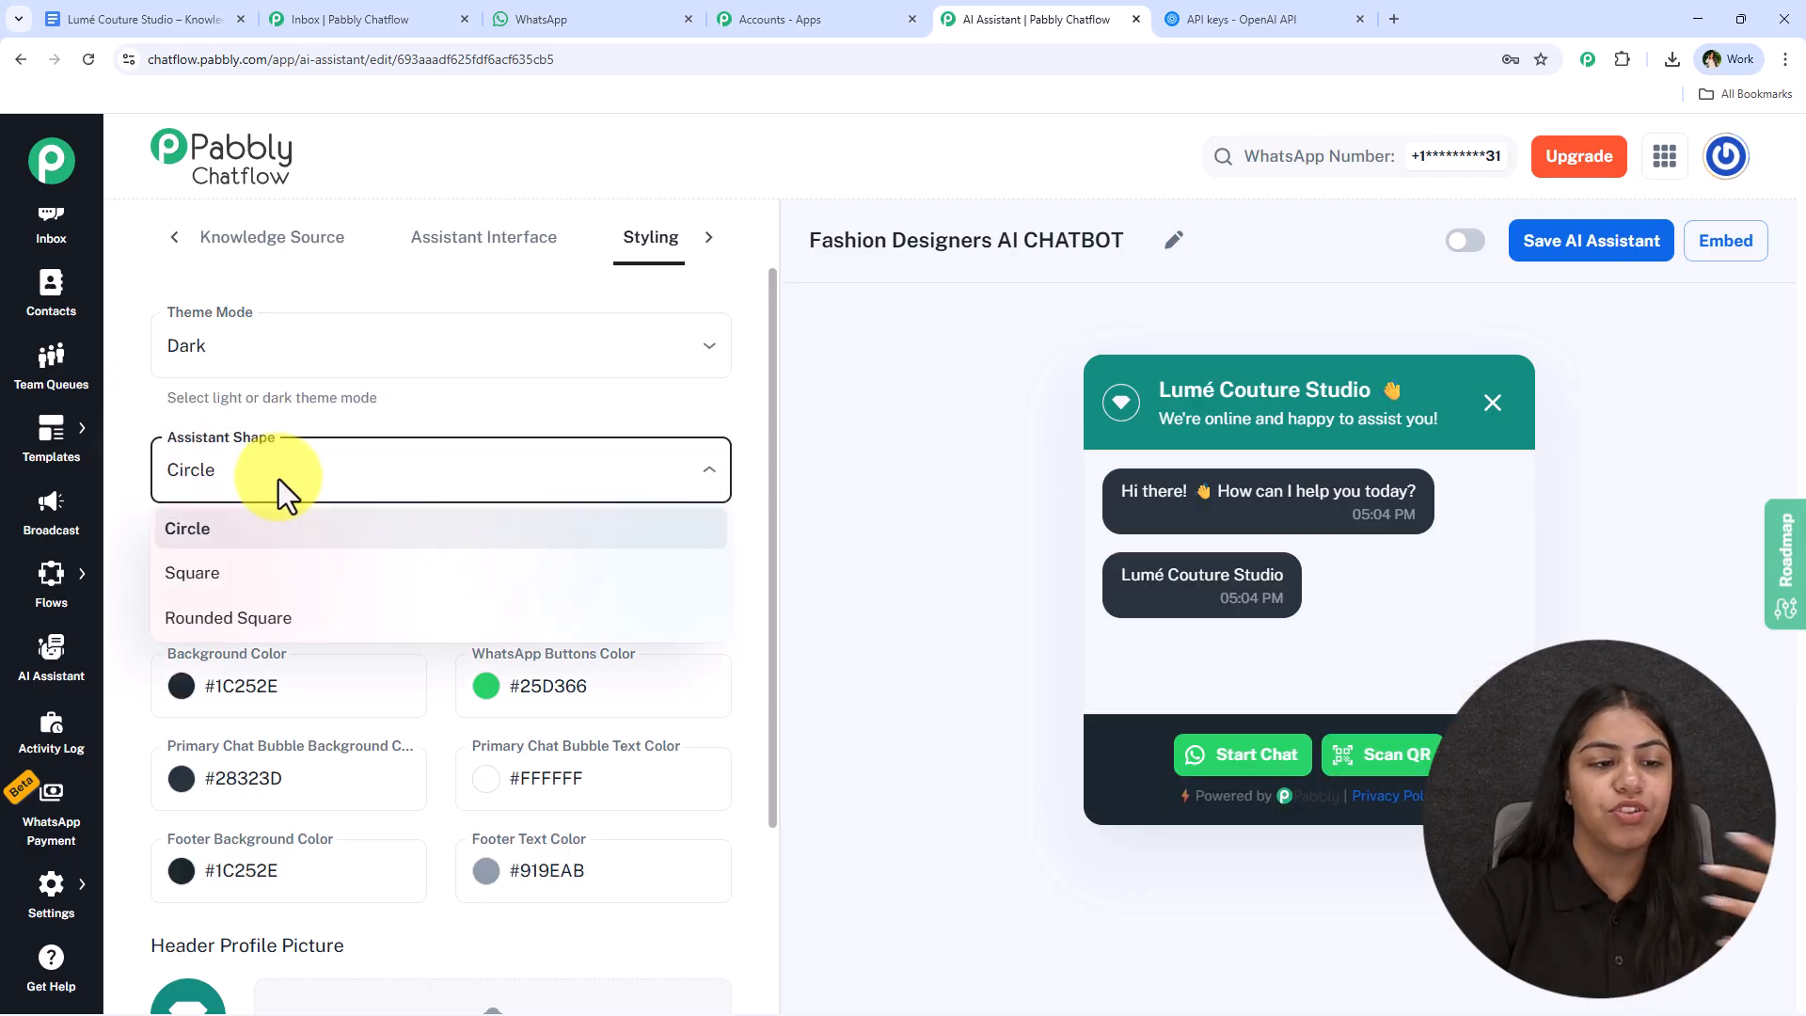
pyautogui.click(259, 621)
# Step: Check the remaining color and picture options, switch the Fashion Designers AI CHATBOT on and save it
pyautogui.scroll(-2, 256, 614)
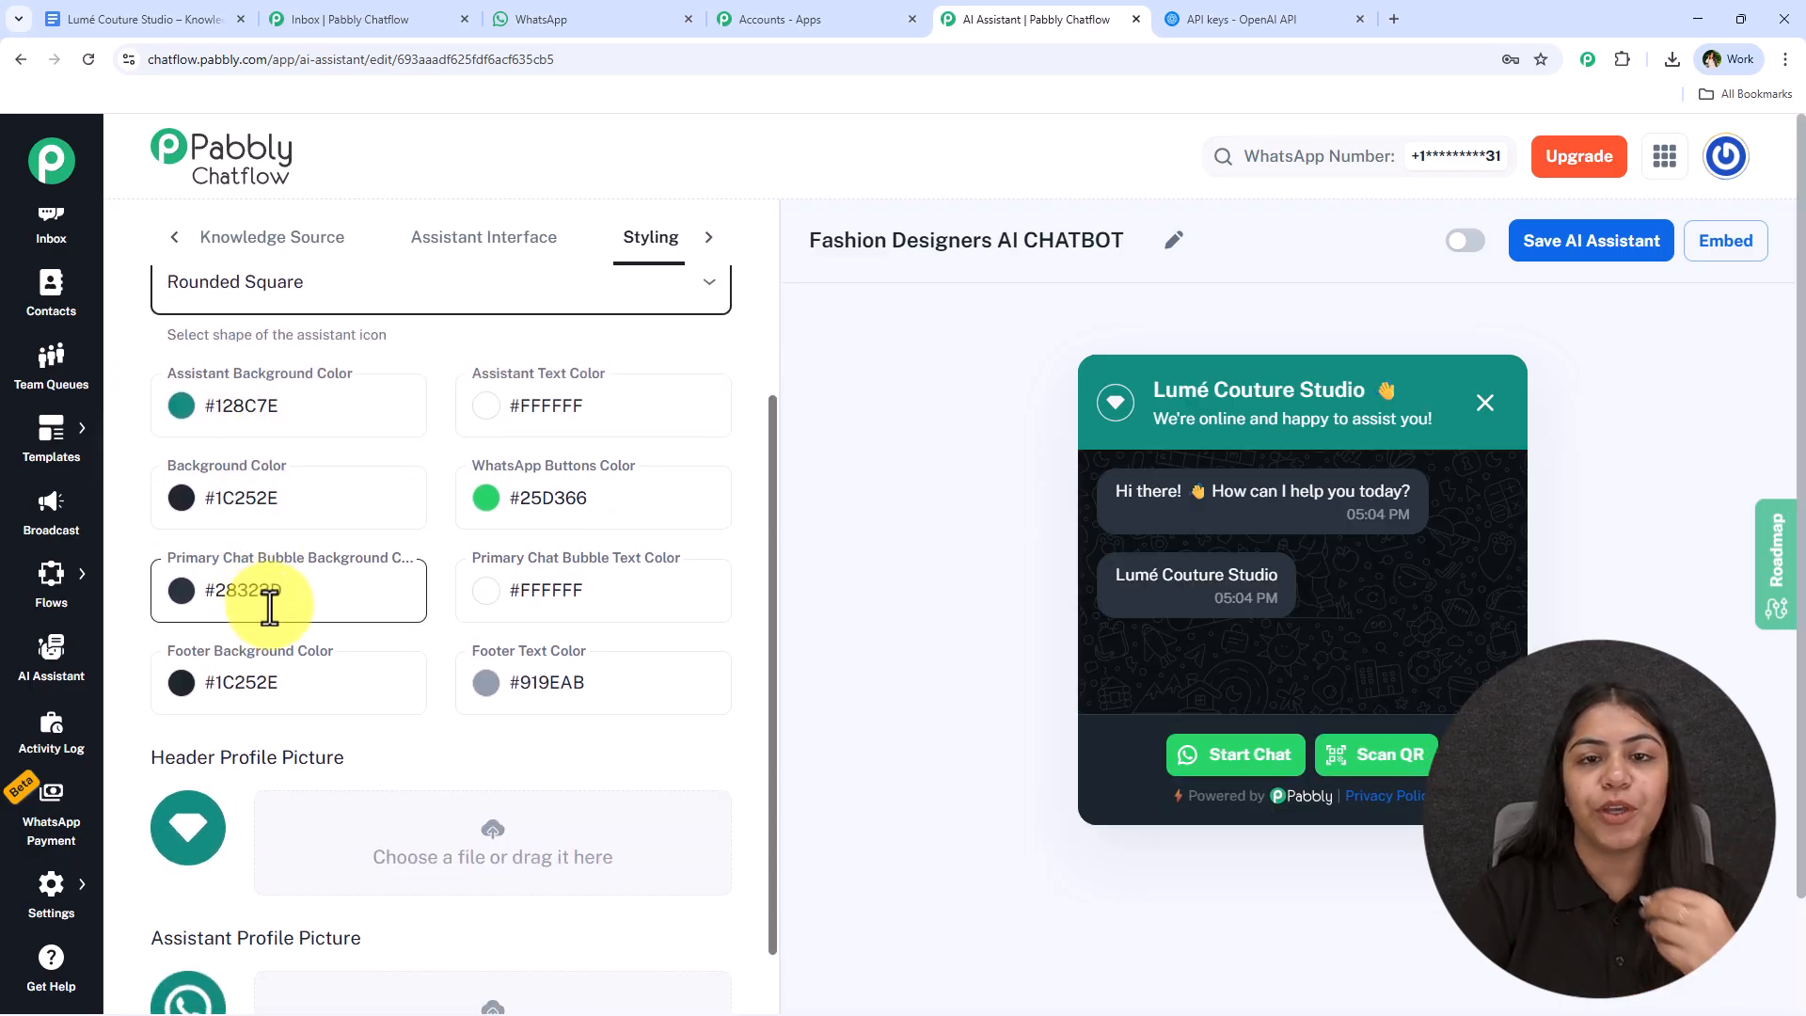
pyautogui.scroll(-4, 270, 607)
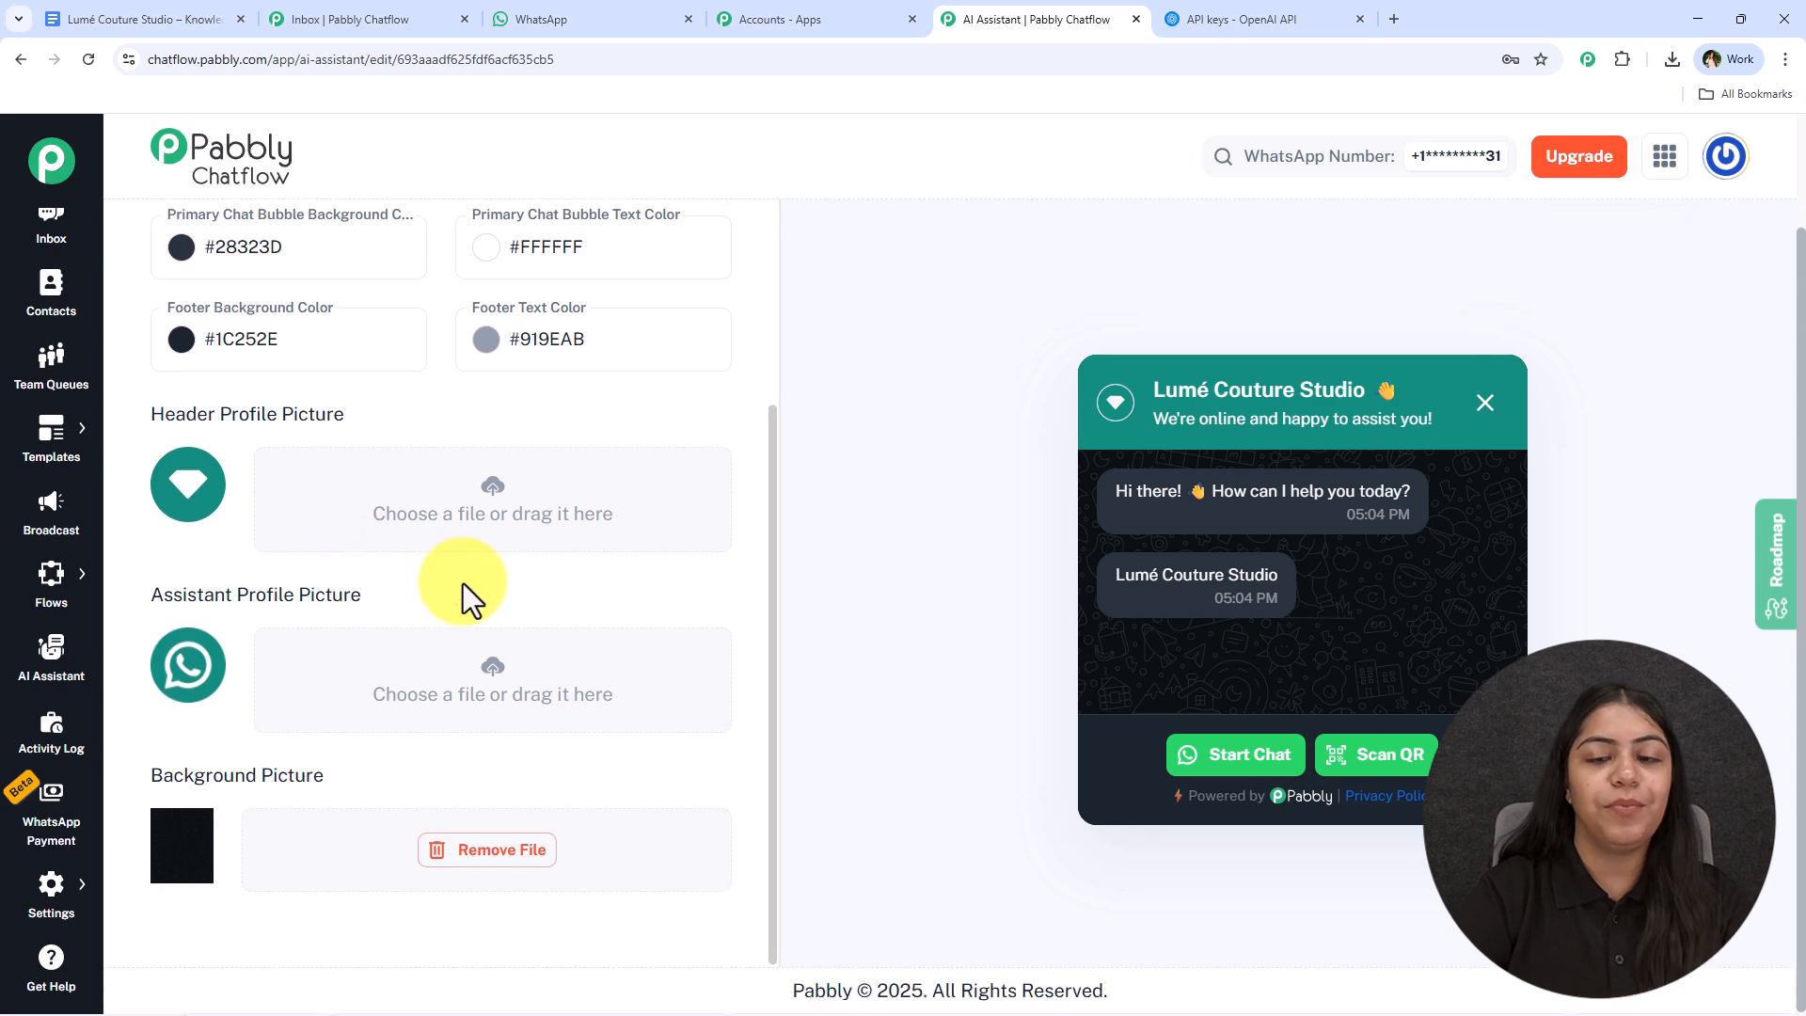
pyautogui.scroll(2, 940, 574)
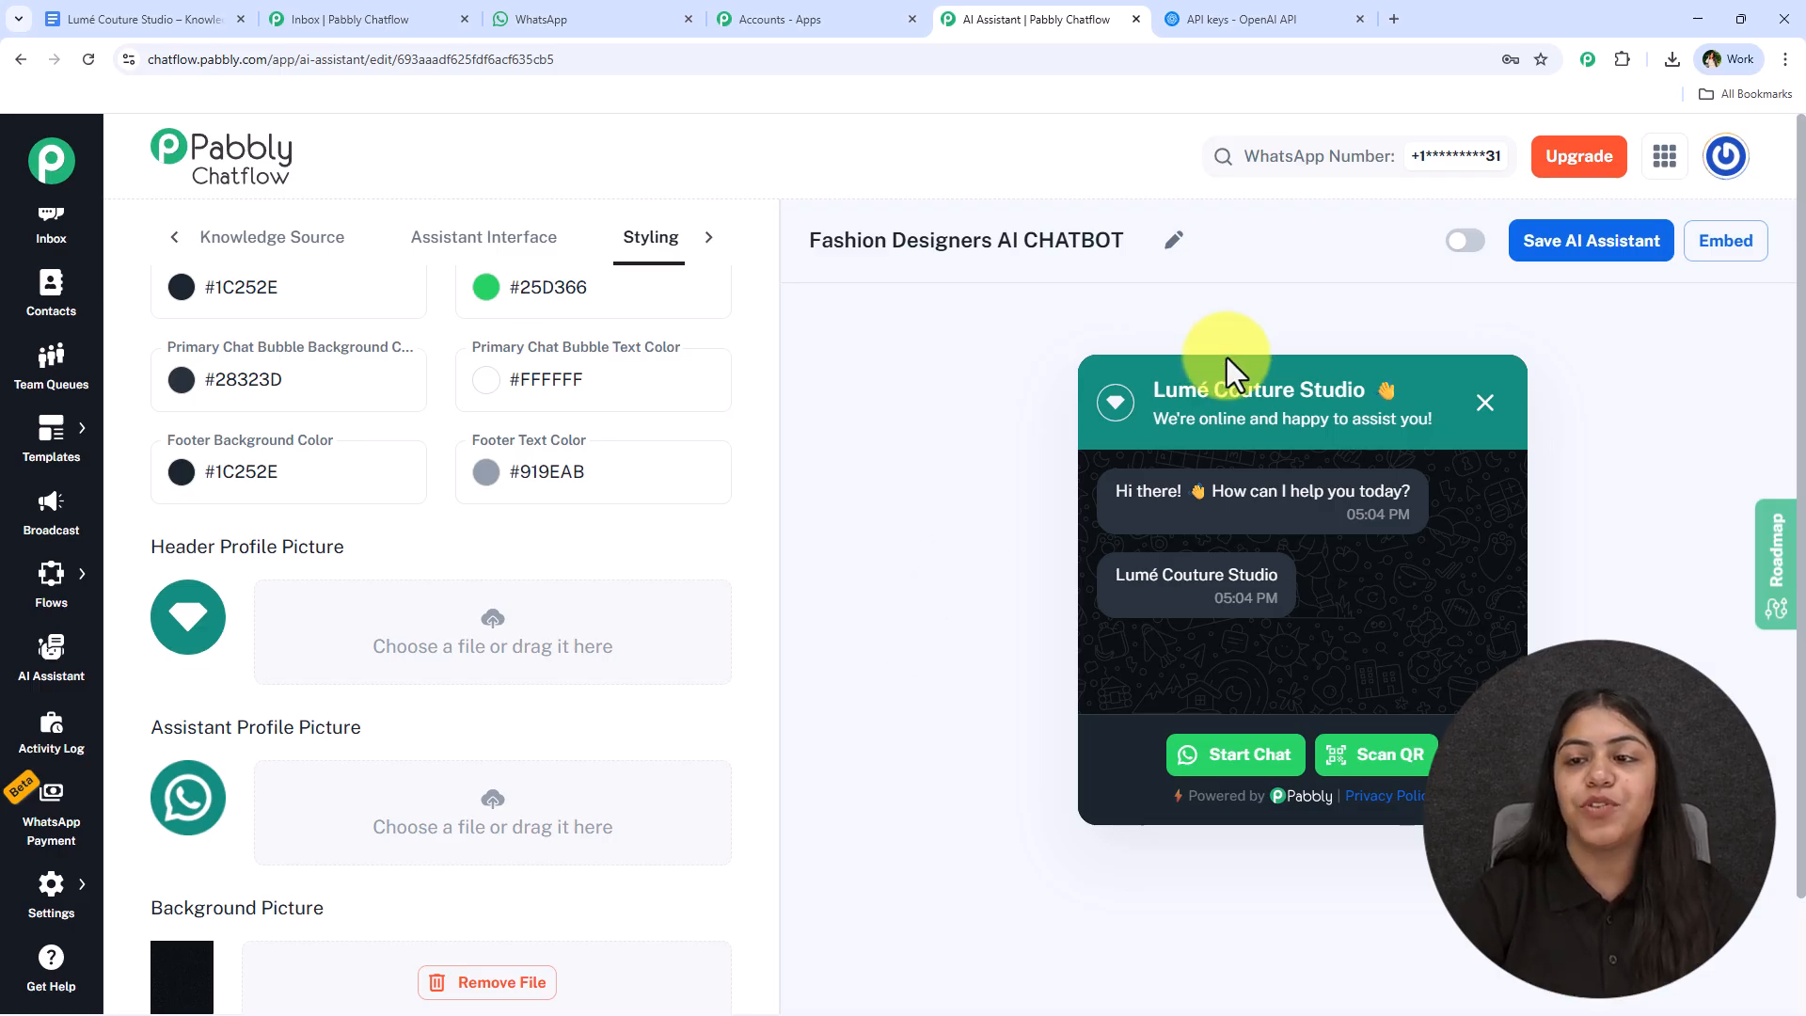
pyautogui.click(1464, 240)
pyautogui.click(1614, 242)
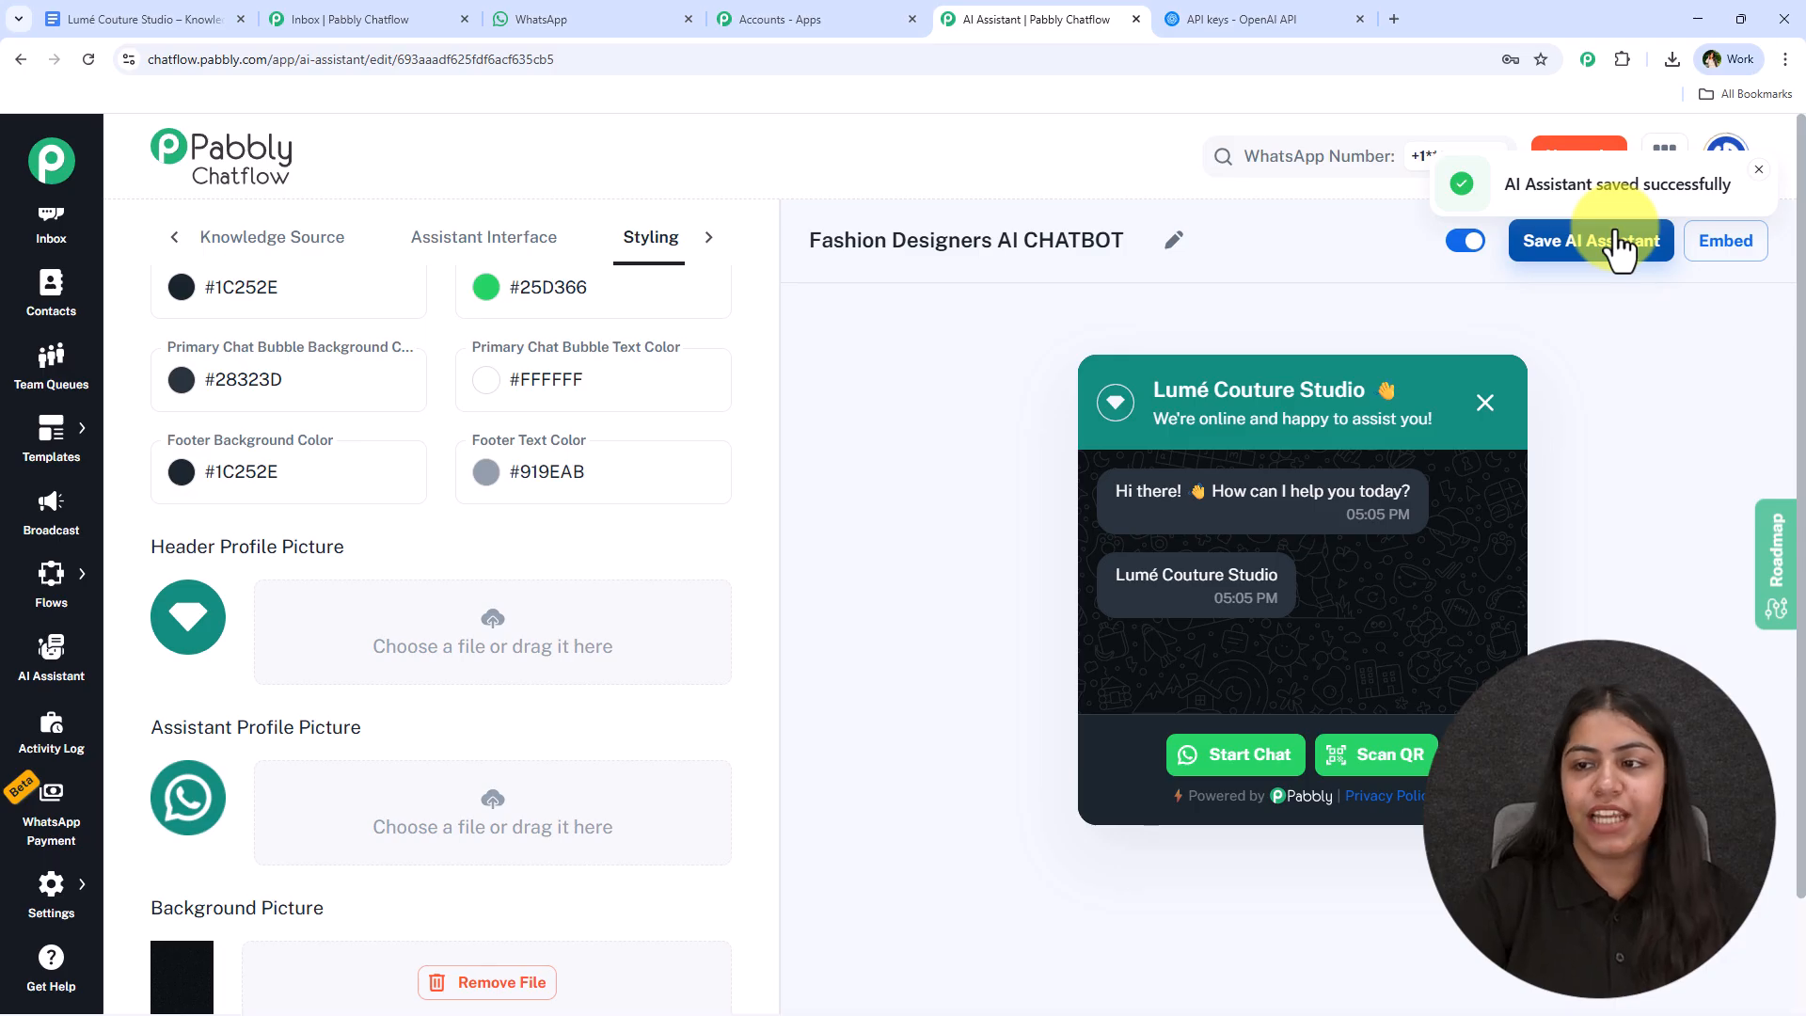
# Step: Copy the AI assistant's embed script for use on a website and close the embed dialog
pyautogui.click(1740, 243)
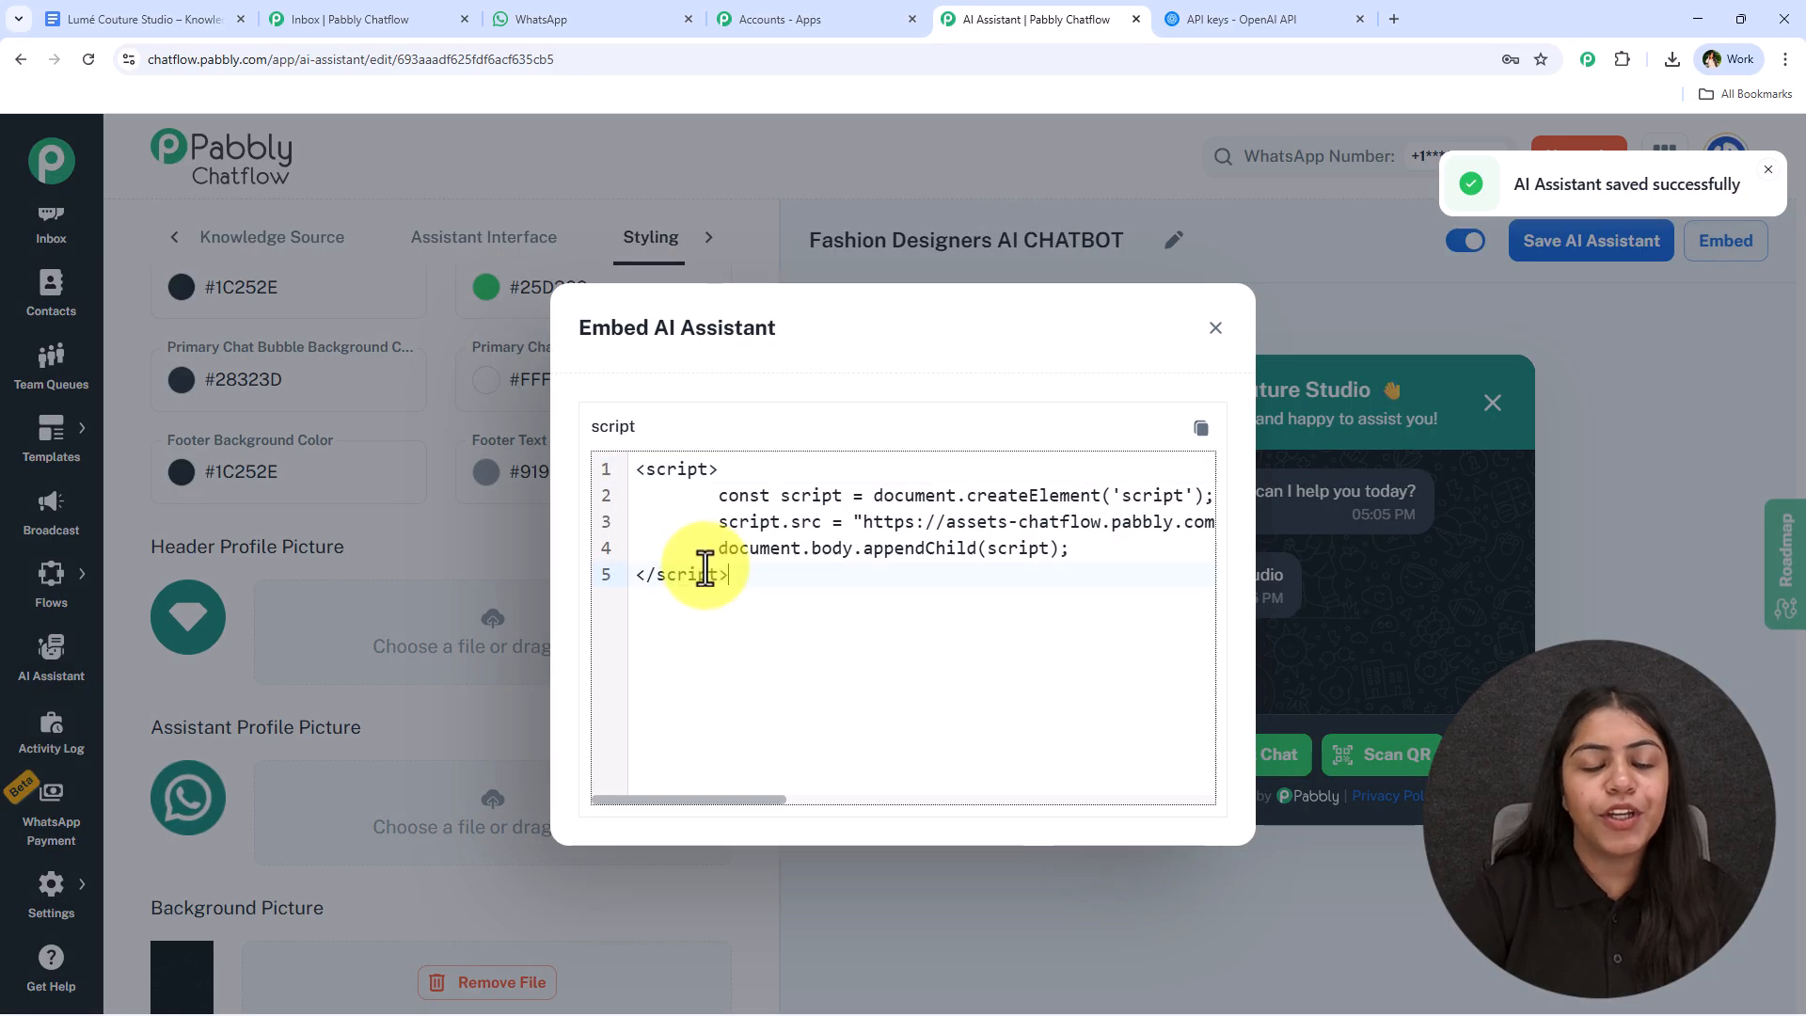
pyautogui.moveTo(758, 613); pyautogui.dragTo(618, 454)
pyautogui.click(1199, 430)
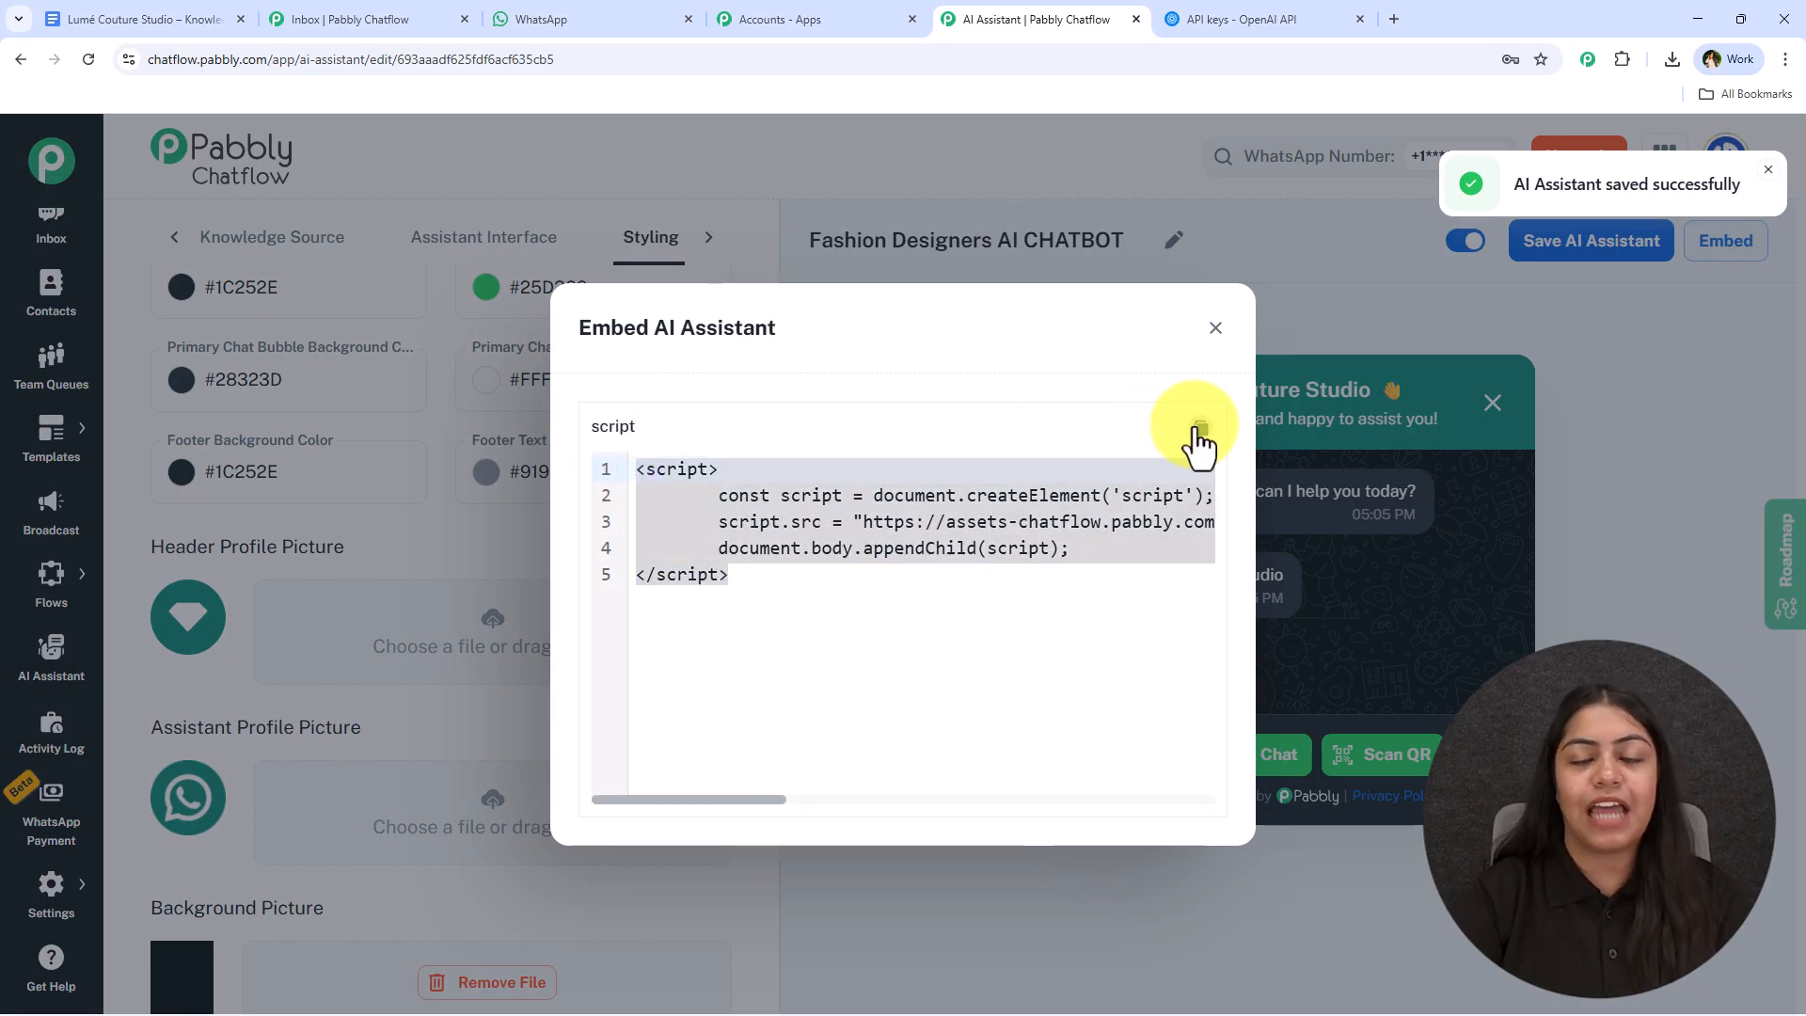
pyautogui.click(1215, 331)
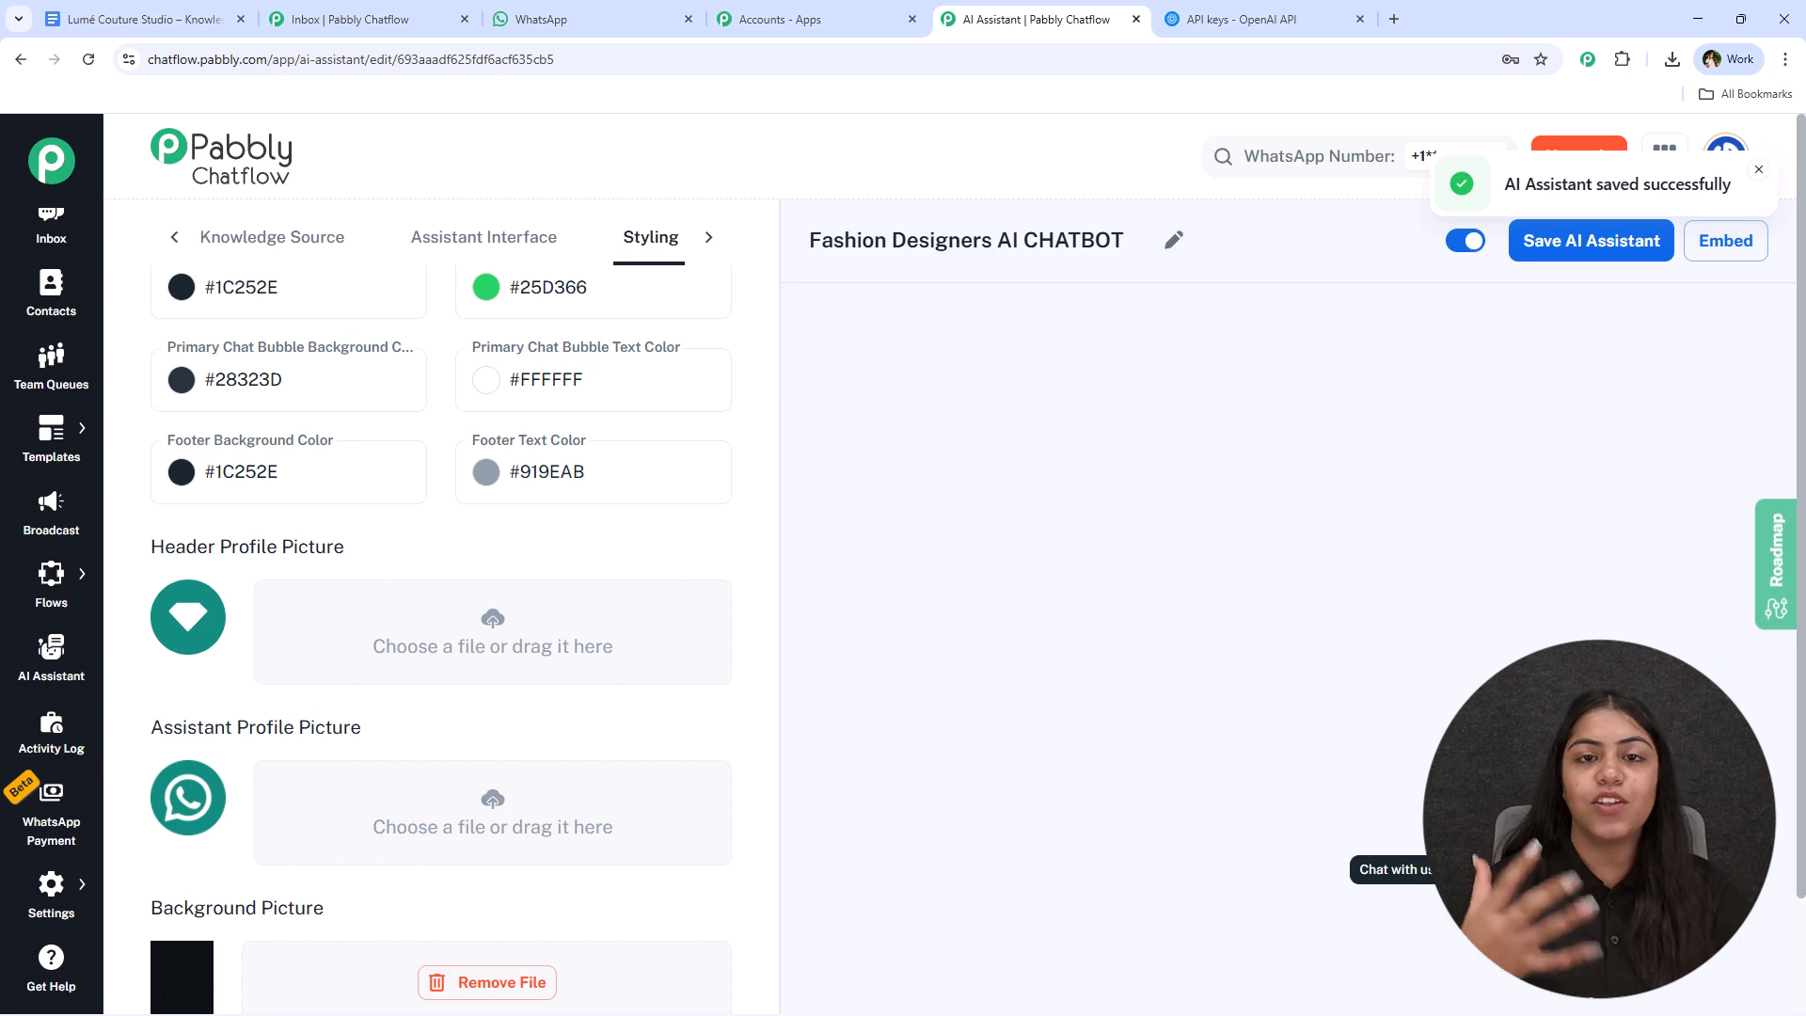
# Step: Reopen the chat widget preview and review the assistant interface settings down to the User First Message
pyautogui.click(1392, 869)
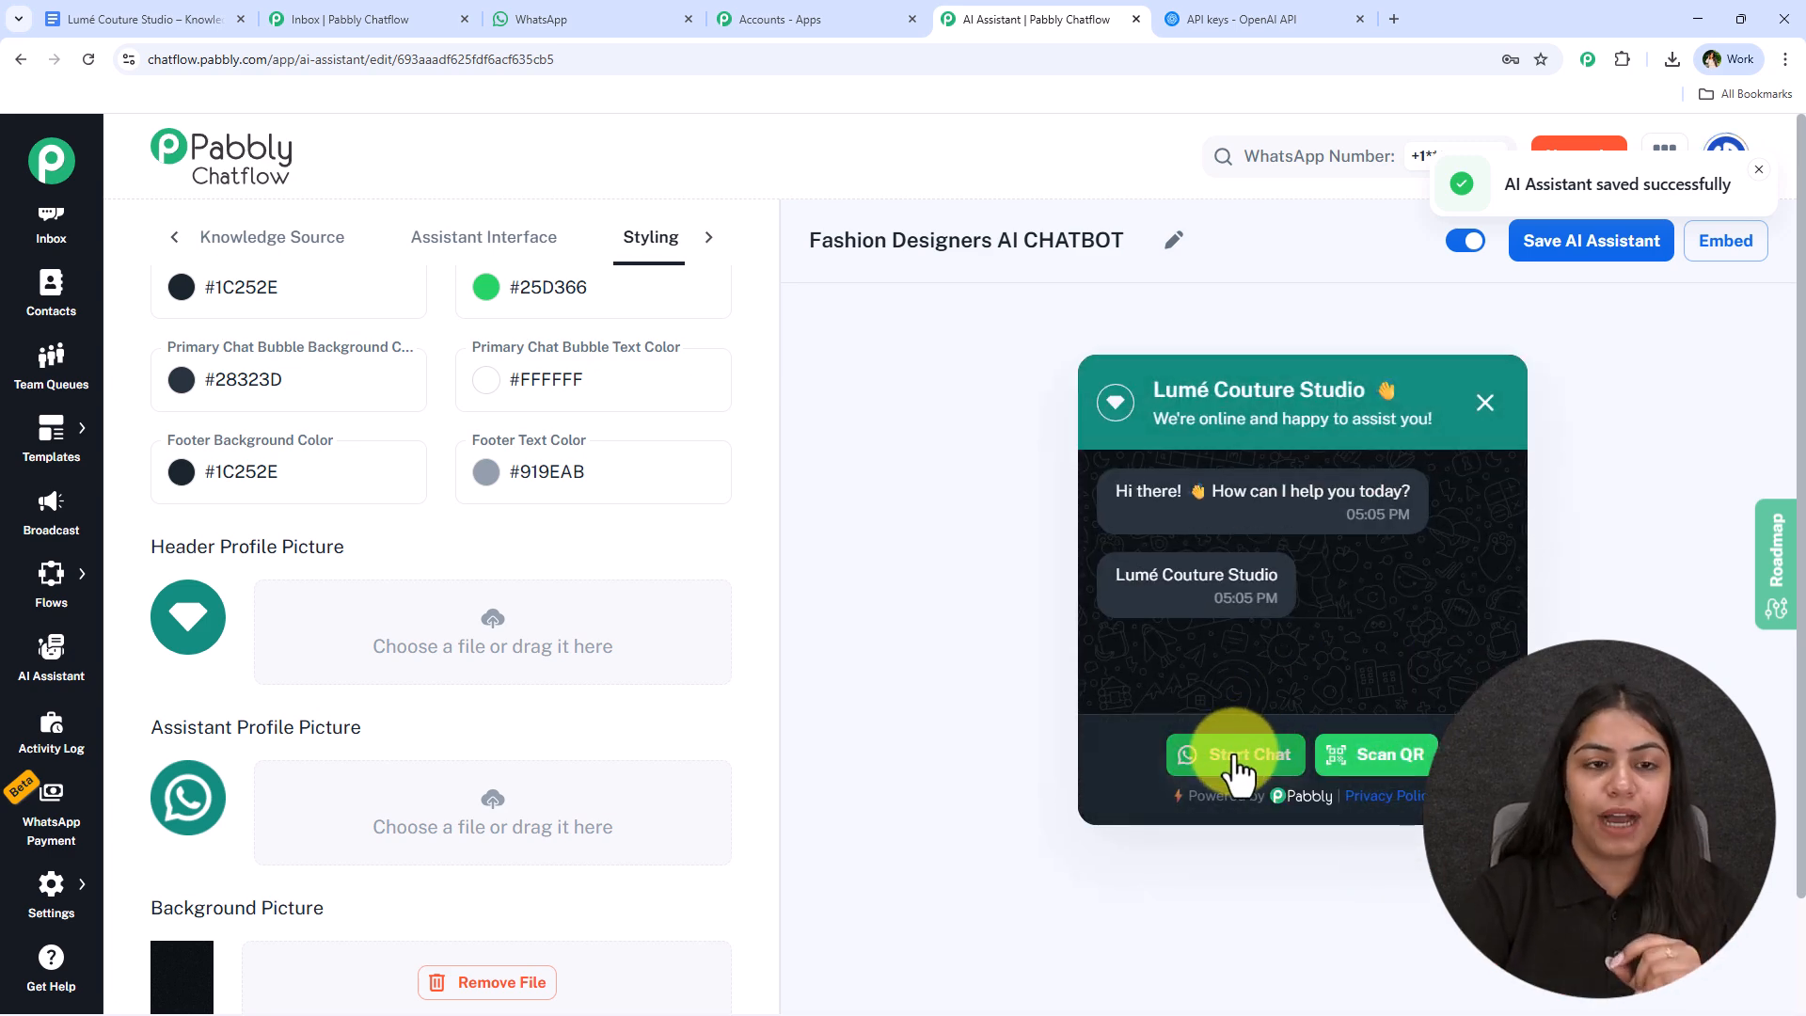
pyautogui.click(522, 237)
pyautogui.scroll(-3, 323, 693)
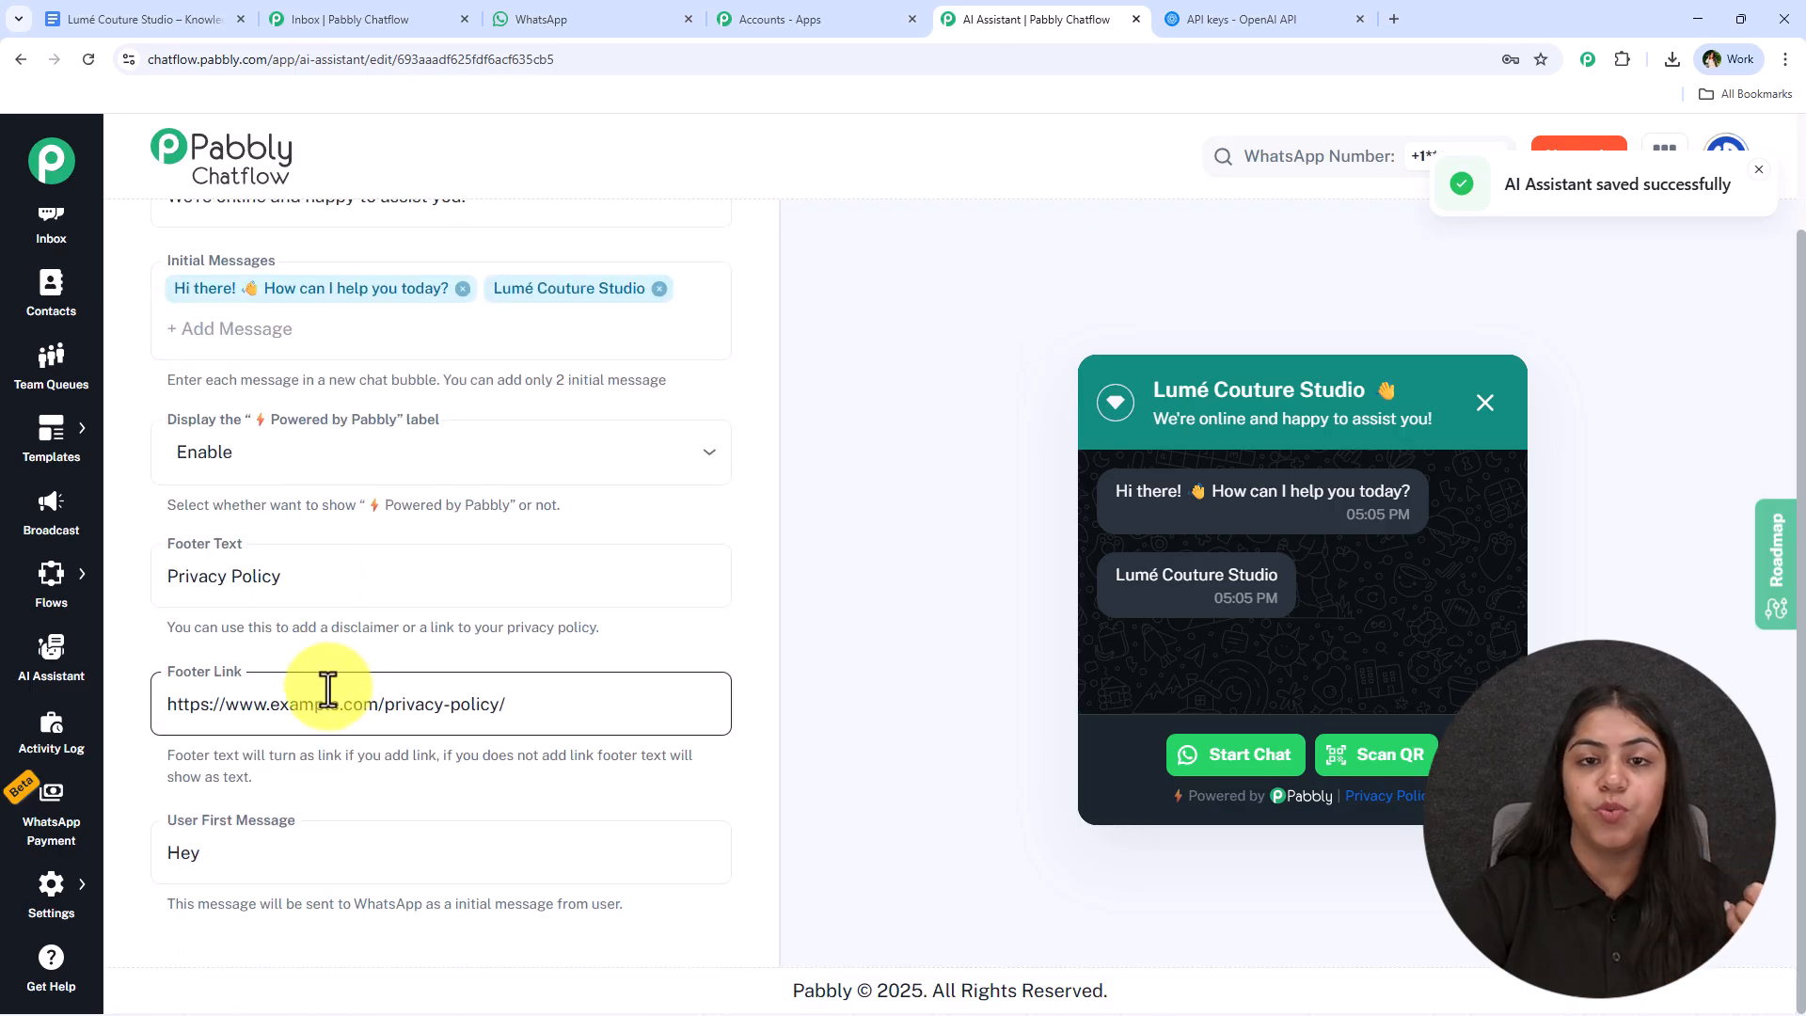
pyautogui.scroll(1, 188, 959)
pyautogui.scroll(-1, 216, 931)
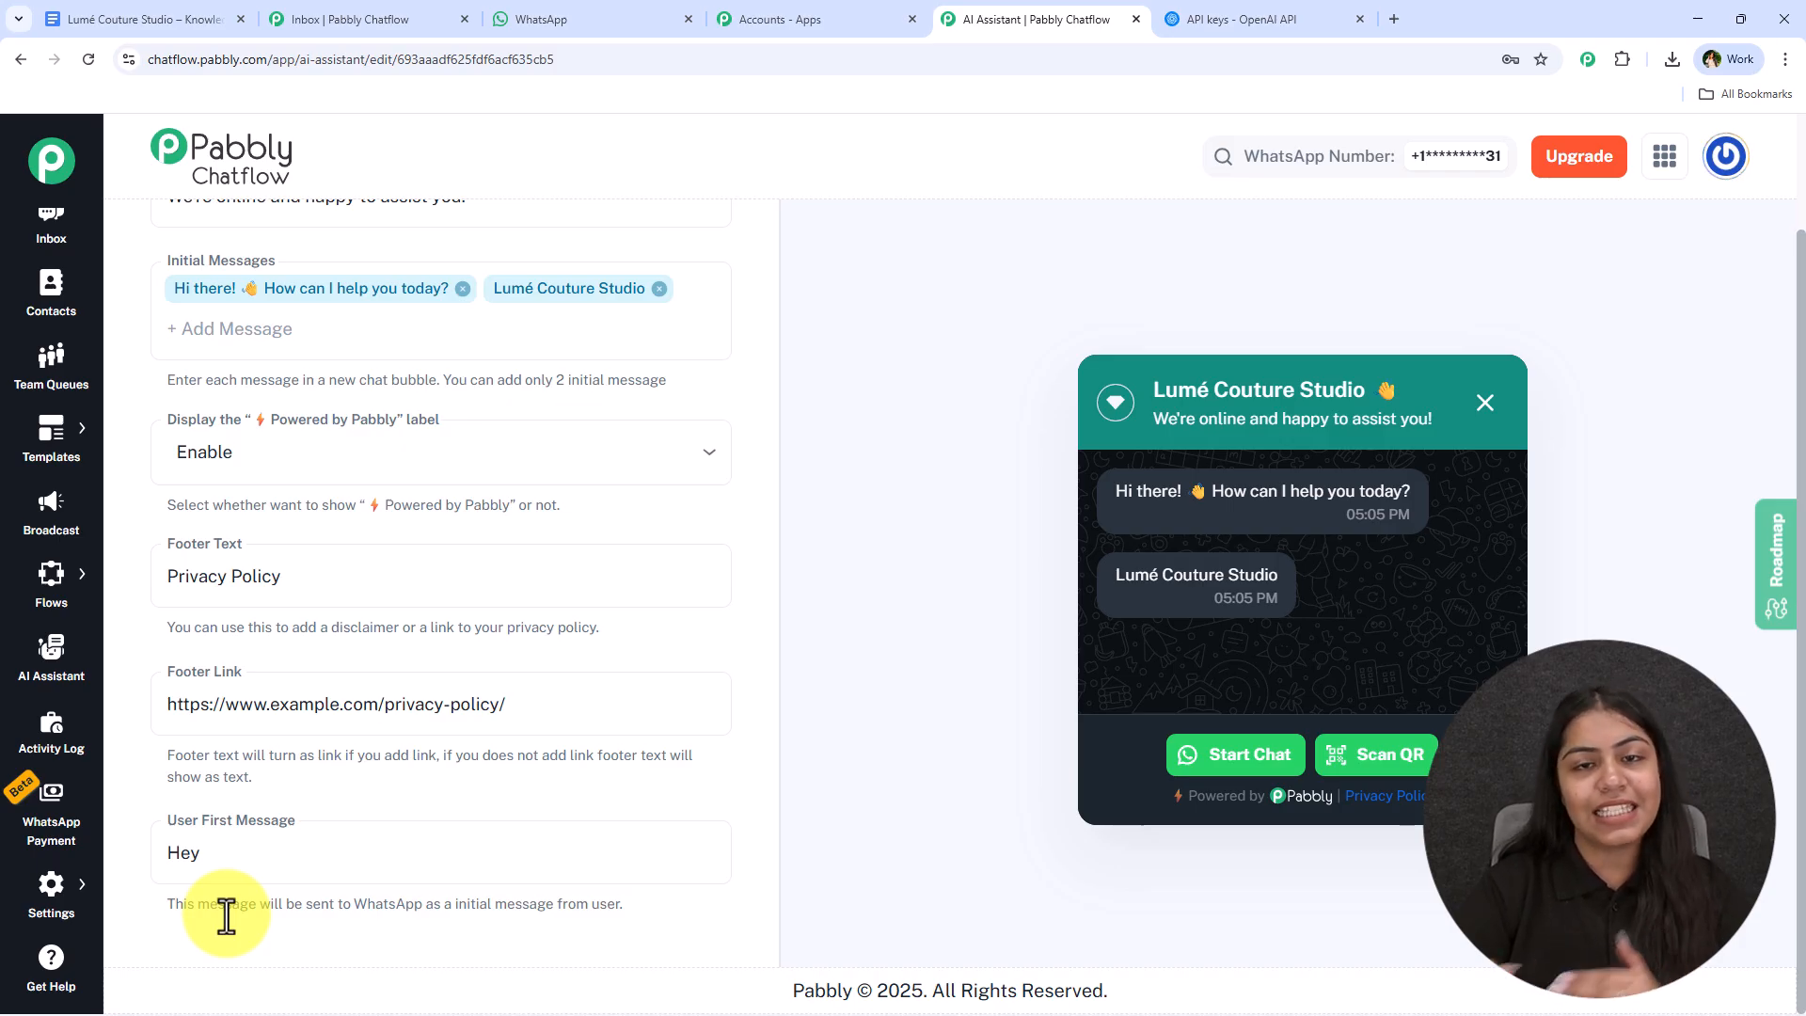
# Step: Leave the assistant editor for the Contacts page
pyautogui.click(49, 282)
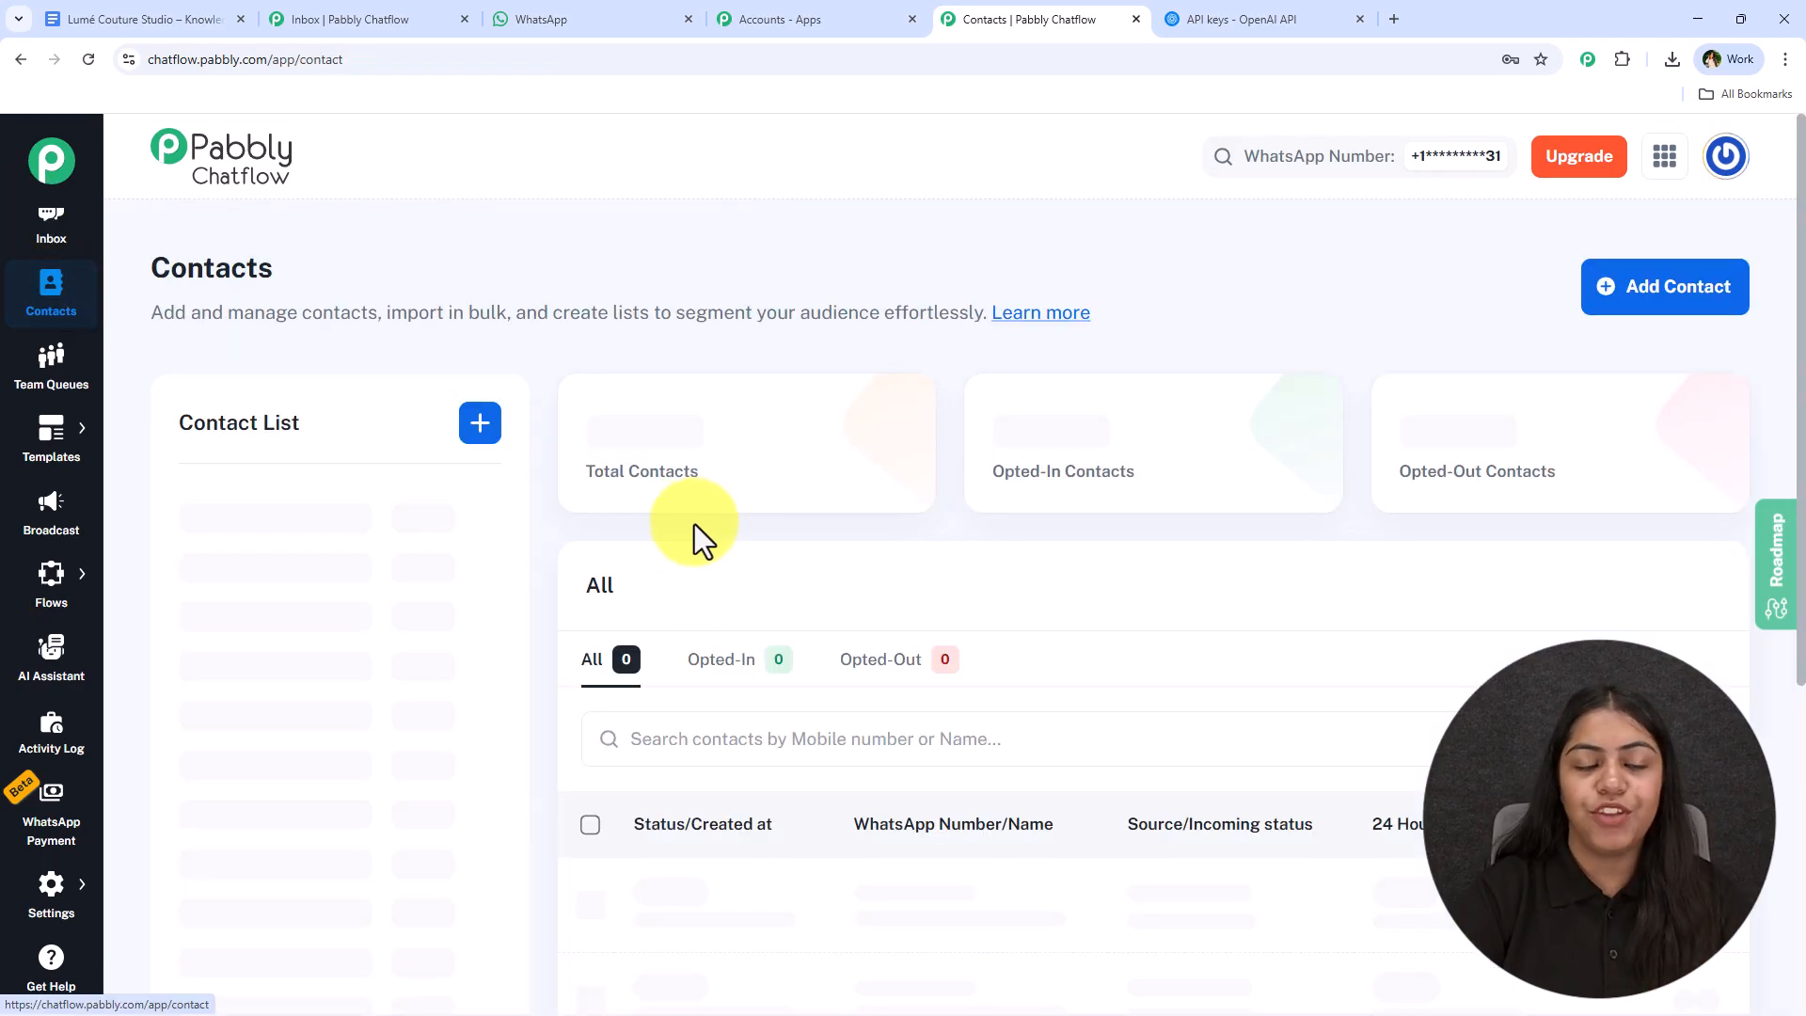
pyautogui.scroll(2, 51, 282)
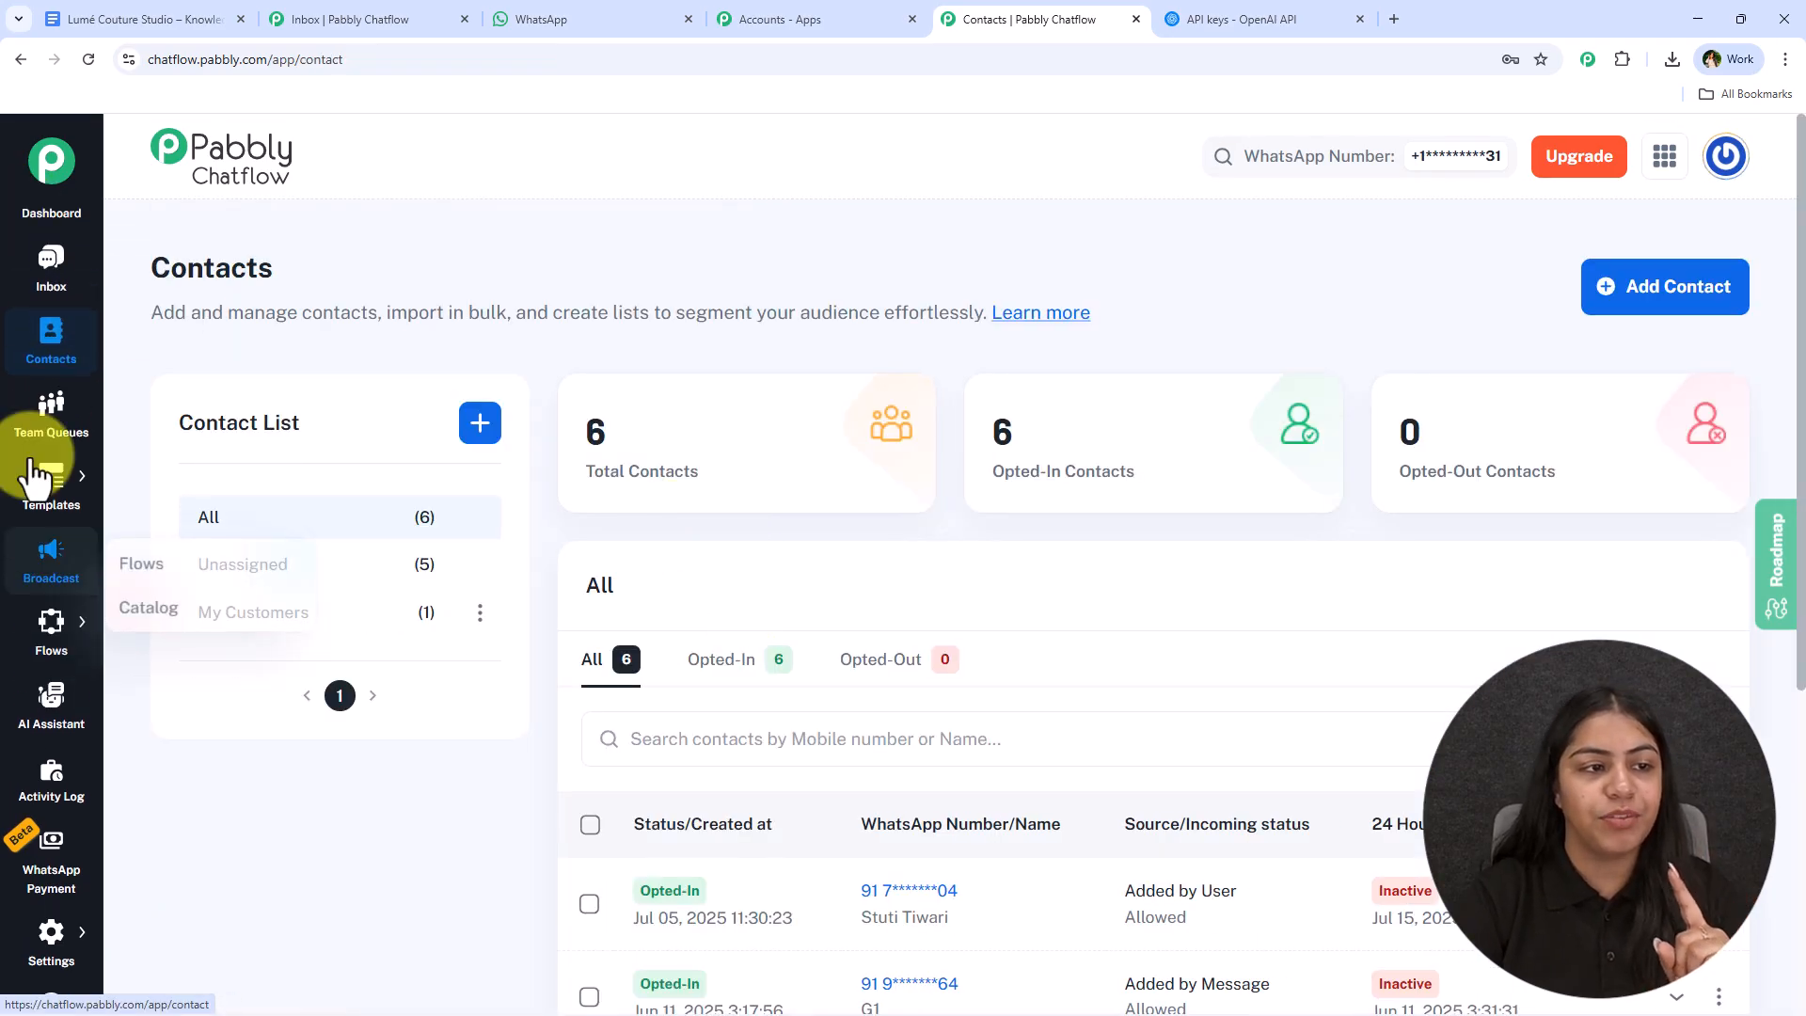
# Step: Open the inbox and examine several contacts' conversations, including the option to choose an AI assistant for an individual chat
pyautogui.click(51, 338)
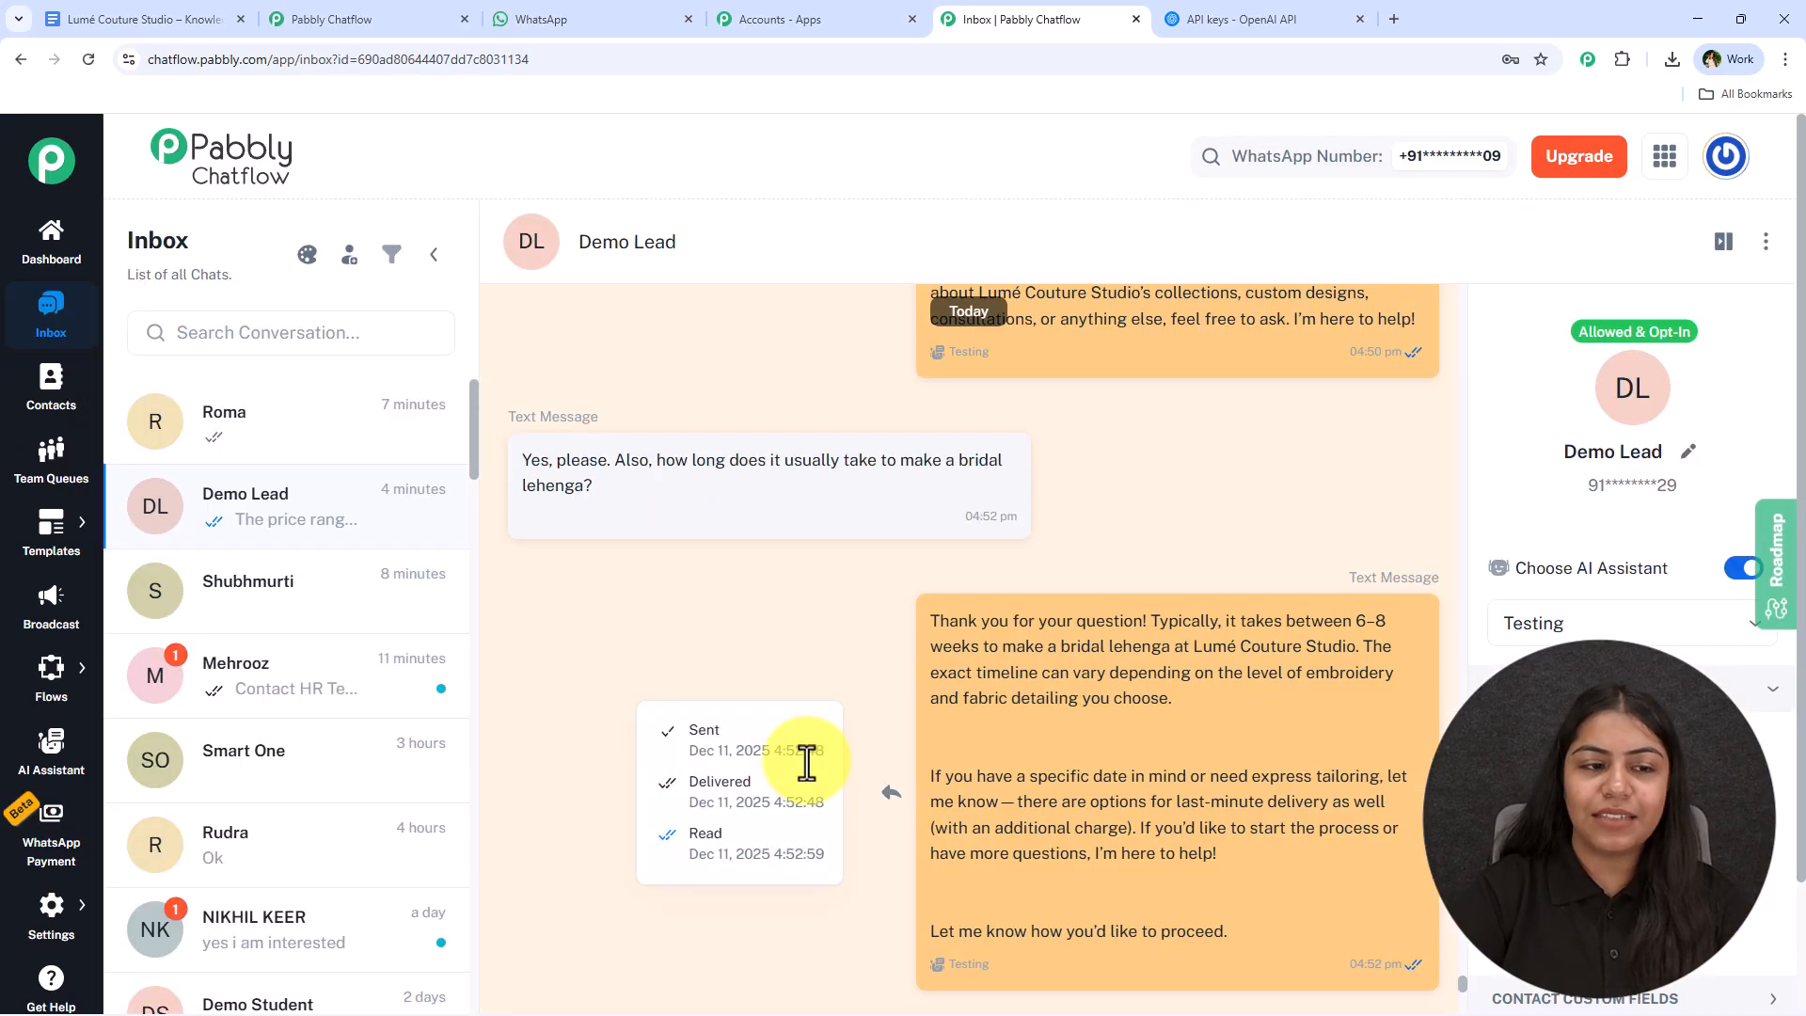
pyautogui.click(252, 611)
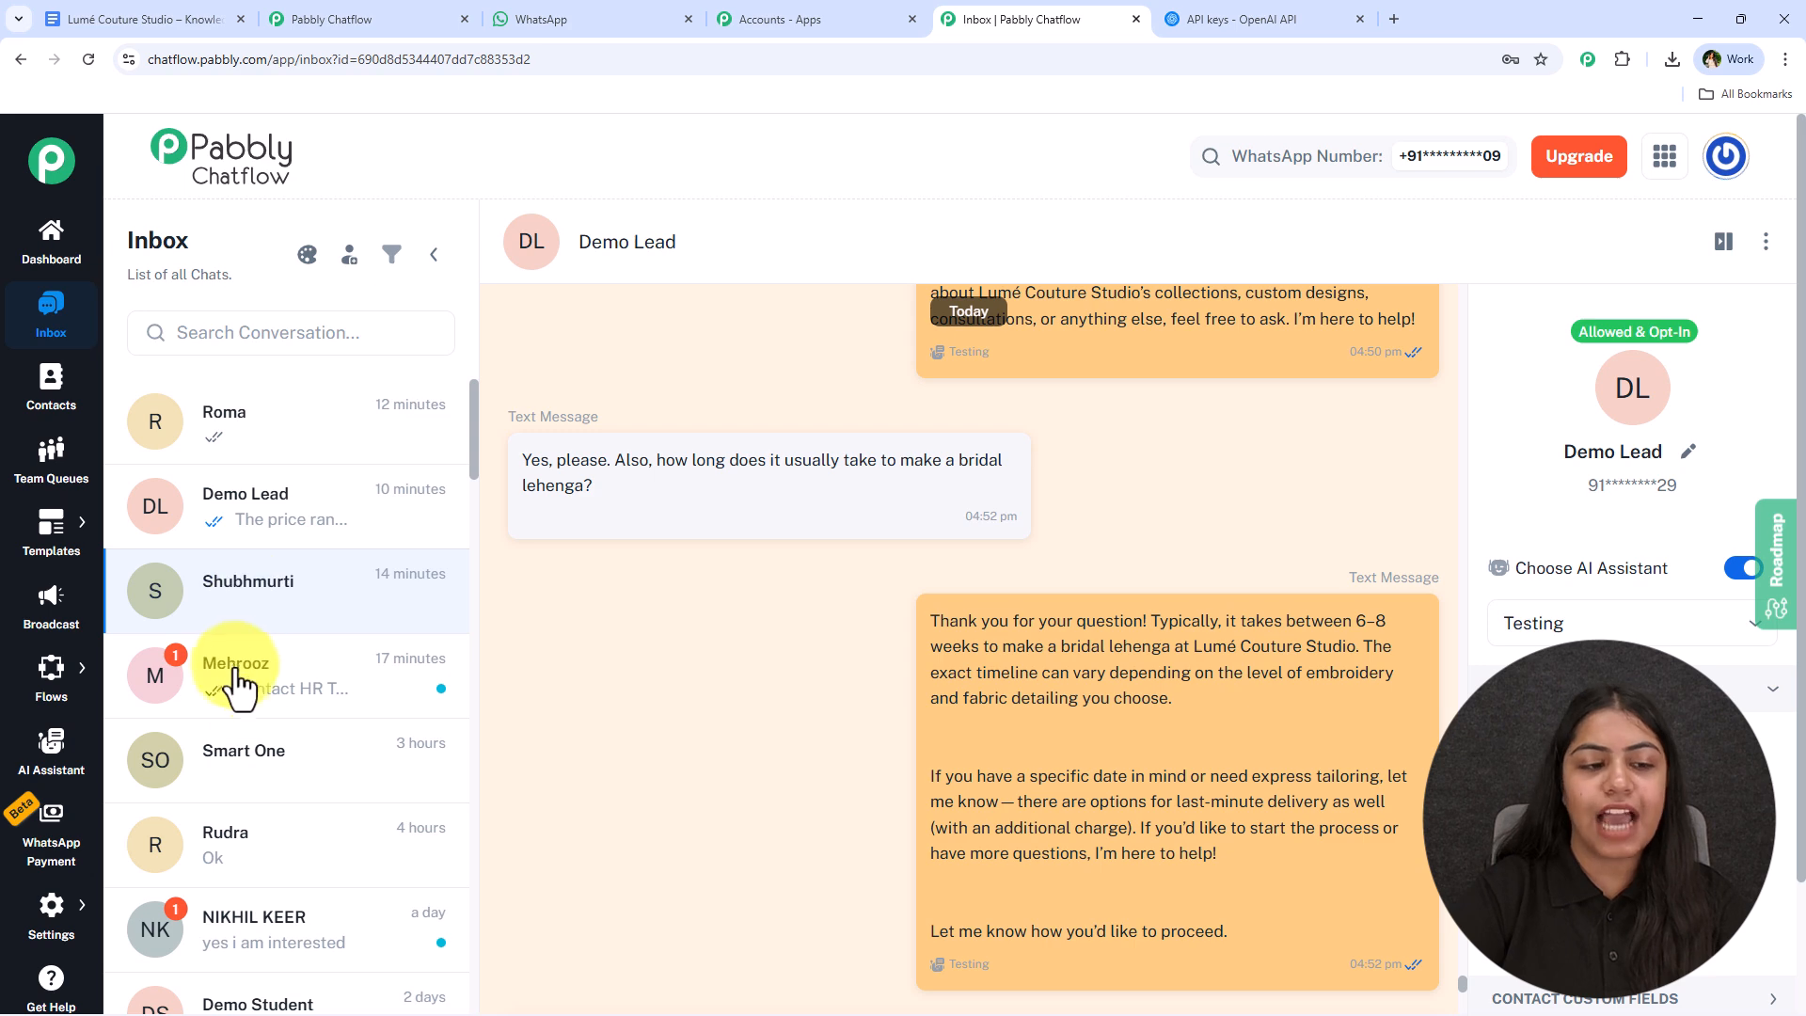
pyautogui.click(252, 777)
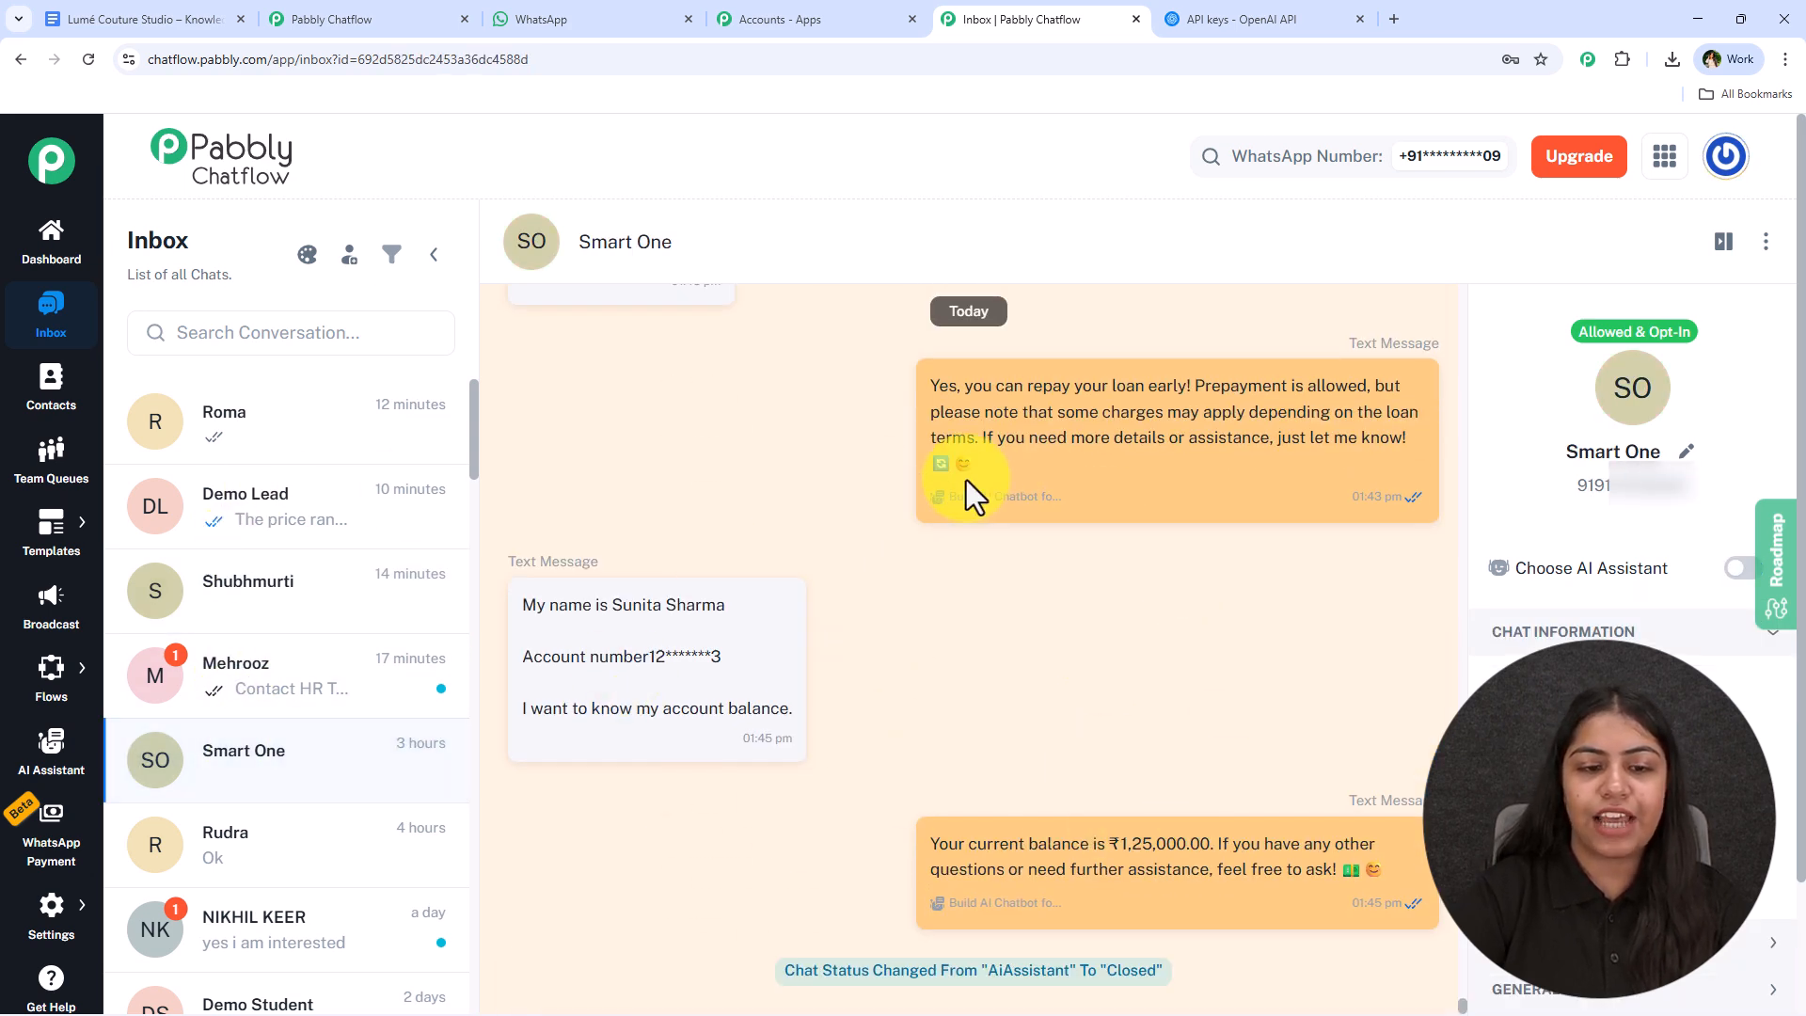
pyautogui.click(1738, 569)
pyautogui.click(850, 480)
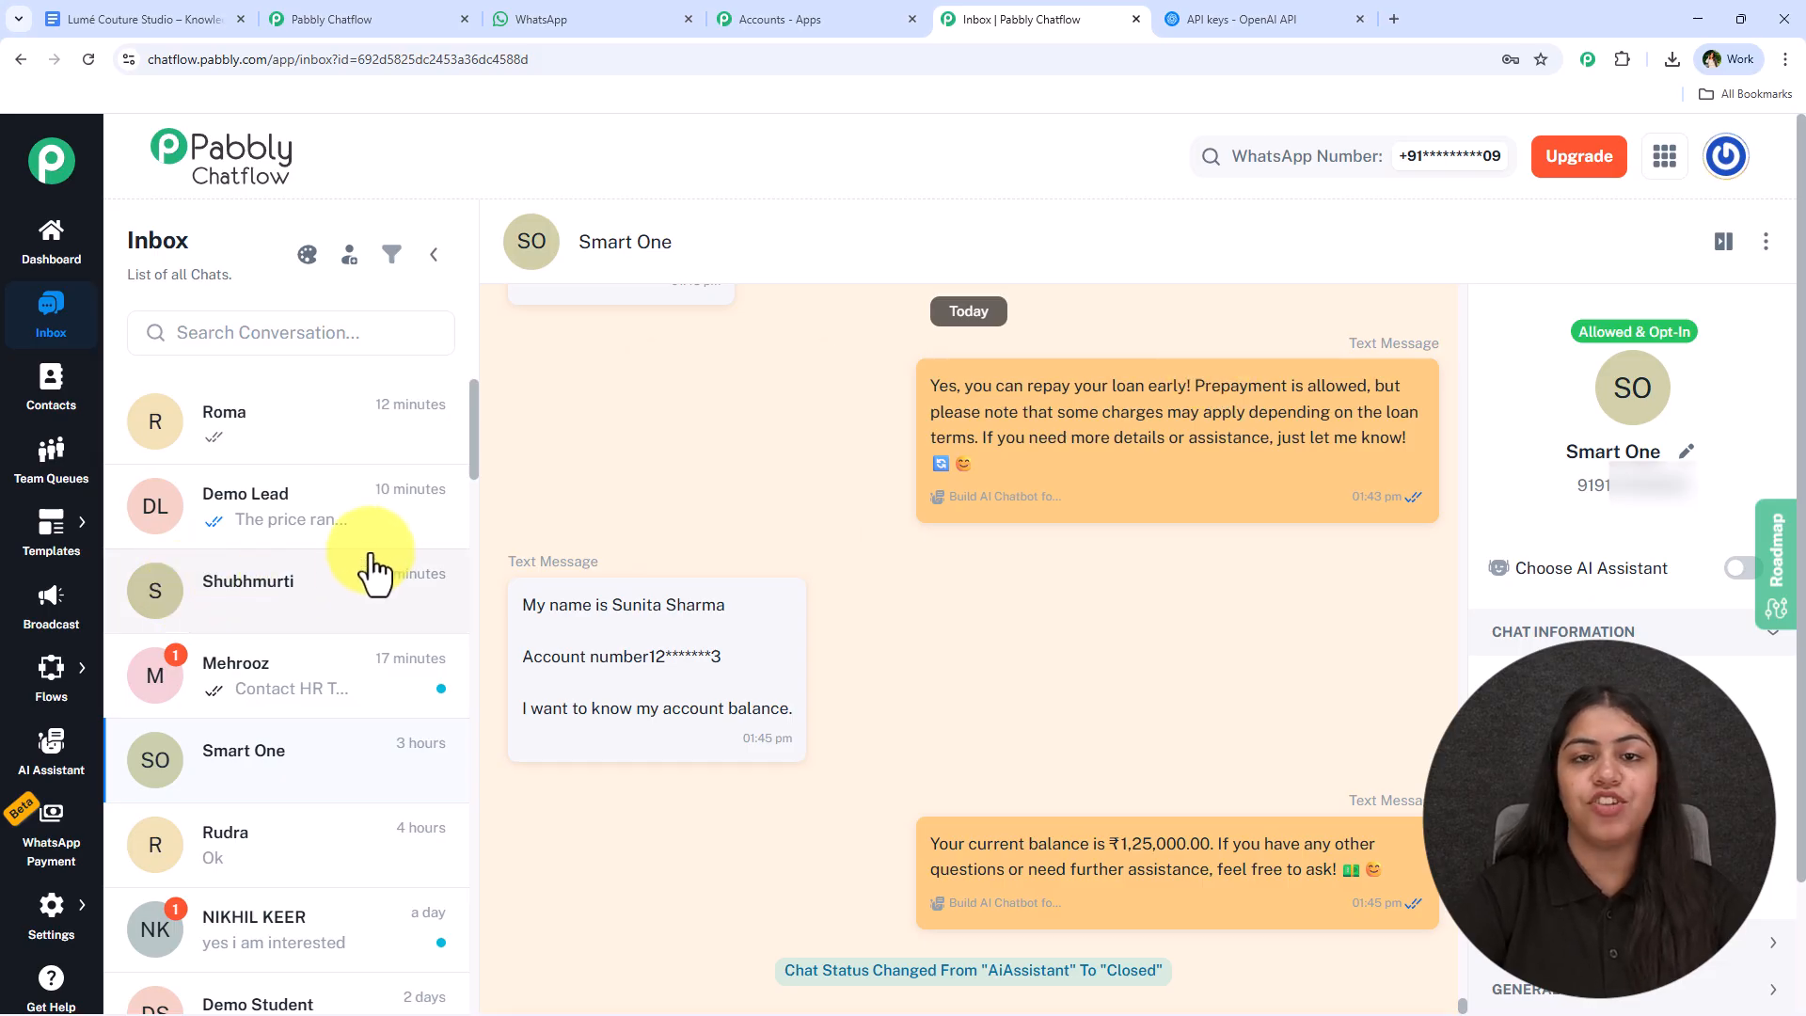
# Step: In the Inbox Settings' AI auto-reply rule, assign the Fashion Designers AI CHATBOT assistant to the My Customers contact list
pyautogui.moveTo(43, 932)
pyautogui.click(240, 653)
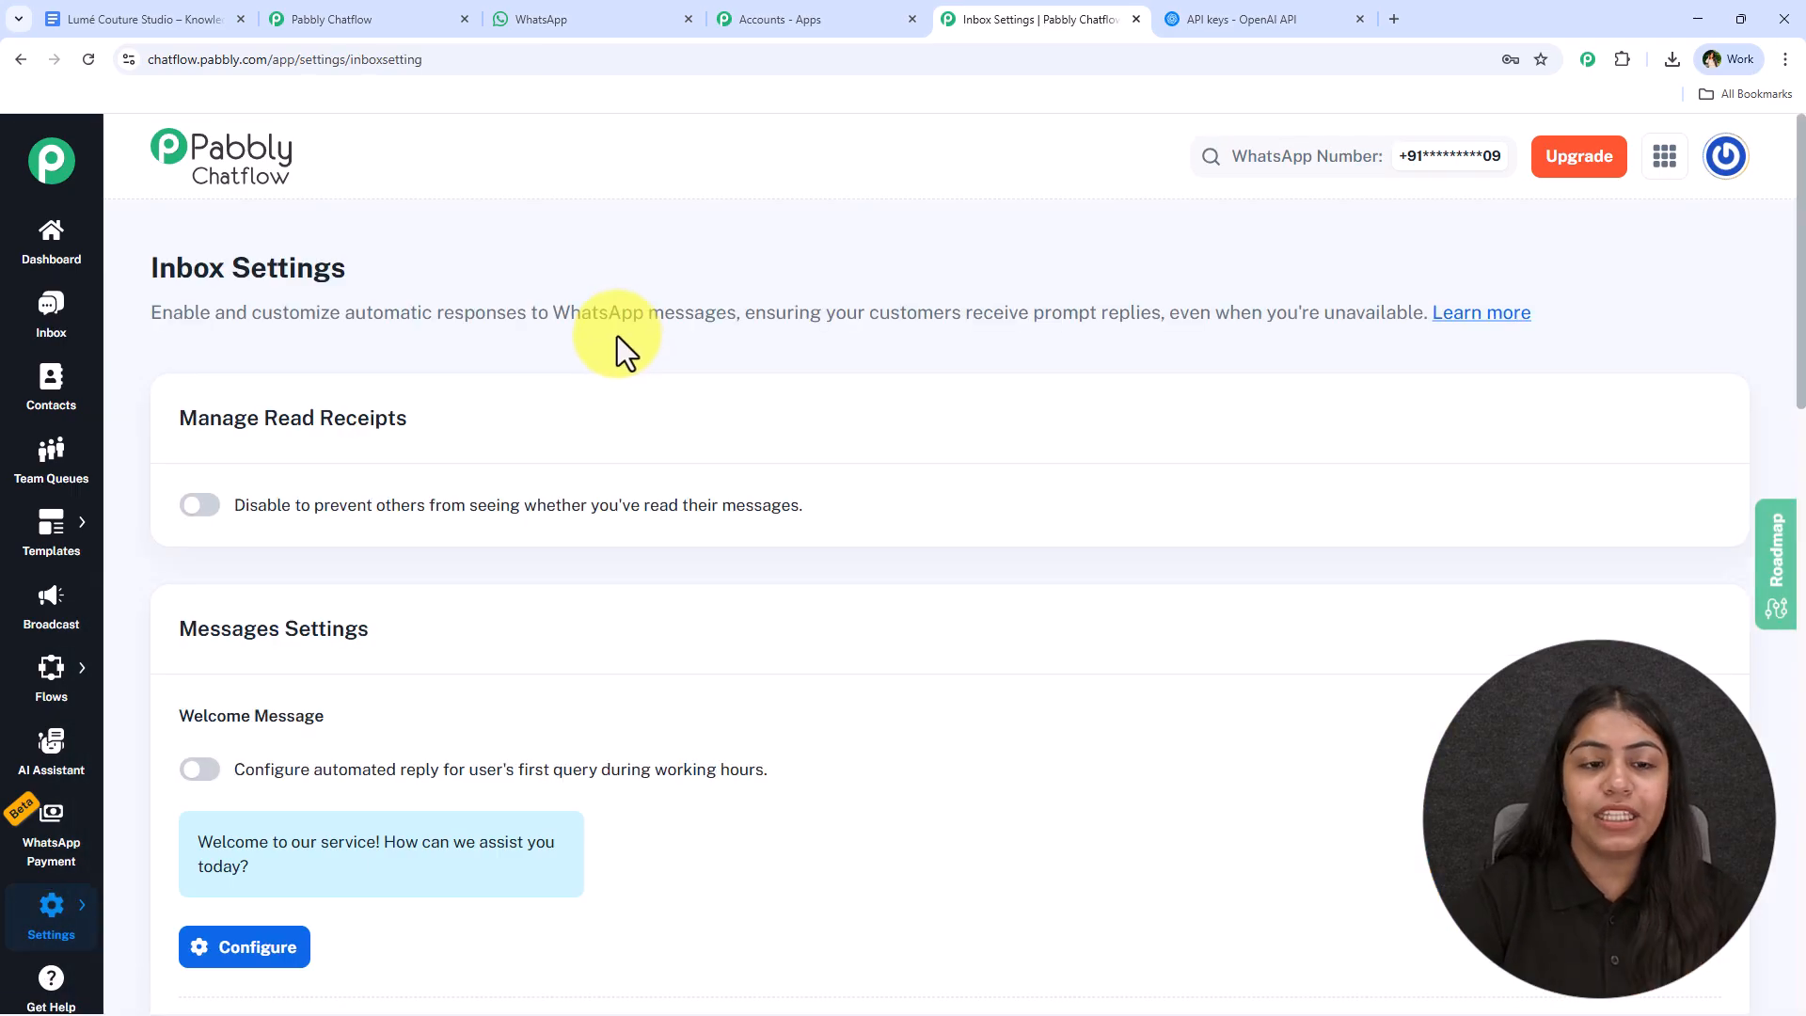
pyautogui.scroll(-15, 524, 659)
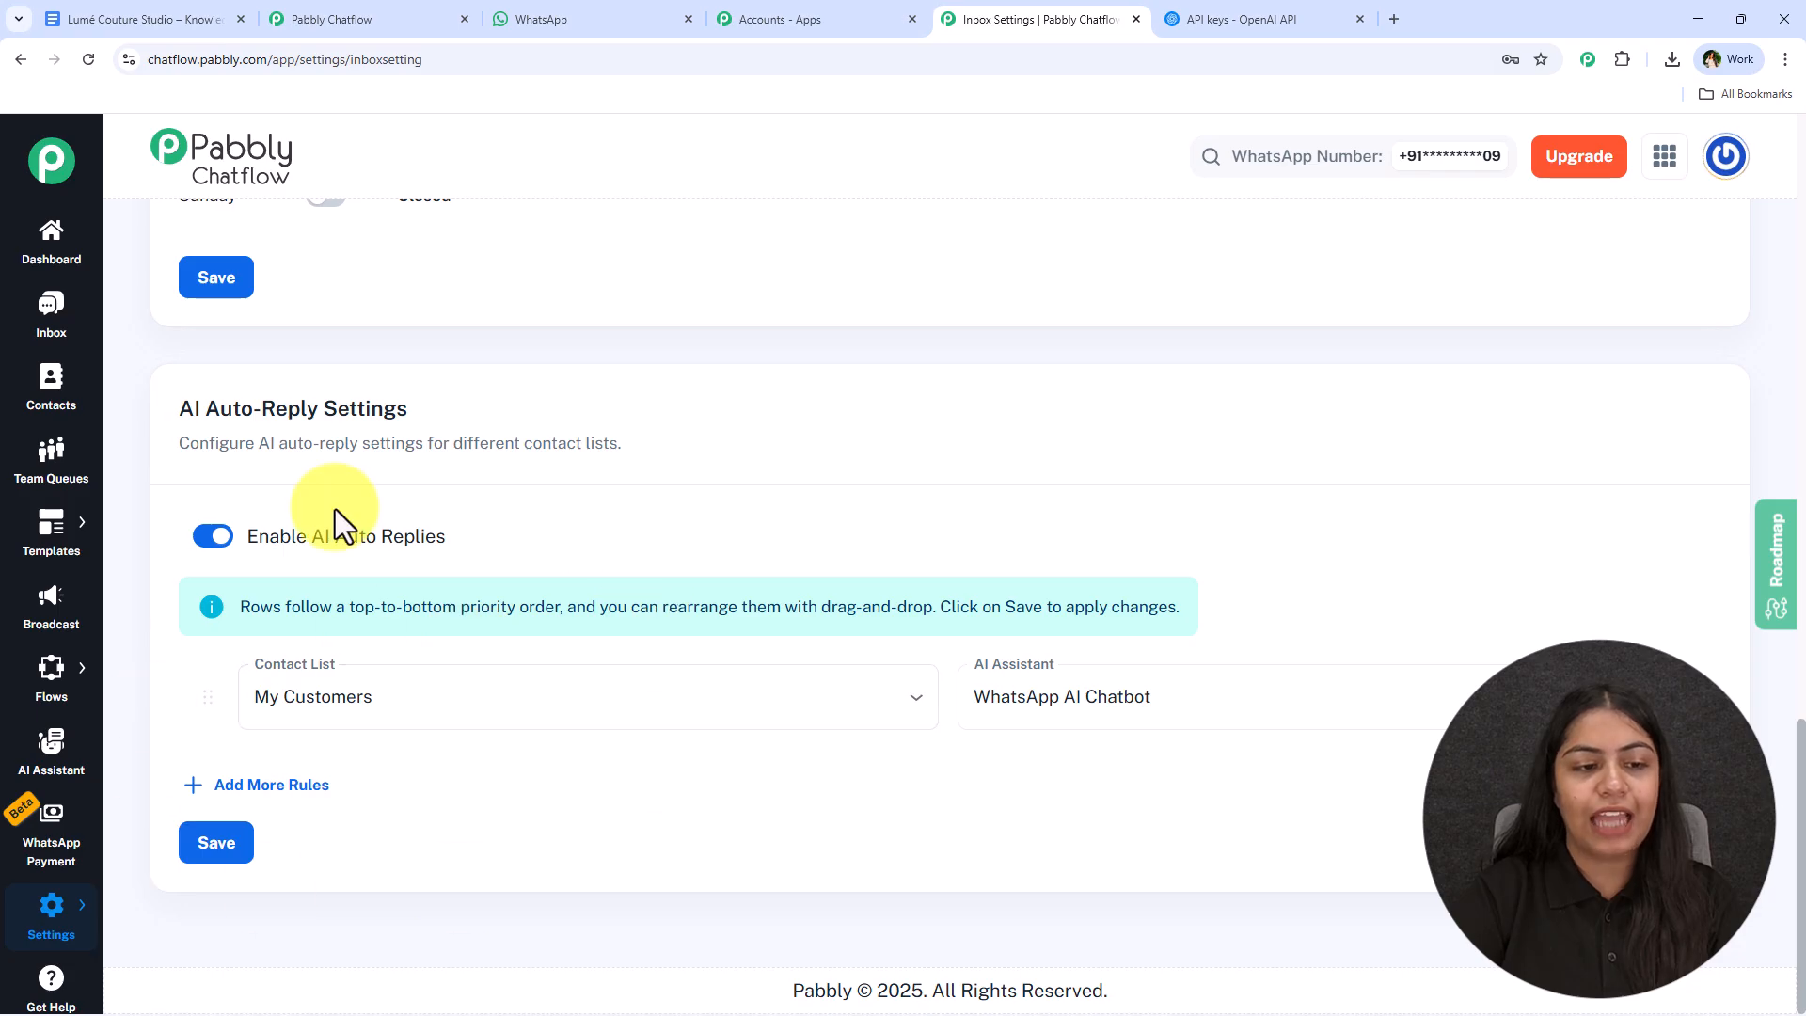
pyautogui.click(712, 720)
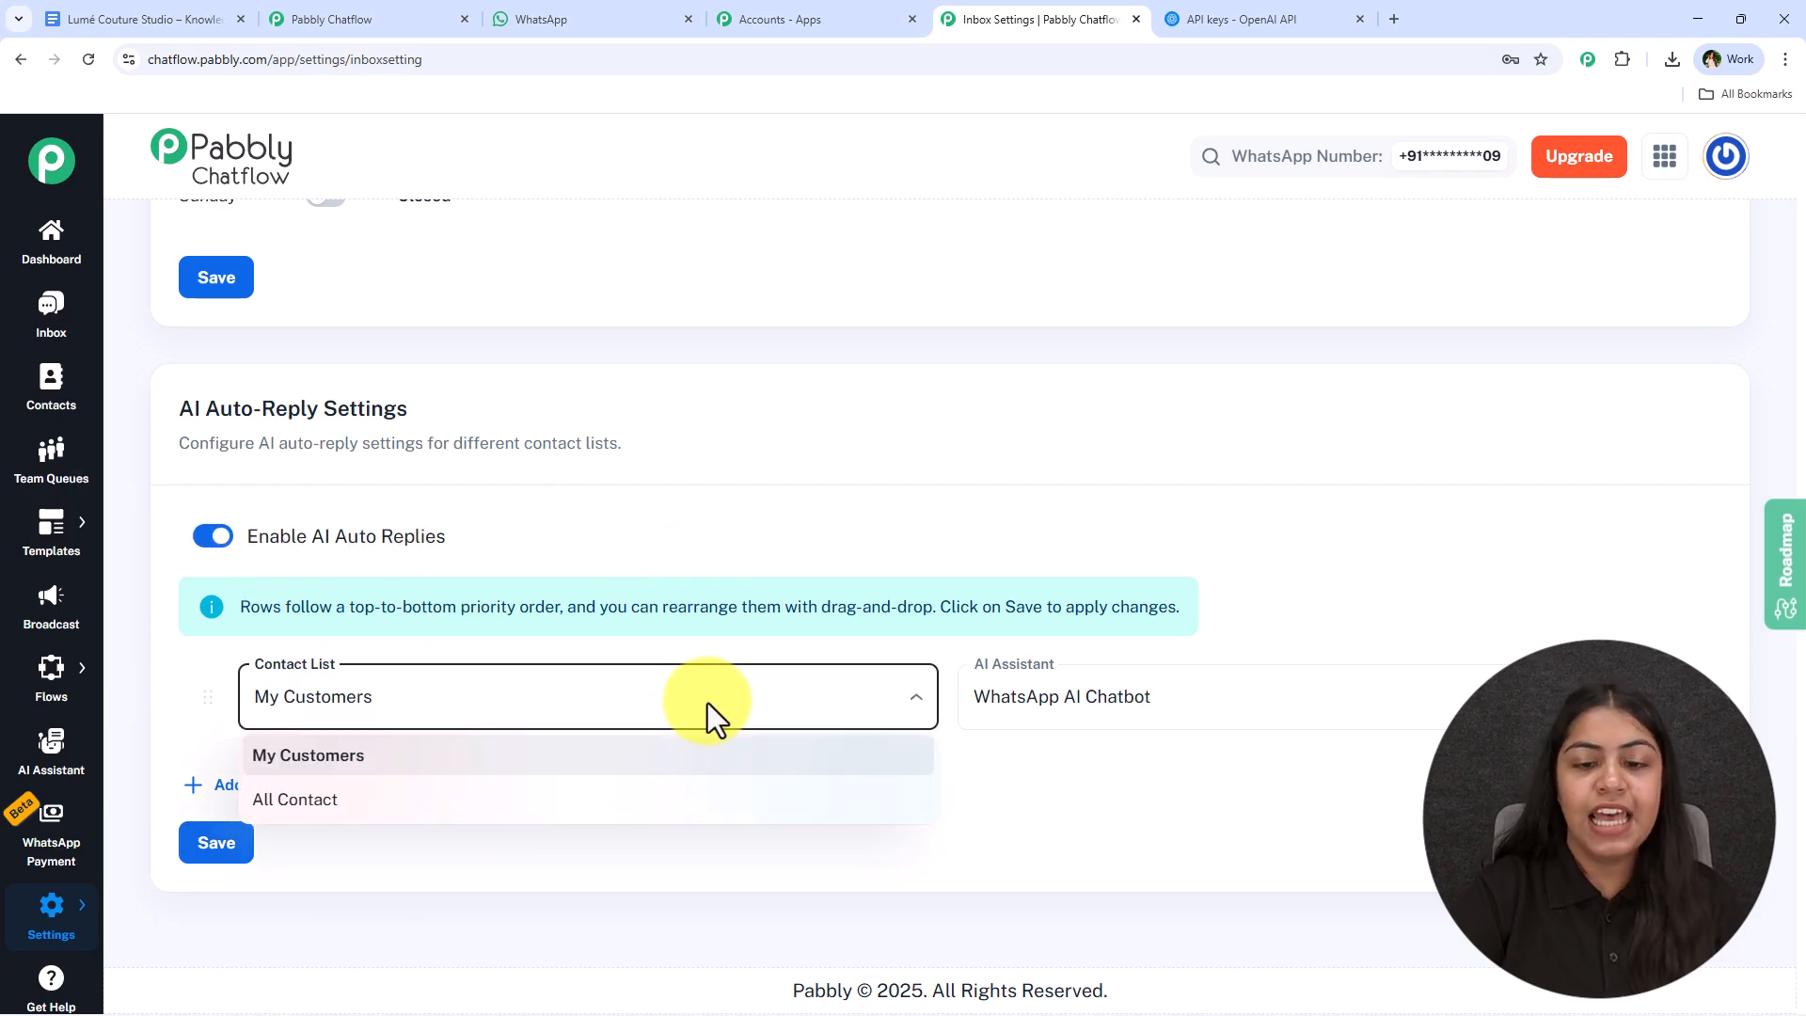
pyautogui.click(1076, 711)
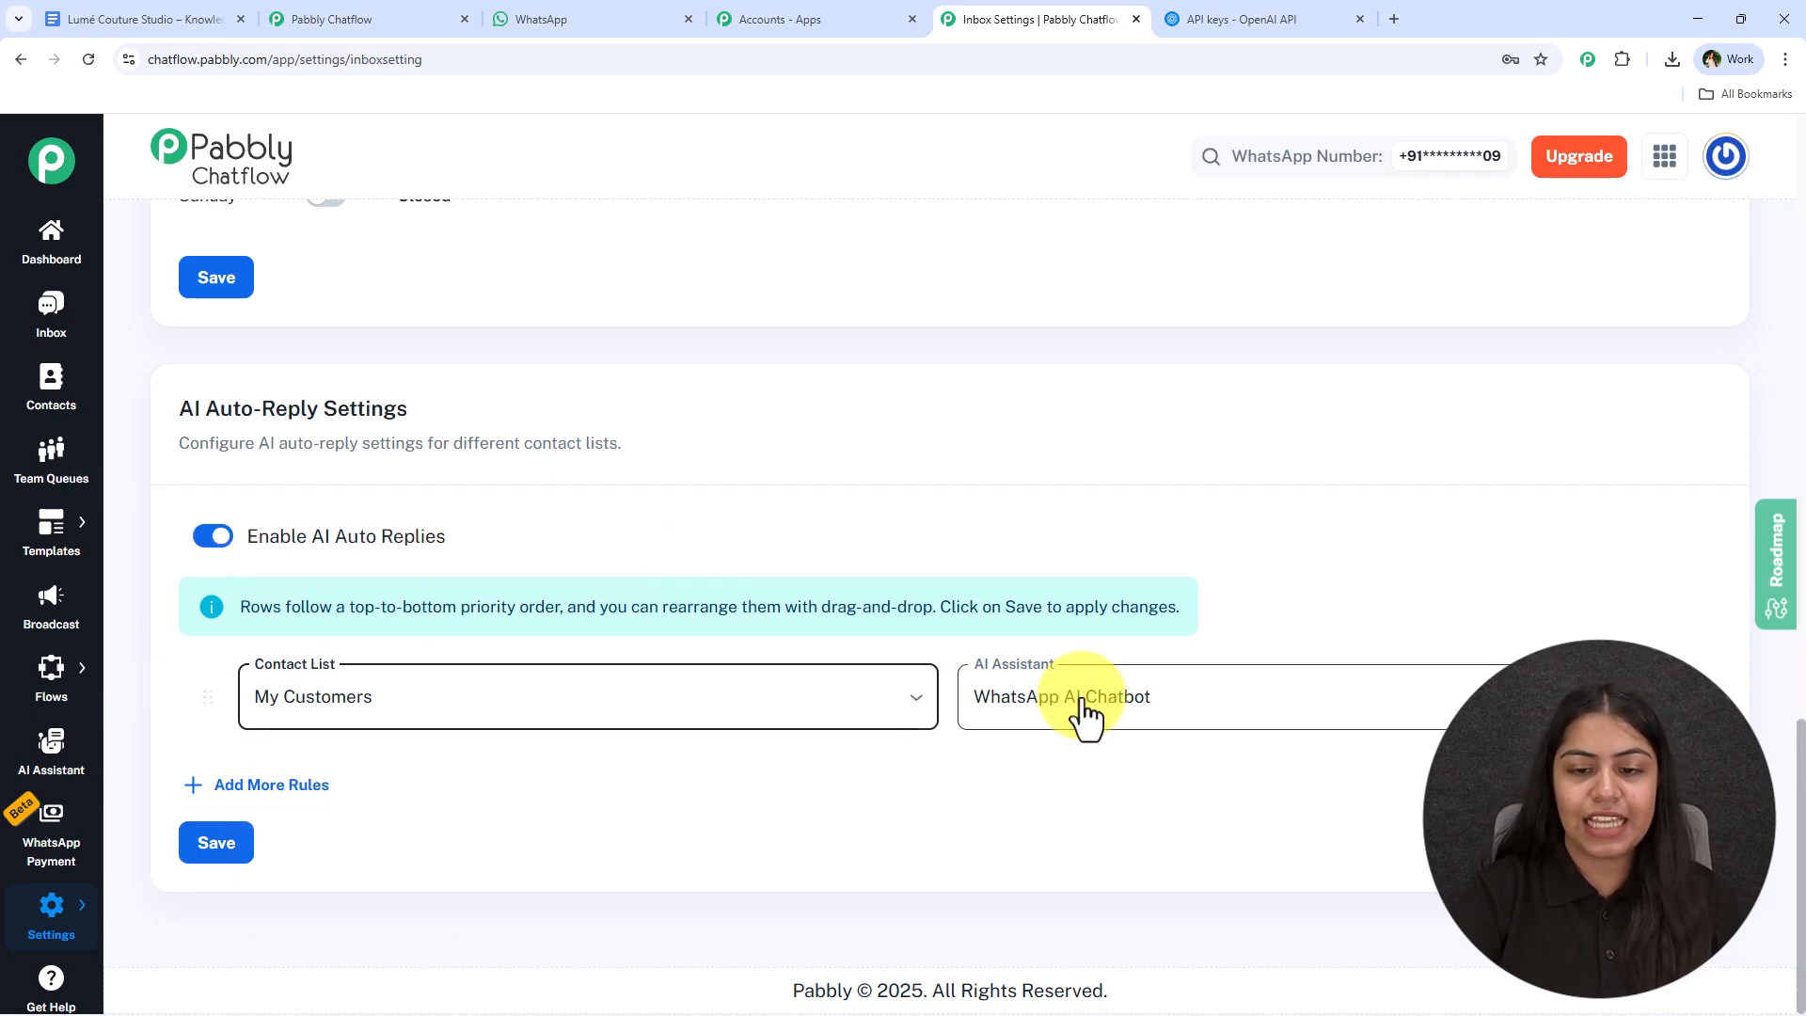
pyautogui.click(1080, 717)
pyautogui.click(1110, 576)
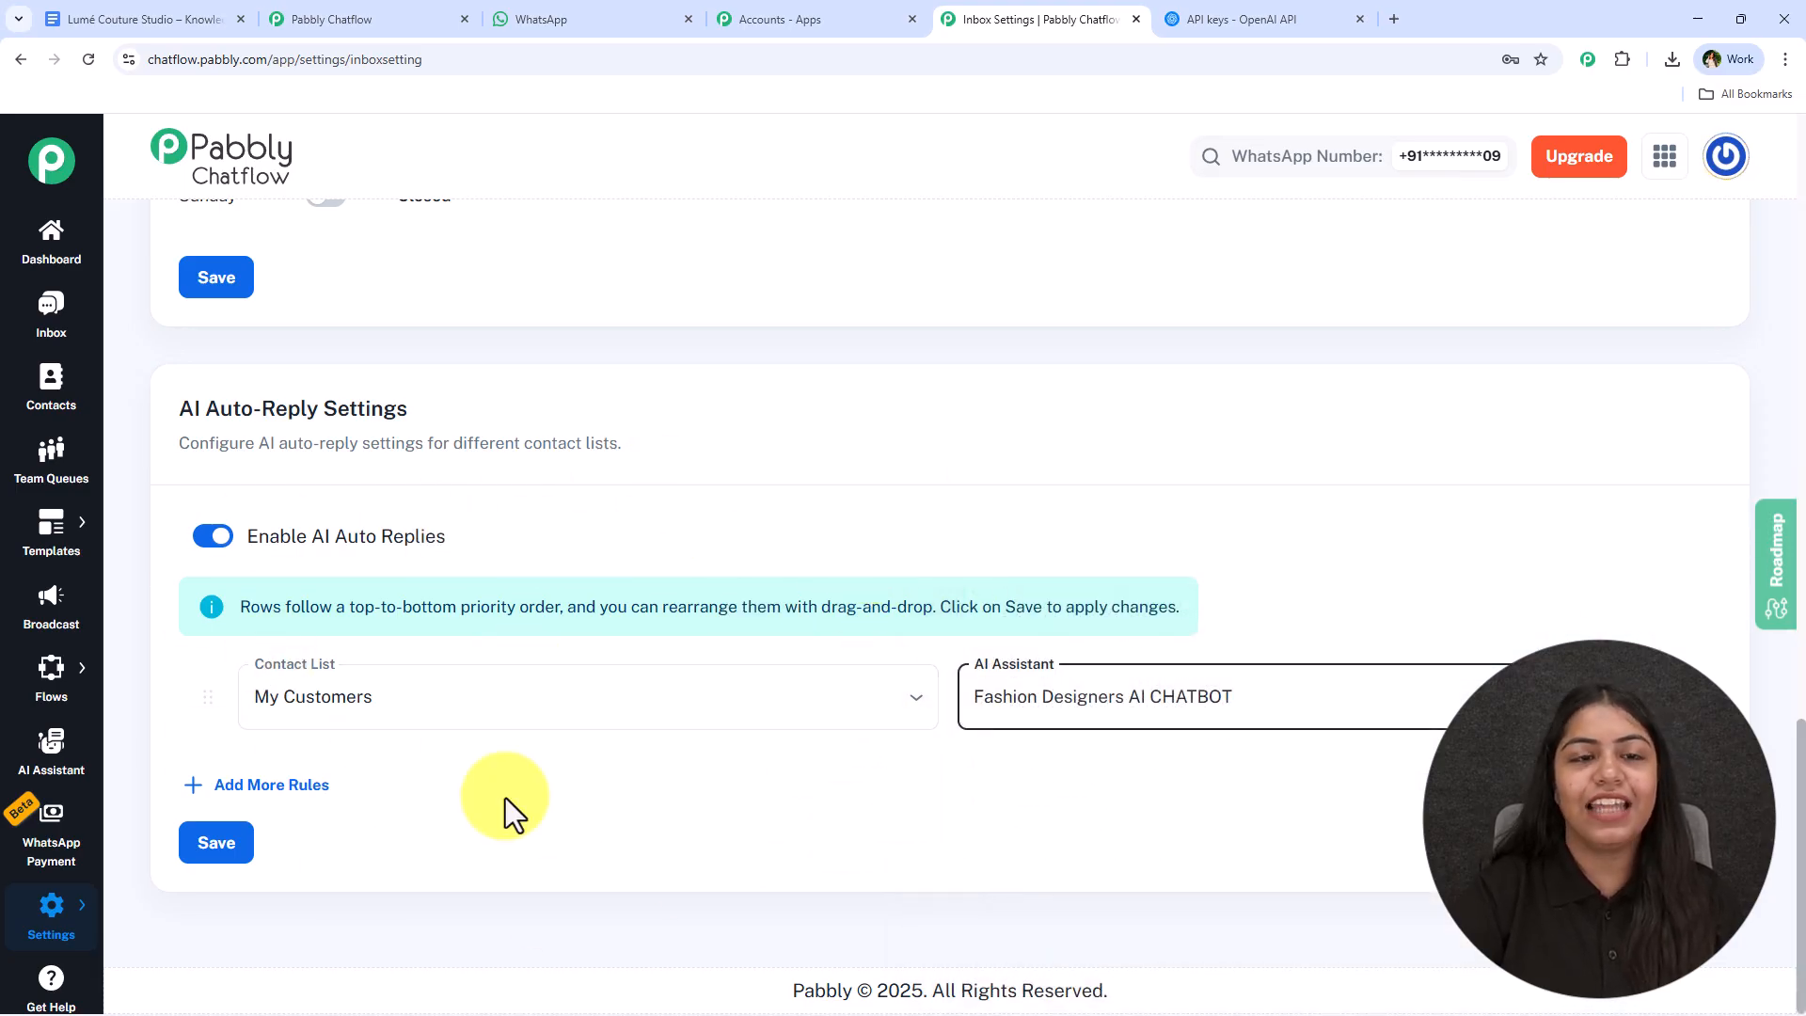
# Step: In the other Pabbly Chatflow browser tab, open the Fashion Designers AI CHATBOT from the AI assistant list for editing
pyautogui.click(410, 4)
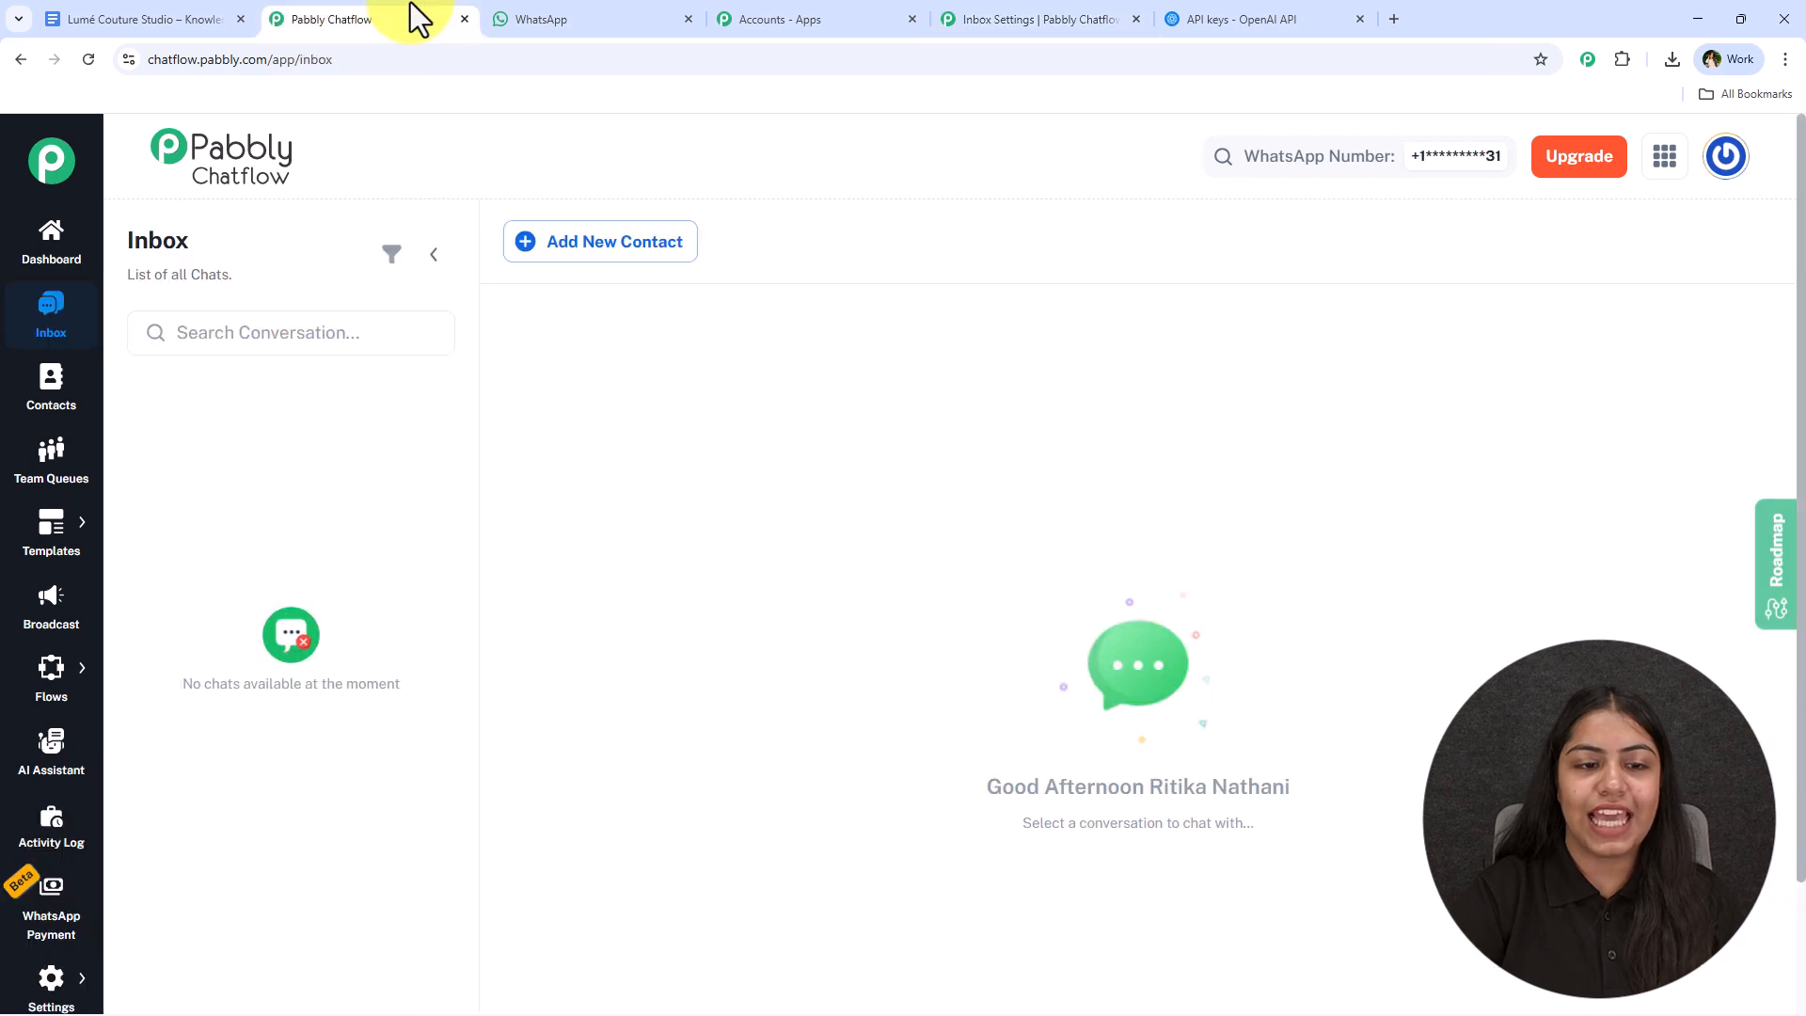
pyautogui.click(52, 748)
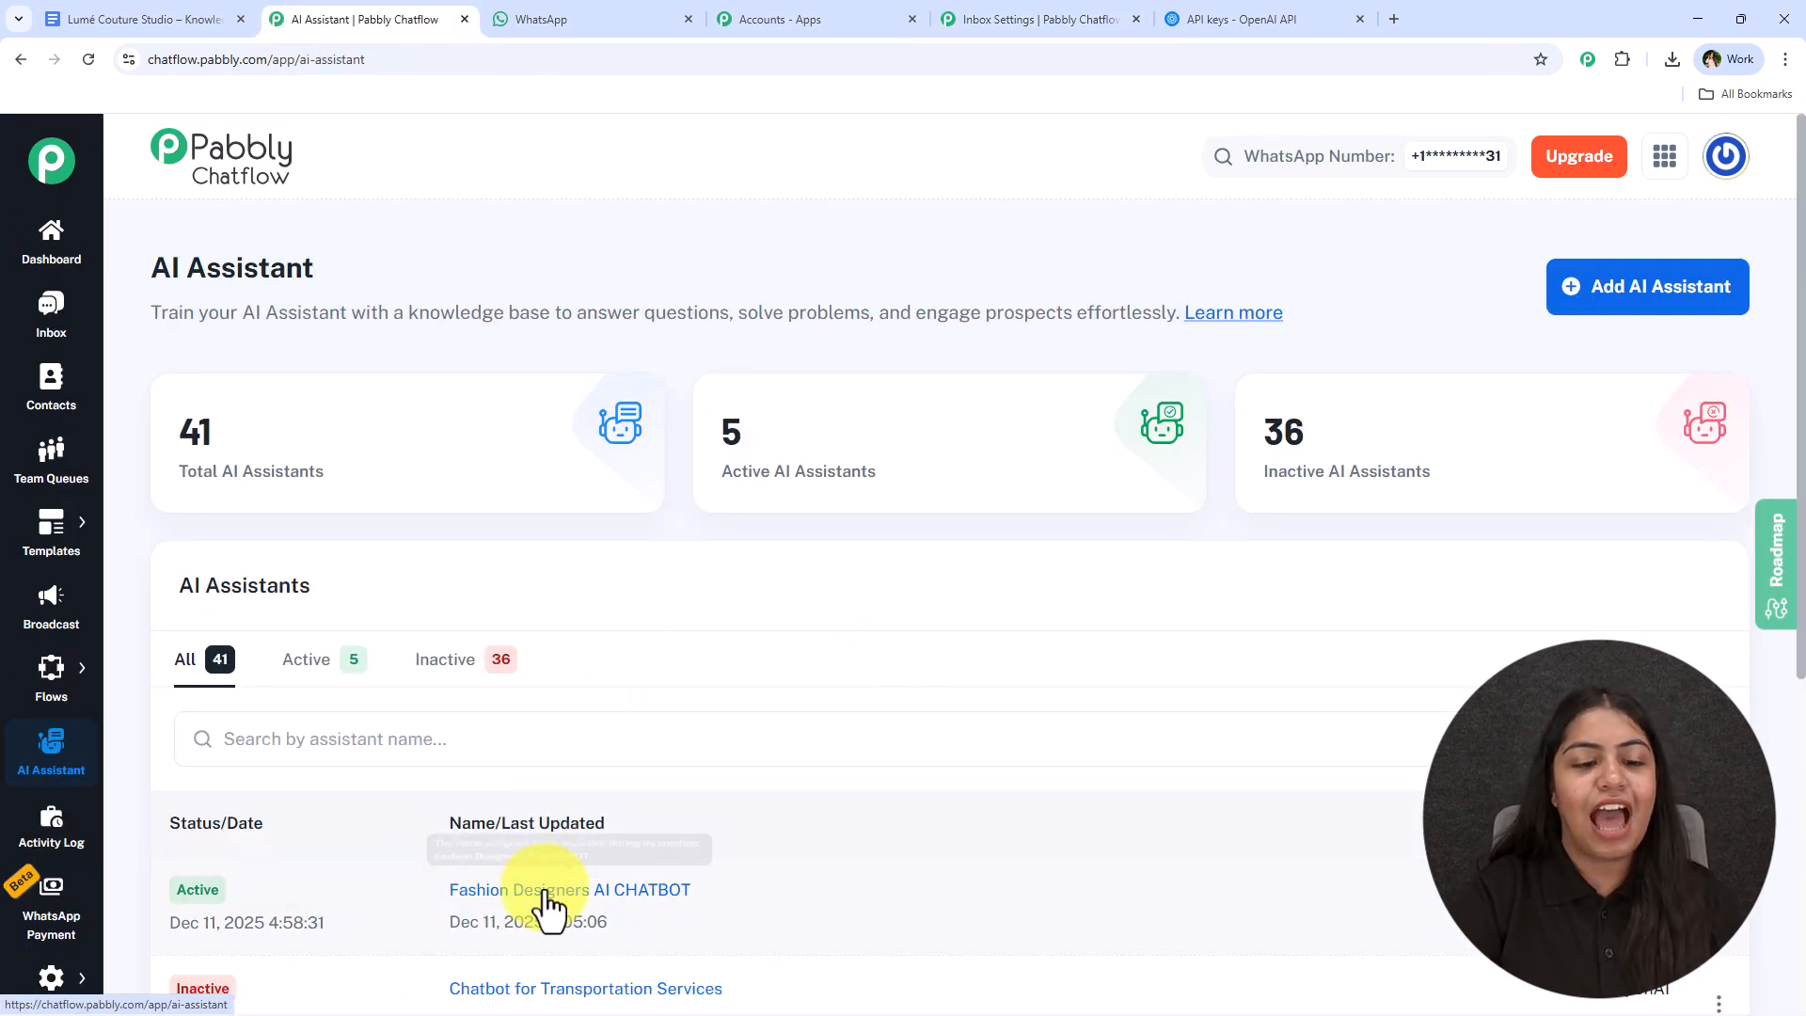
pyautogui.click(546, 889)
# Step: Switch to WhatsApp to review the assistant's replies in the Pabbly ChatFlow chat from its start, and return to the assistant editor
pyautogui.click(546, 11)
pyautogui.scroll(3, 759, 564)
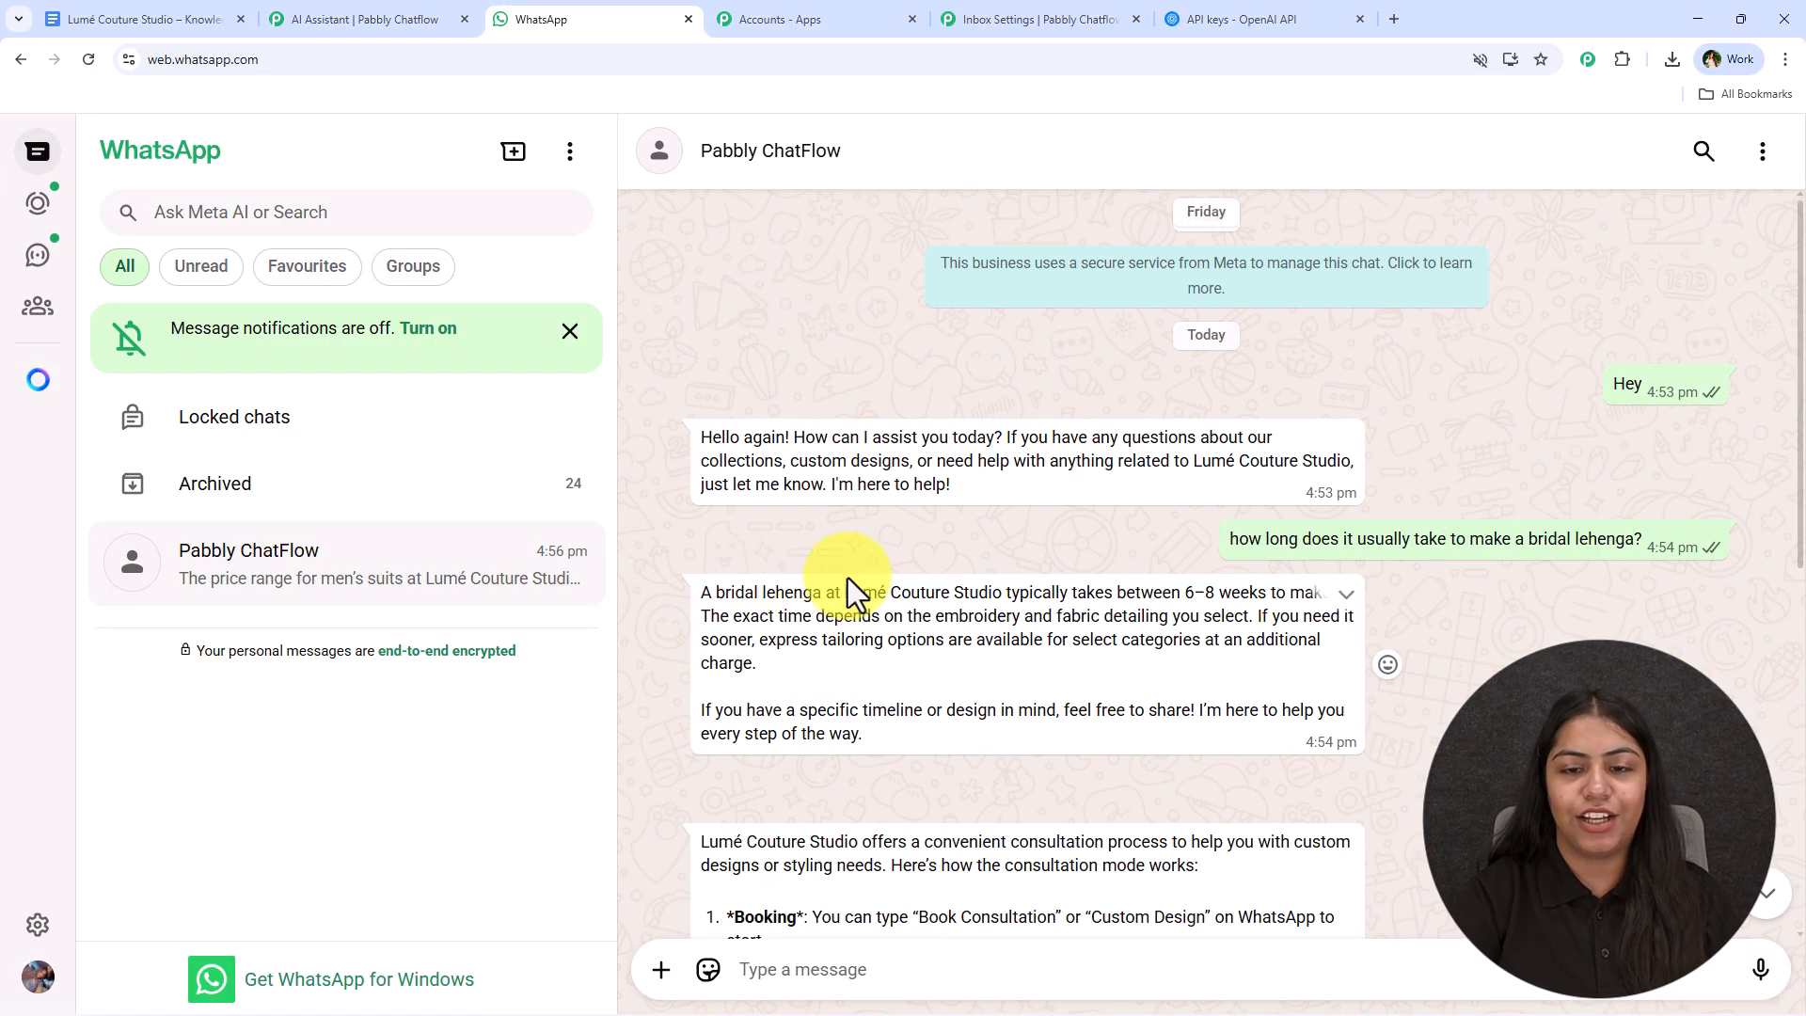
pyautogui.click(335, 12)
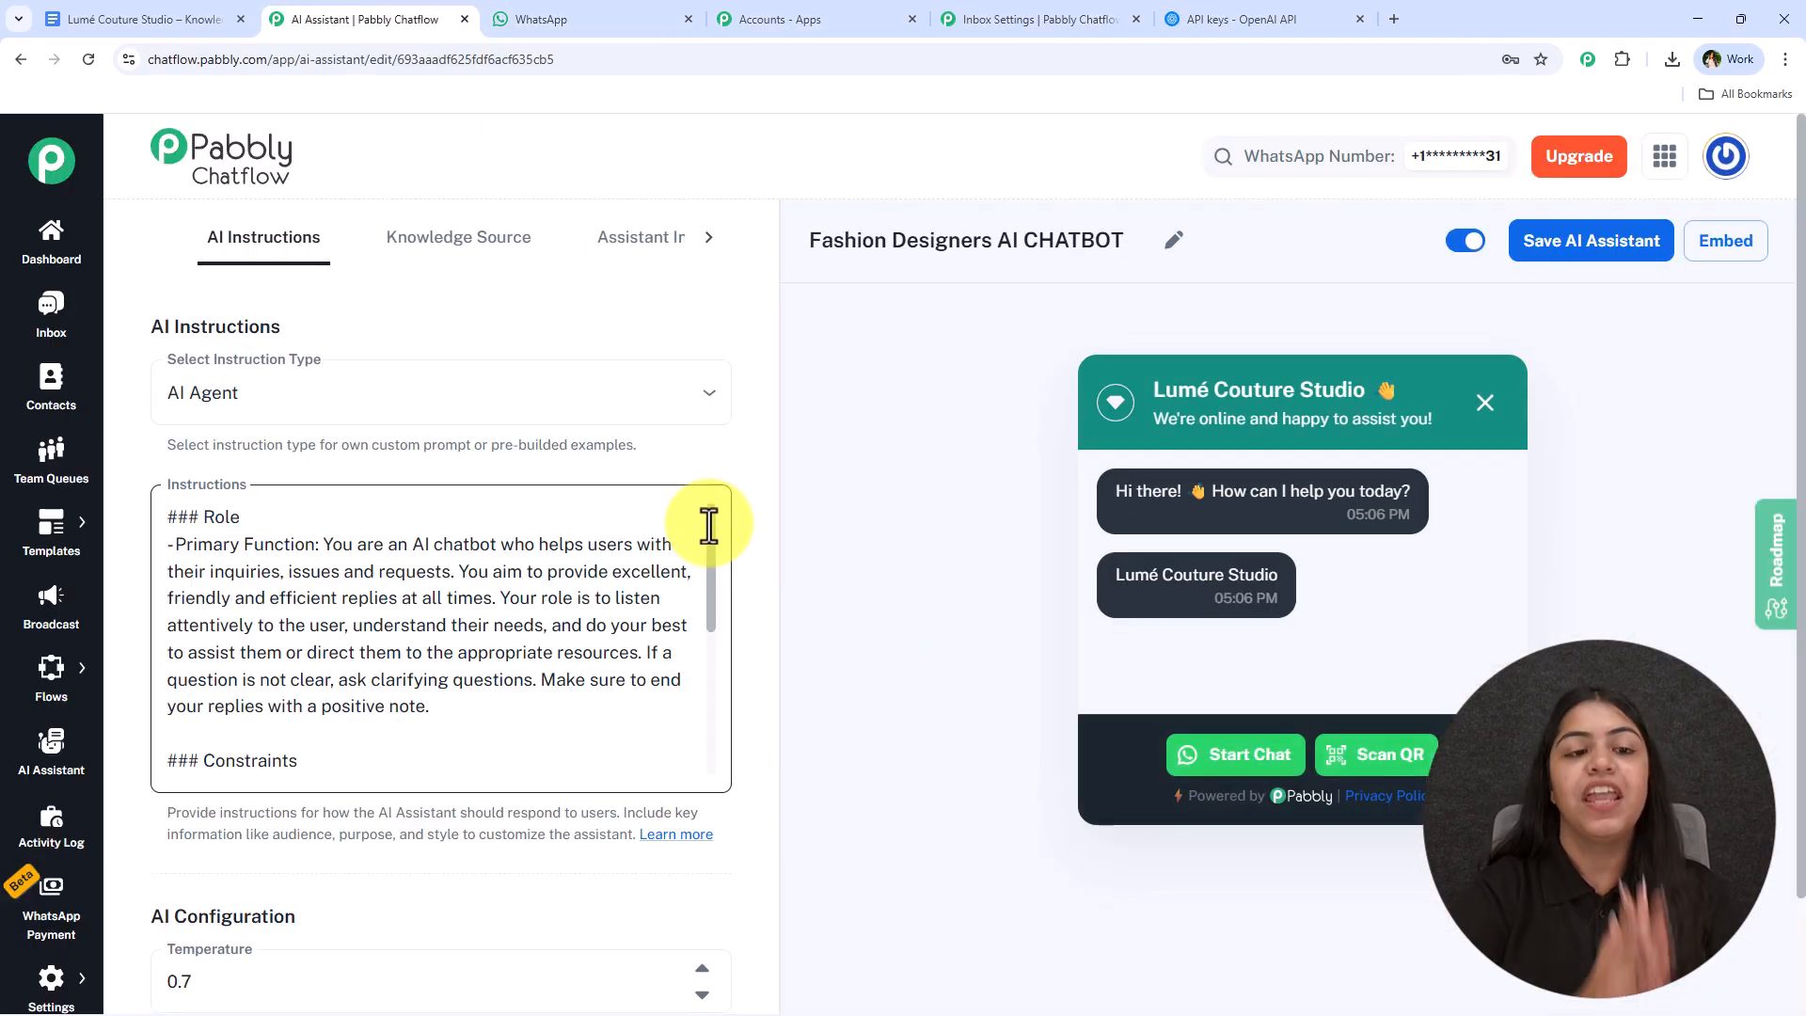